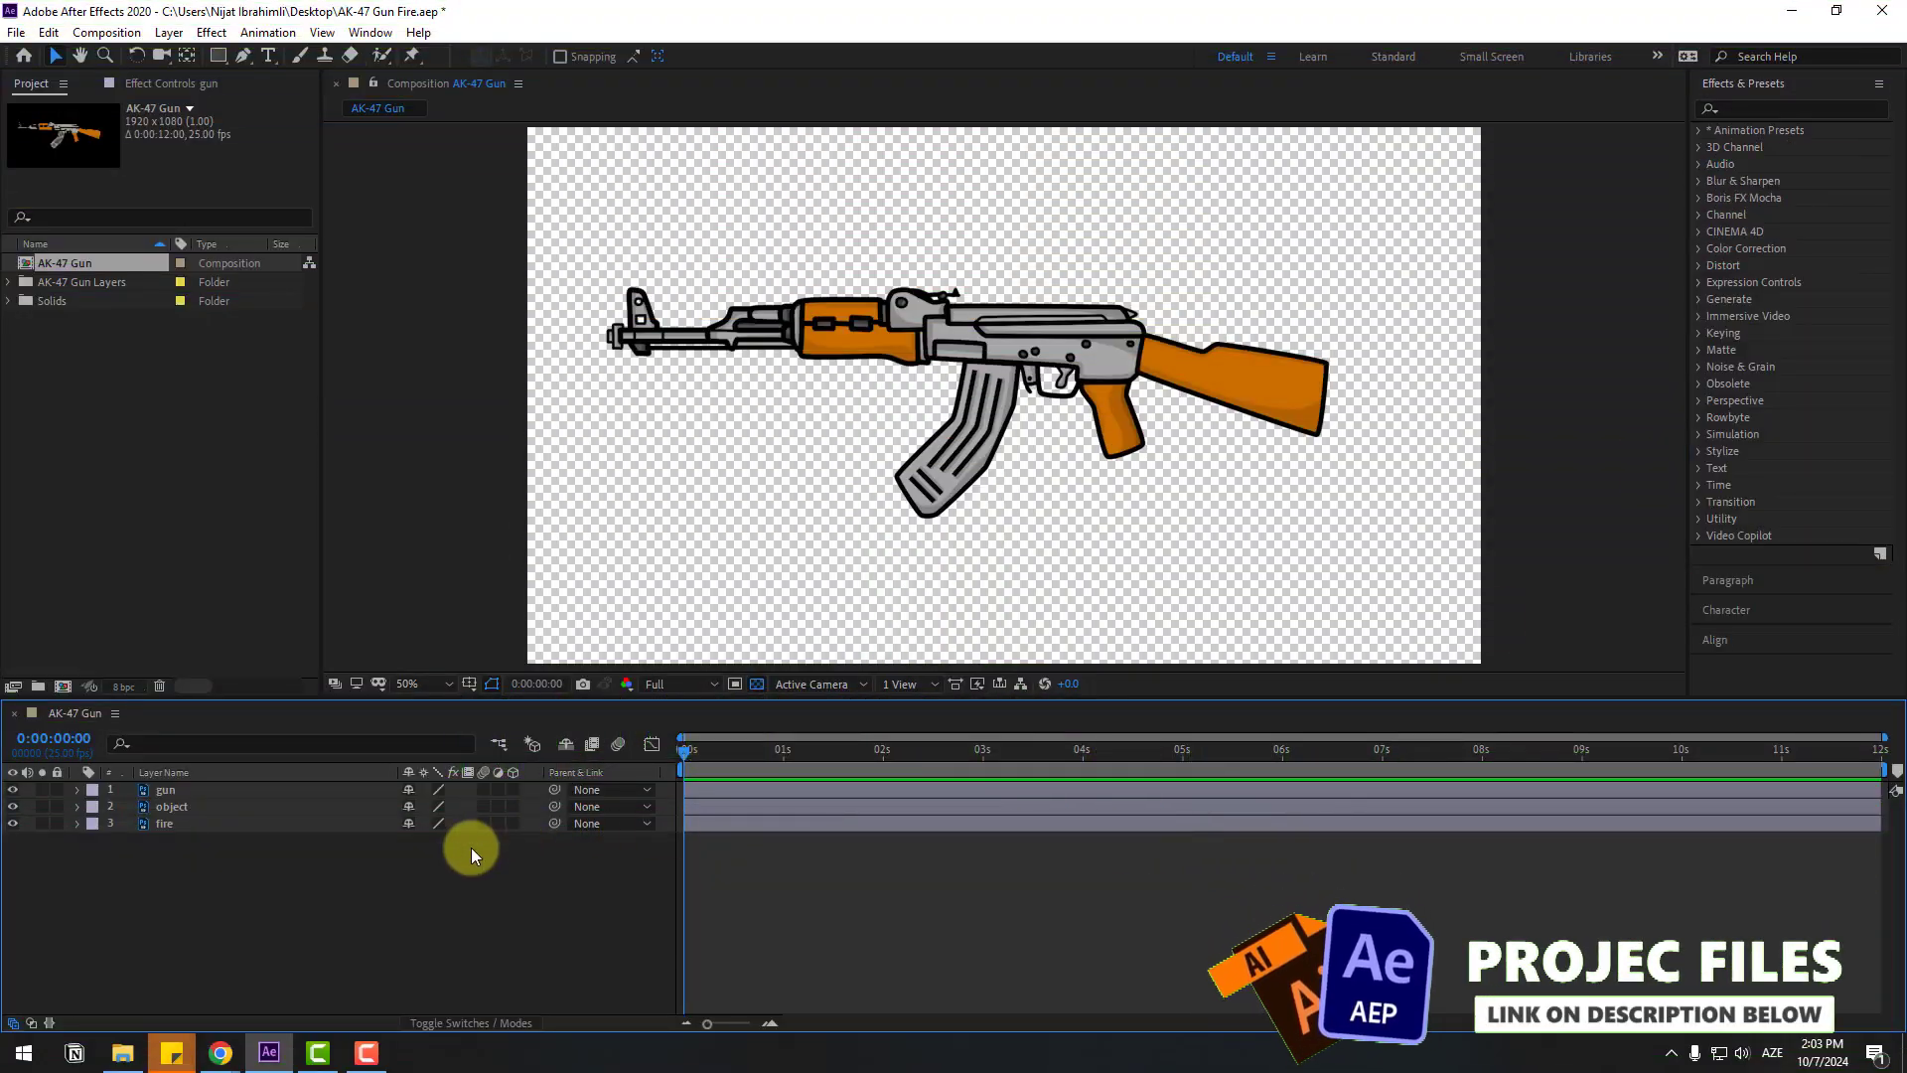
Create a solid named BG at the default composition size and place it beneath all the gun layers
right_click(278, 891)
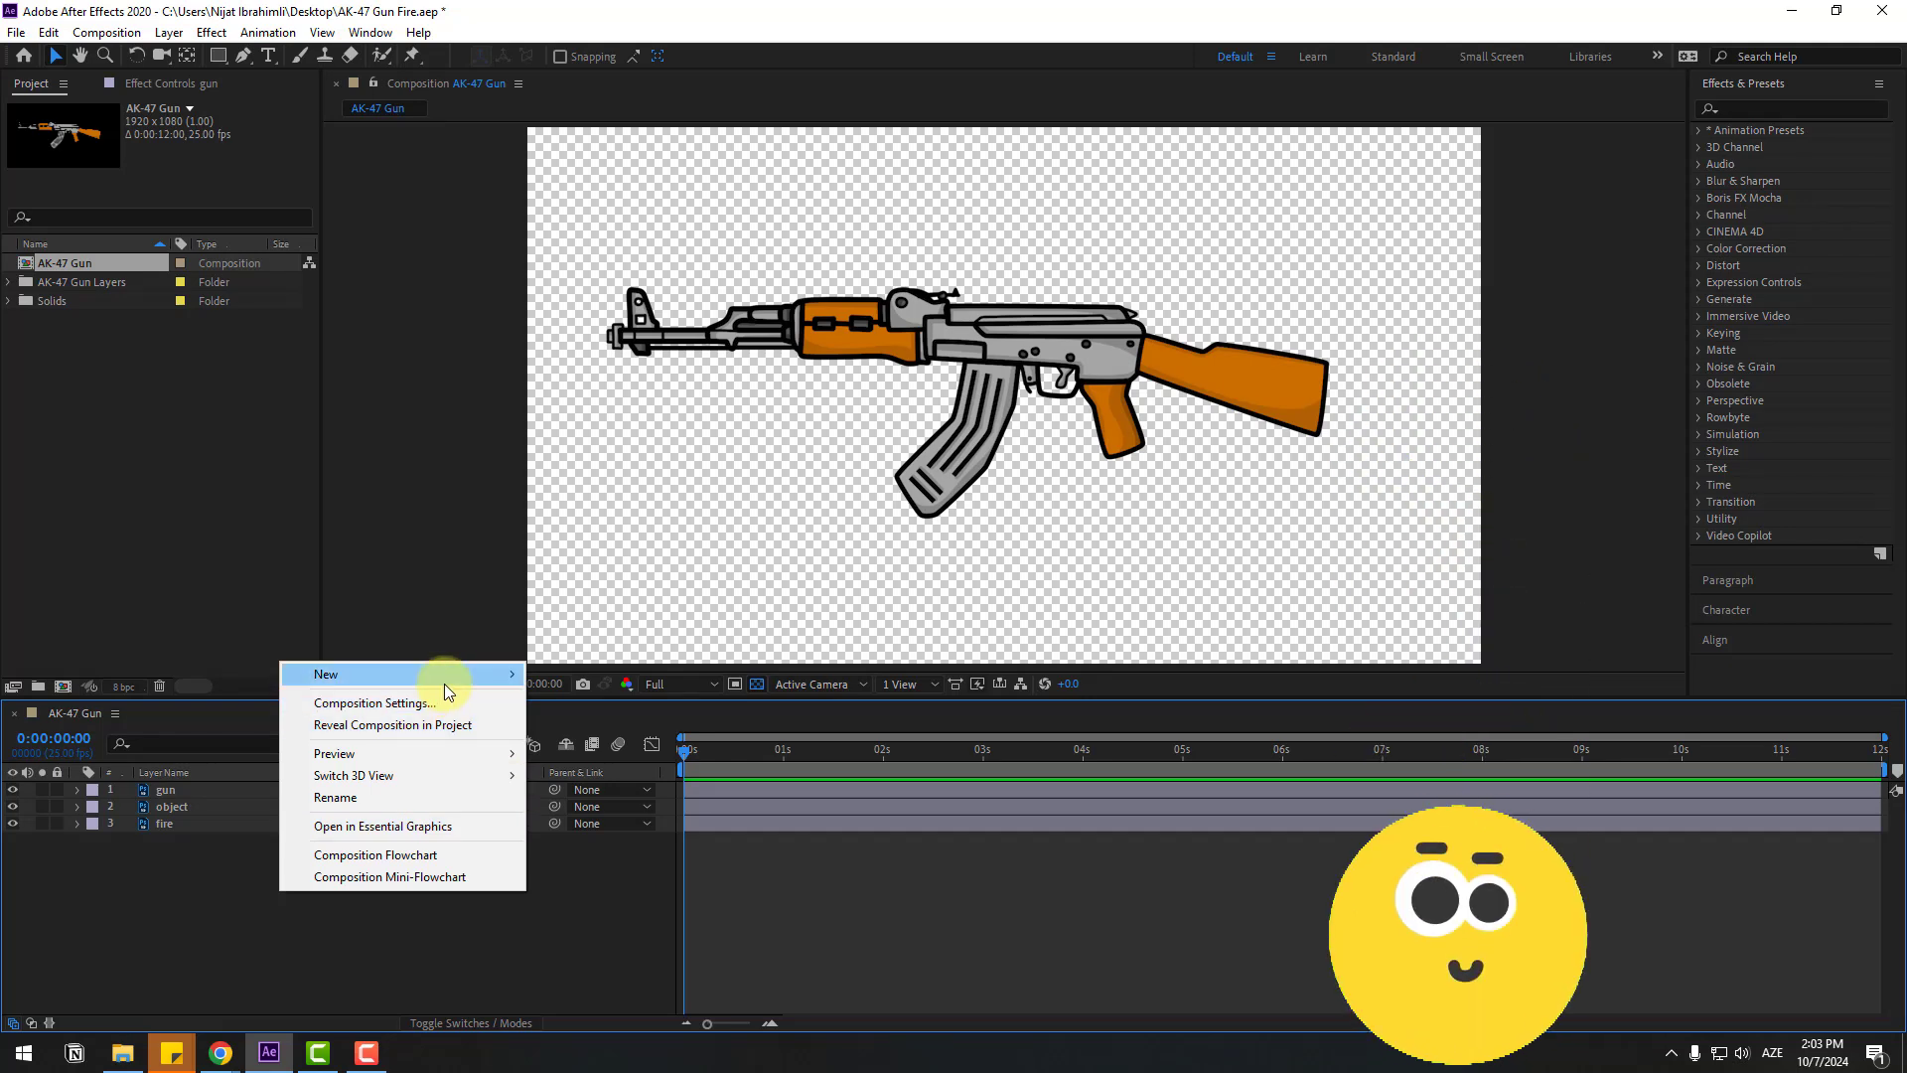
mouse_move(444, 682)
left_click(586, 729)
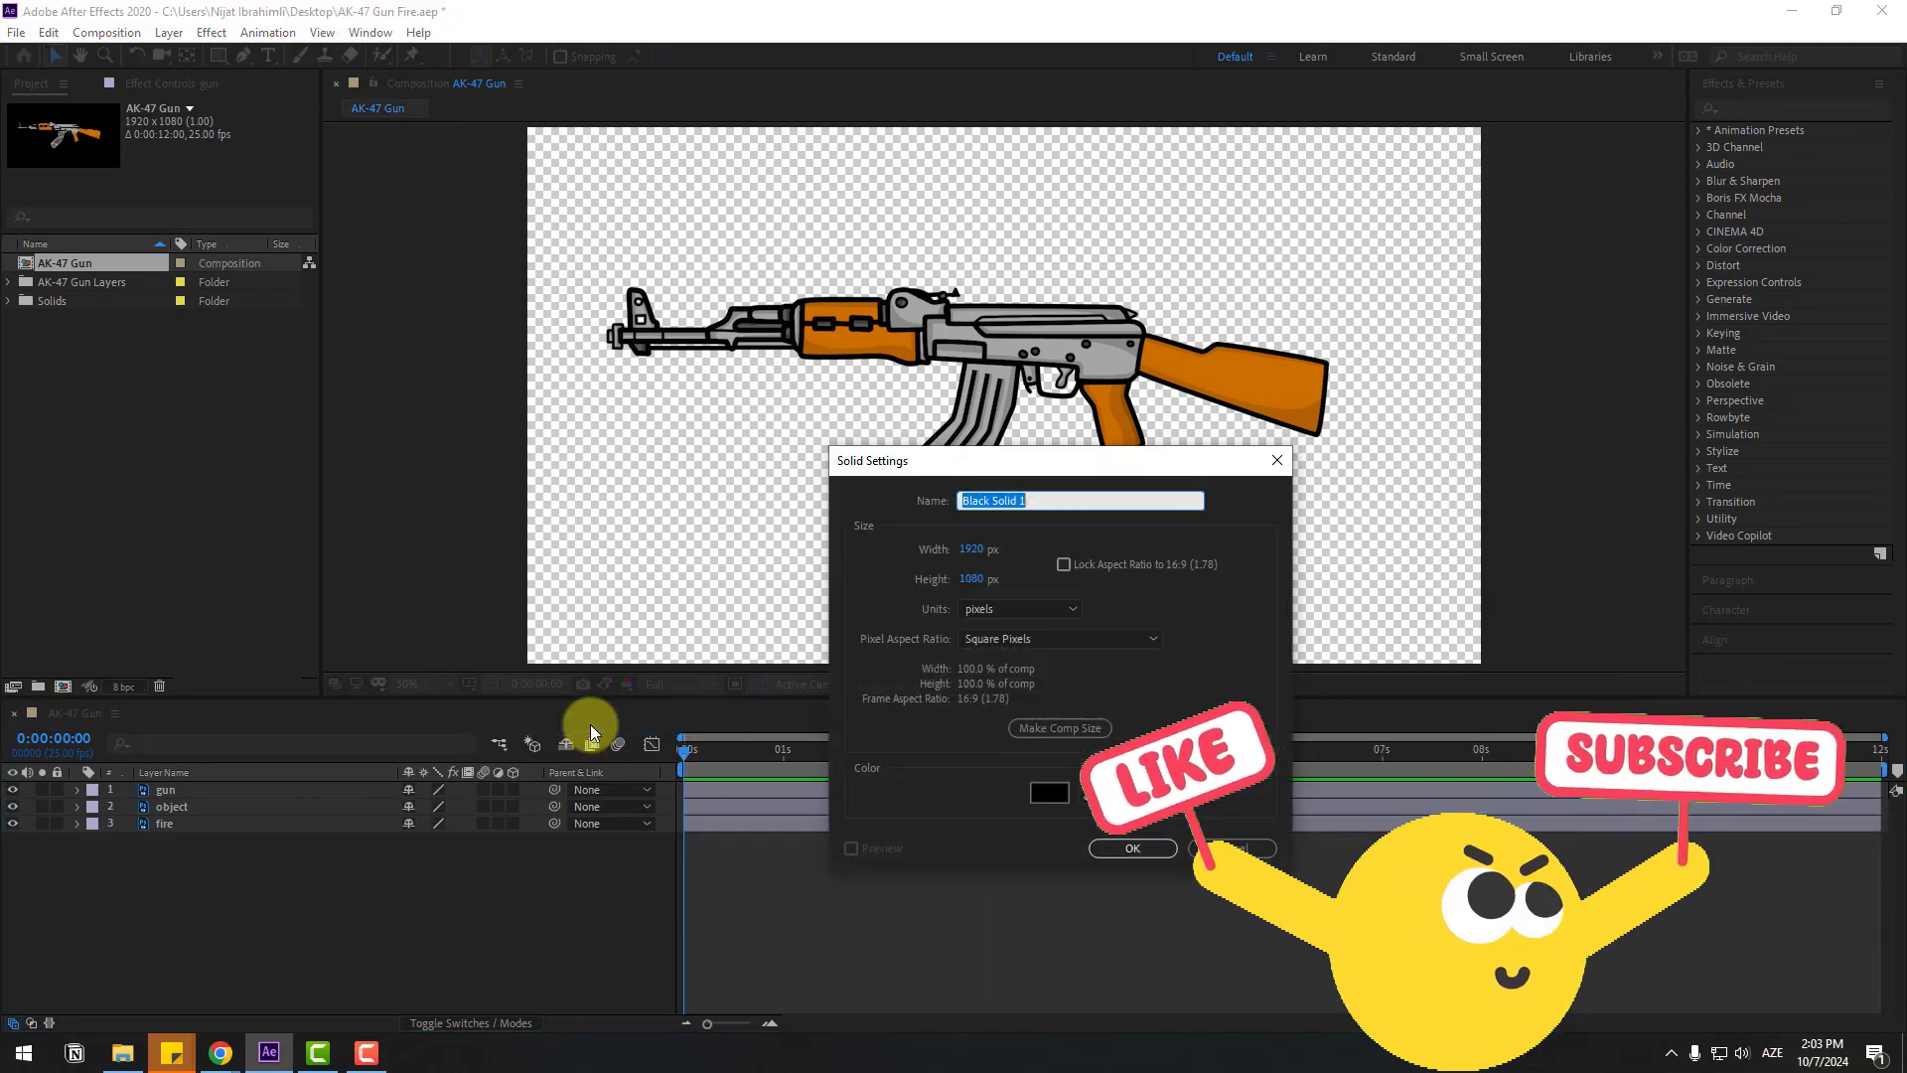
type("BG")
left_click(1092, 849)
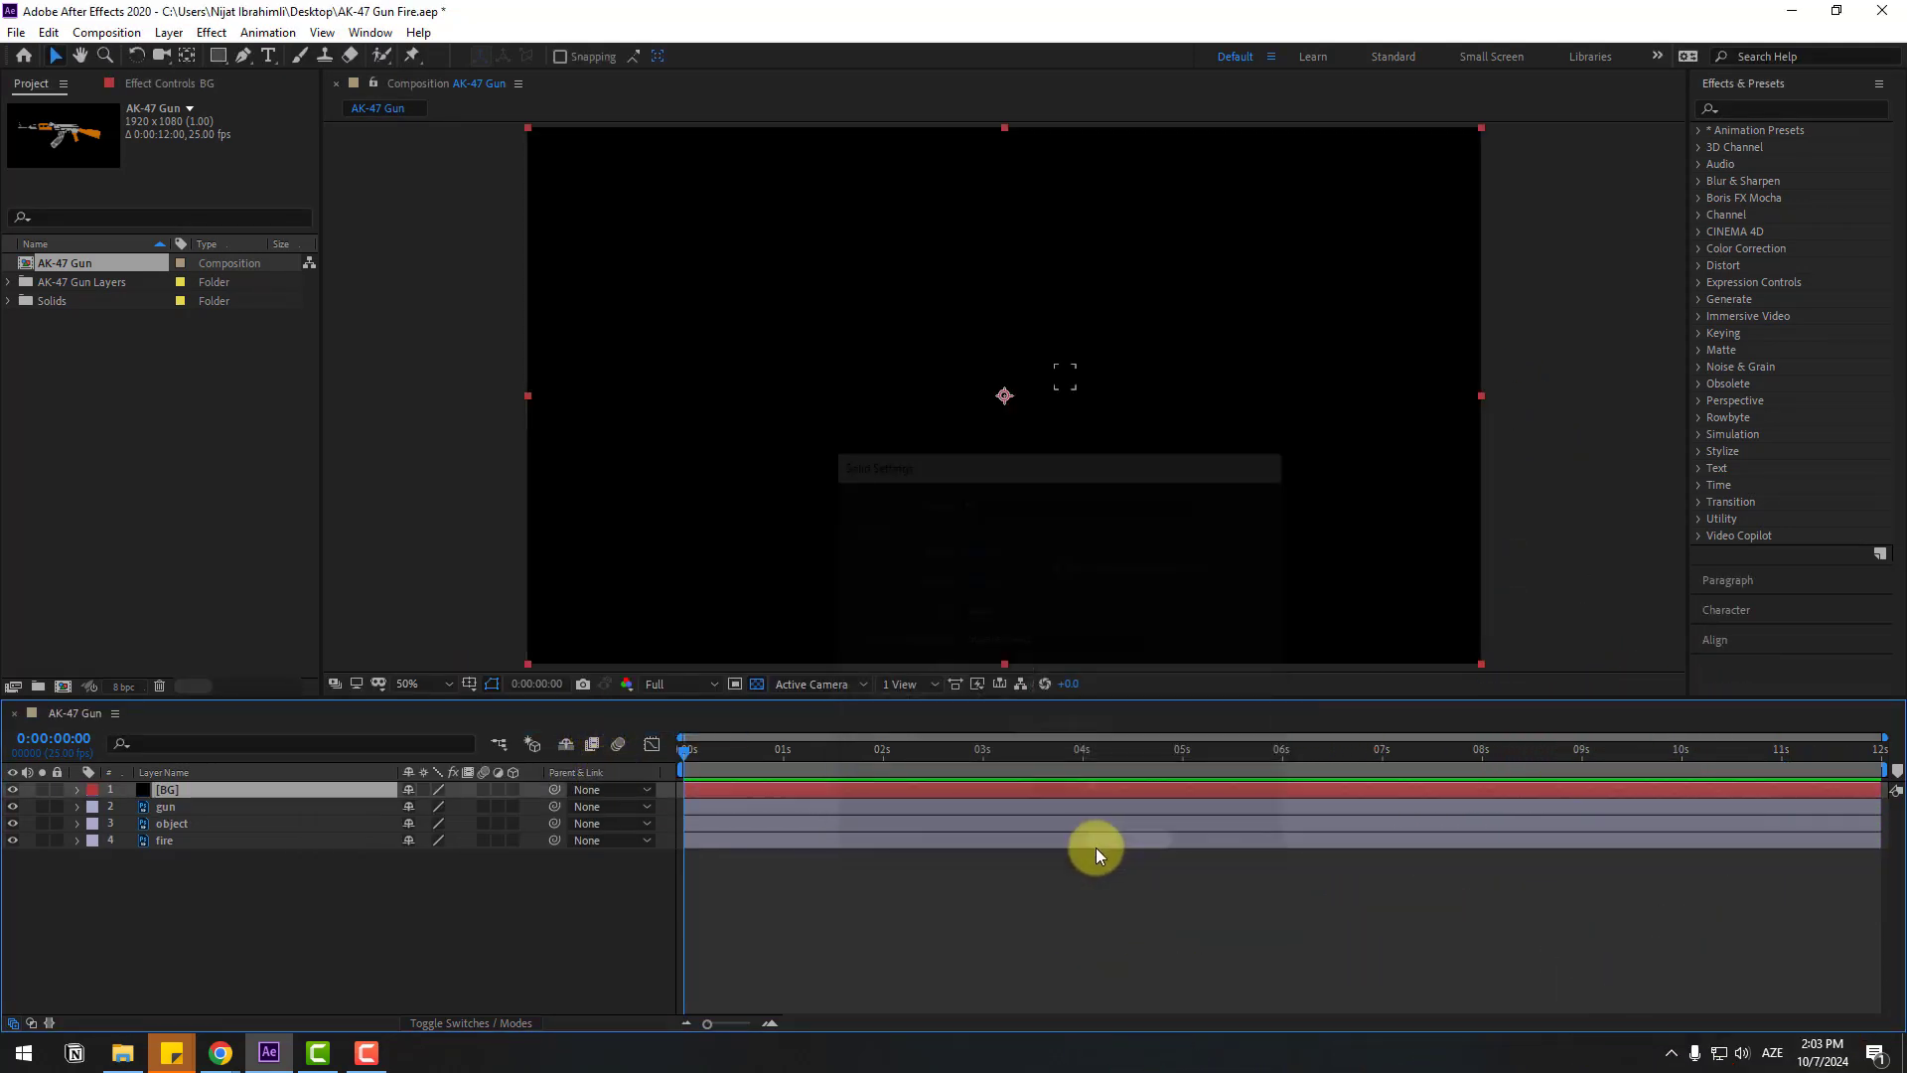
left_click_drag(151, 795, 171, 866)
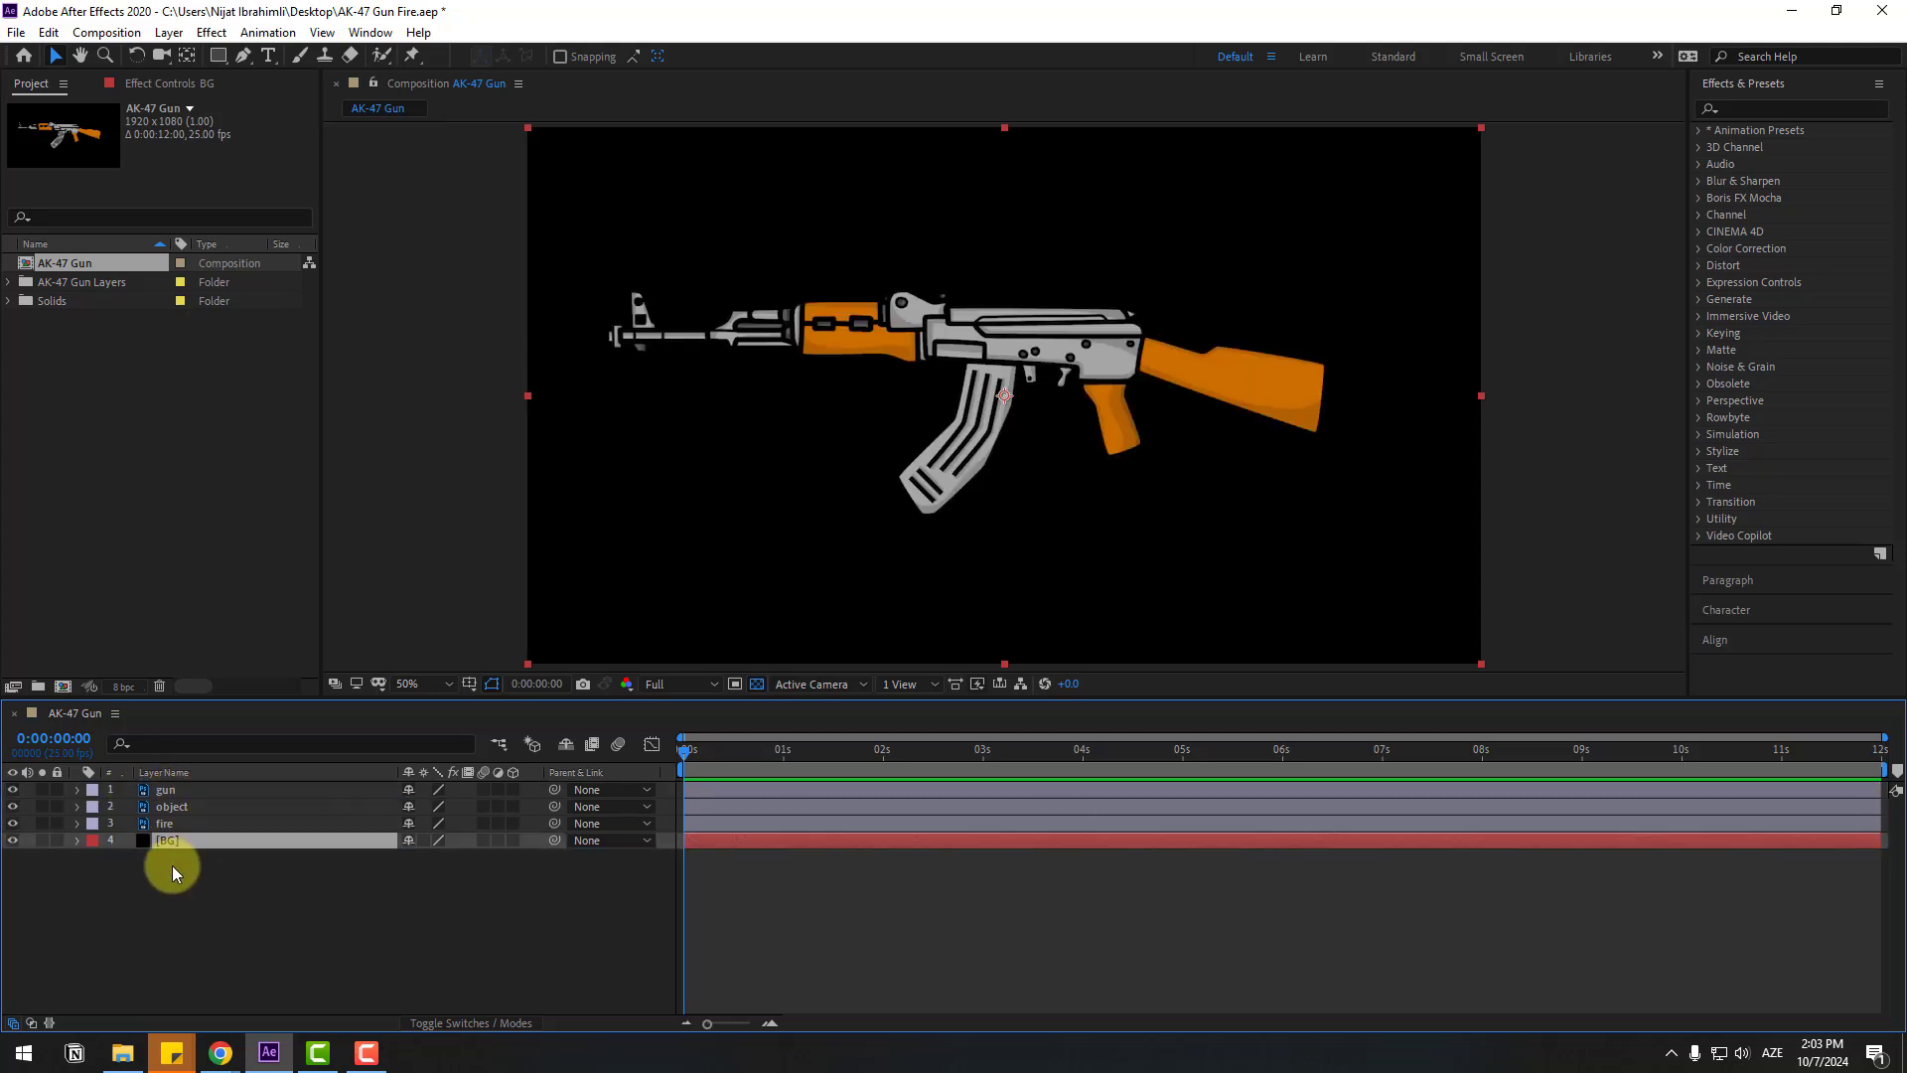
Apply a Fill effect to the BG layer and set its color to dark grey 222222
left_click(1774, 111)
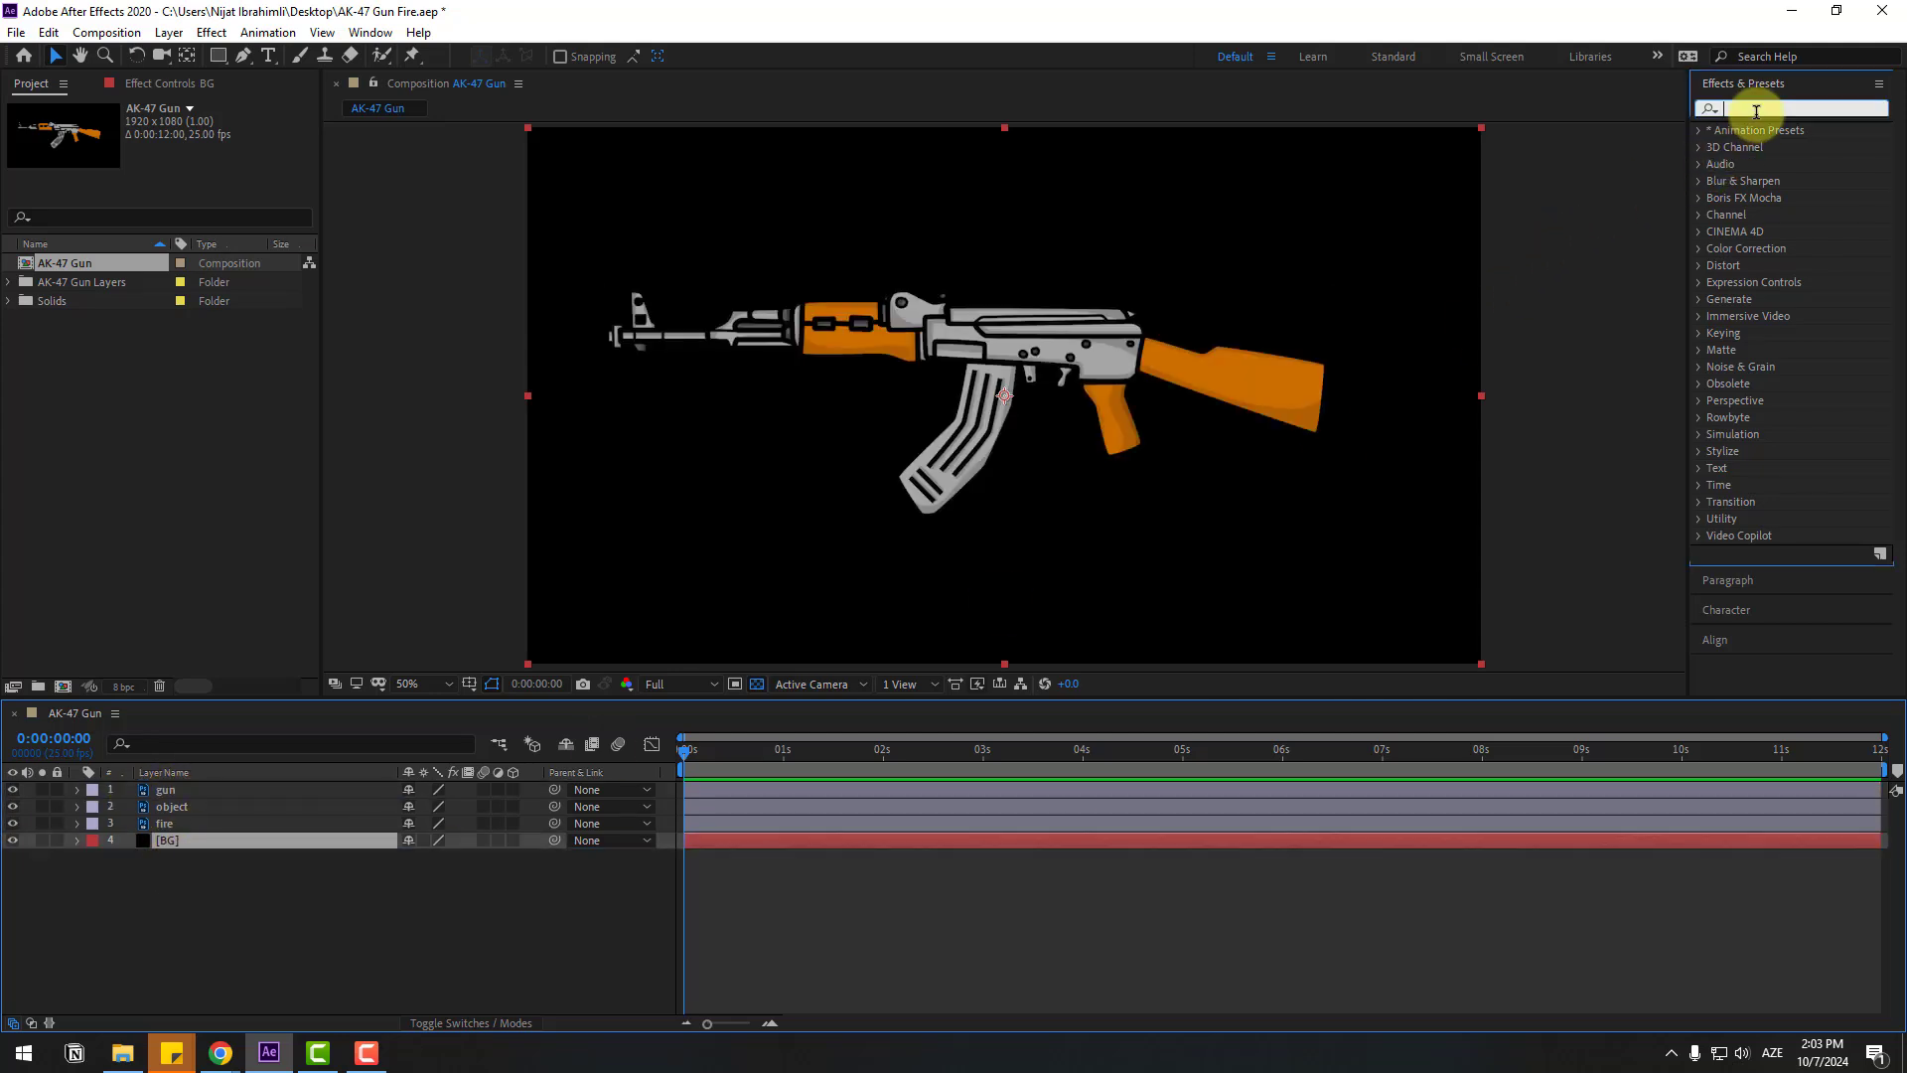
type("fill")
left_click_drag(1767, 232, 201, 843)
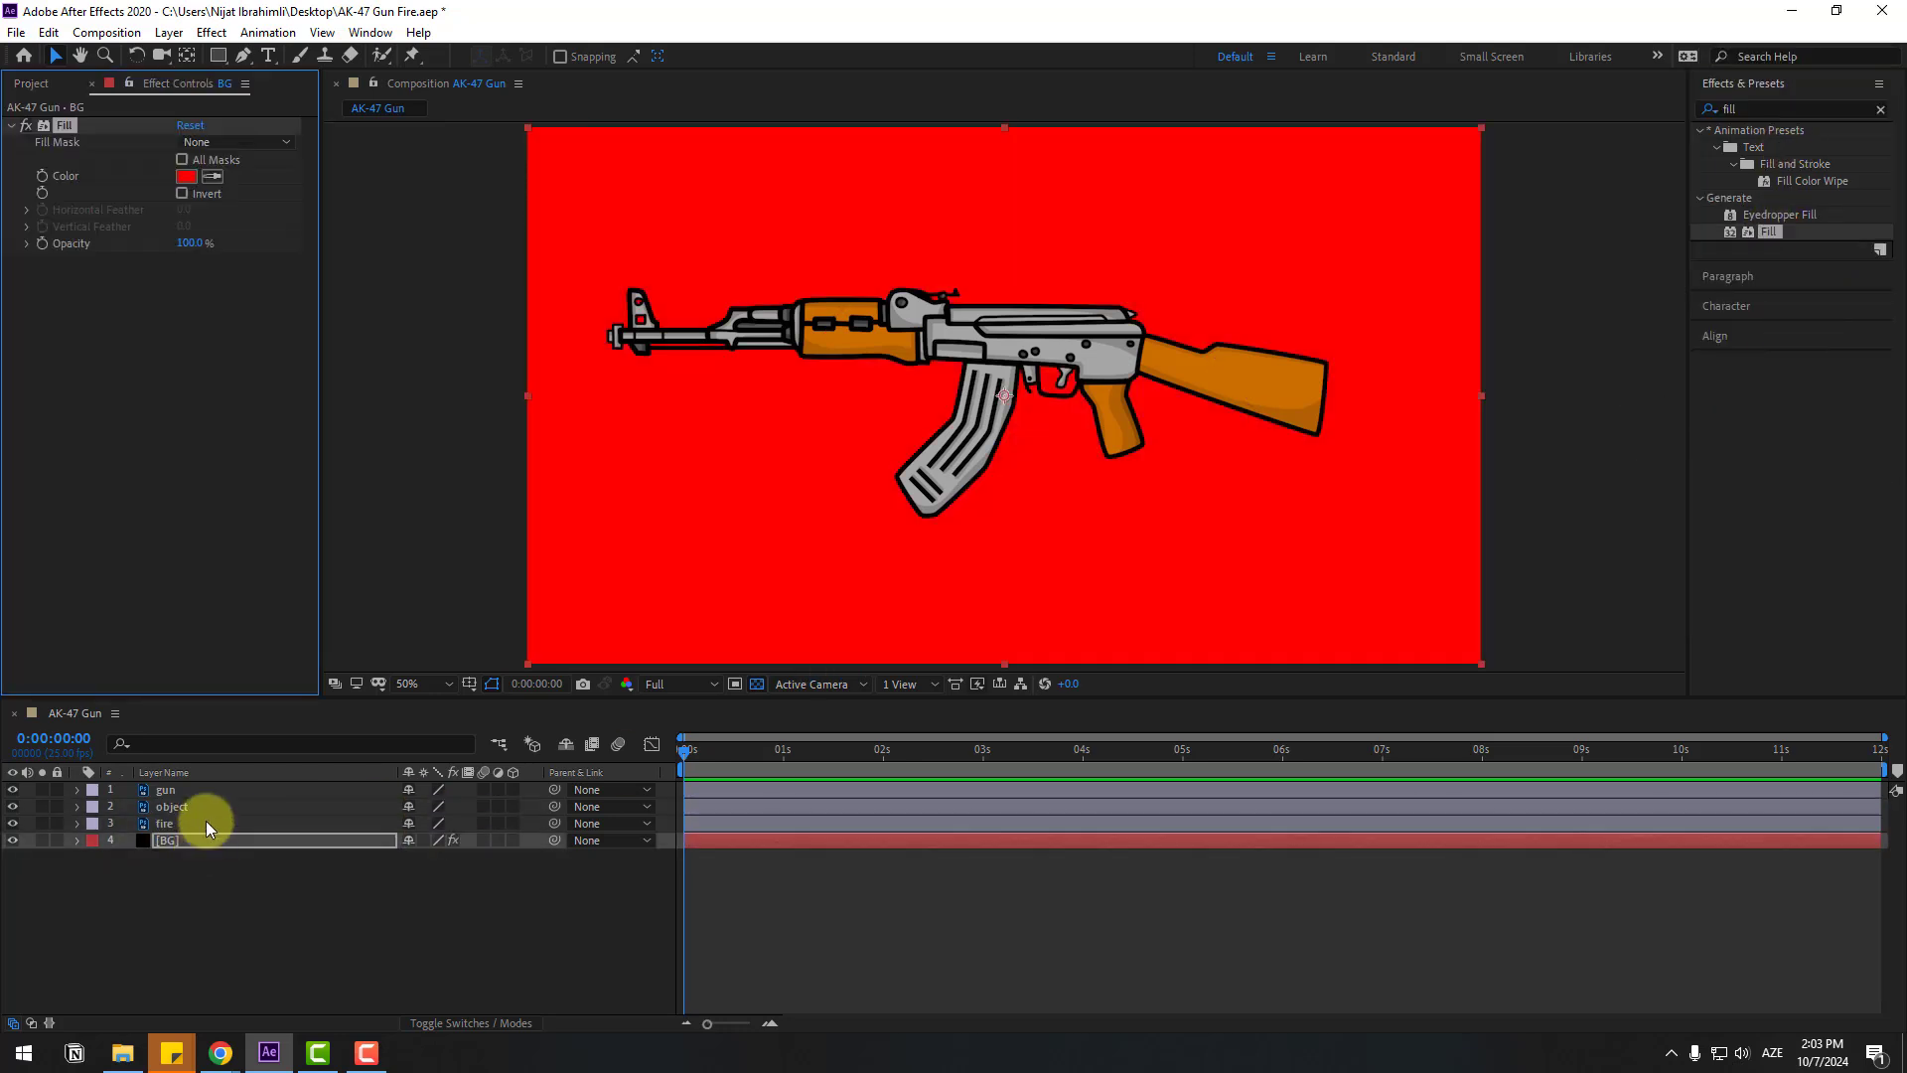
left_click(187, 176)
left_click_drag(609, 914, 538, 956)
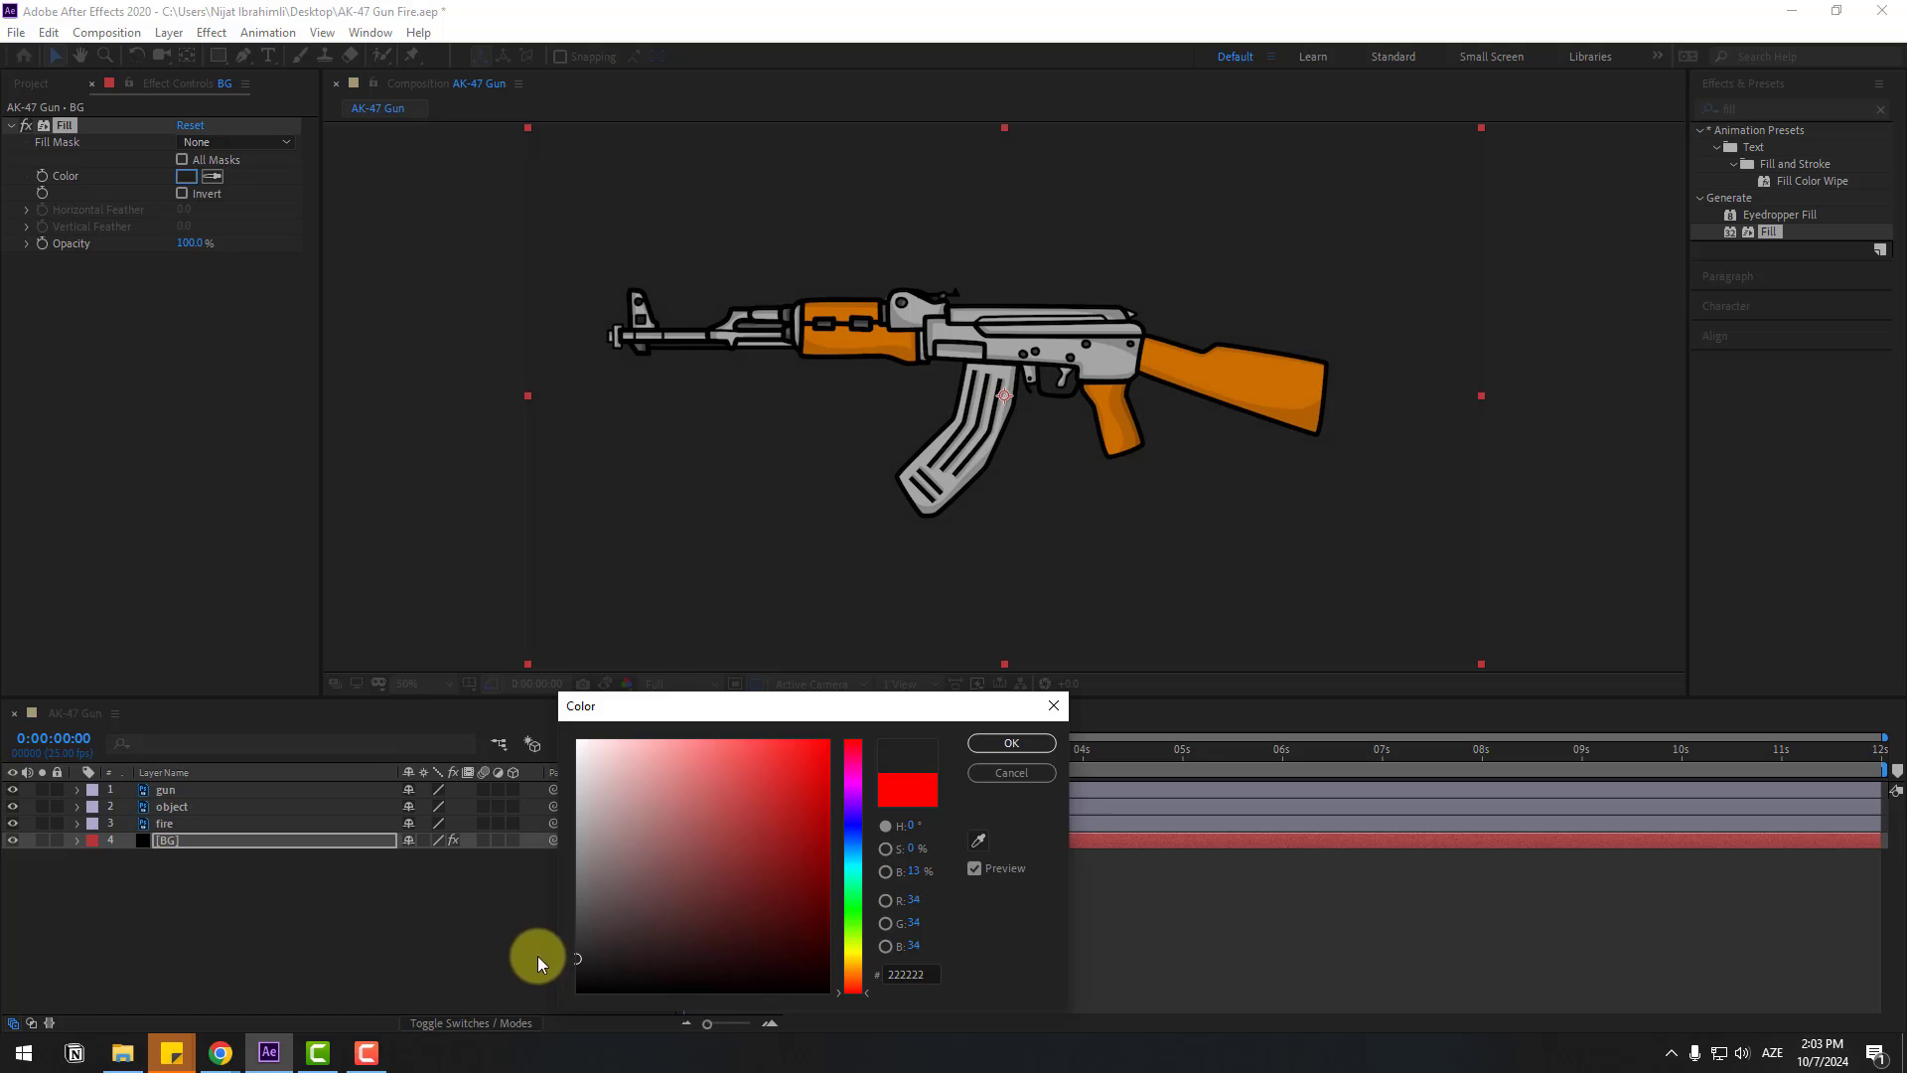
left_click(996, 743)
Duplicate the BG layer and rename the copy GRİD
left_click(171, 844)
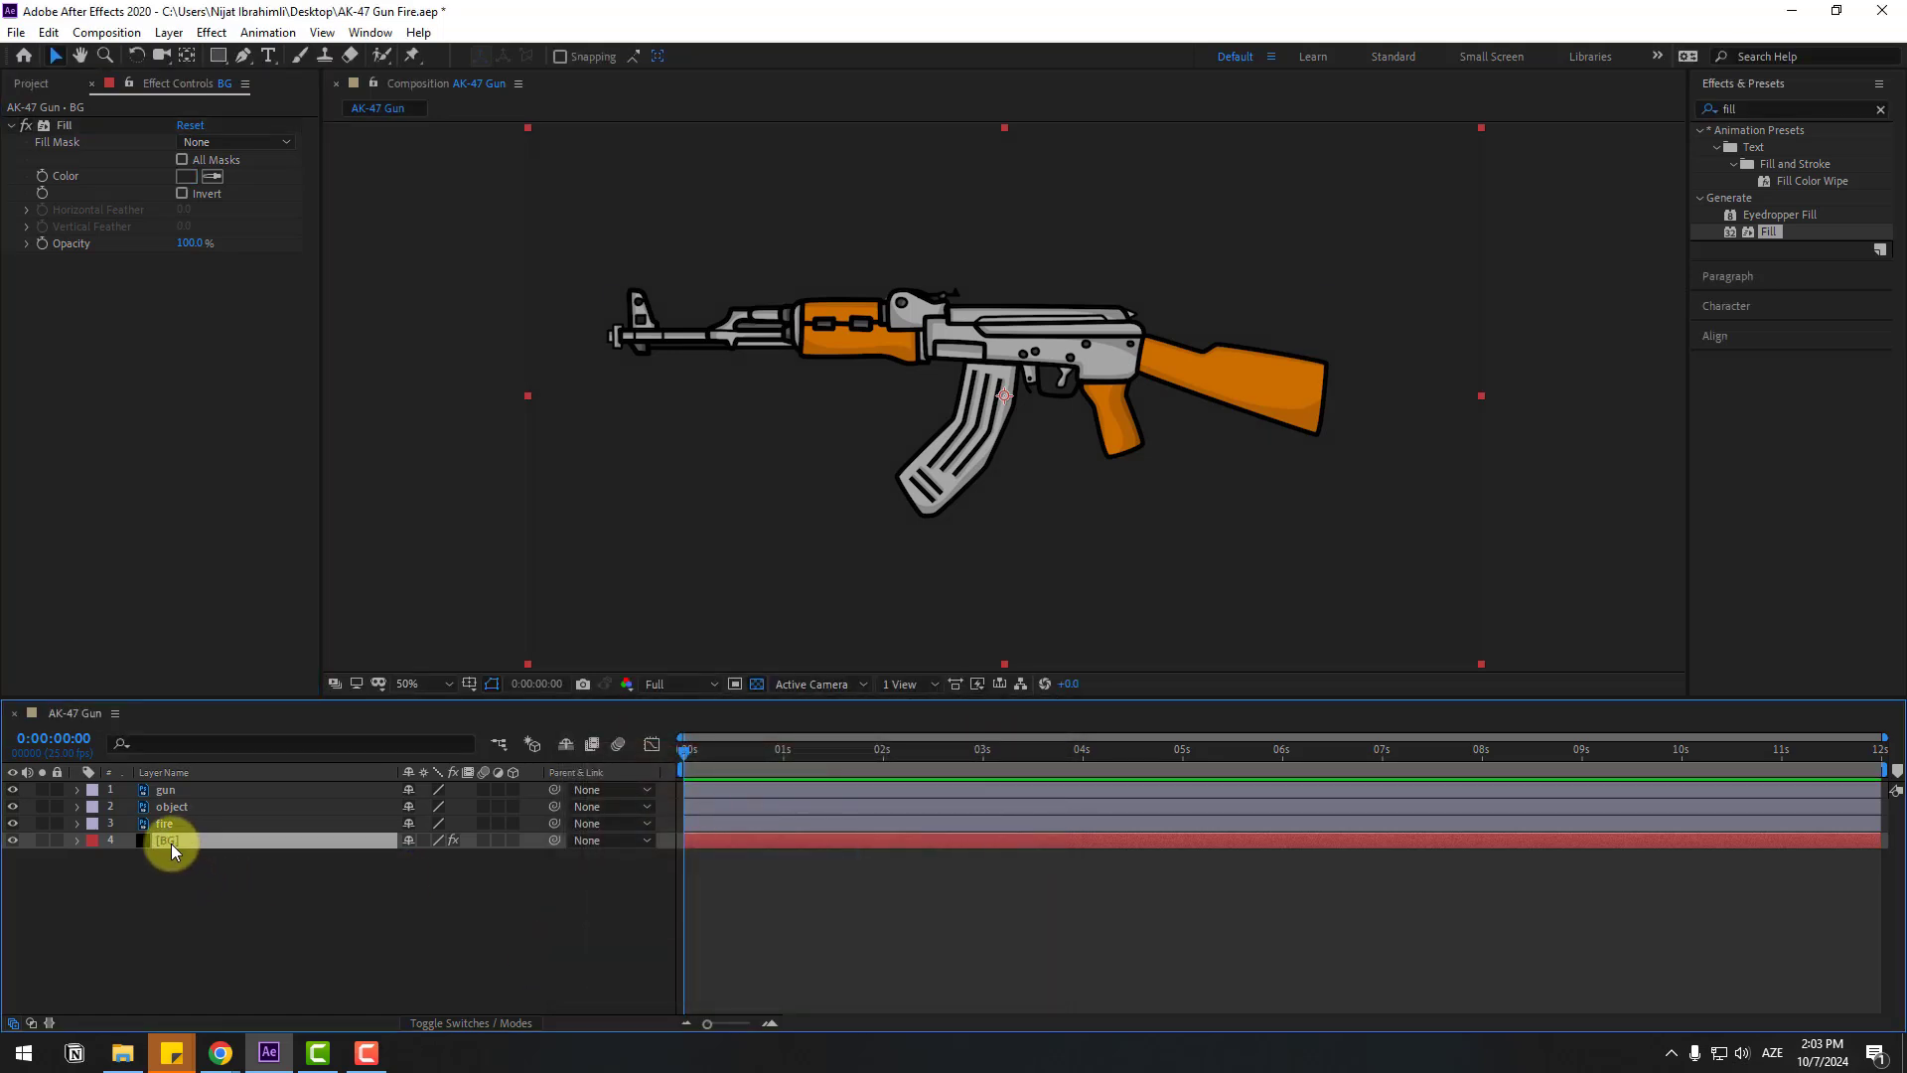
key("ctrl+d")
key("Return")
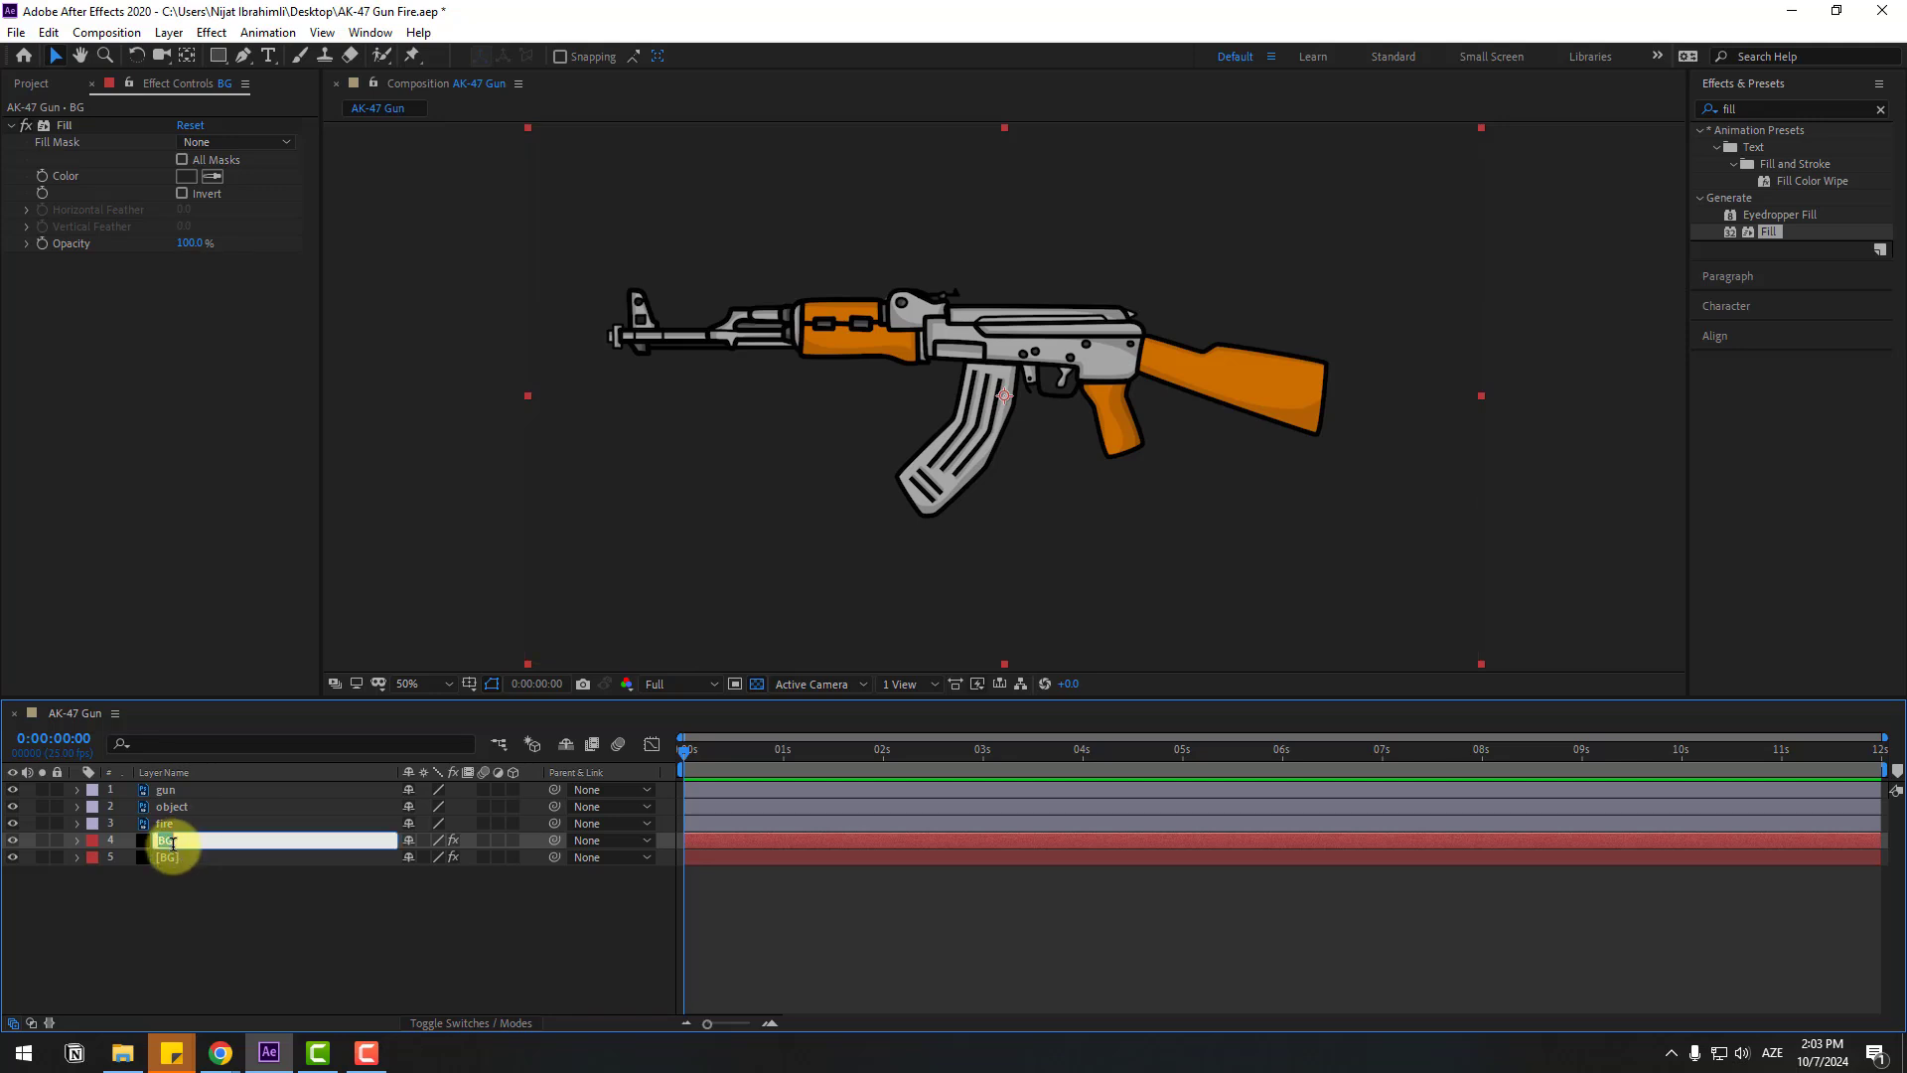
type("GRİD")
key("Return")
key("alt+shift")
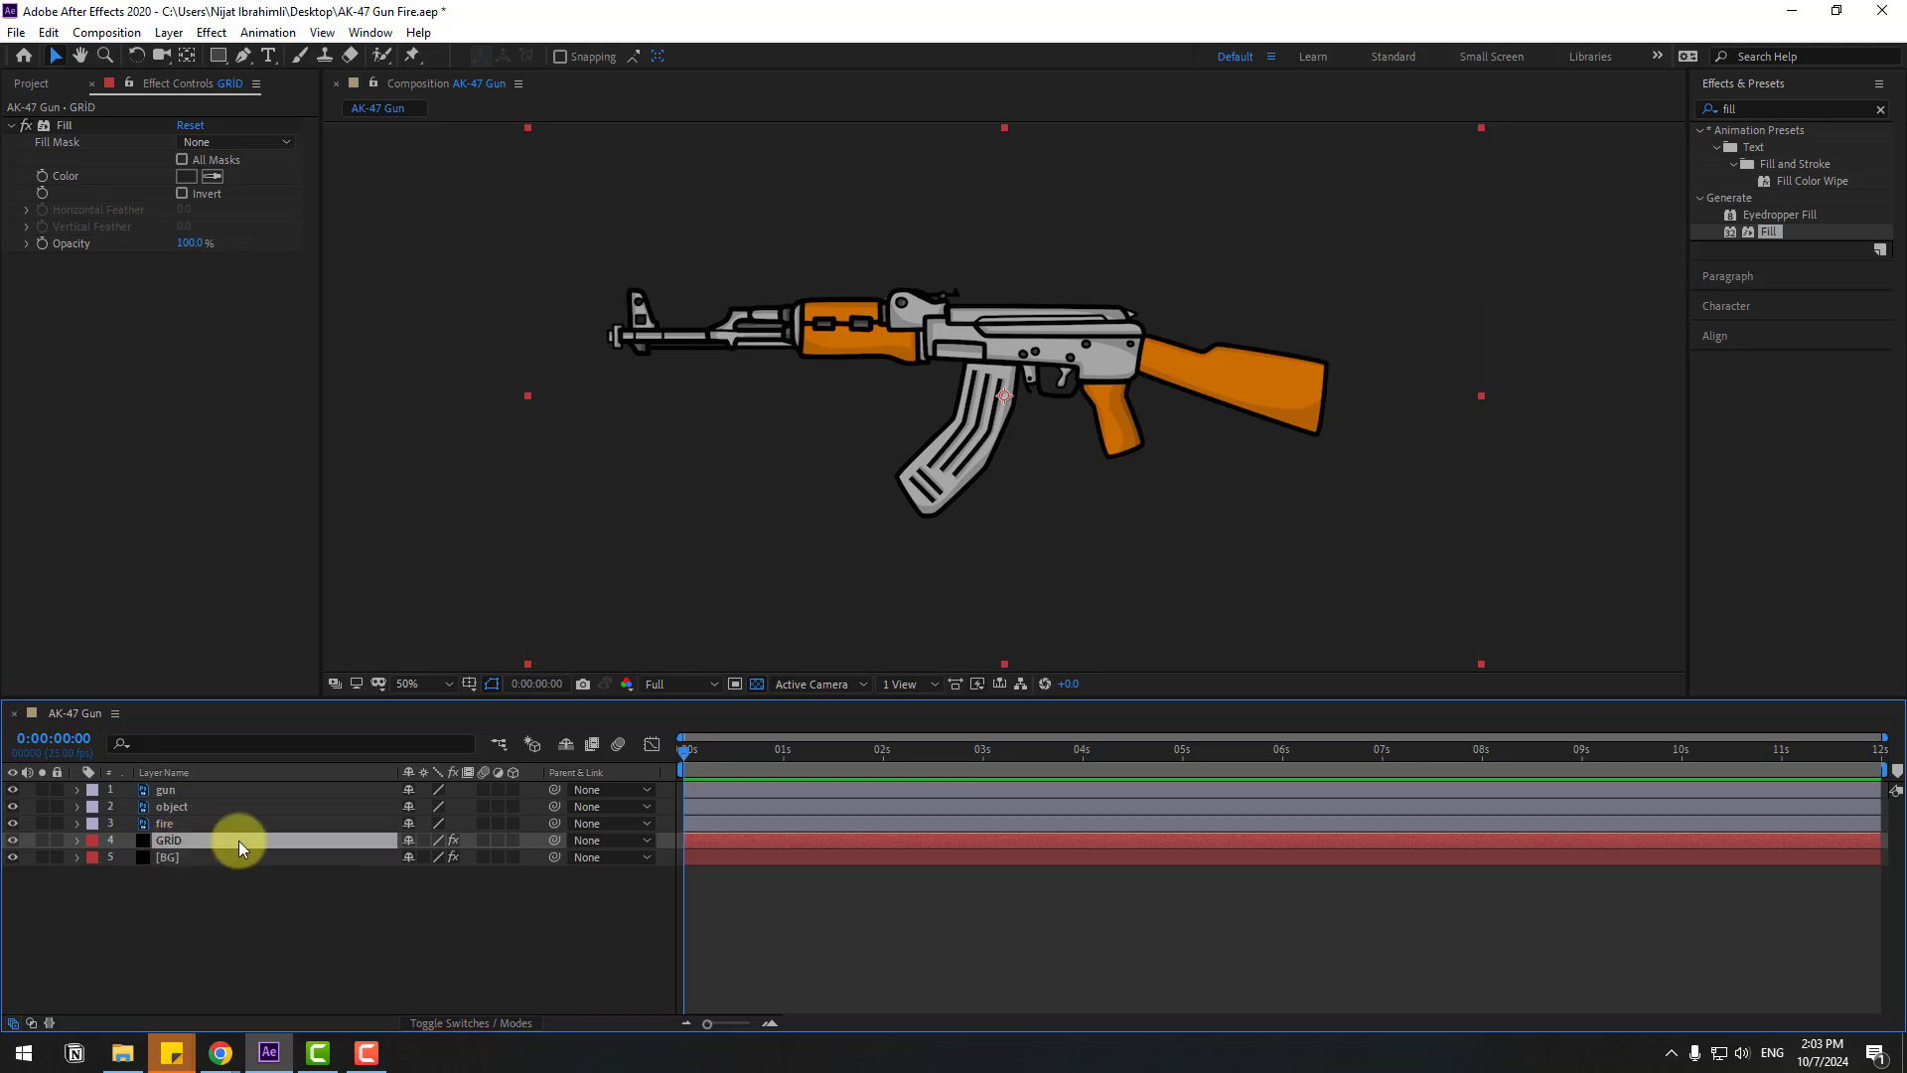
Replace the Fill effect on the duplicated solid with the Grid effect from the Generate category
left_click(62, 126)
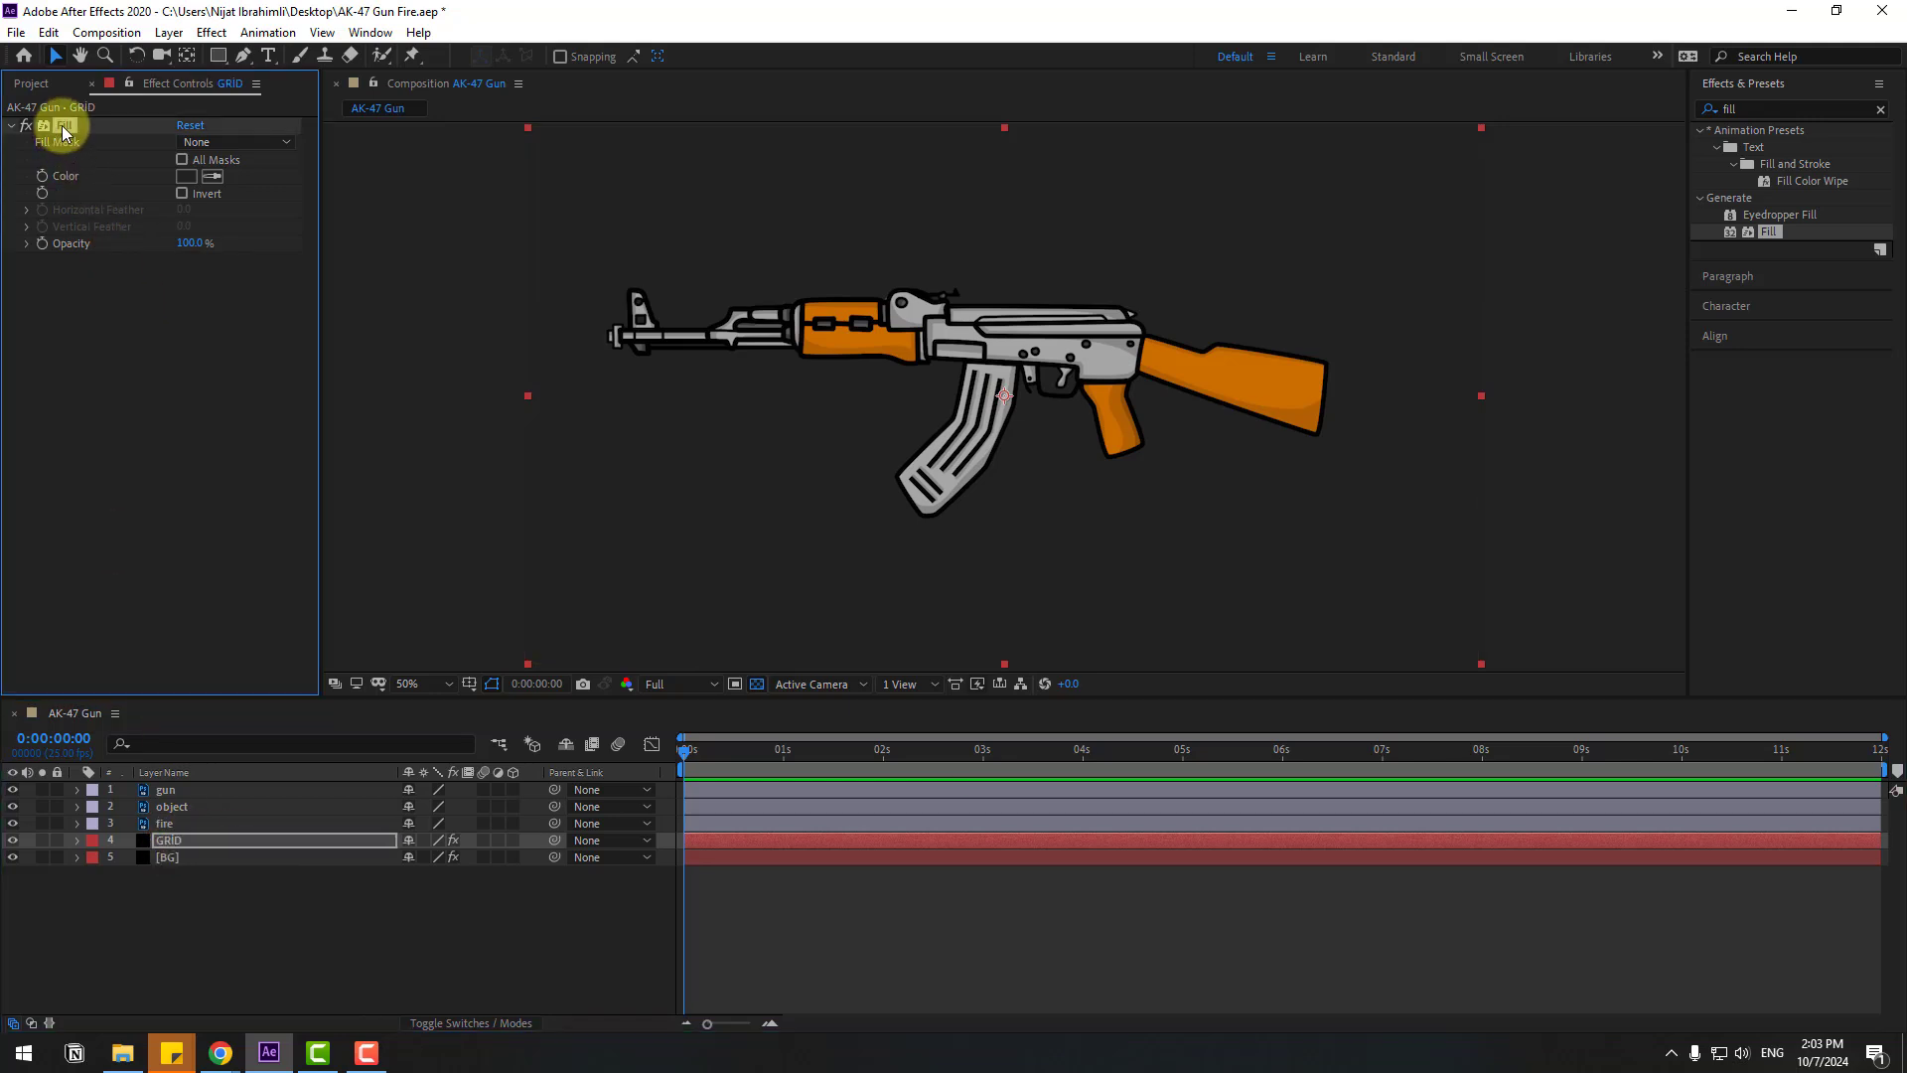
key("Delete")
left_click(1754, 109)
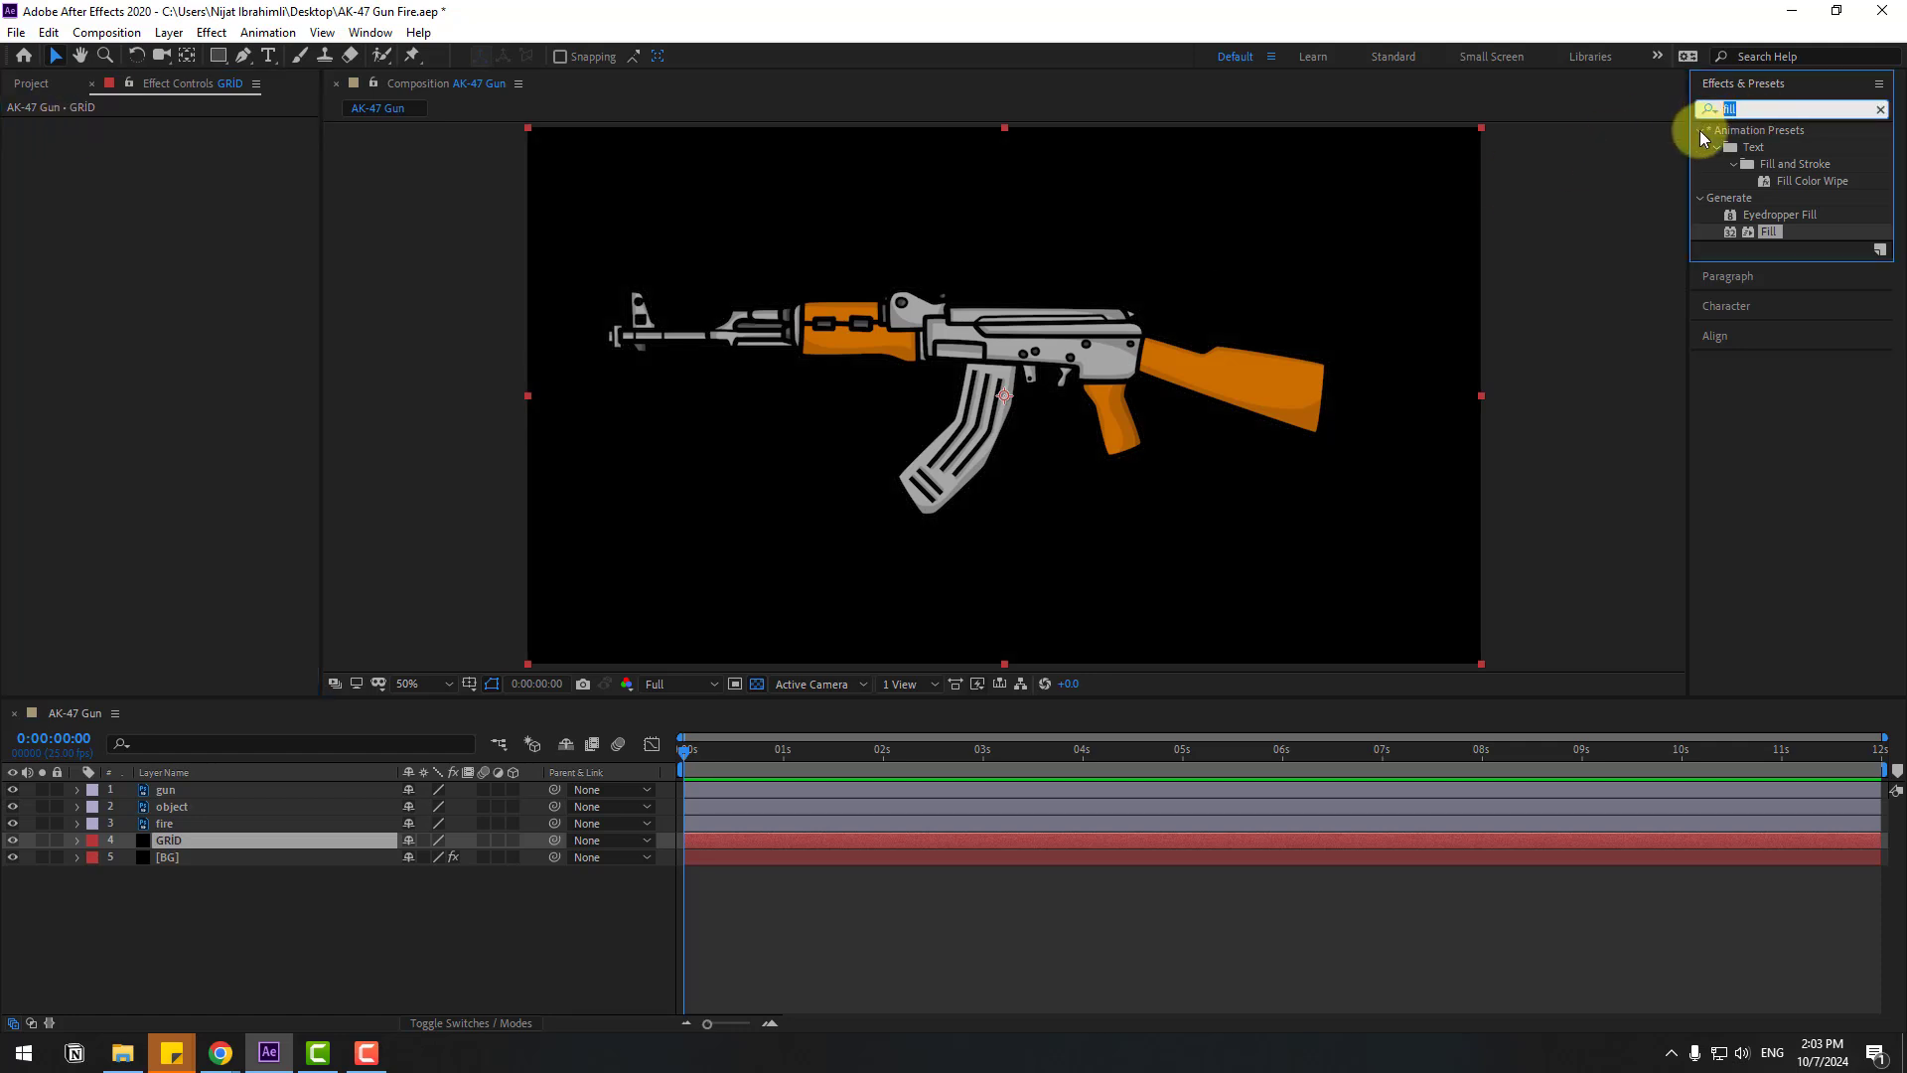
type("grid")
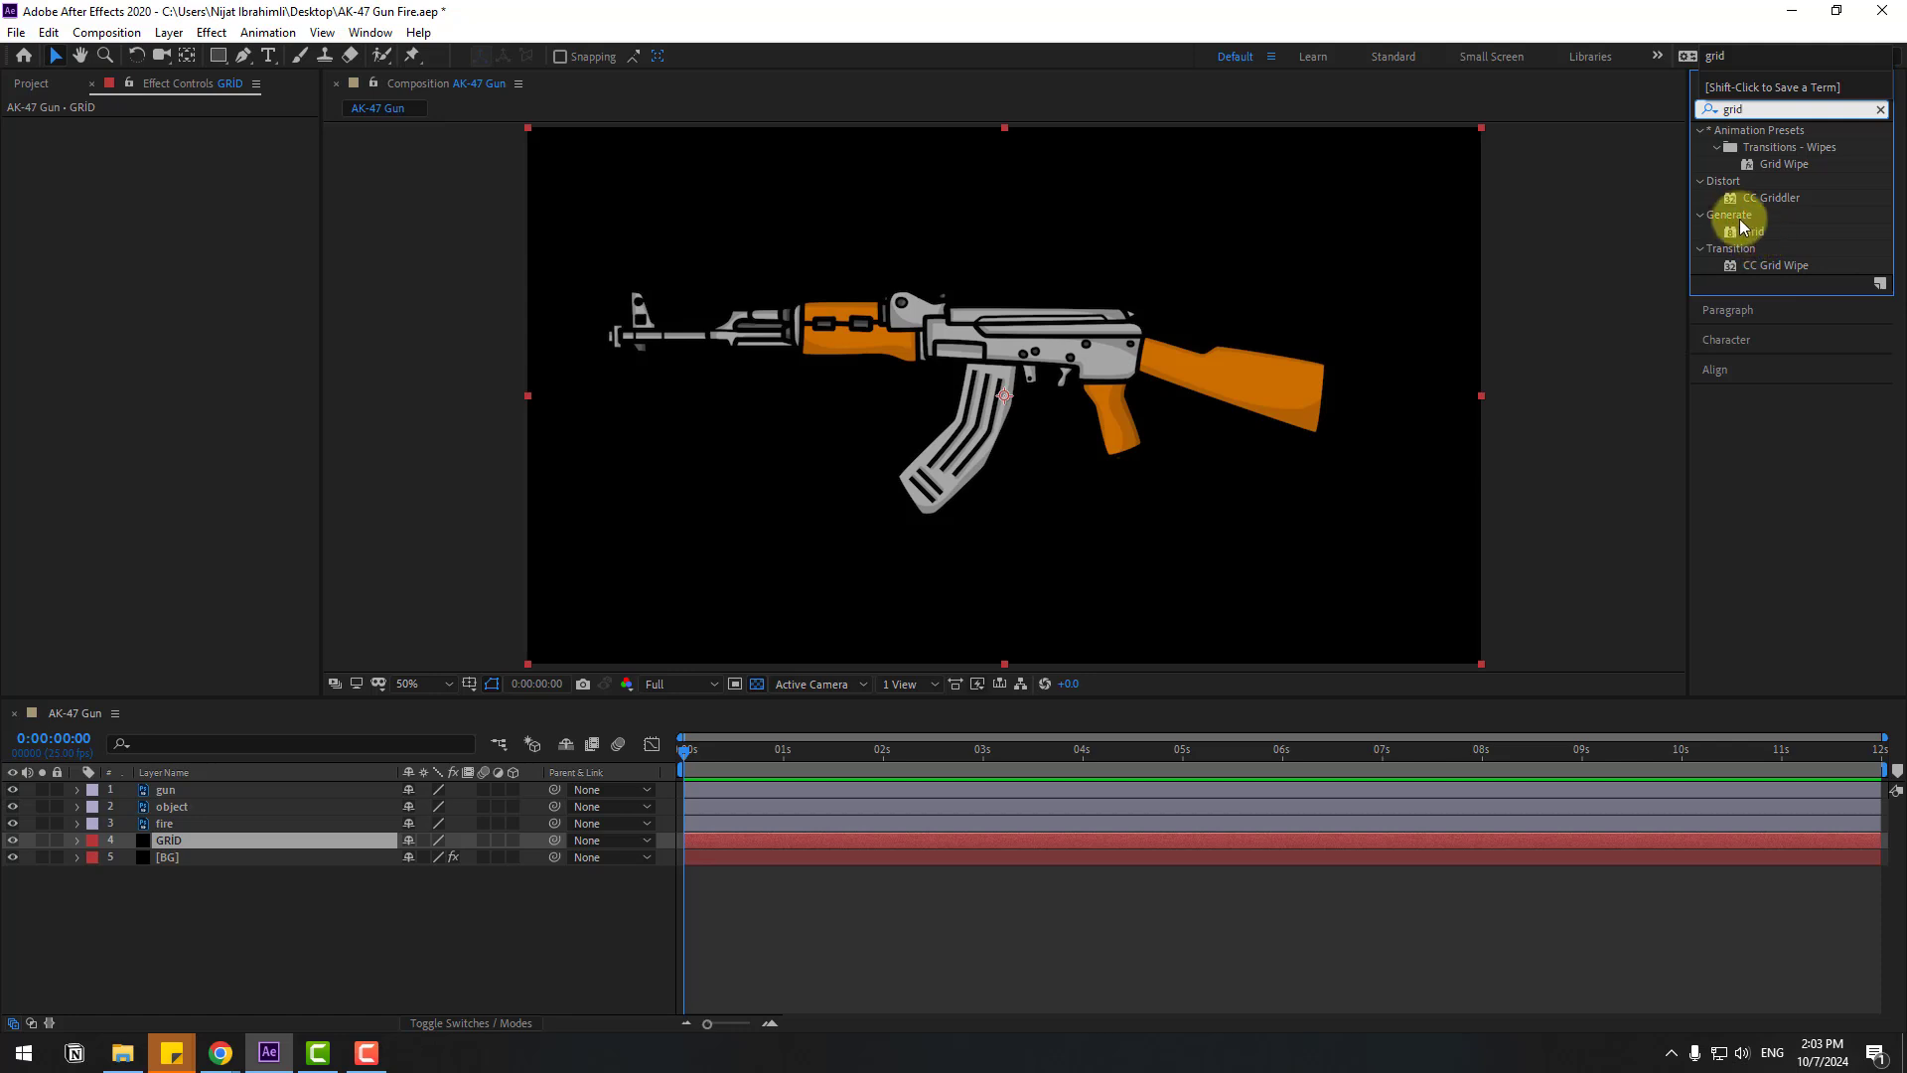
left_click_drag(1750, 233, 173, 835)
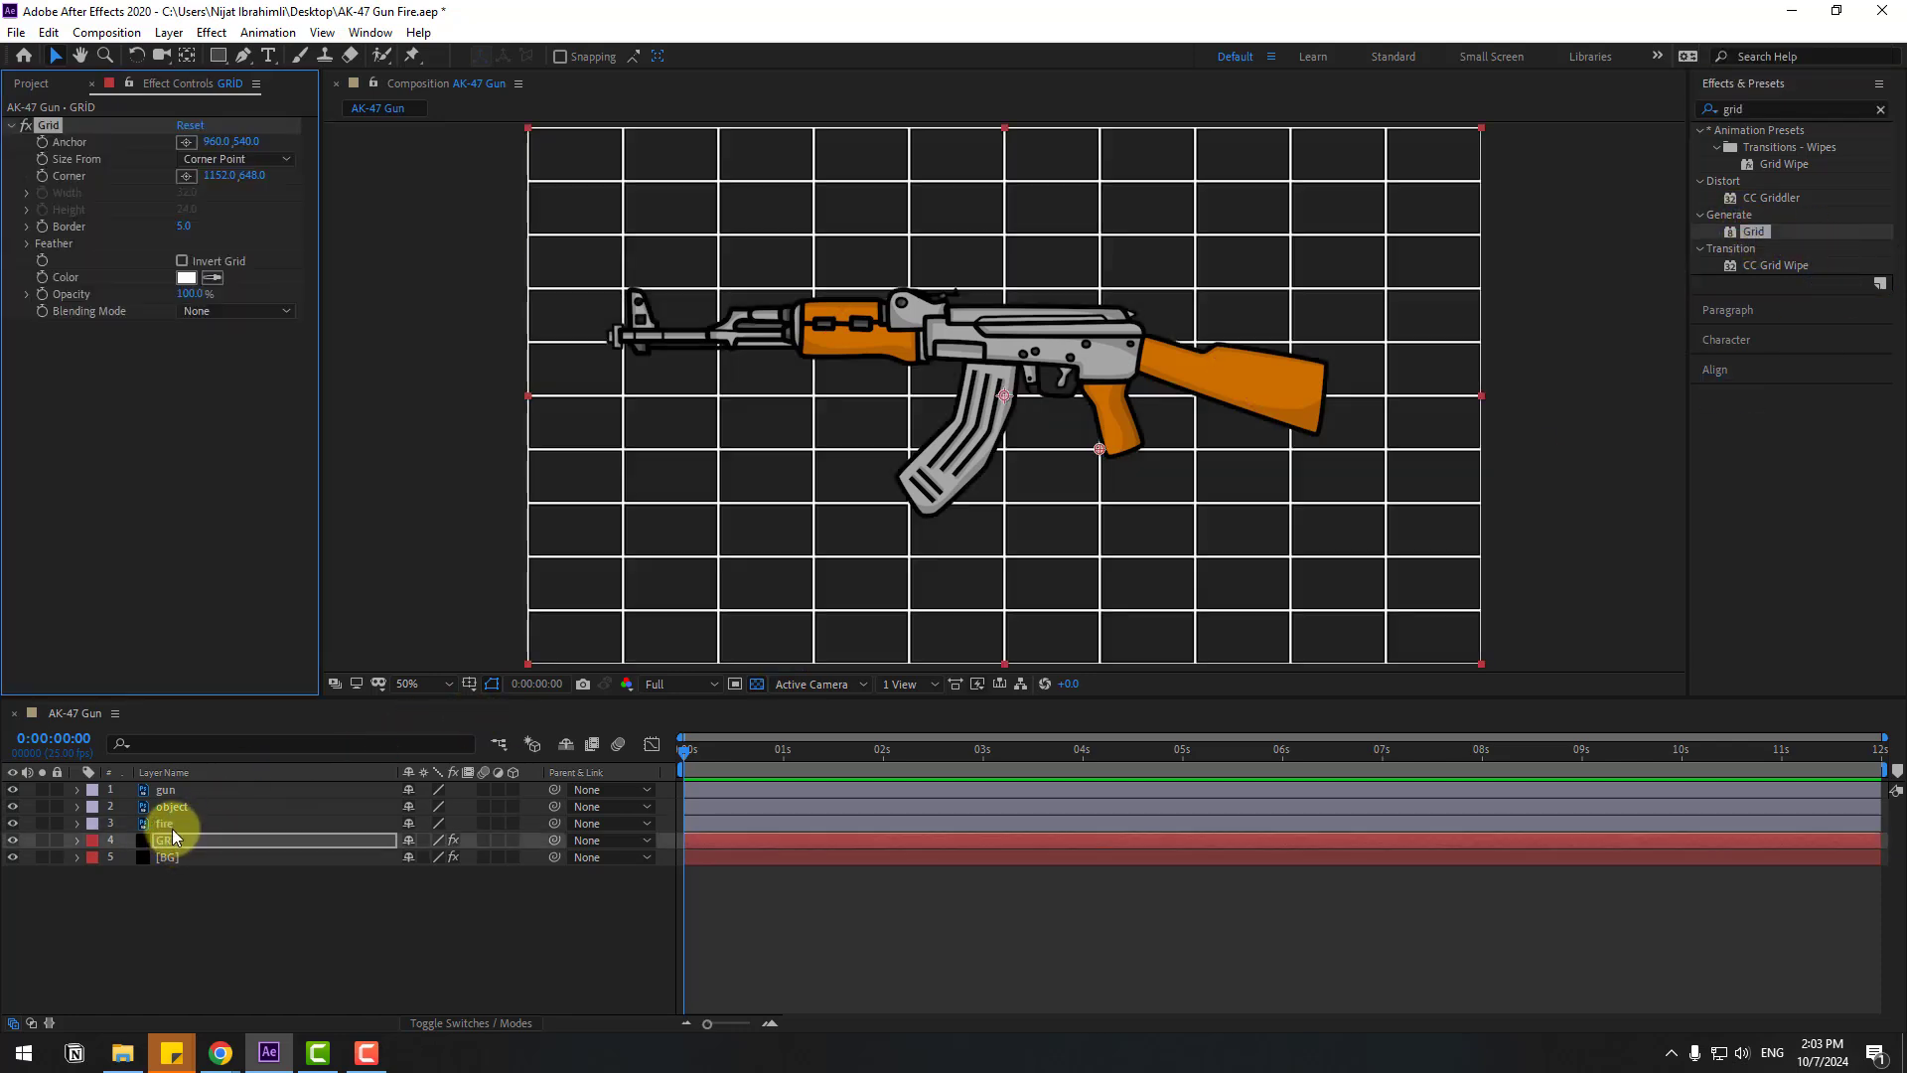
Size the grid with the Width Slider option and set its width to about 54
left_click(226, 161)
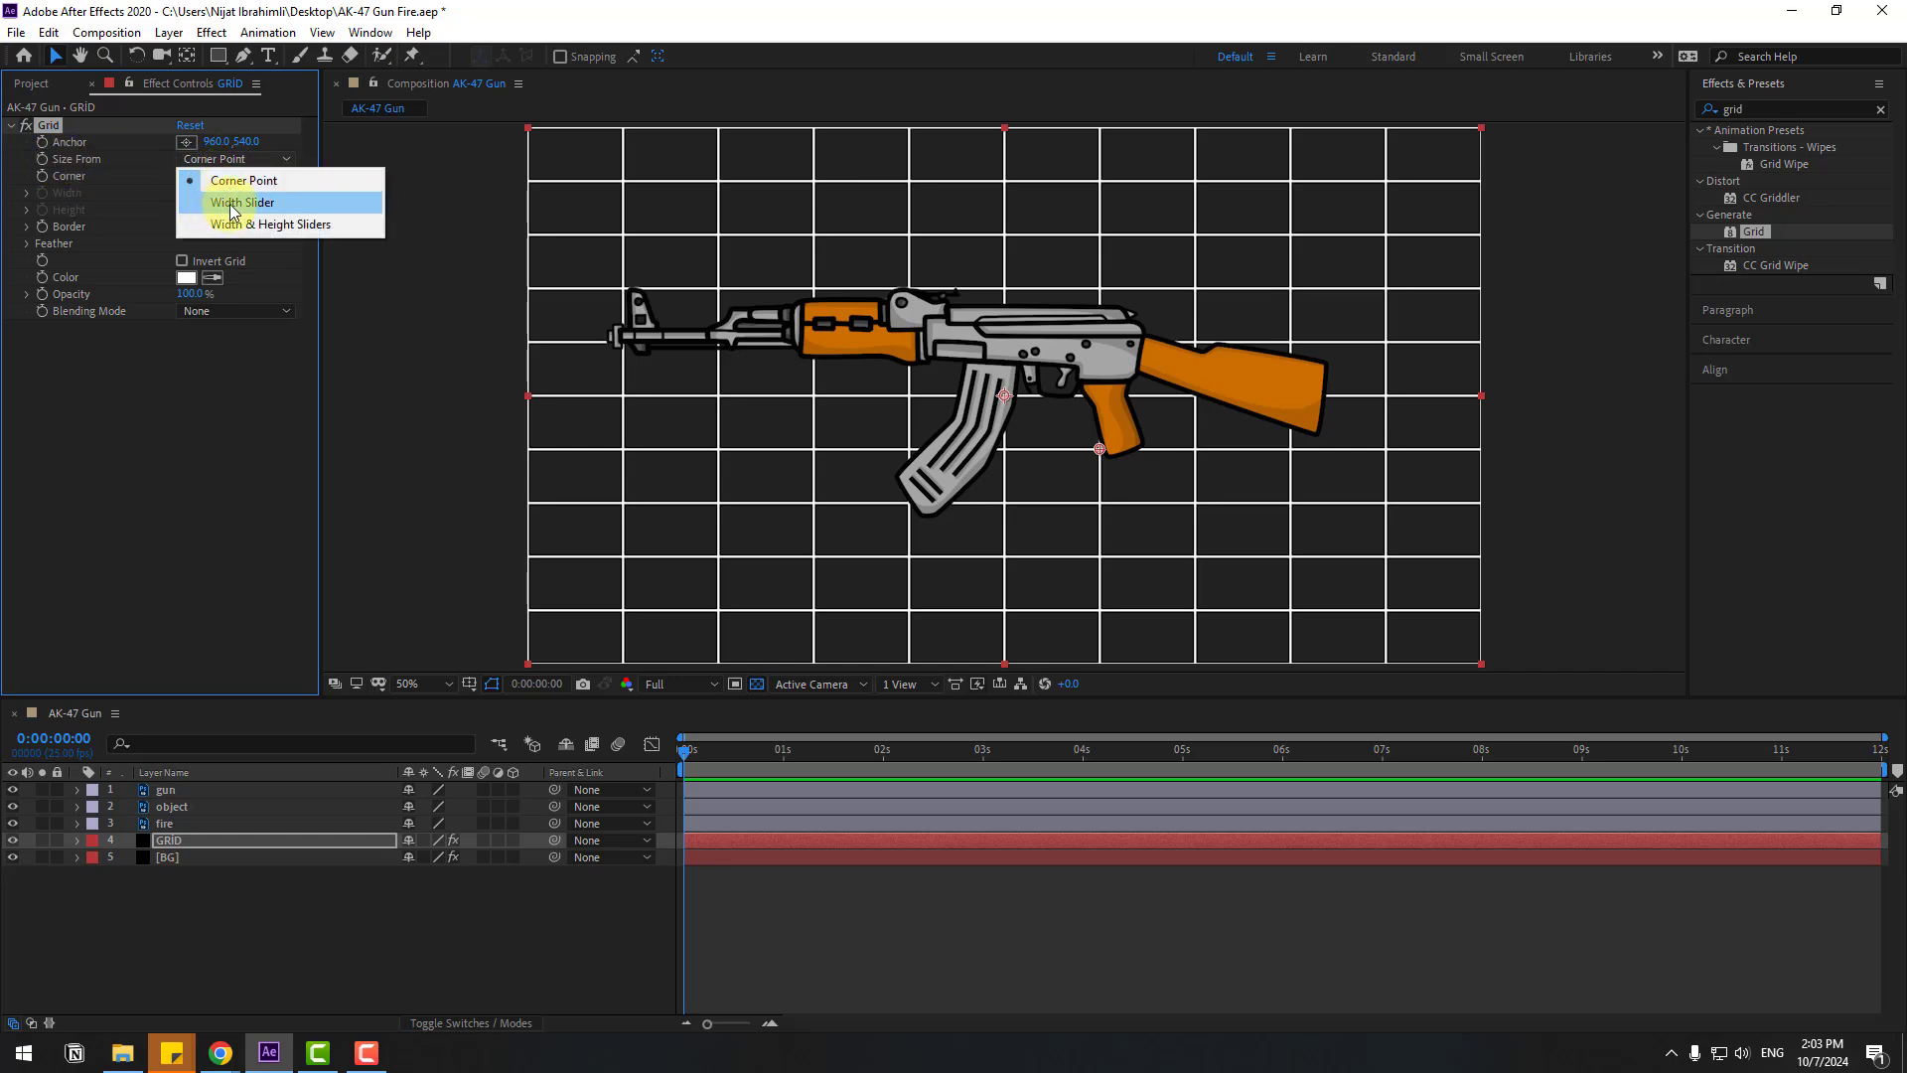
left_click(234, 203)
left_click_drag(92, 219, 115, 218)
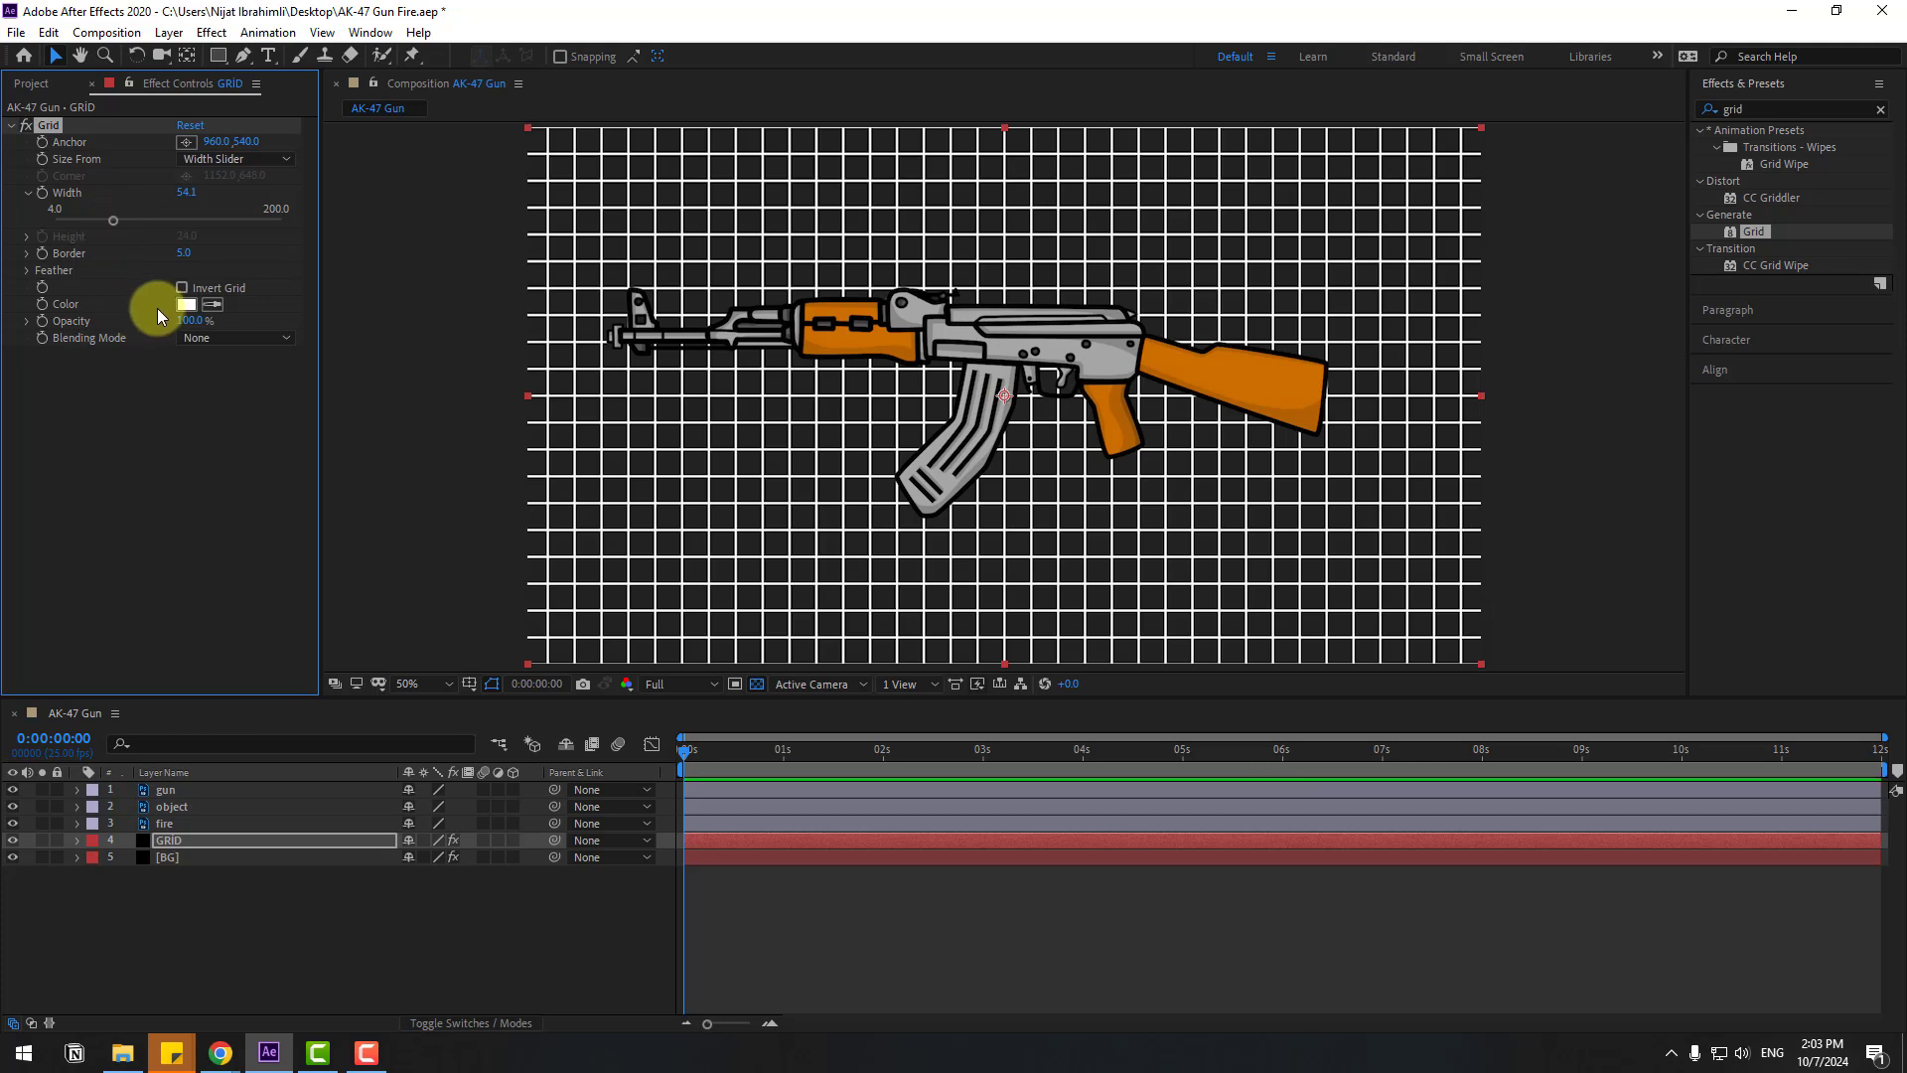
Color the grid lines light grey D2D2D2 and lower the Grid effect's opacity to 11%
left_click(184, 304)
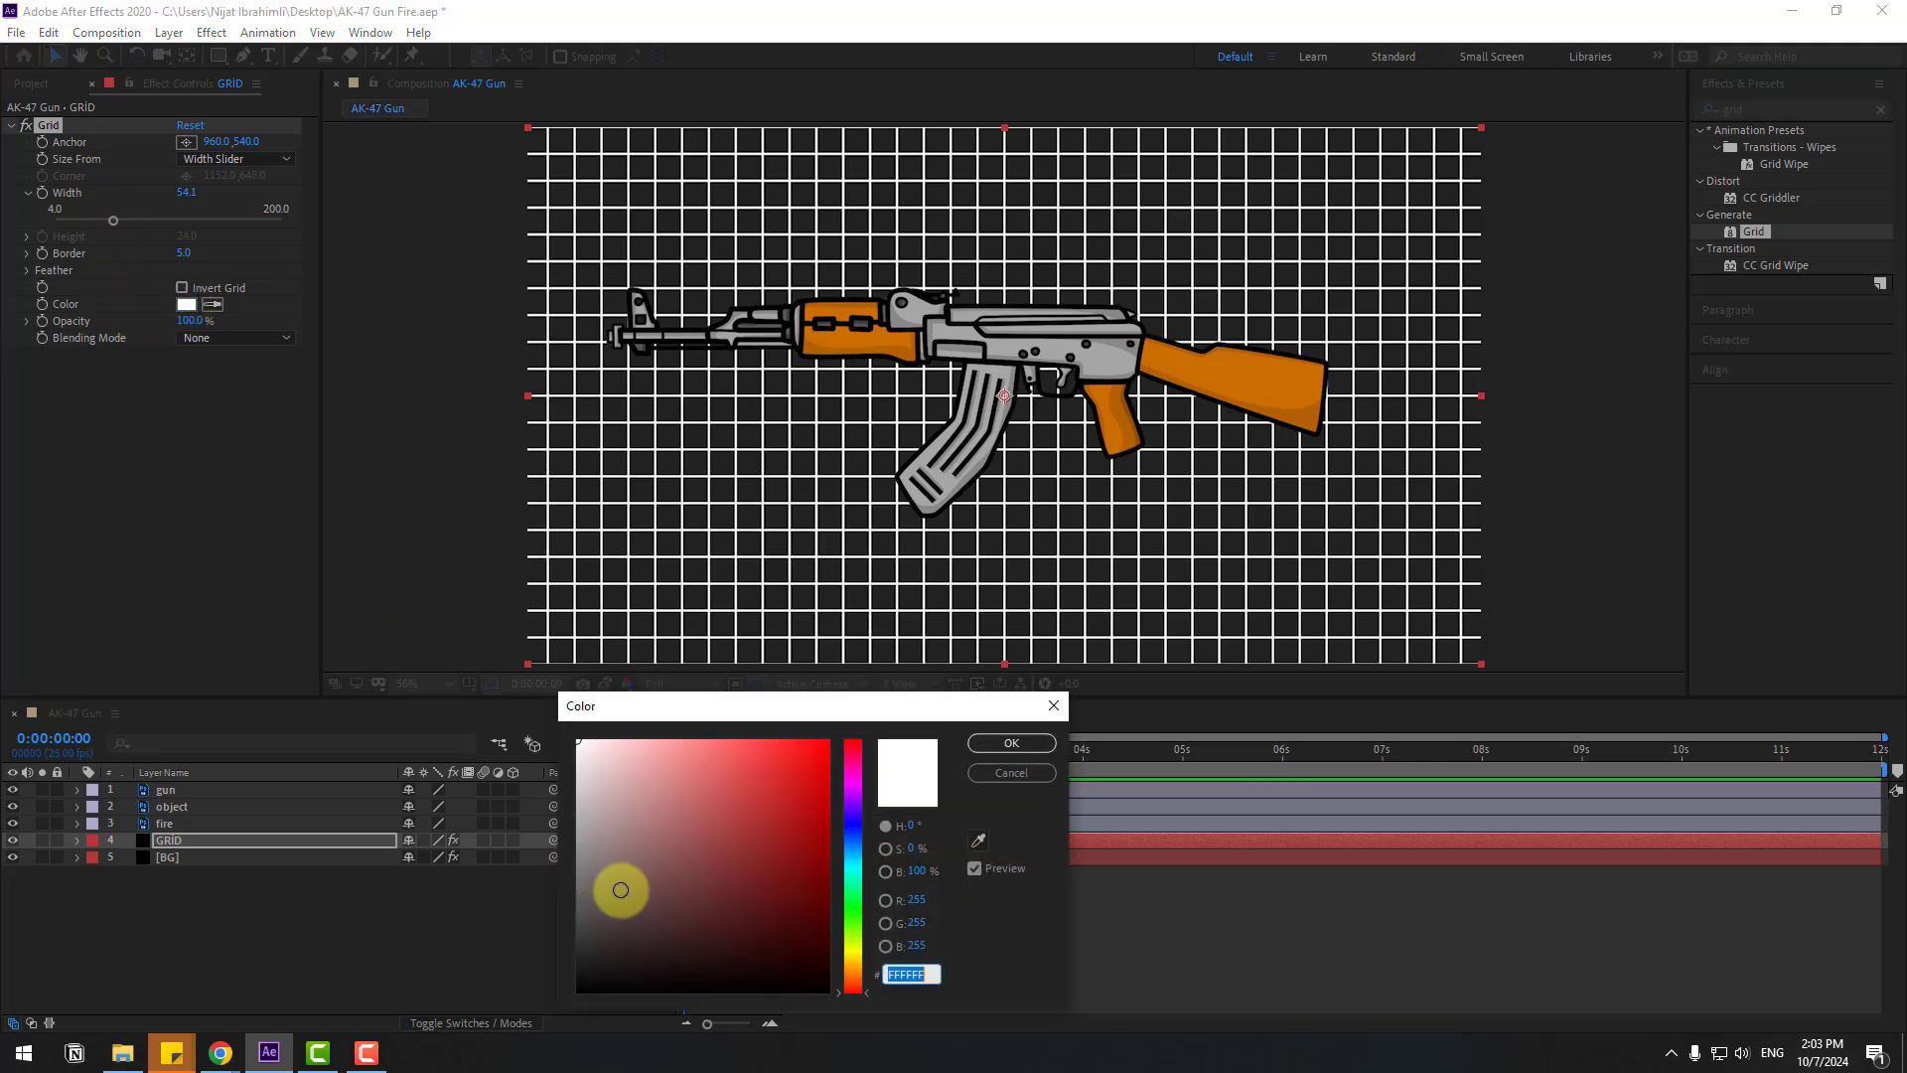
left_click(1005, 743)
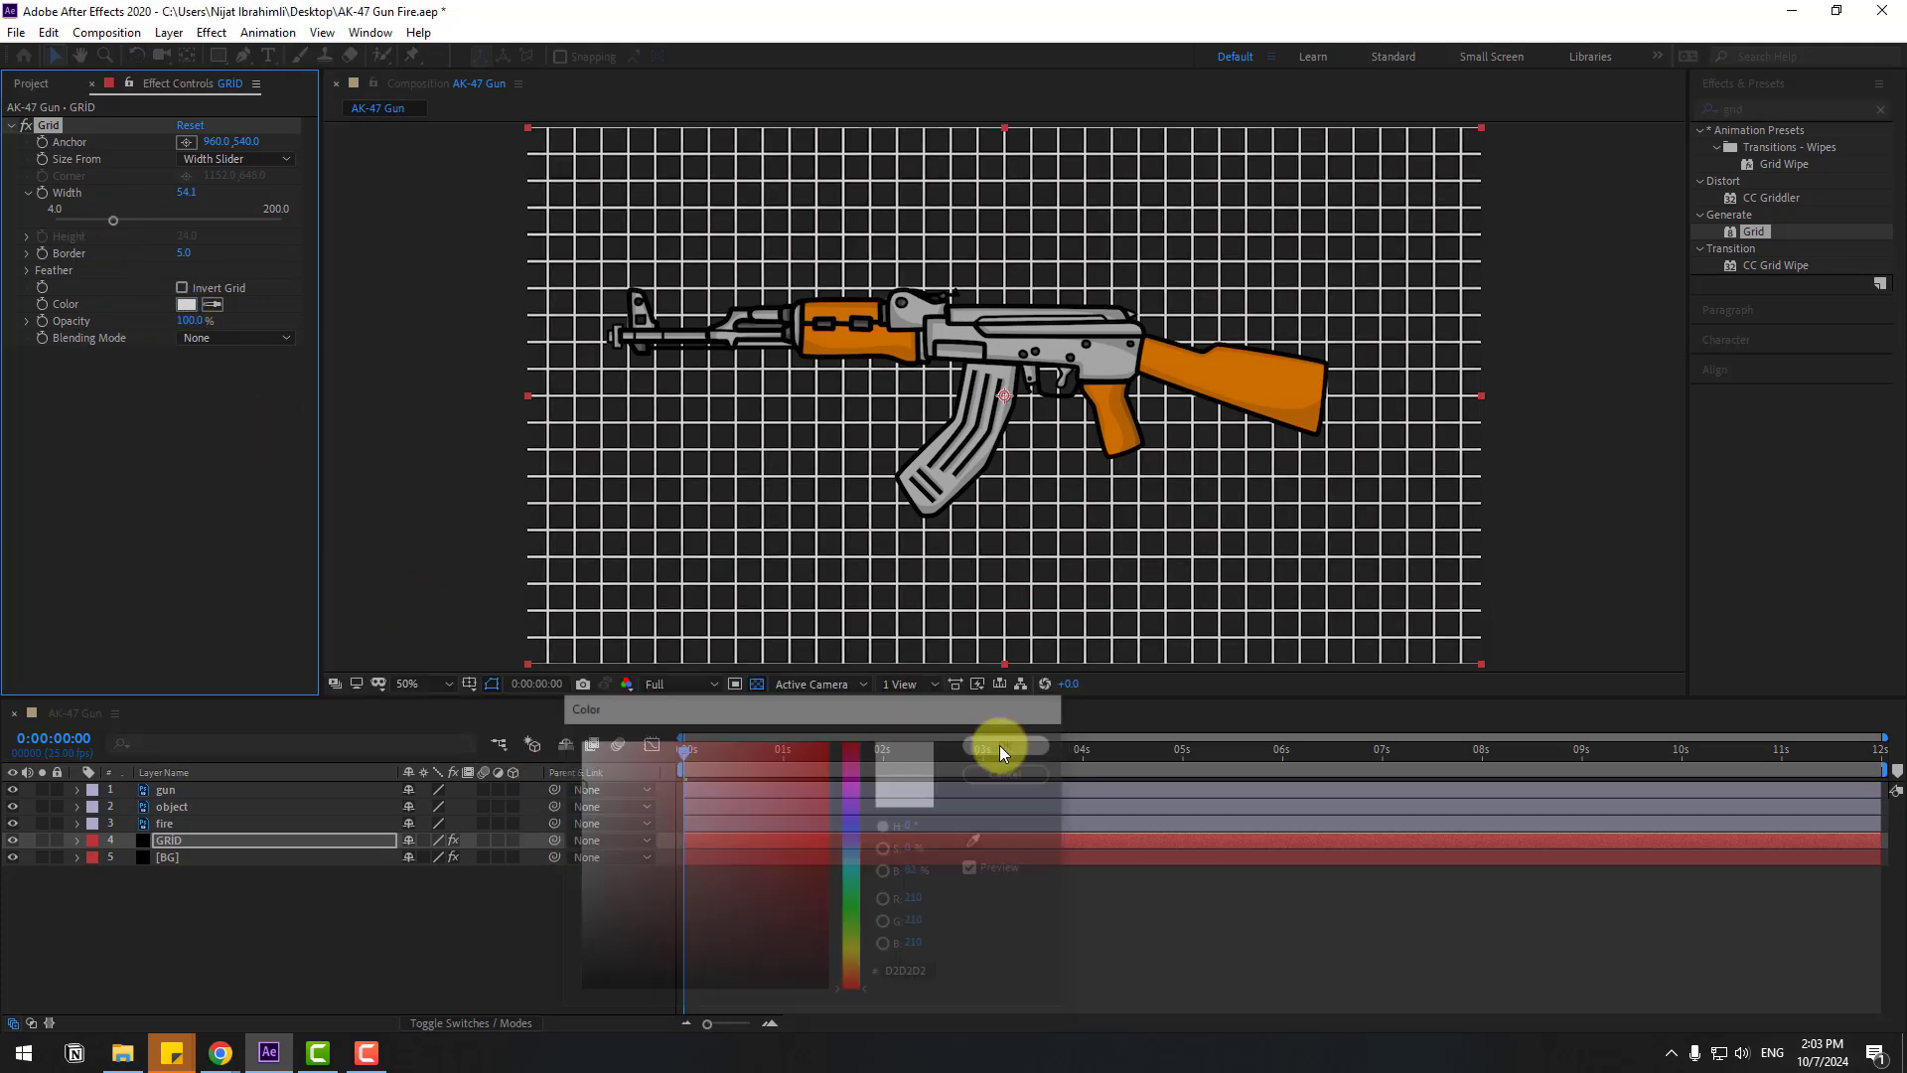
left_click_drag(184, 321, 87, 321)
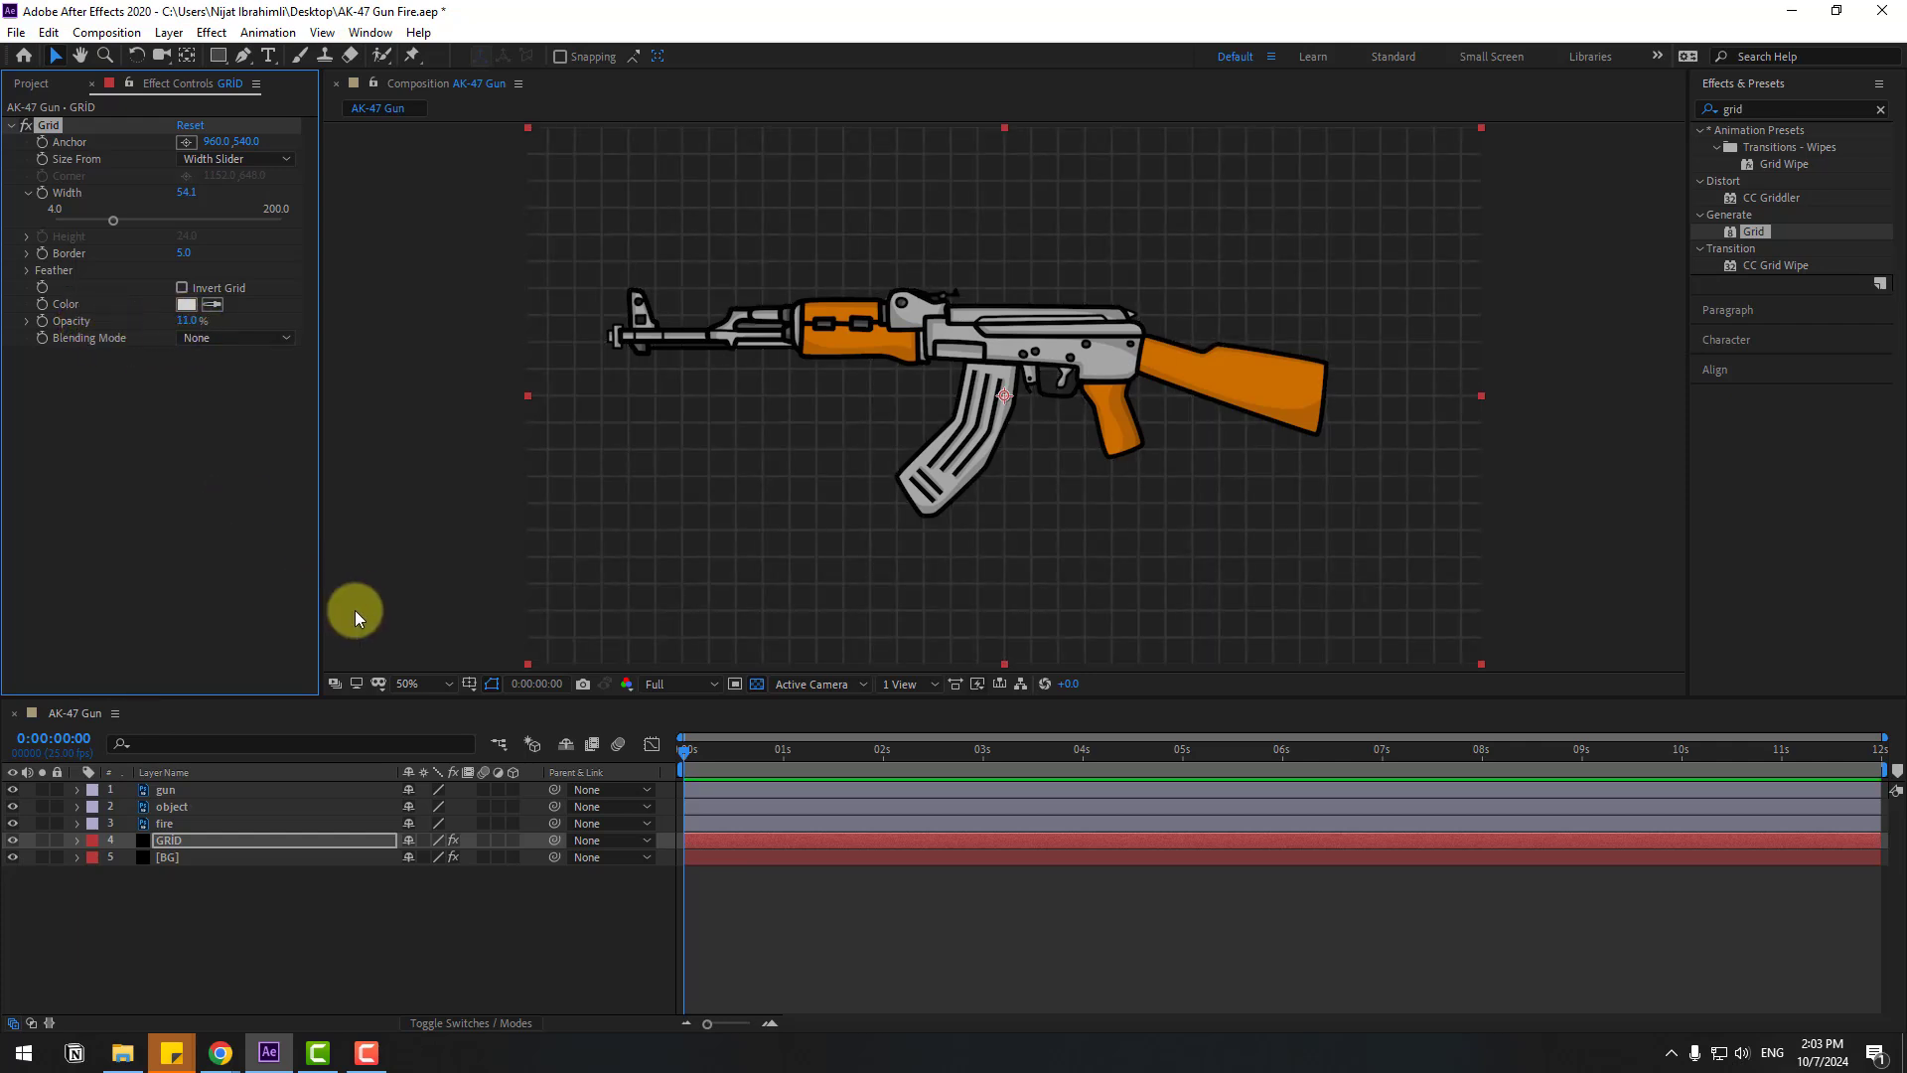
Add the CC Lens effect to the grid layer and set its size to 233
left_click(392, 837)
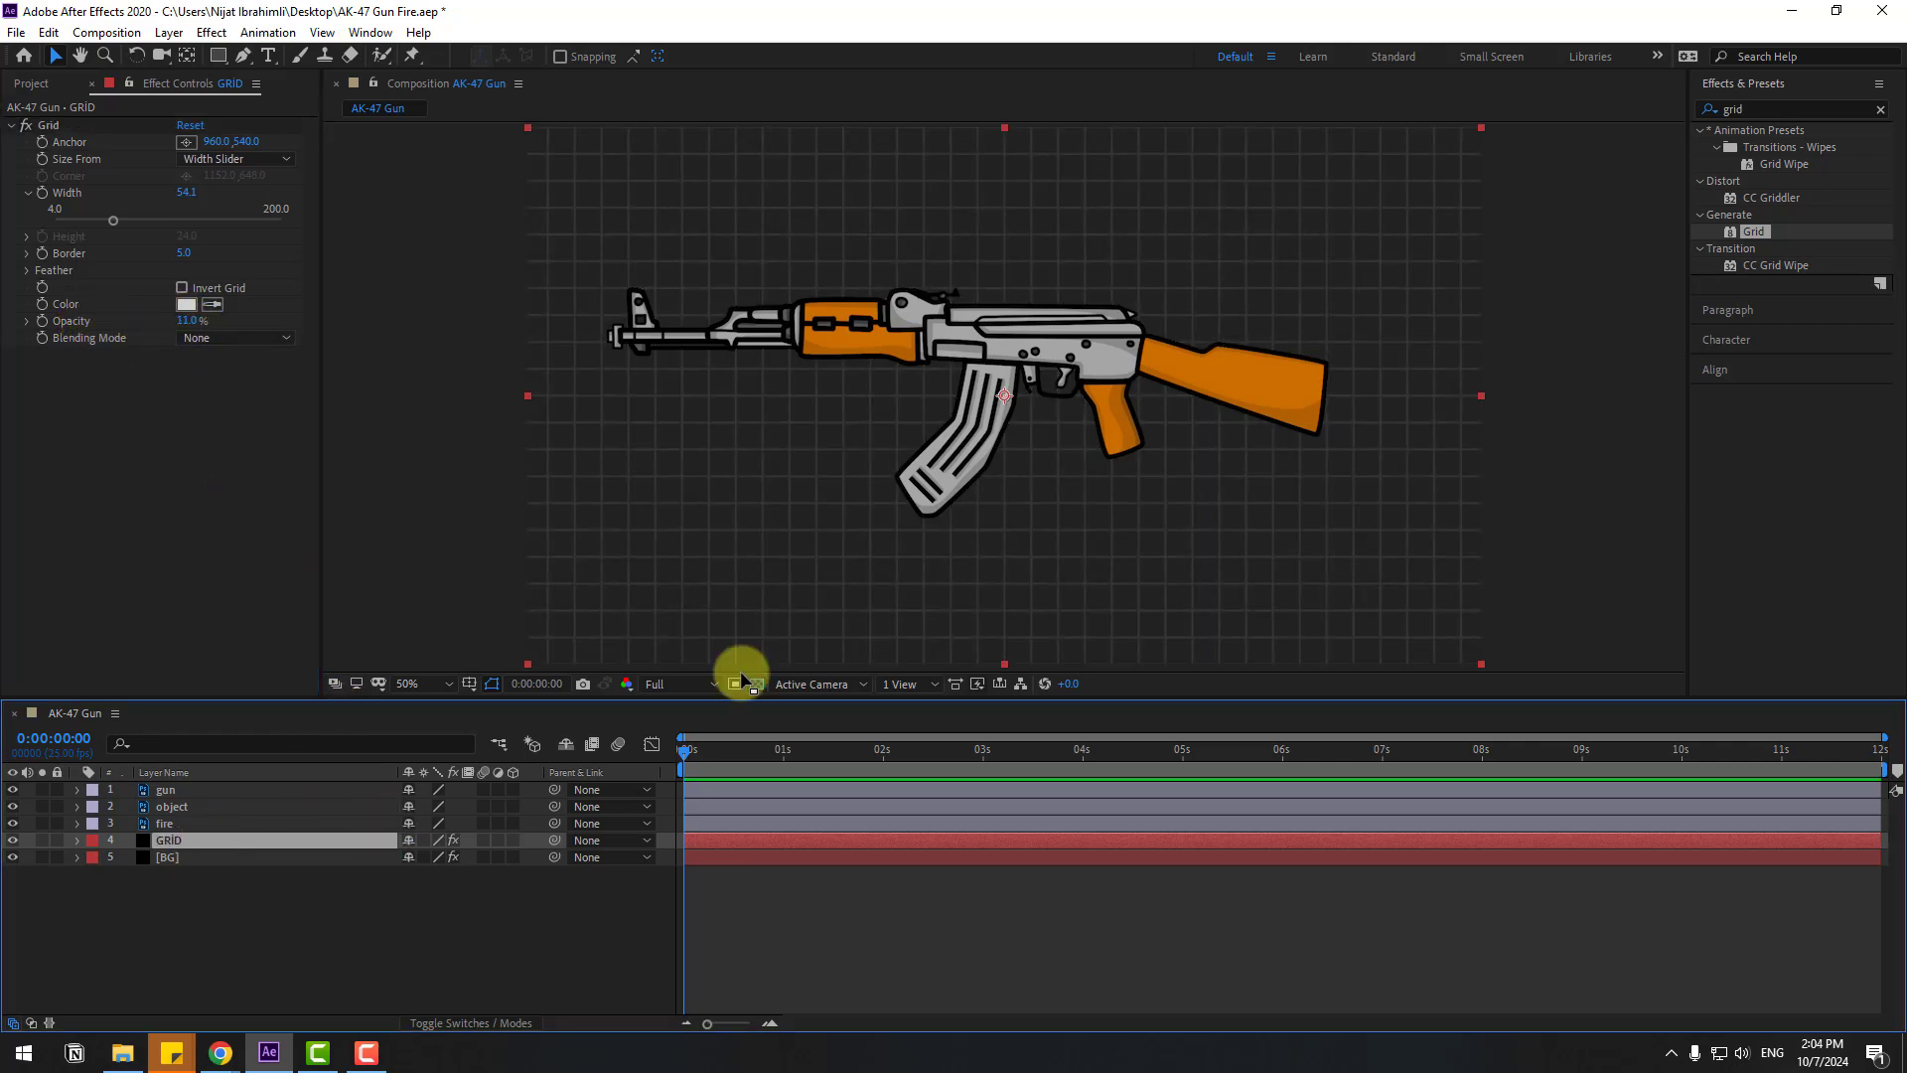
double_click(1733, 109)
type("lens")
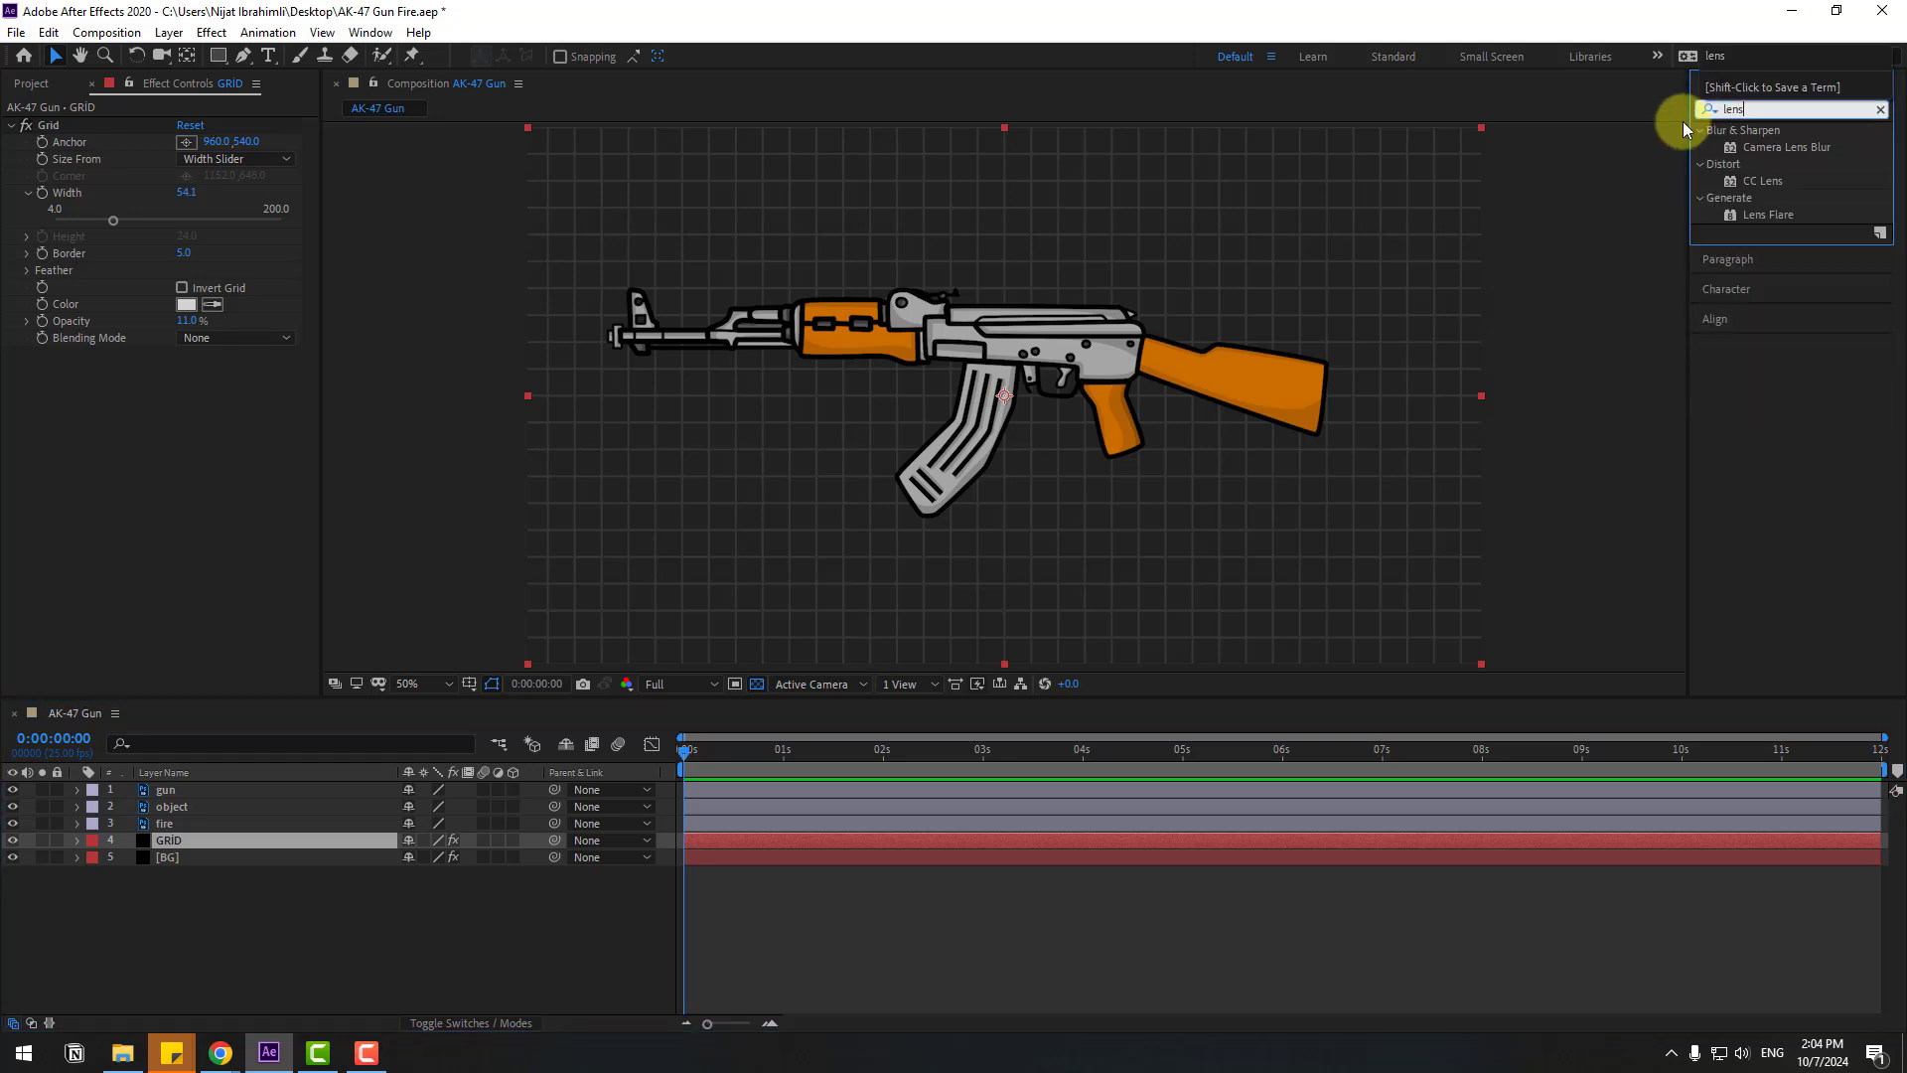
left_click_drag(1761, 191, 175, 843)
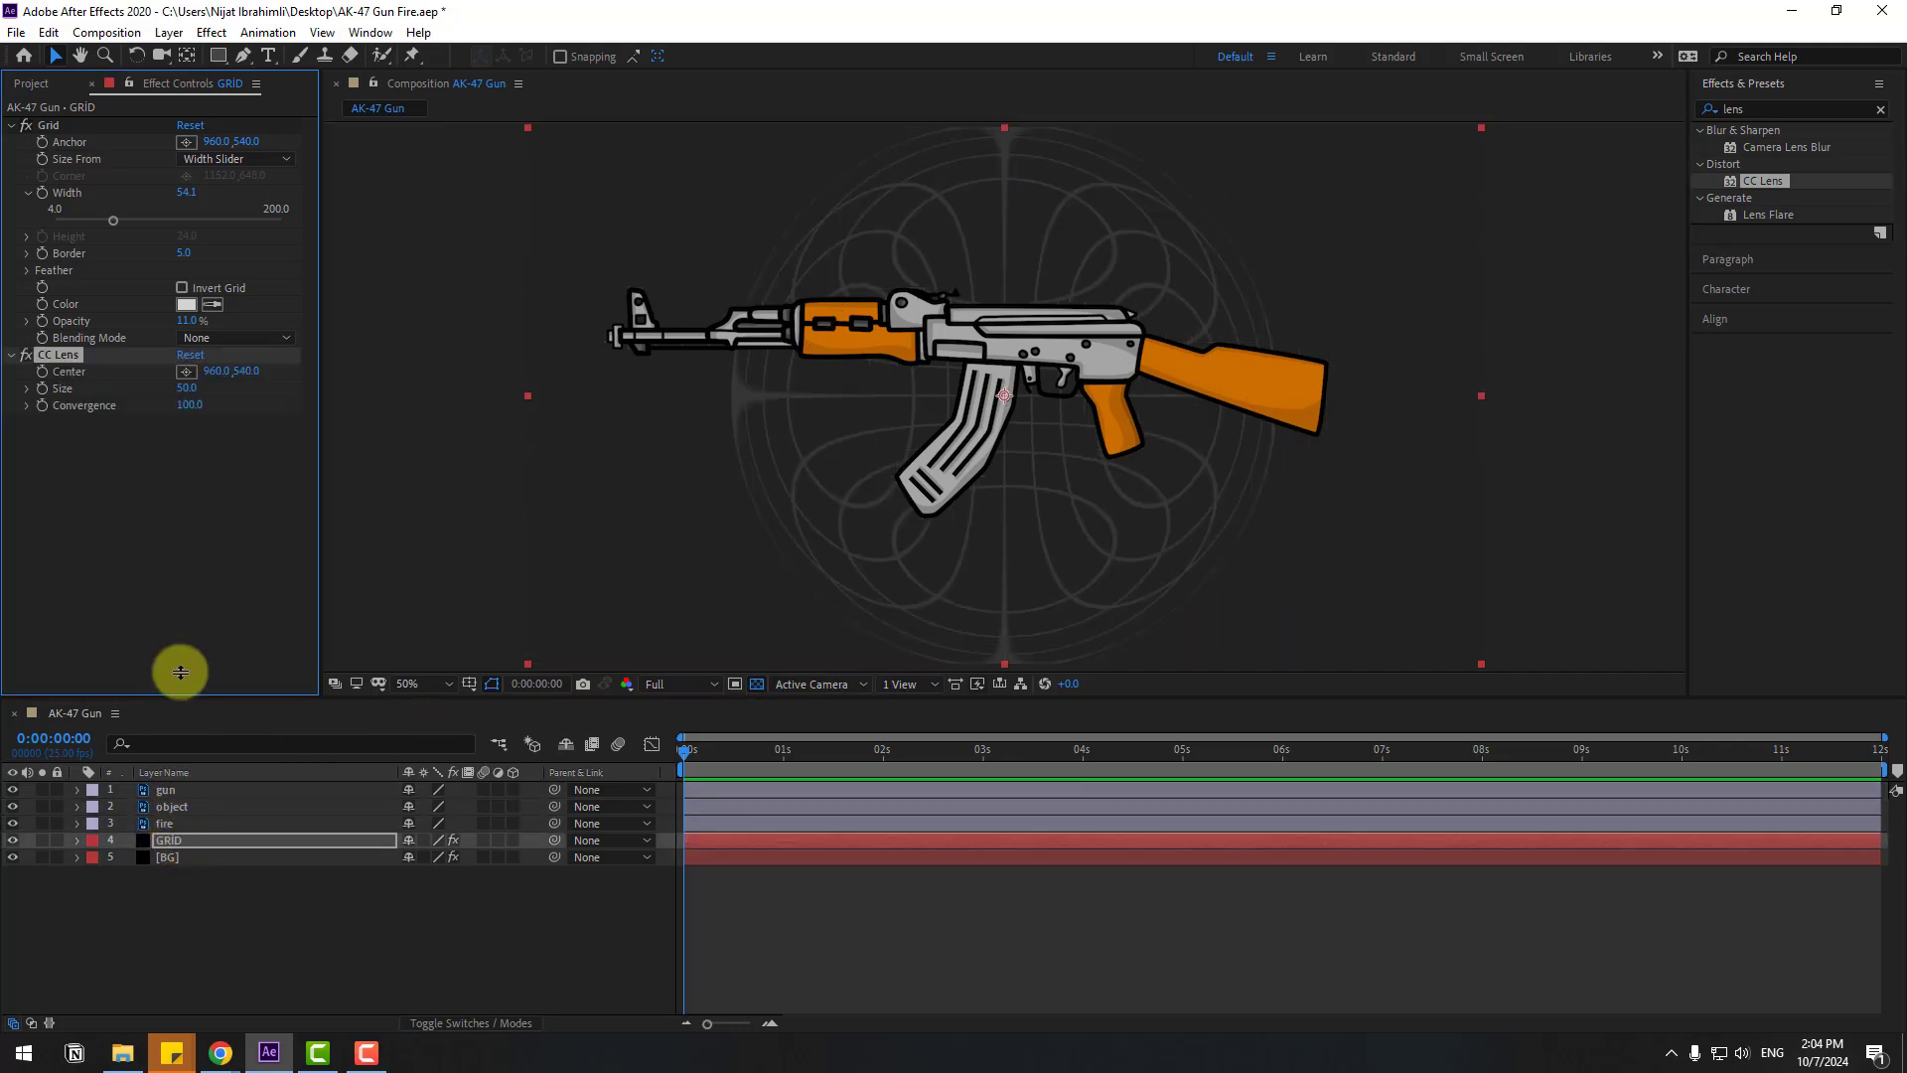
left_click_drag(192, 389, 343, 365)
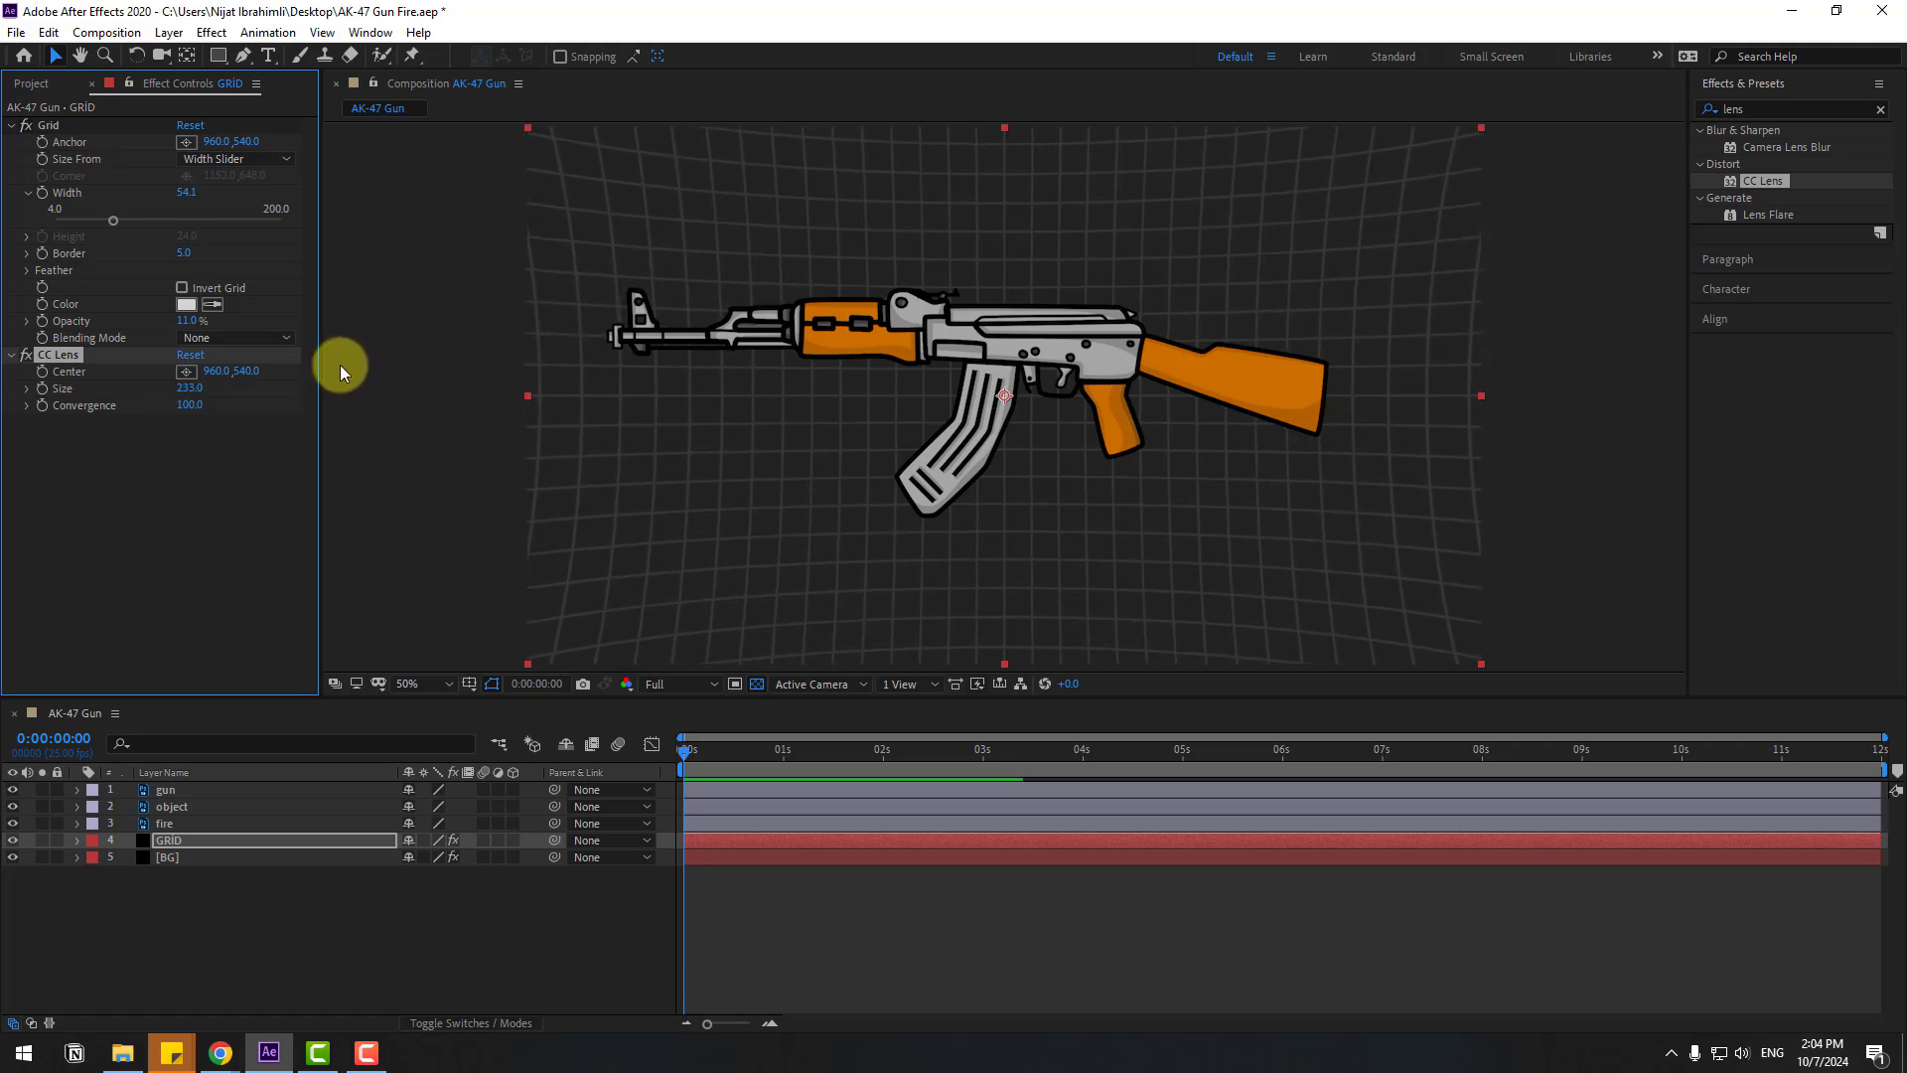
Lock the grid and BG layers
left_click(159, 921)
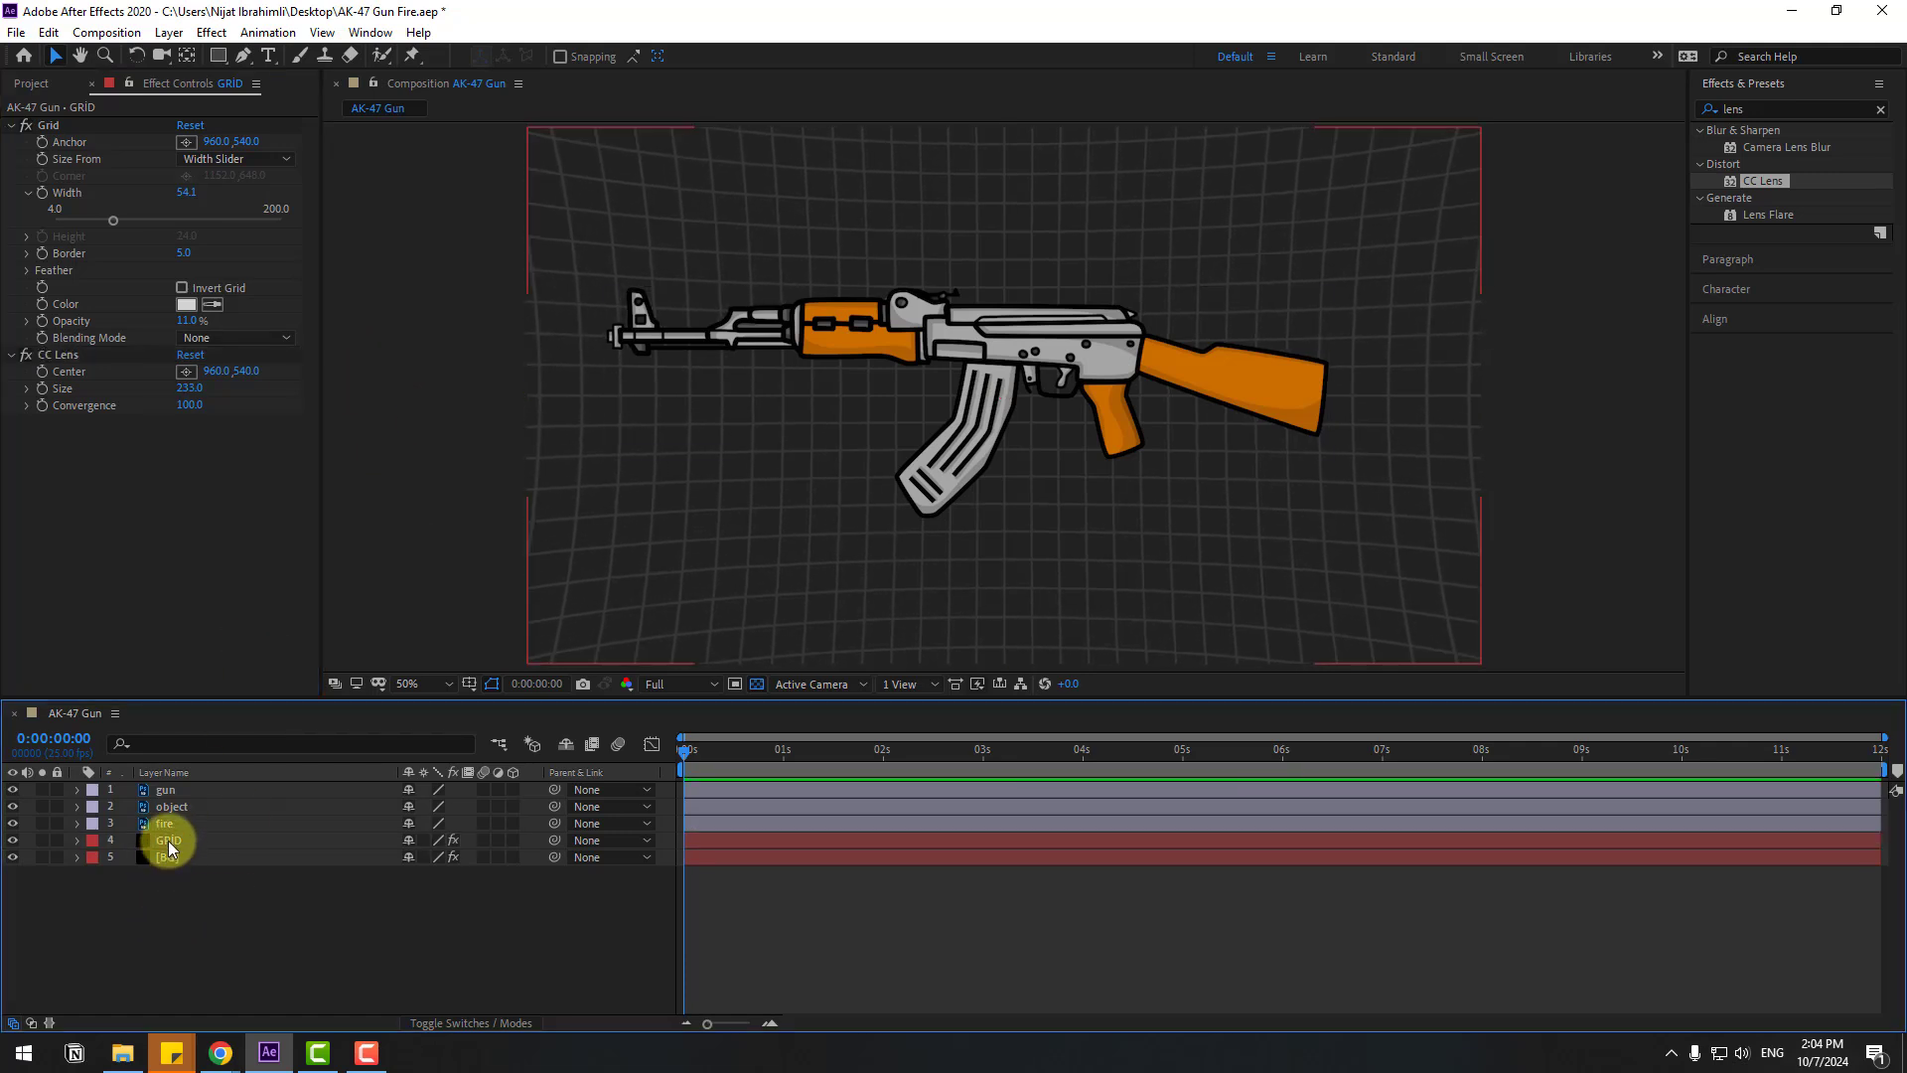
left_click(167, 841)
left_click(164, 860, "shift")
left_click(58, 840)
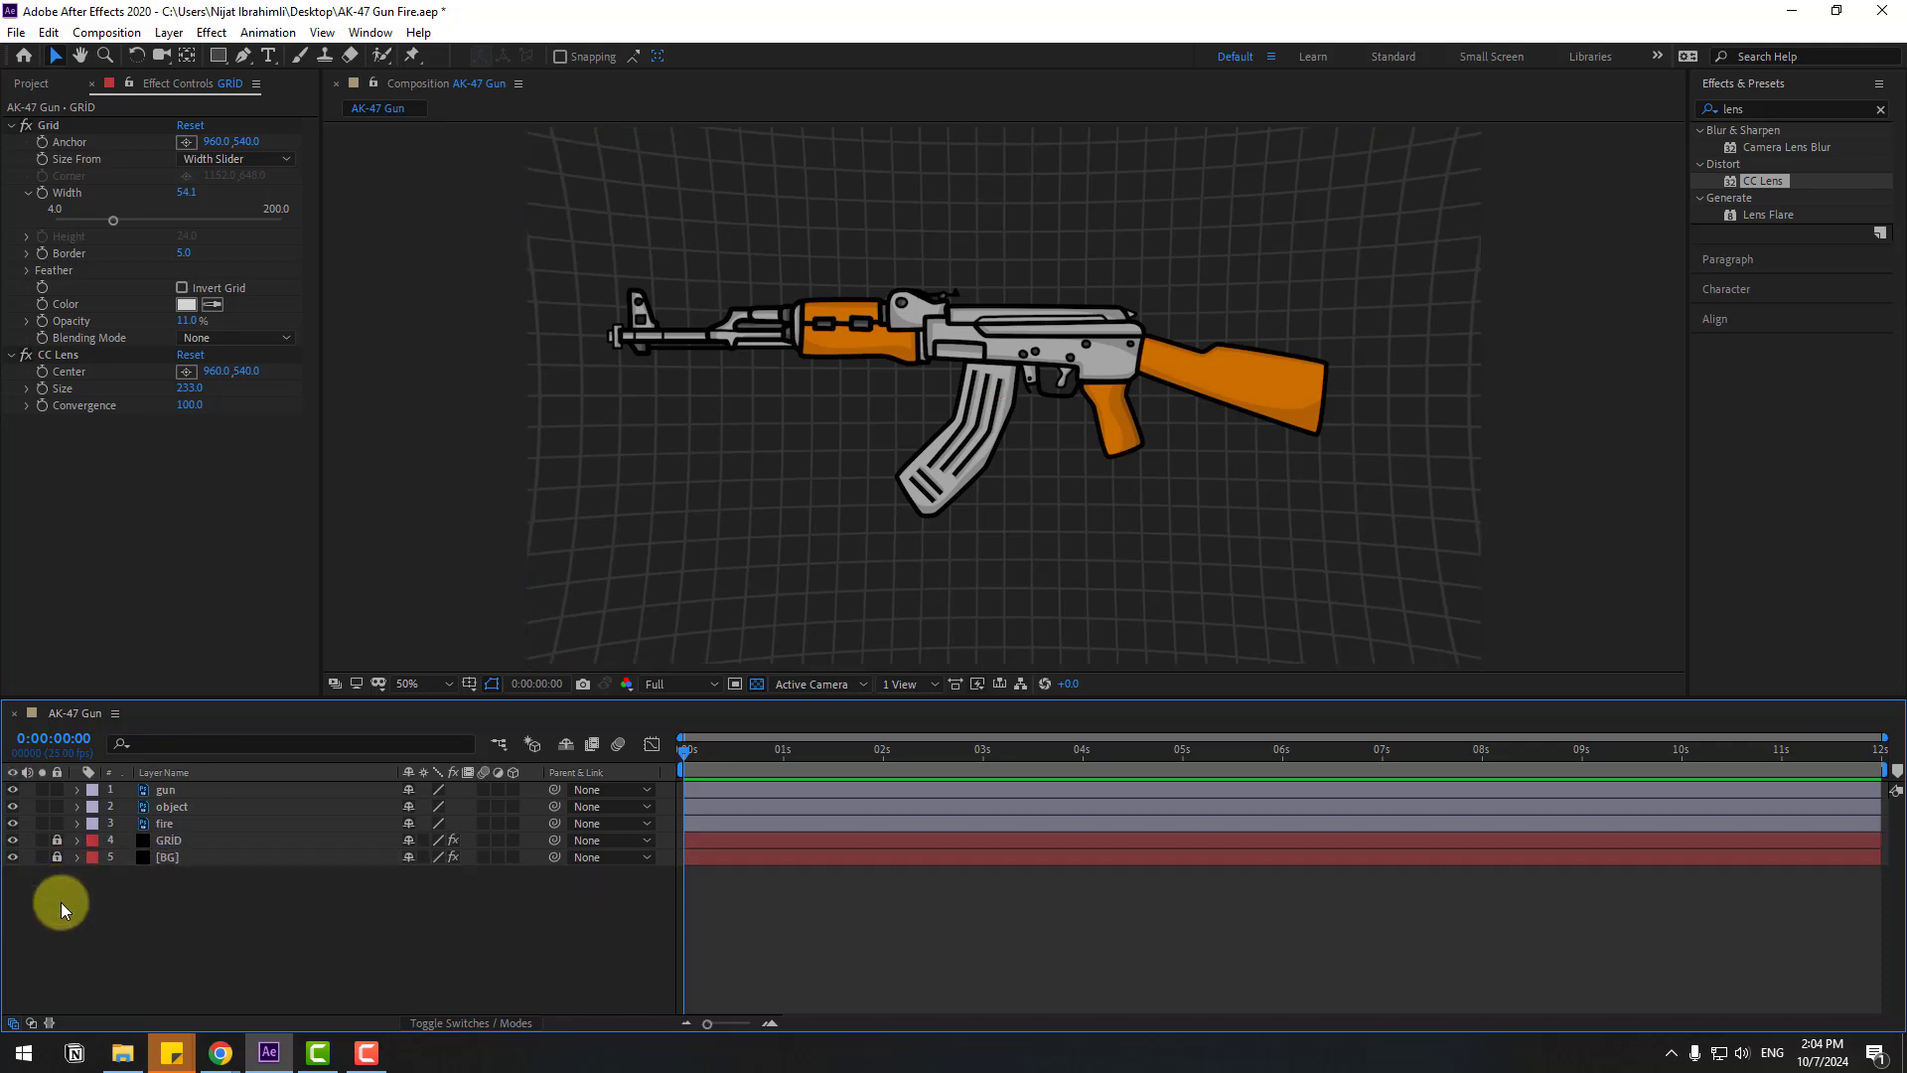
Add a null object, center its anchor point, and position it on the gun's receiver above the trigger
right_click(191, 906)
mouse_move(357, 696)
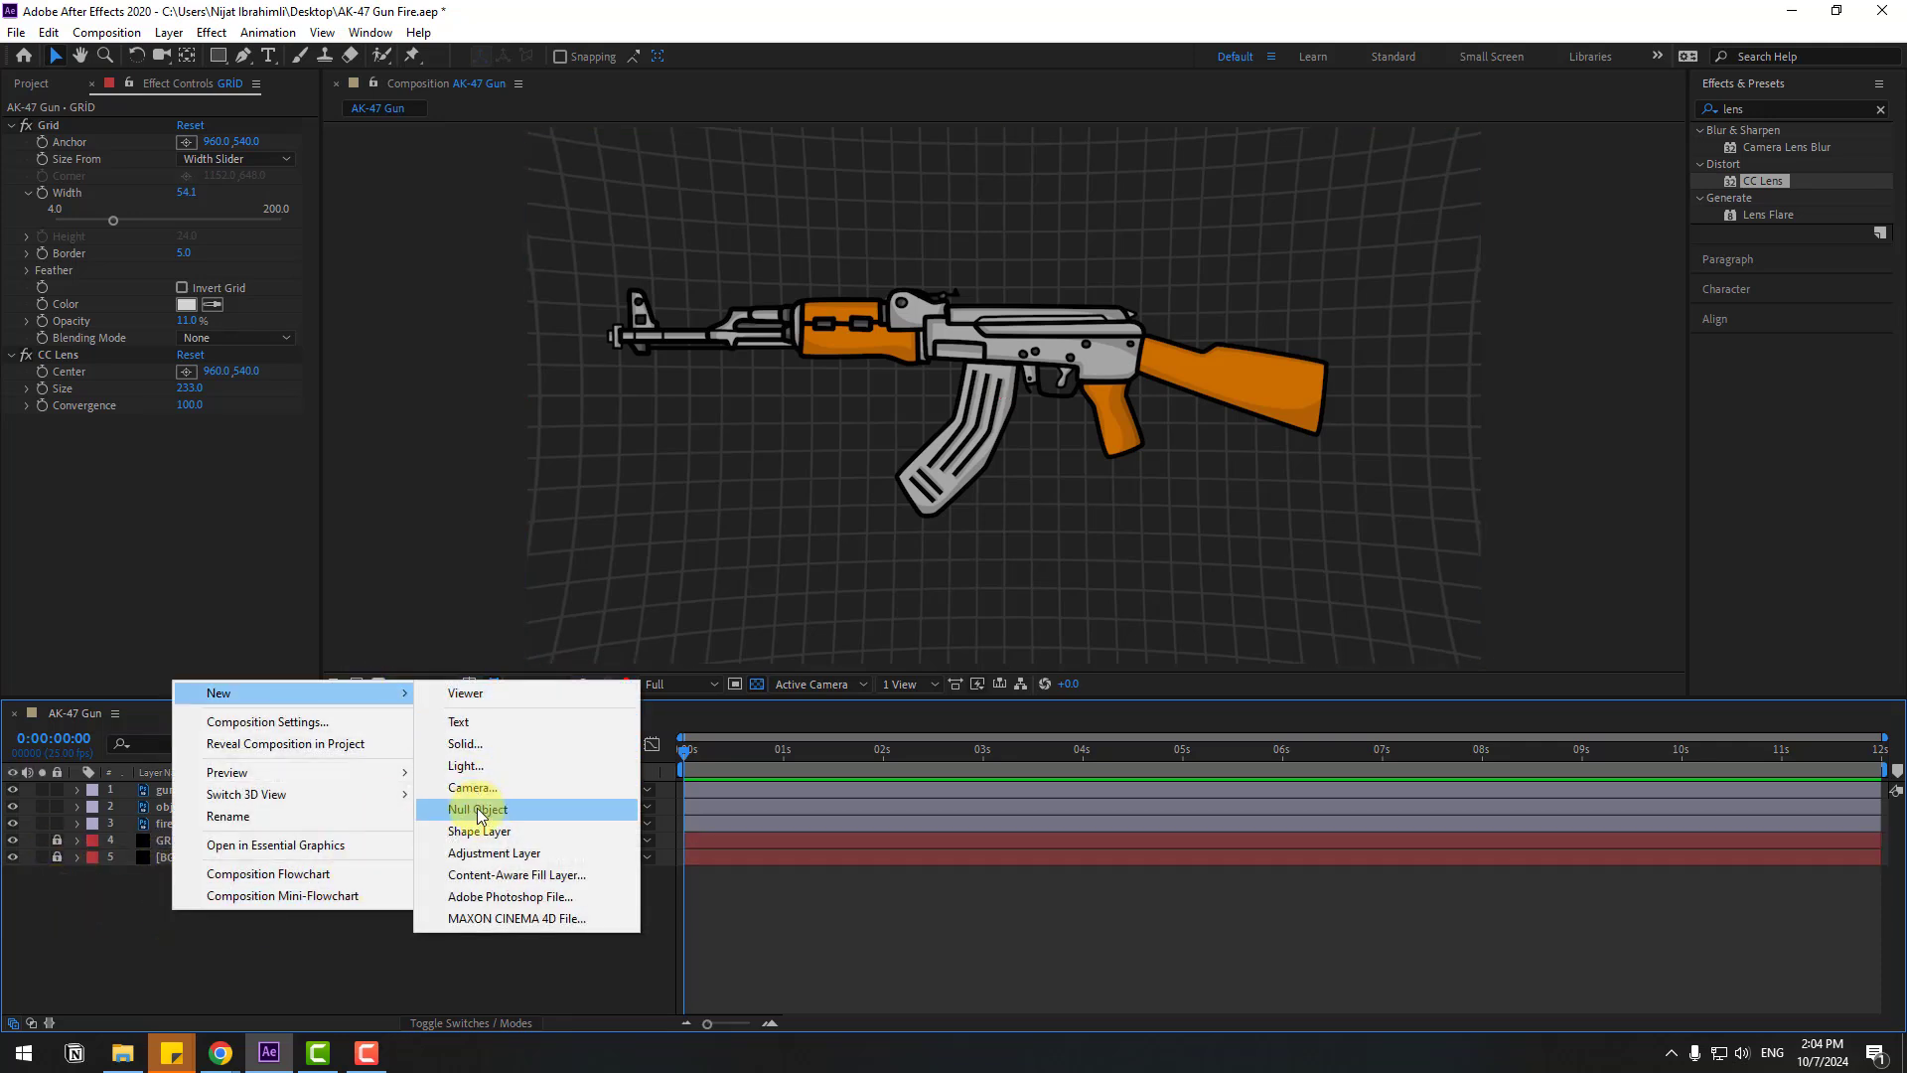
left_click(493, 815)
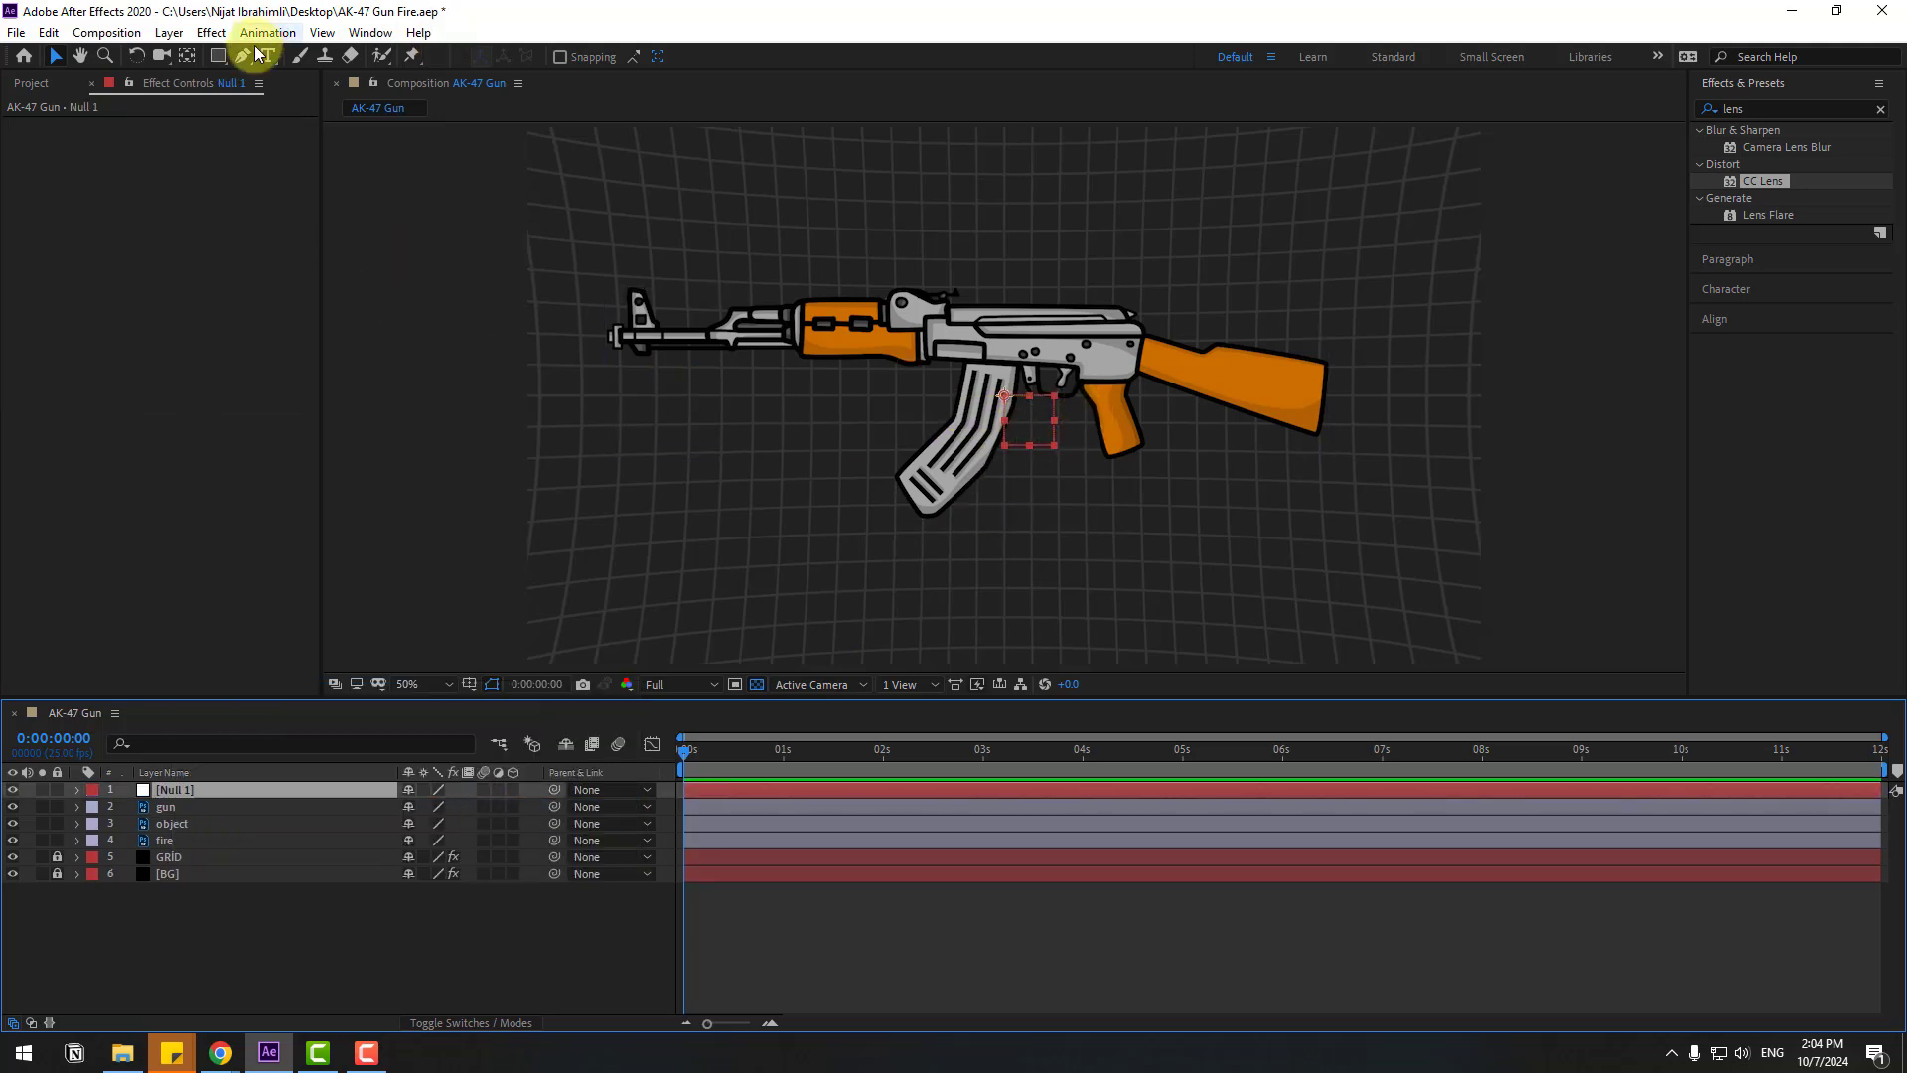
key("ctrl+alt+Home")
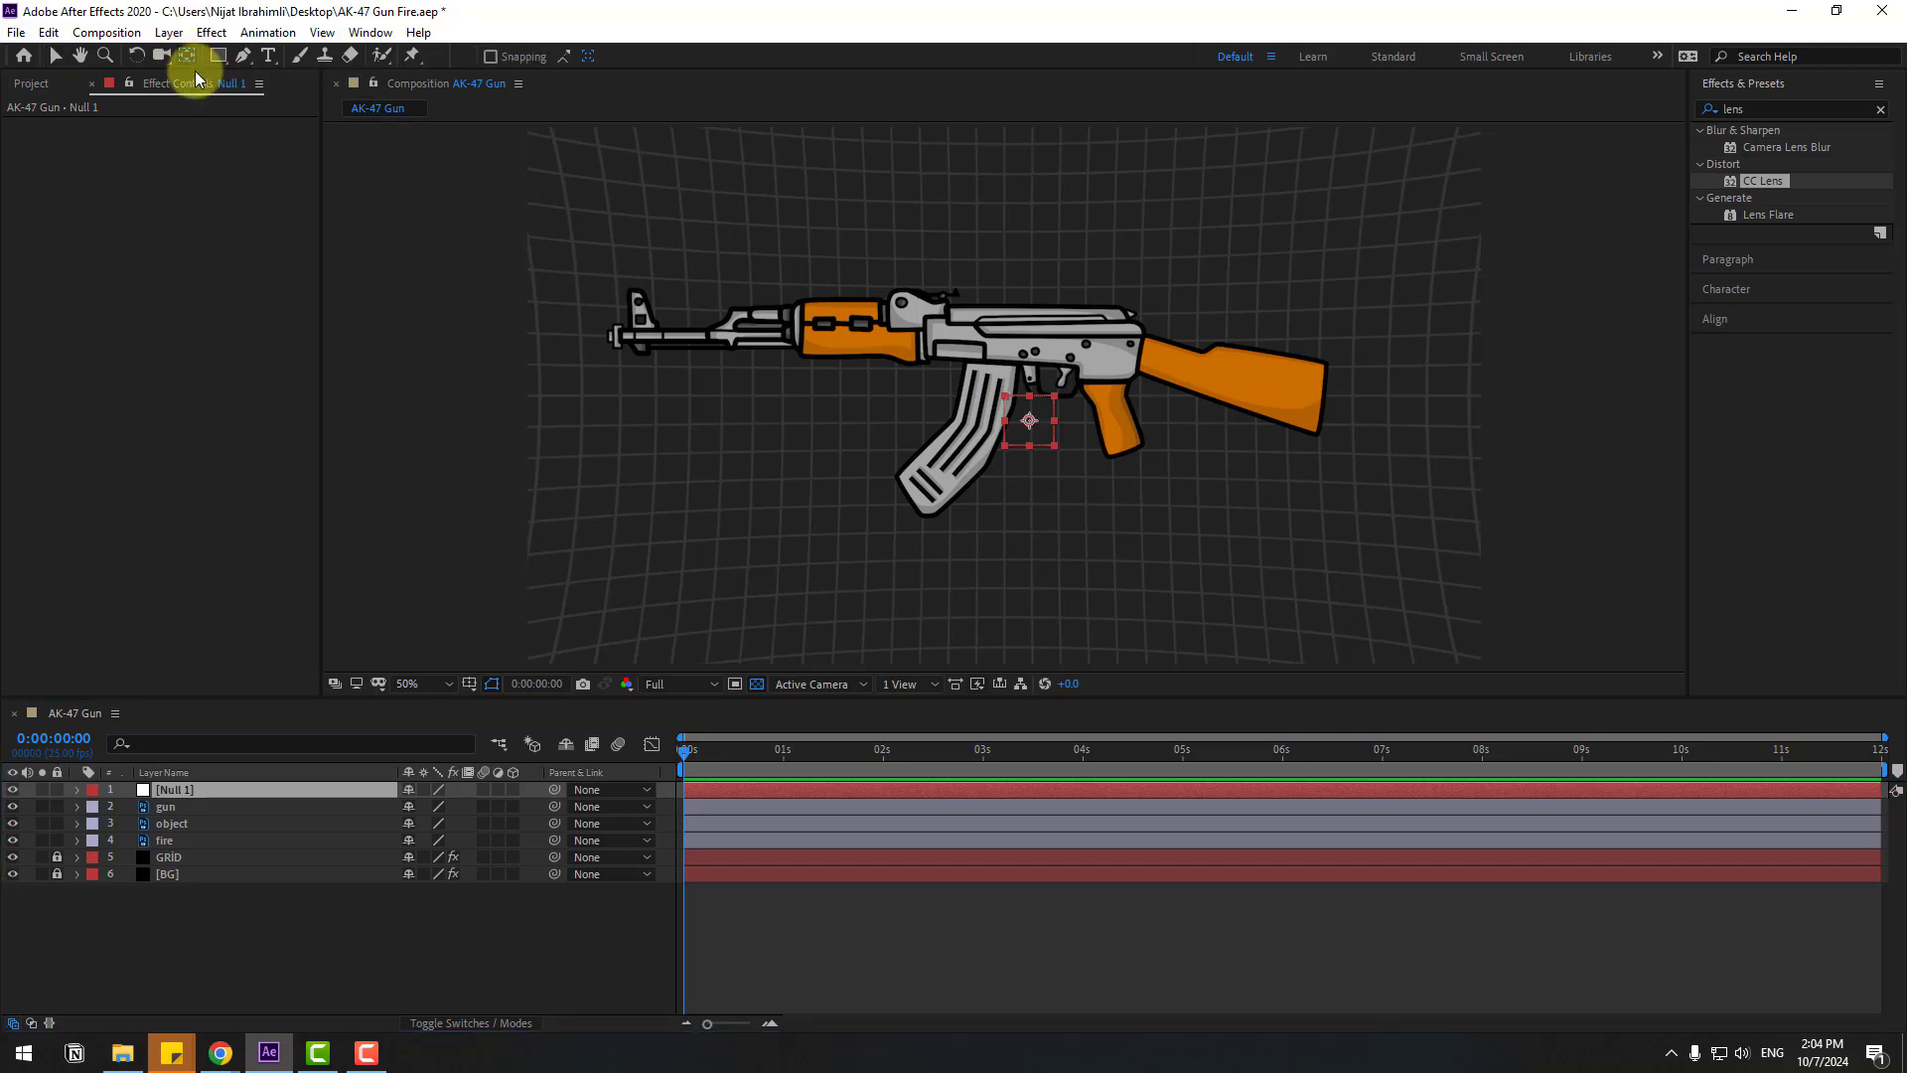
left_click_drag(1029, 425, 1021, 359)
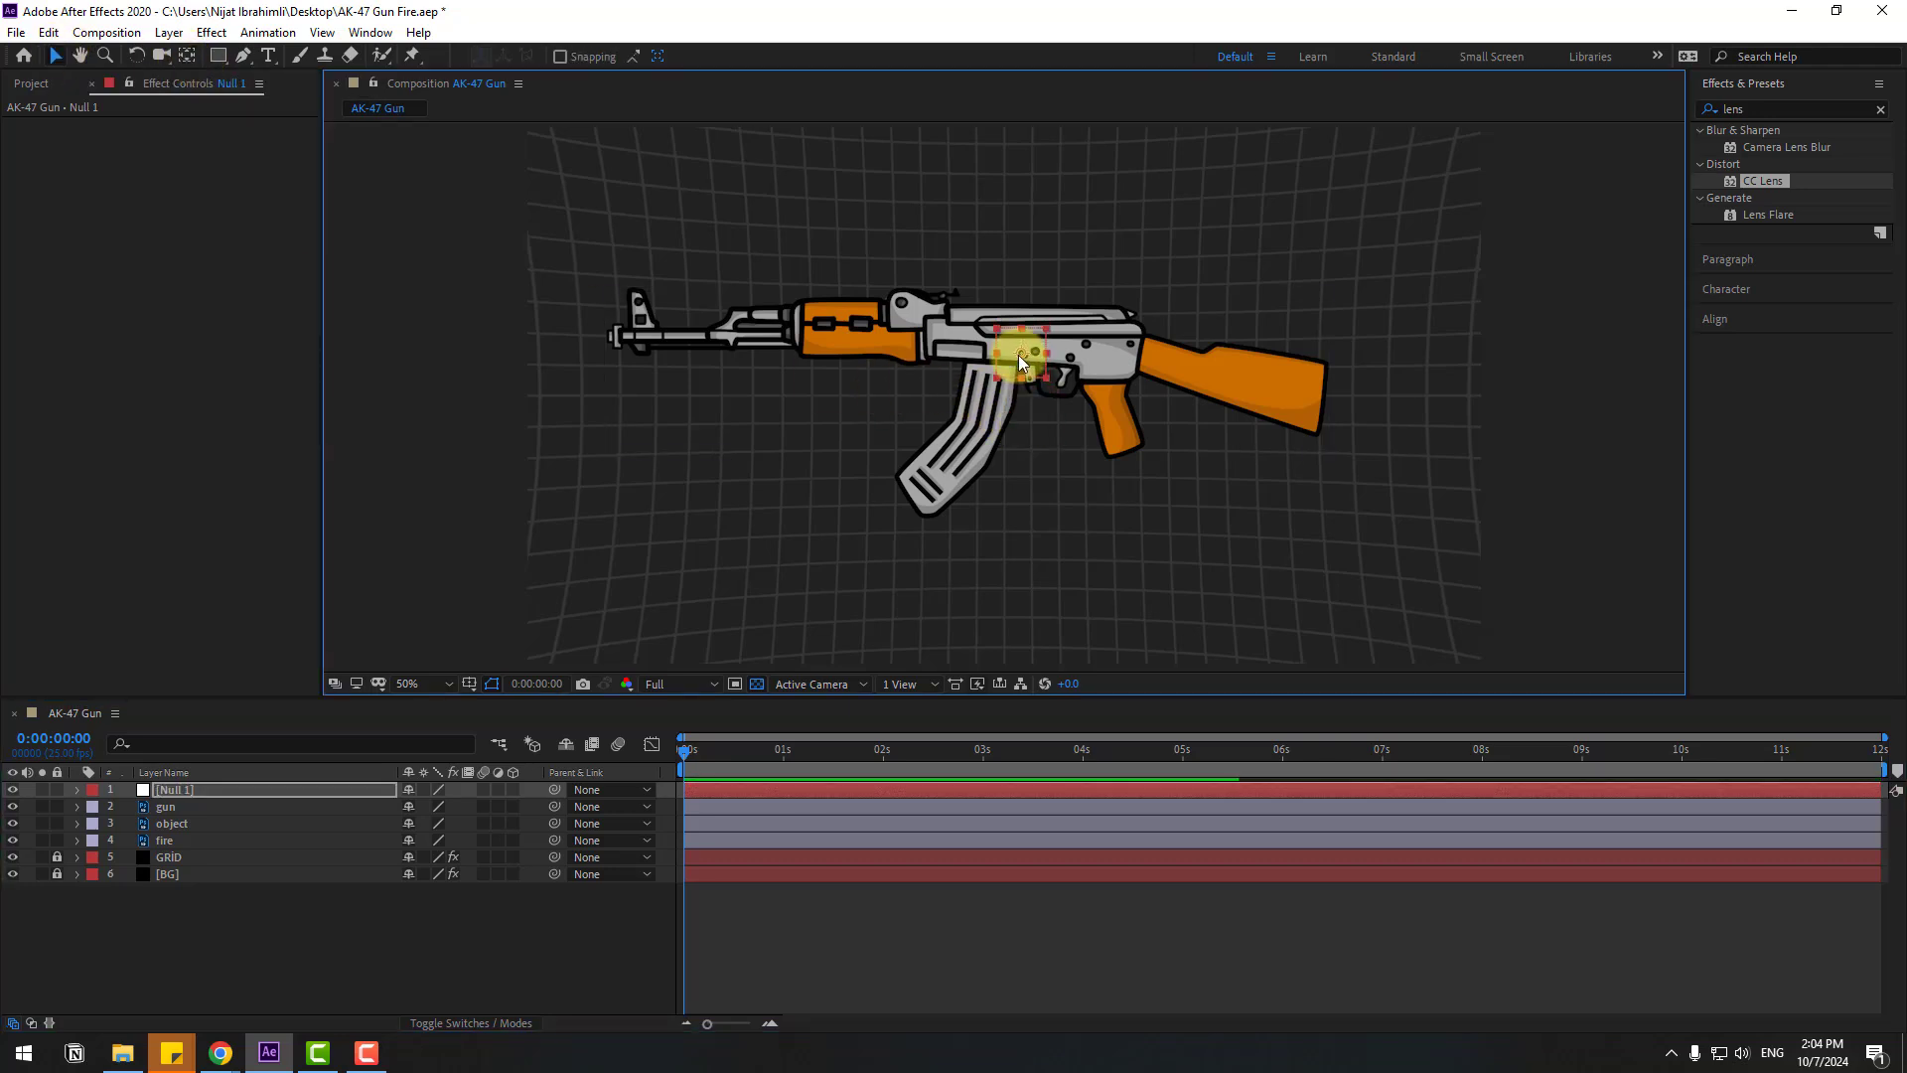
Parent the gun, object and fire layers to the null
left_click(159, 805)
left_click(172, 823, "shift")
left_click(166, 844, "shift")
left_click_drag(555, 806, 165, 794)
Scale the null to 75% and shift it slightly down and to the right to recenter the gun
left_click(165, 791)
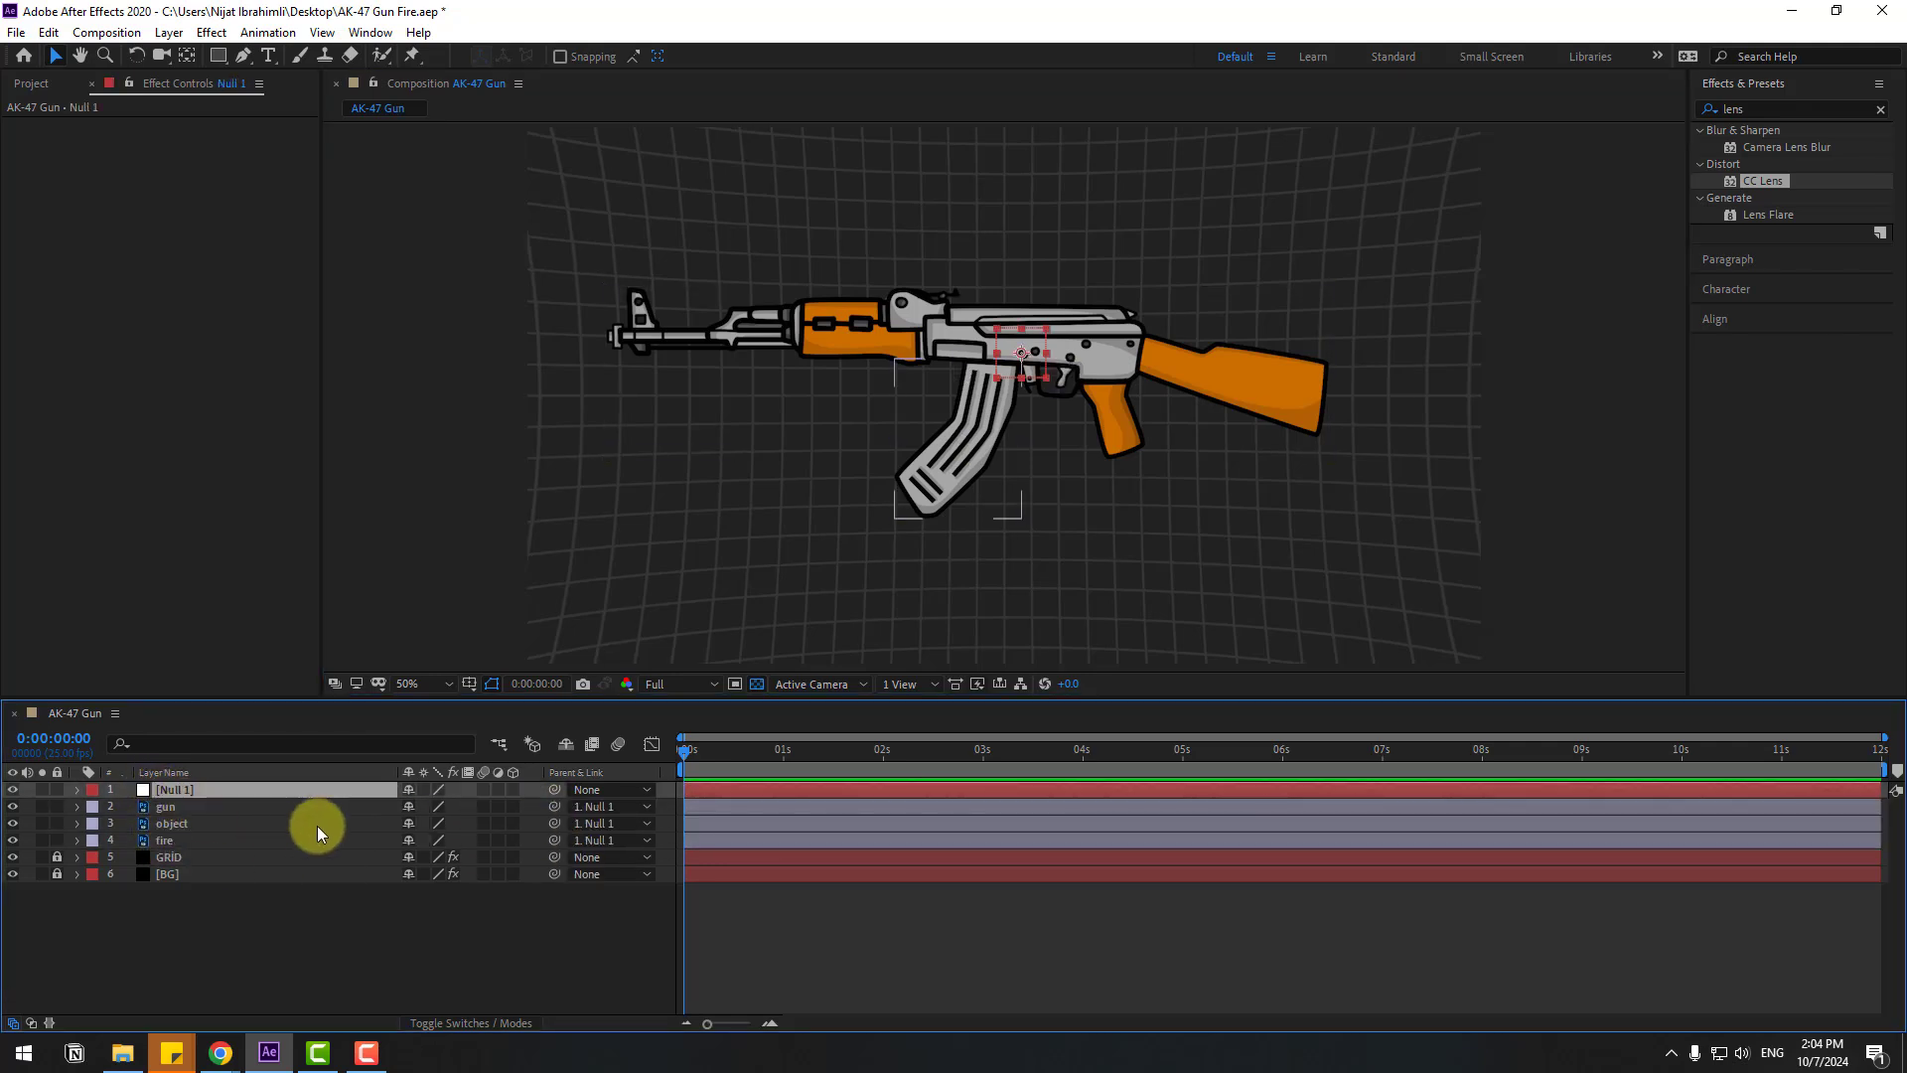
key("s")
left_click_drag(438, 807, 411, 807)
mouse_move(1022, 354)
left_mouse_down()
mouse_move(1045, 380)
mouse_move(1080, 375)
mouse_move(1033, 374)
left_mouse_up()
Move the object layer's magazine out of frame at the lower left and keyframe its Position at 0 seconds
left_click(179, 865)
left_click(170, 841)
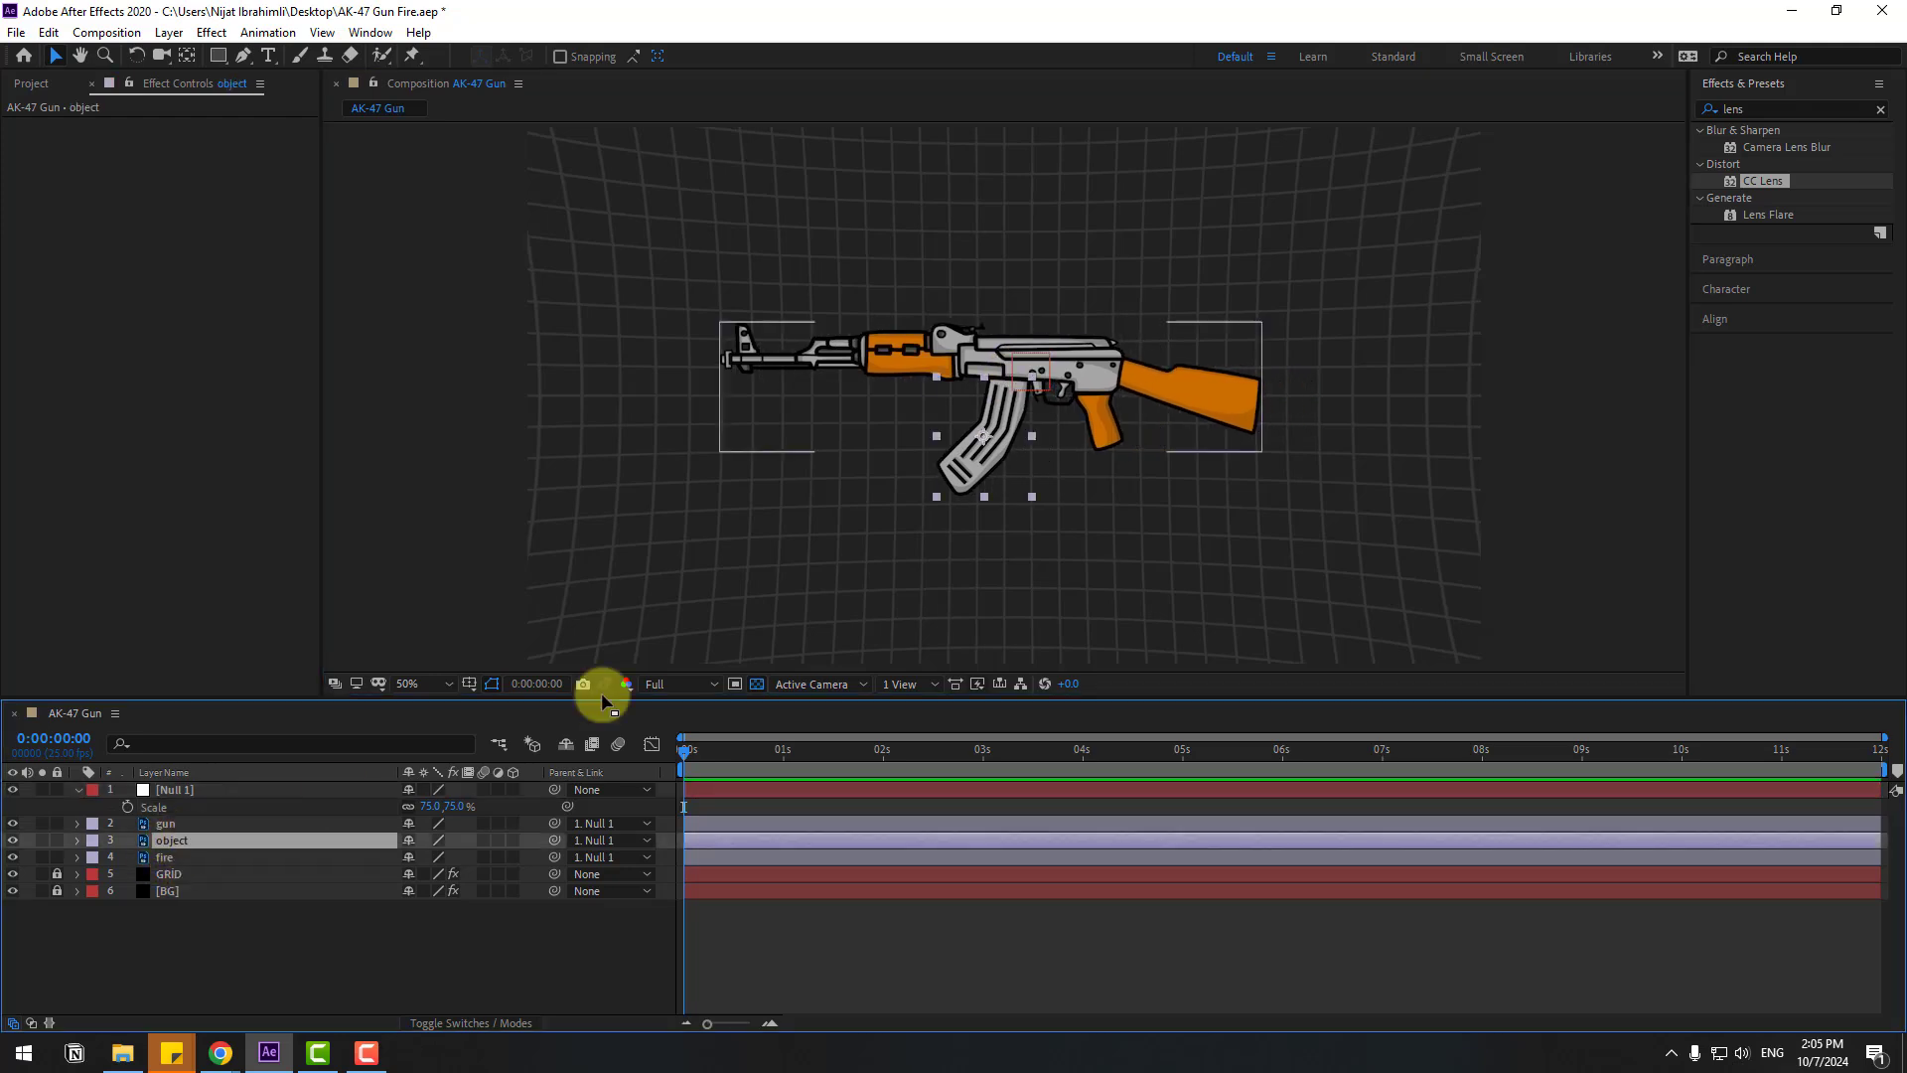
left_click_drag(988, 457, 760, 750)
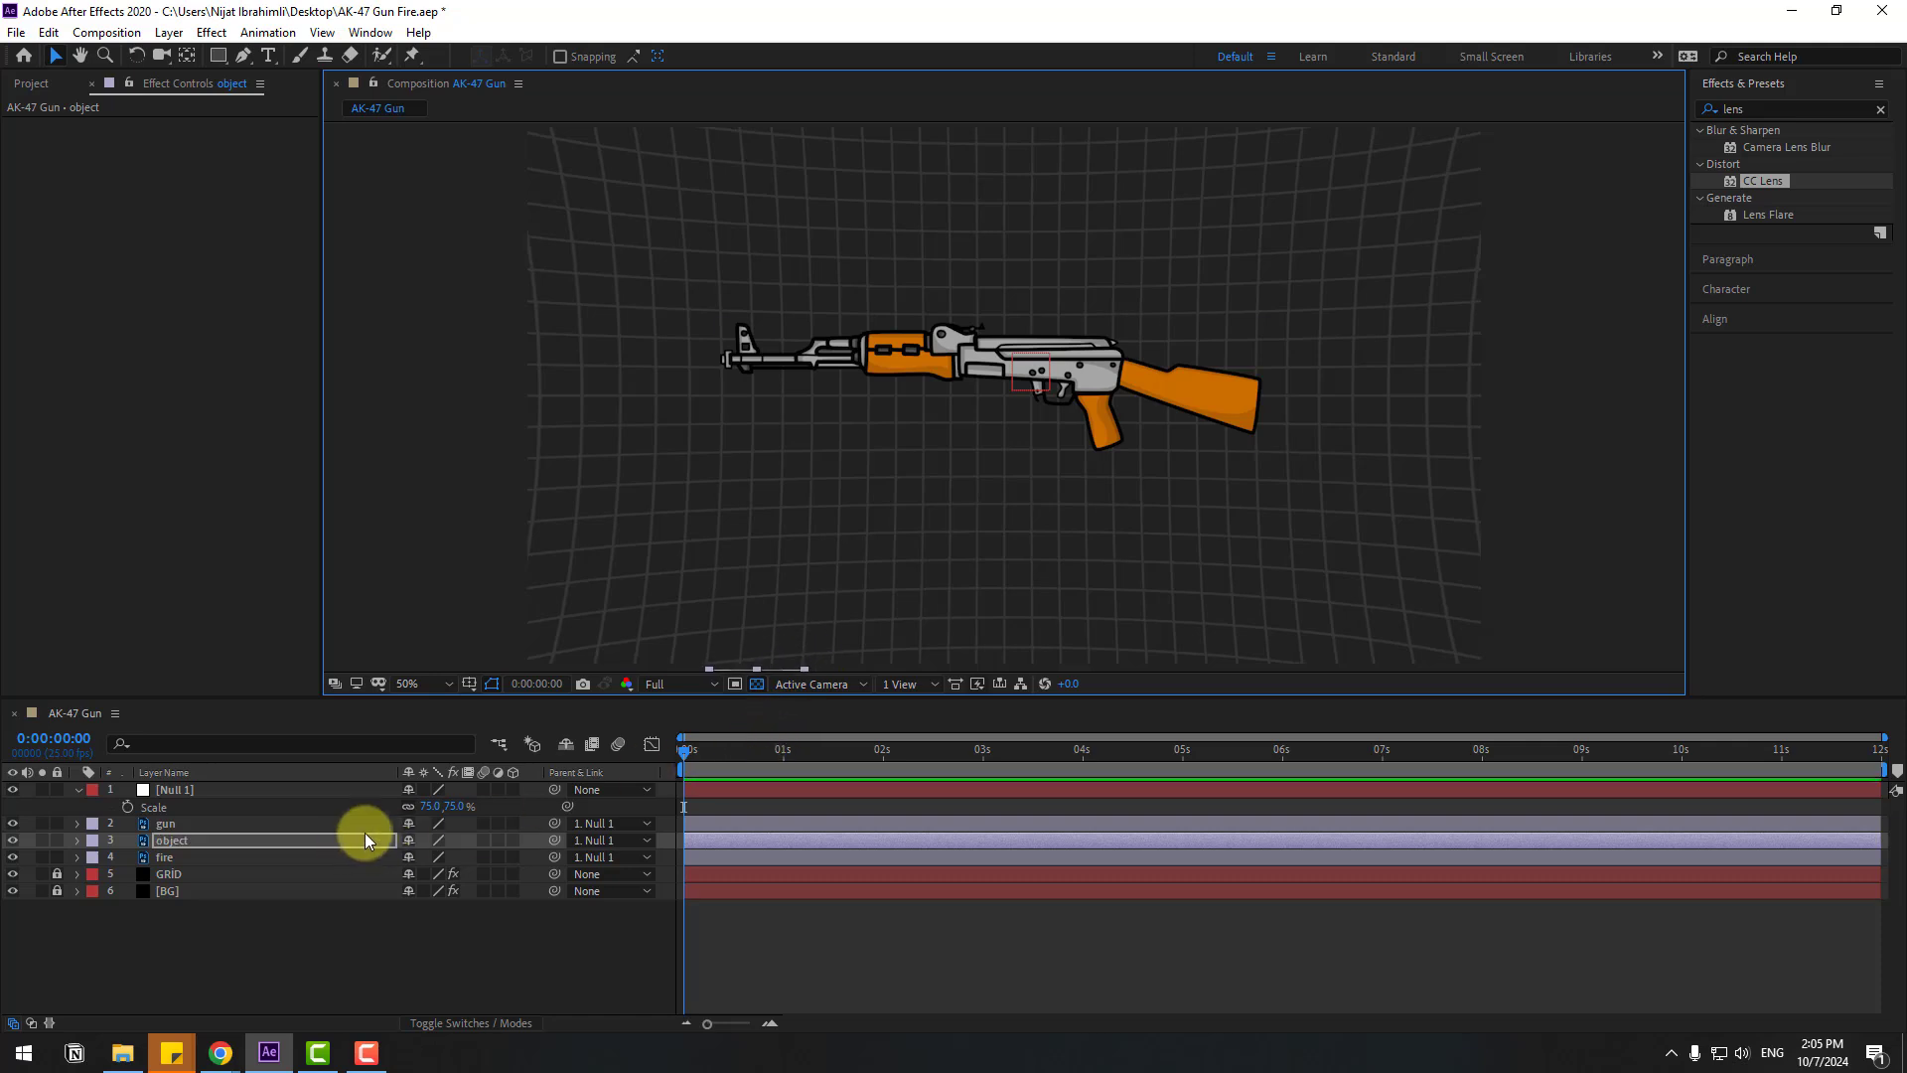
key("p")
left_click(127, 857)
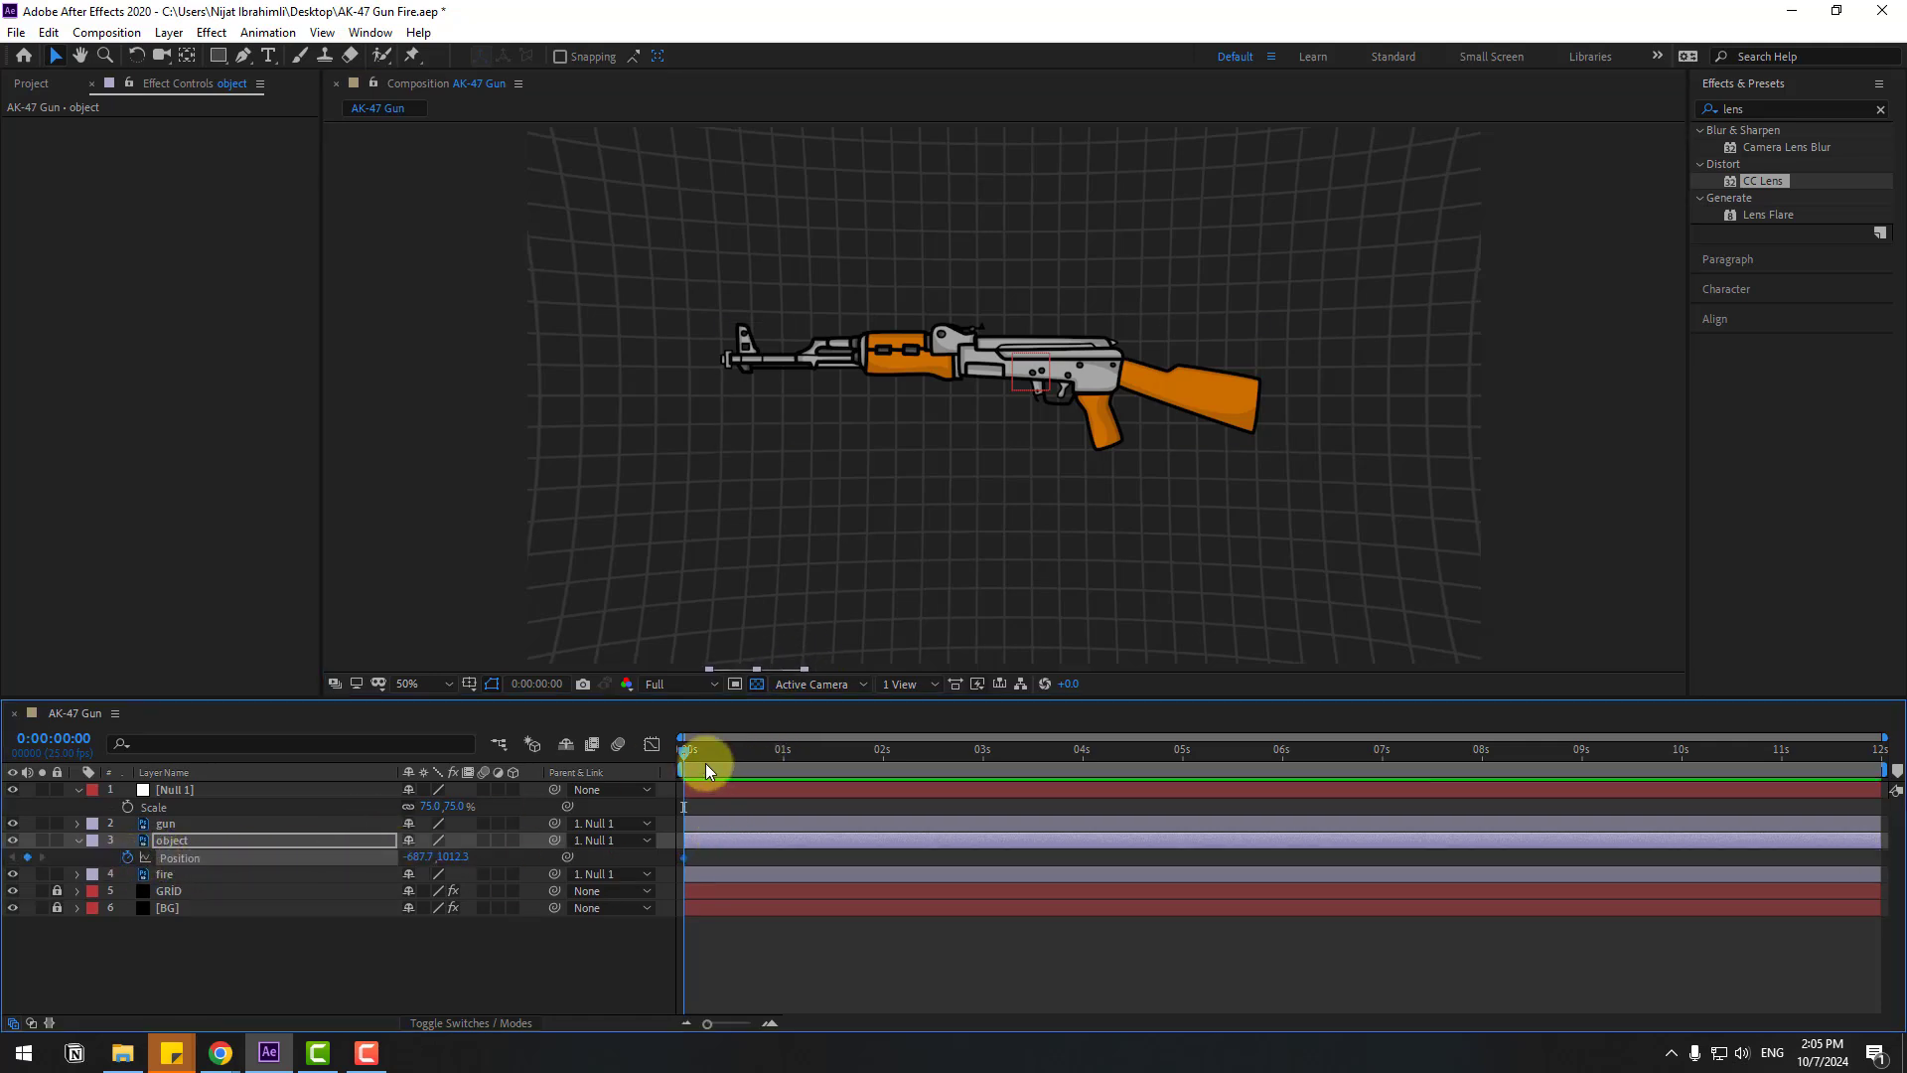
At 0:00:00:24, move the magazine back into its slot under the gun to keyframe its end position
left_click_drag(706, 758, 780, 767)
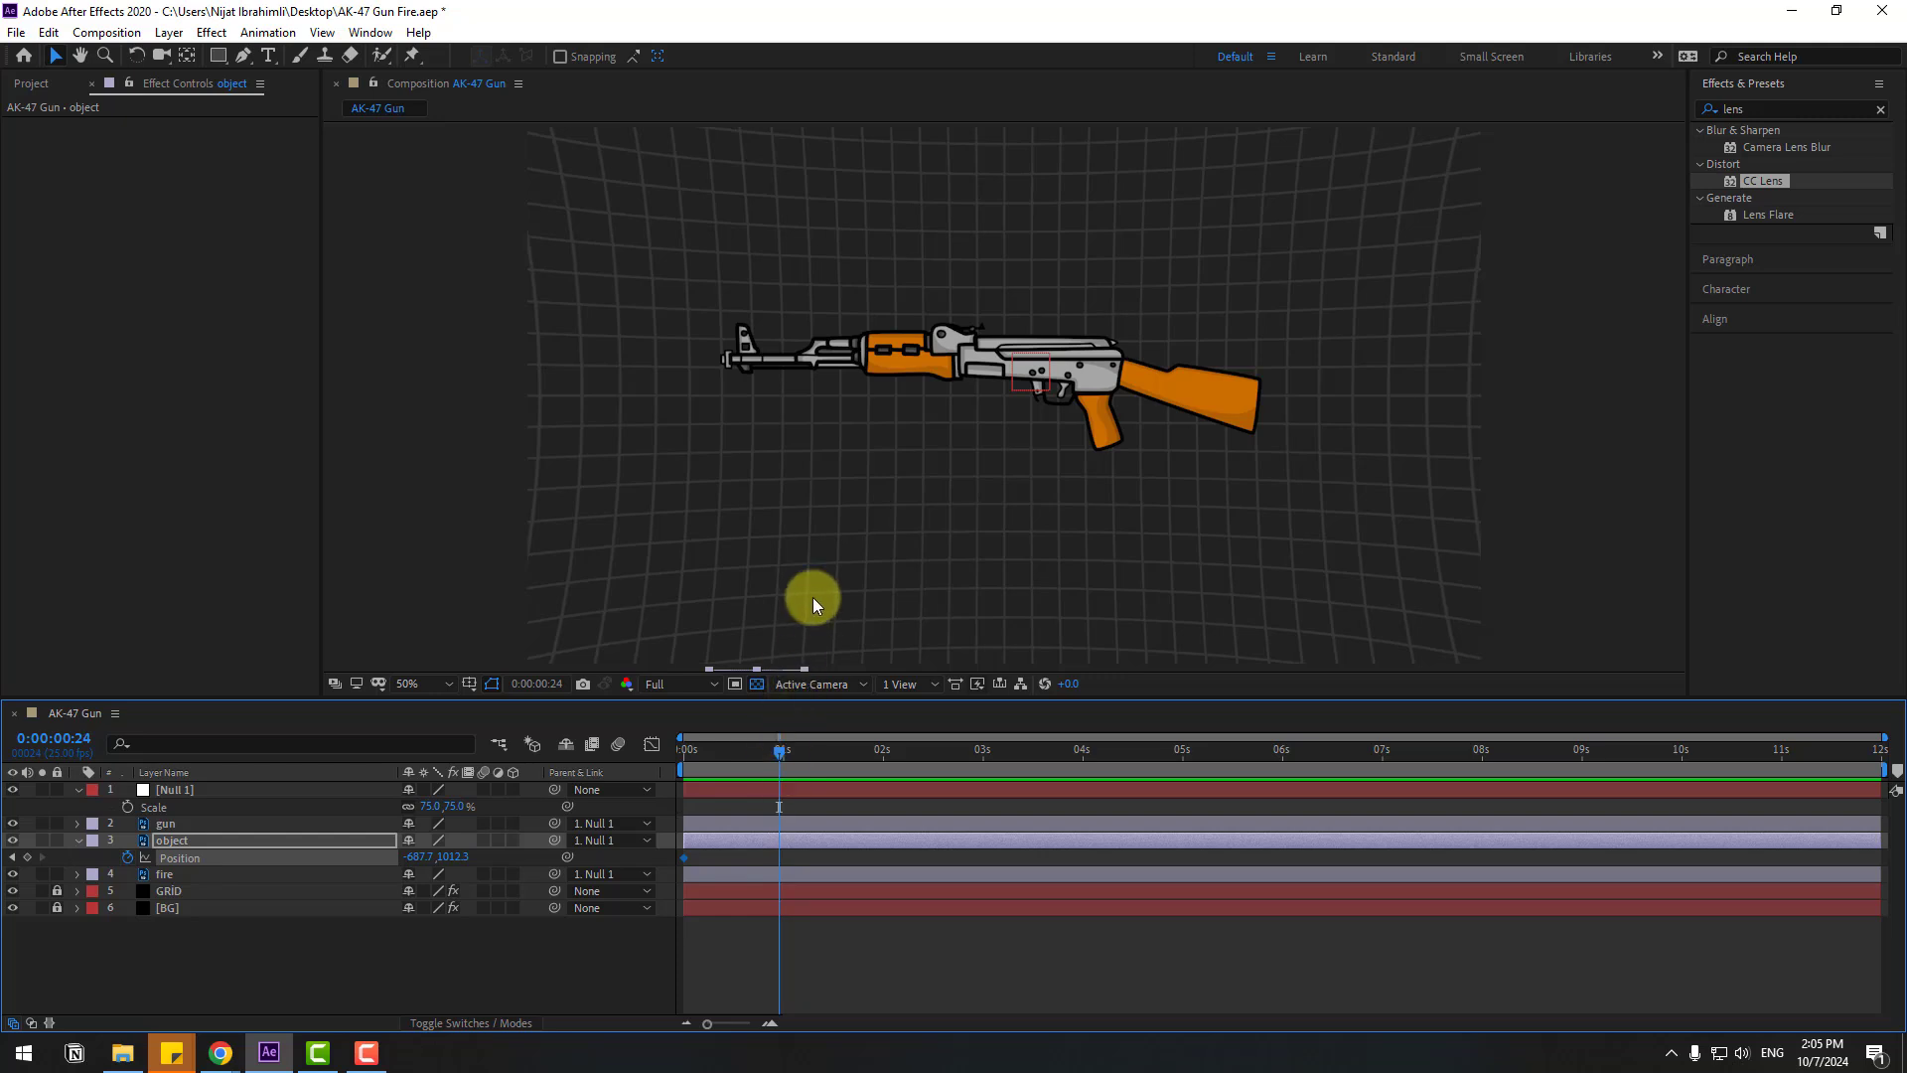
left_click_drag(776, 673, 809, 545)
scroll(1010, 407, "up", 6)
scroll(923, 510, "down", 5)
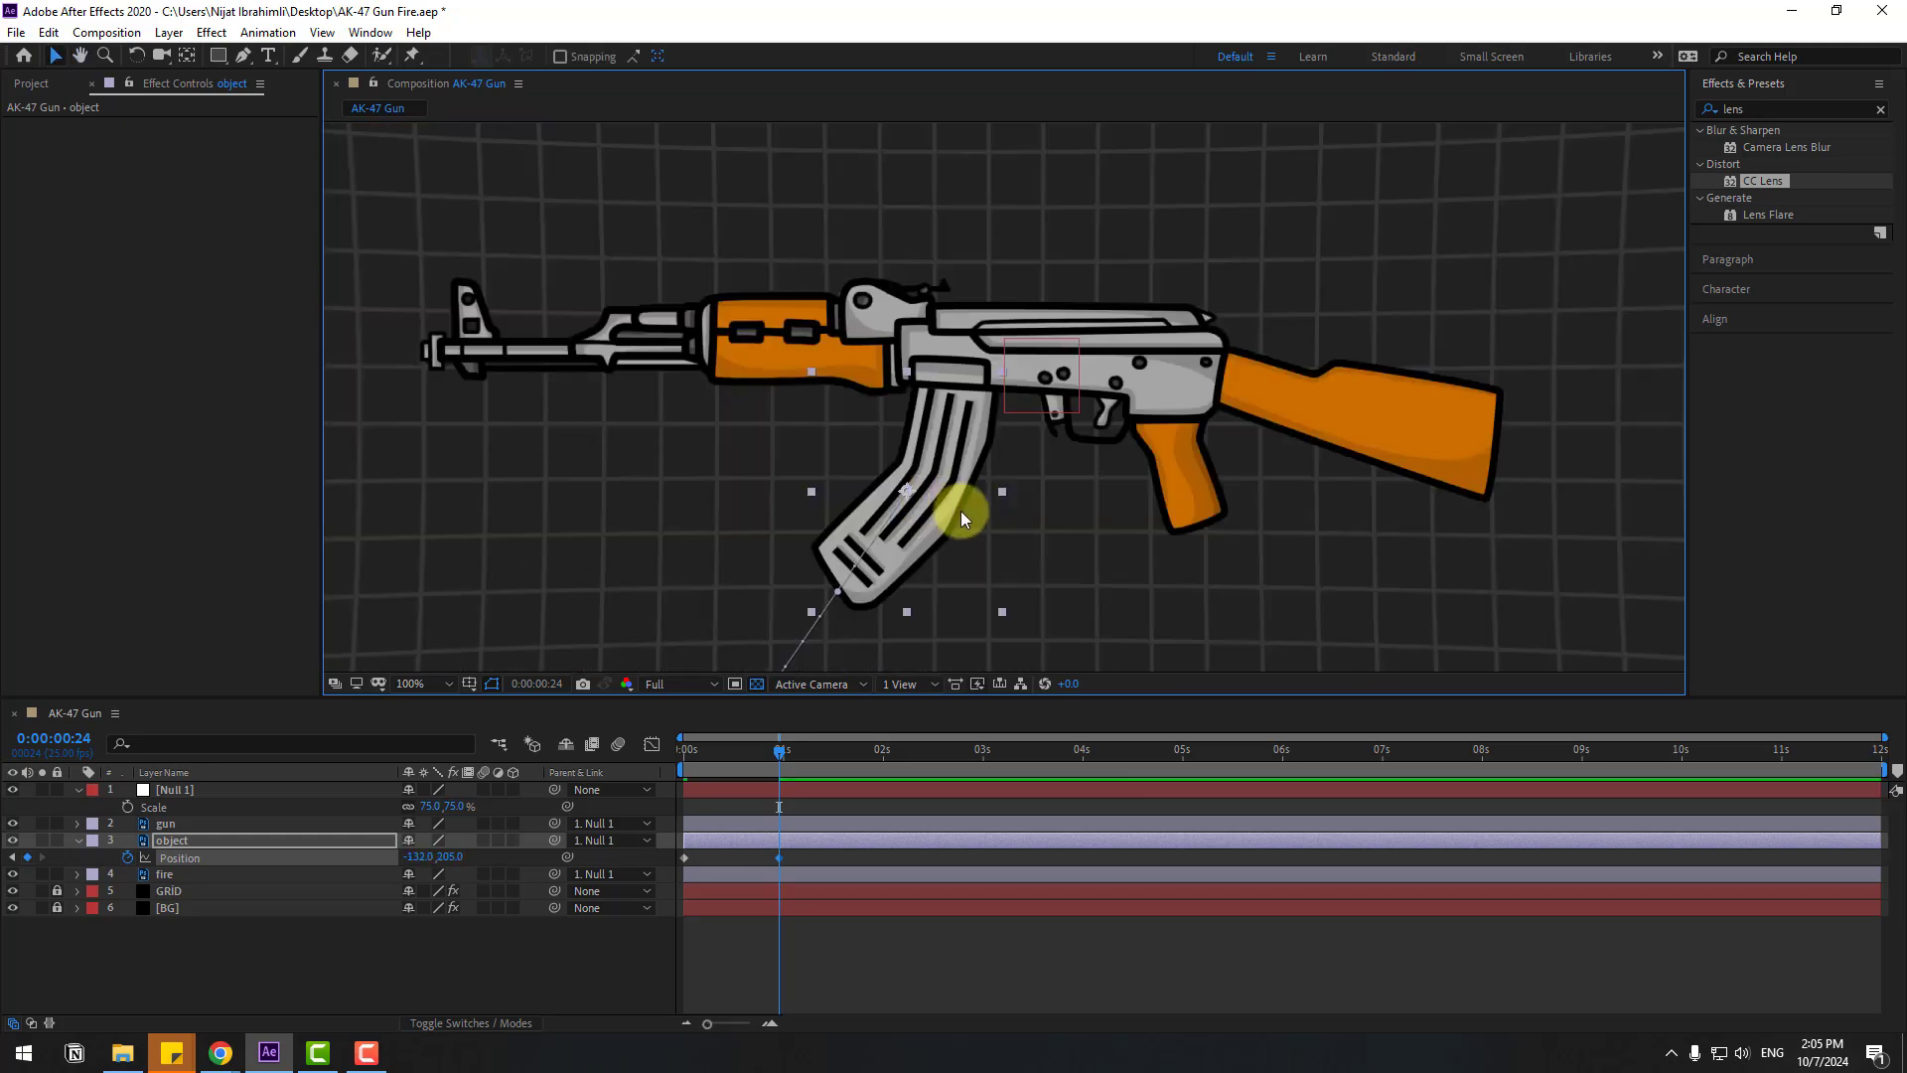
Apply Easy Ease to both Position keyframes of the object layer's magazine
scroll(934, 556, "down", 2)
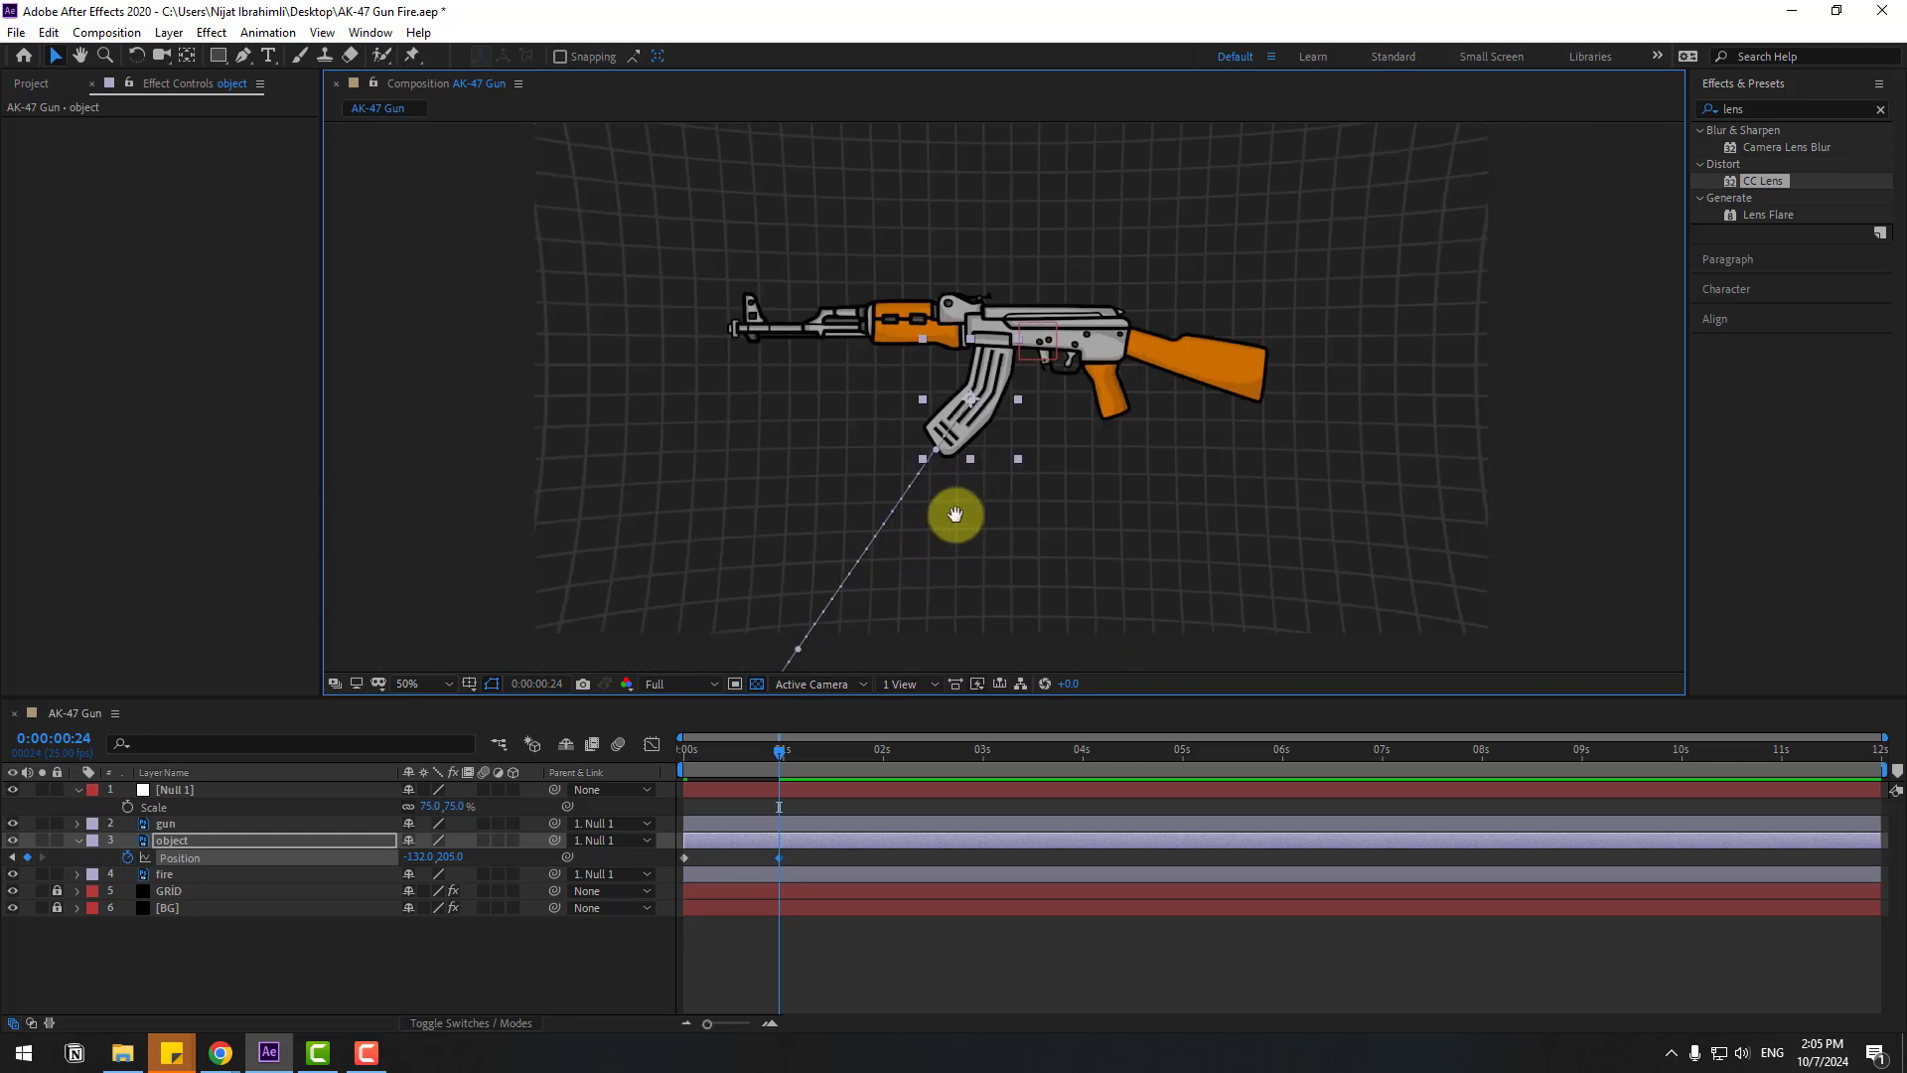
right_click(682, 858)
mouse_move(795, 845)
left_click(993, 909)
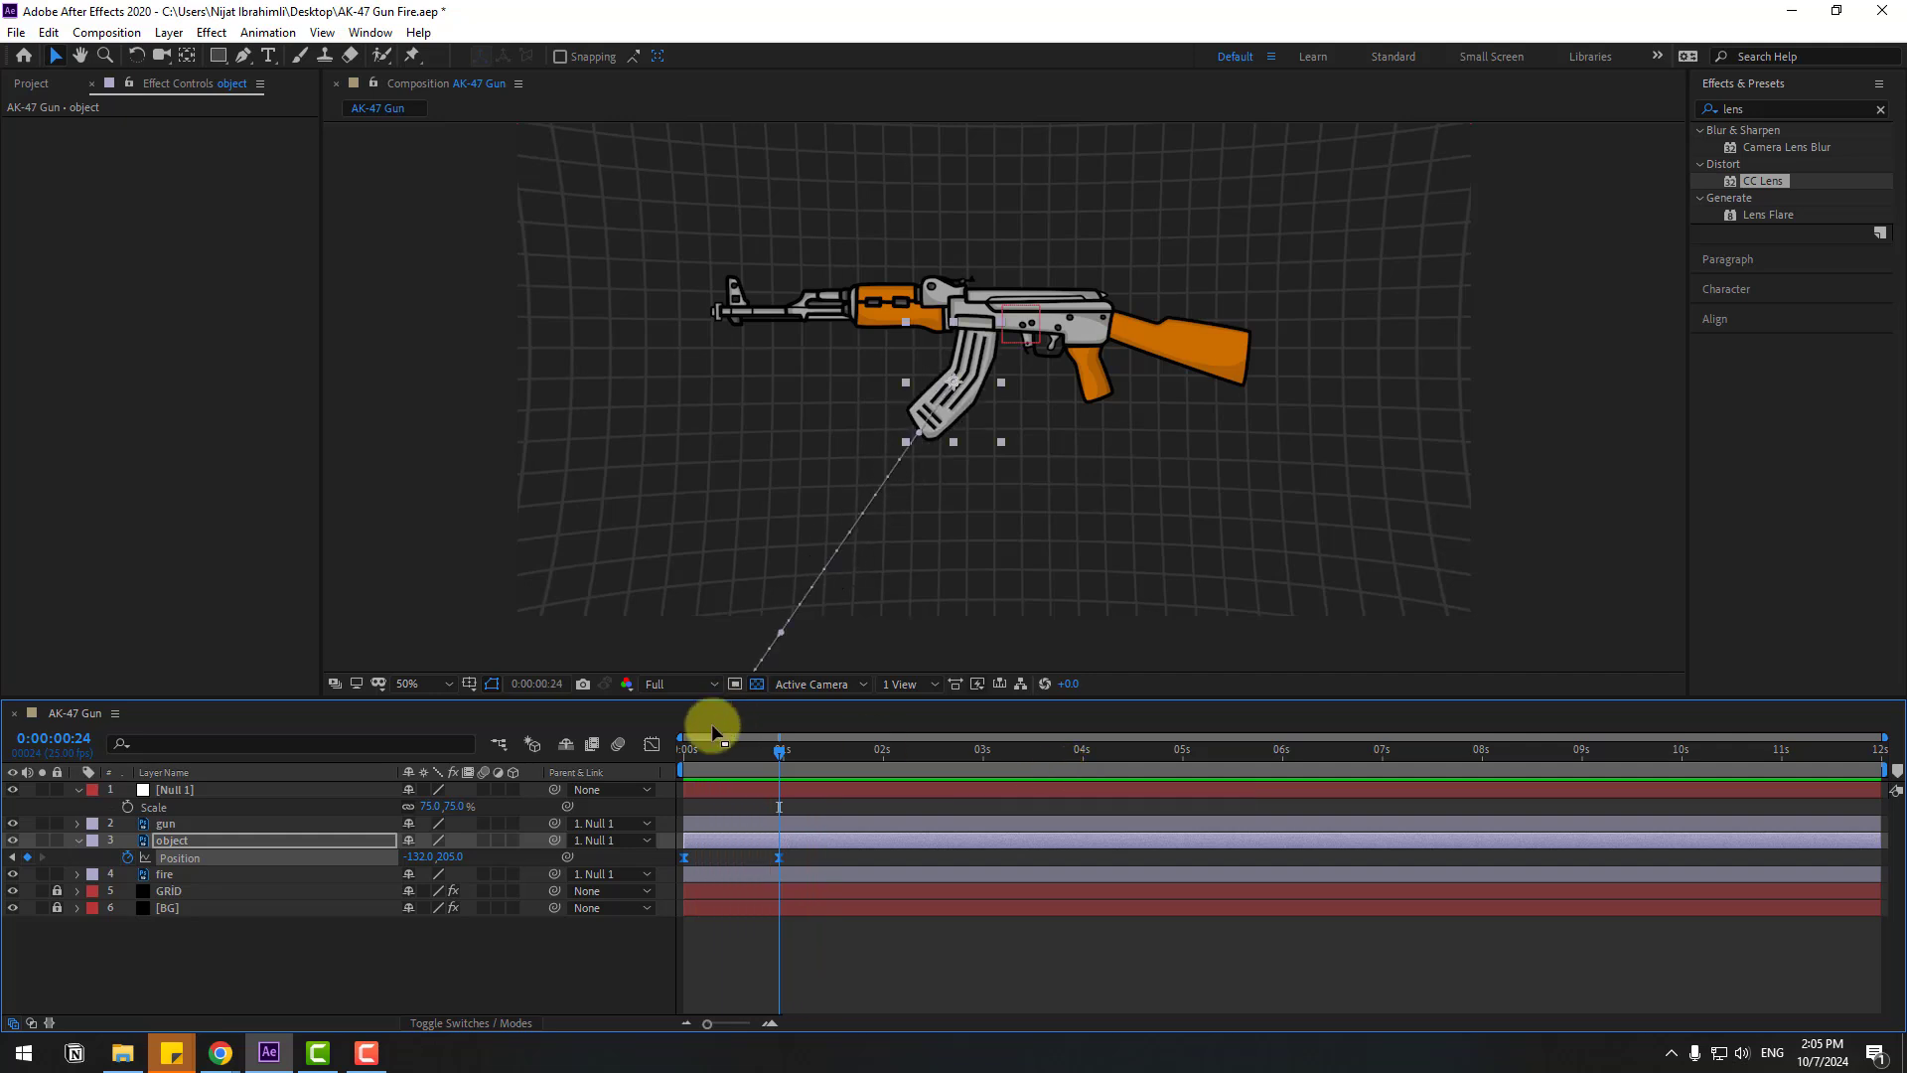
Reshape the magazine's speed graph so its speed peaks near the end, and move its end keyframe to 0:00:00:19
left_click(651, 744)
left_click_drag(767, 753, 673, 766)
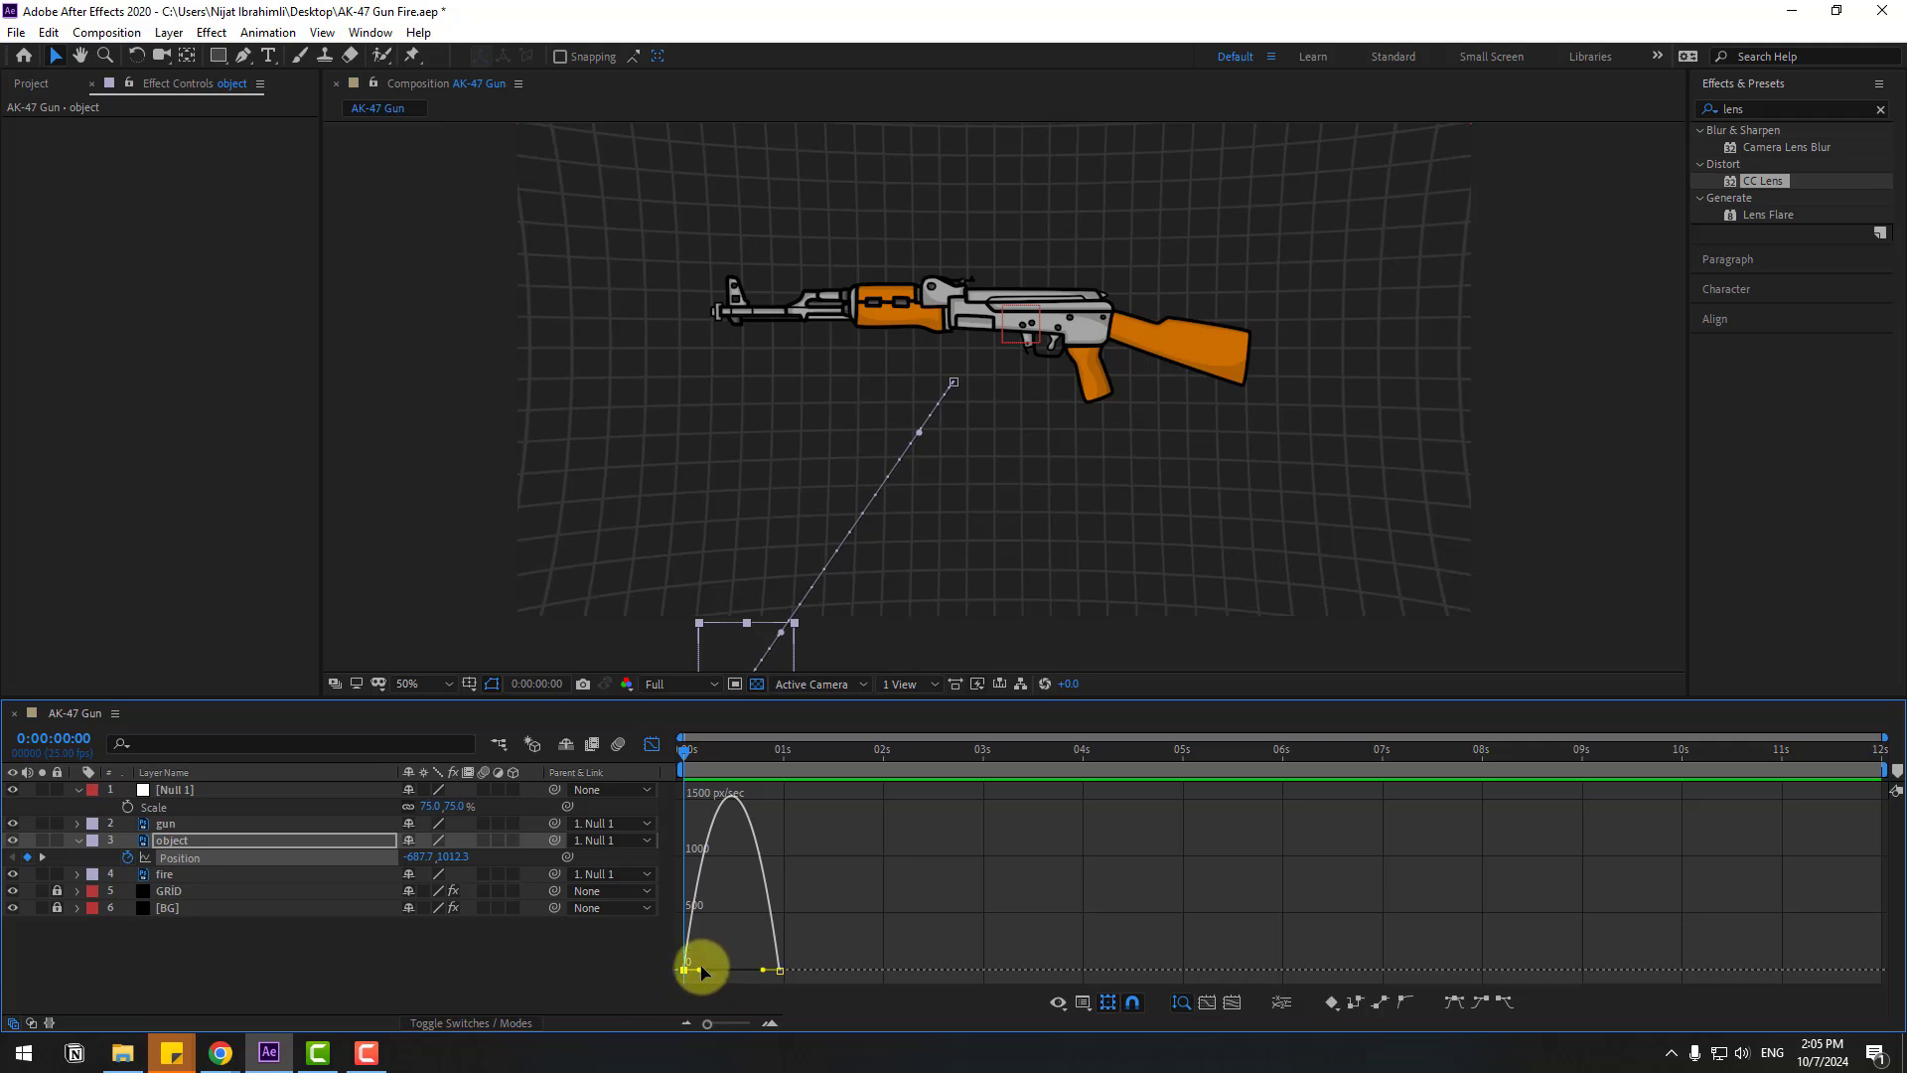
left_click_drag(703, 976, 733, 984)
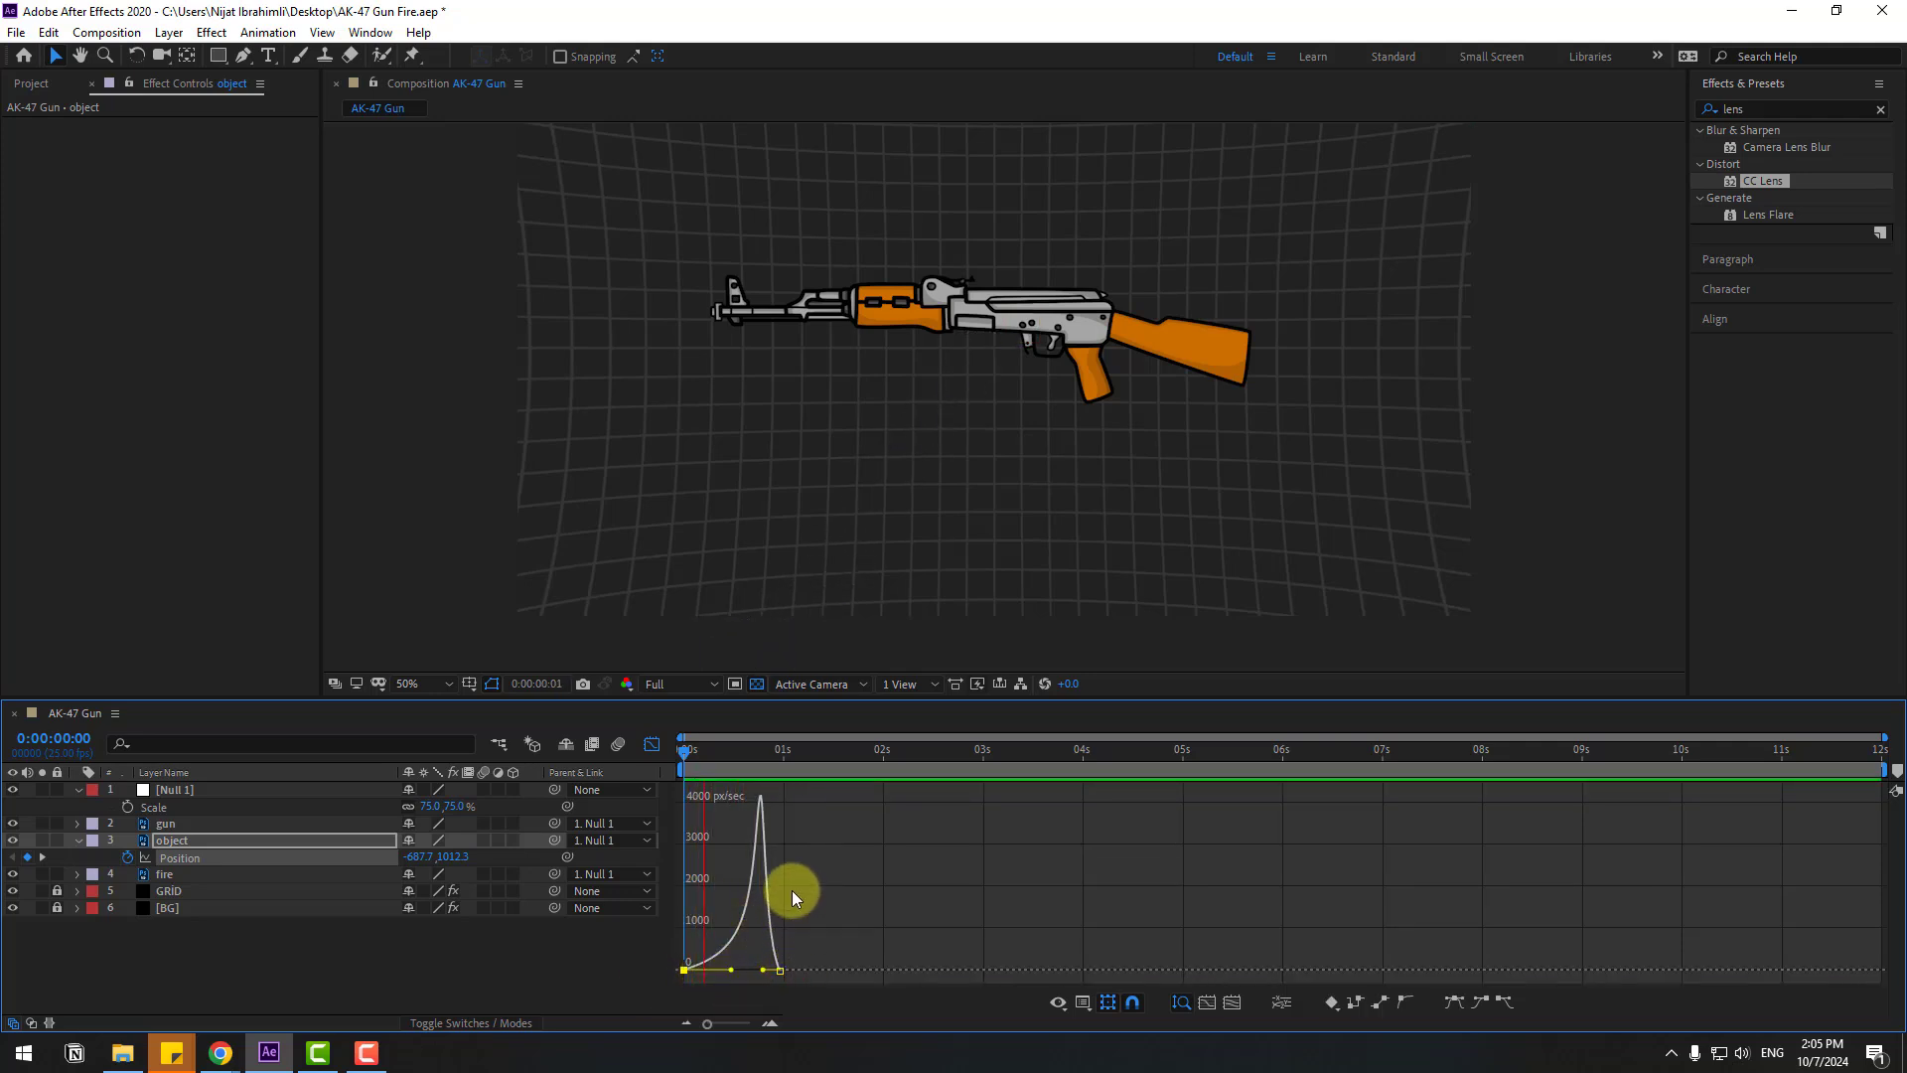
left_click(651, 744)
key("space")
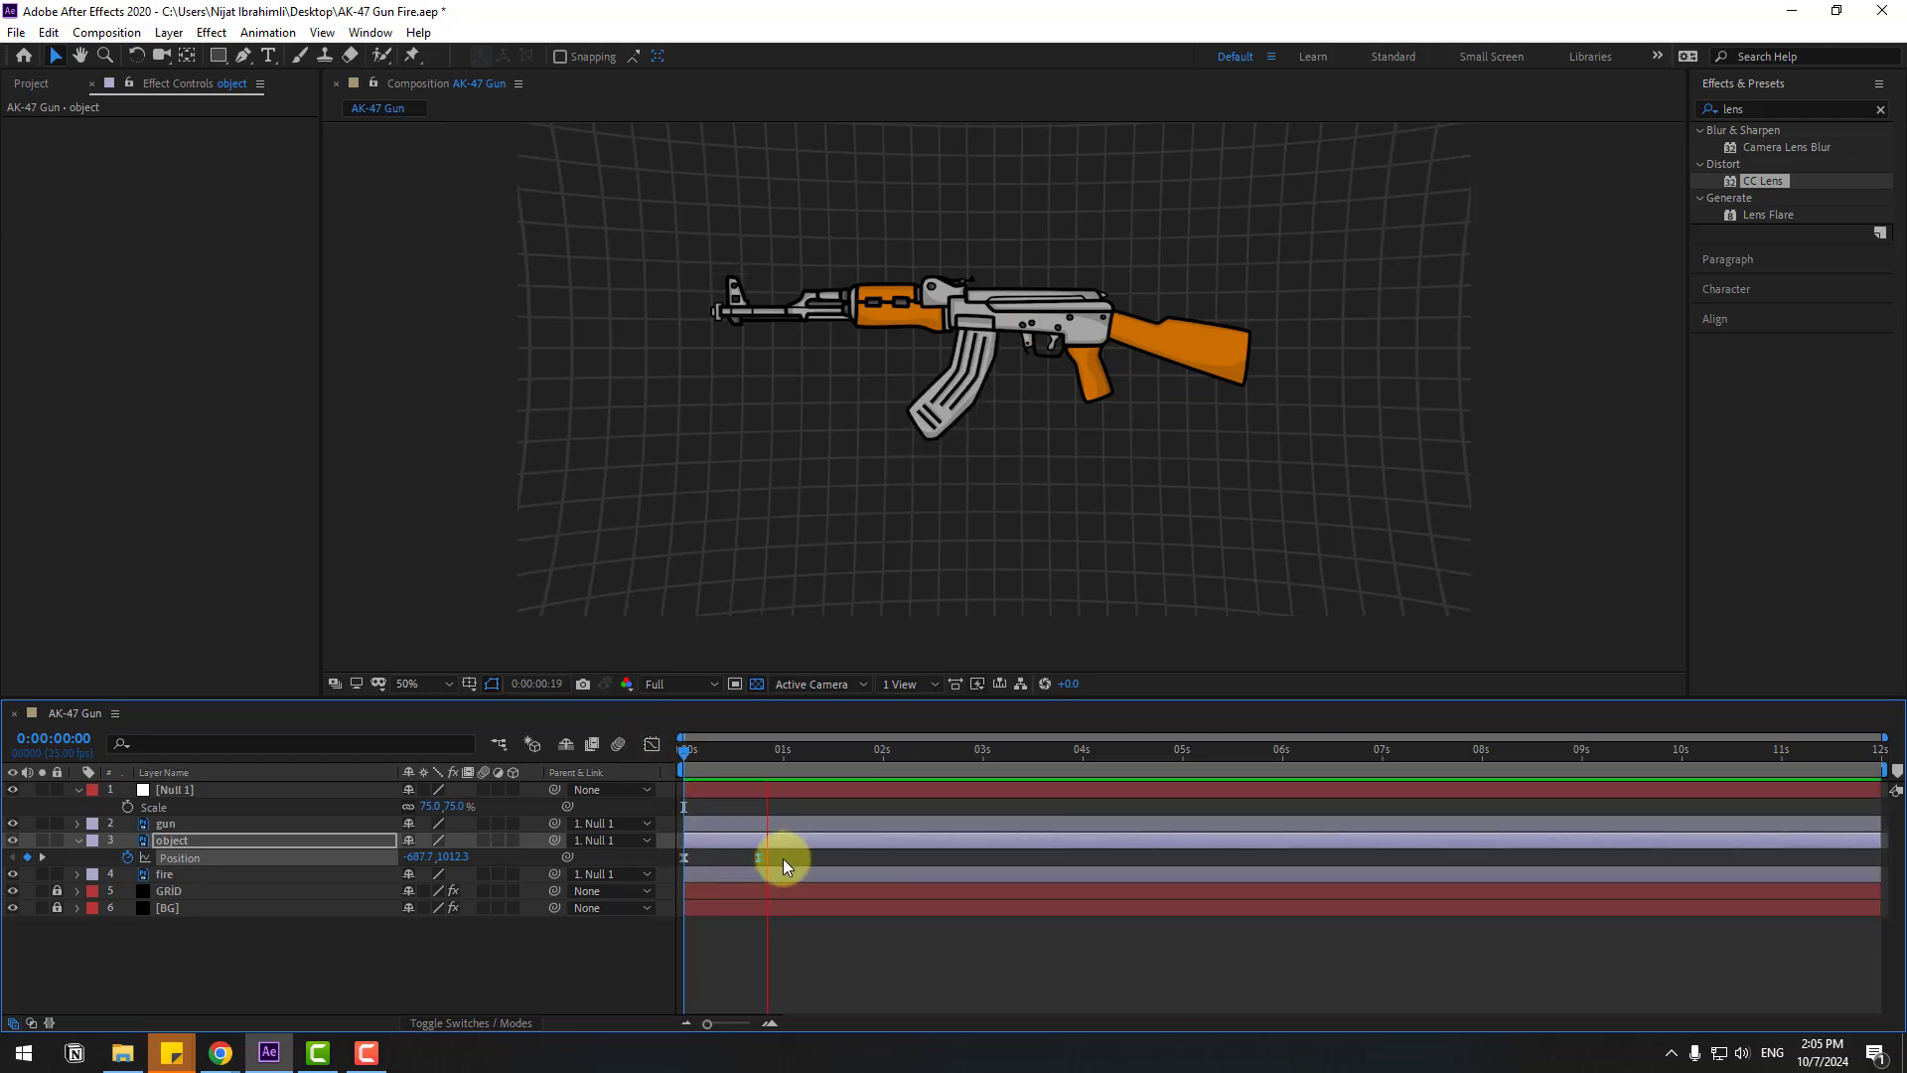
left_click(760, 753)
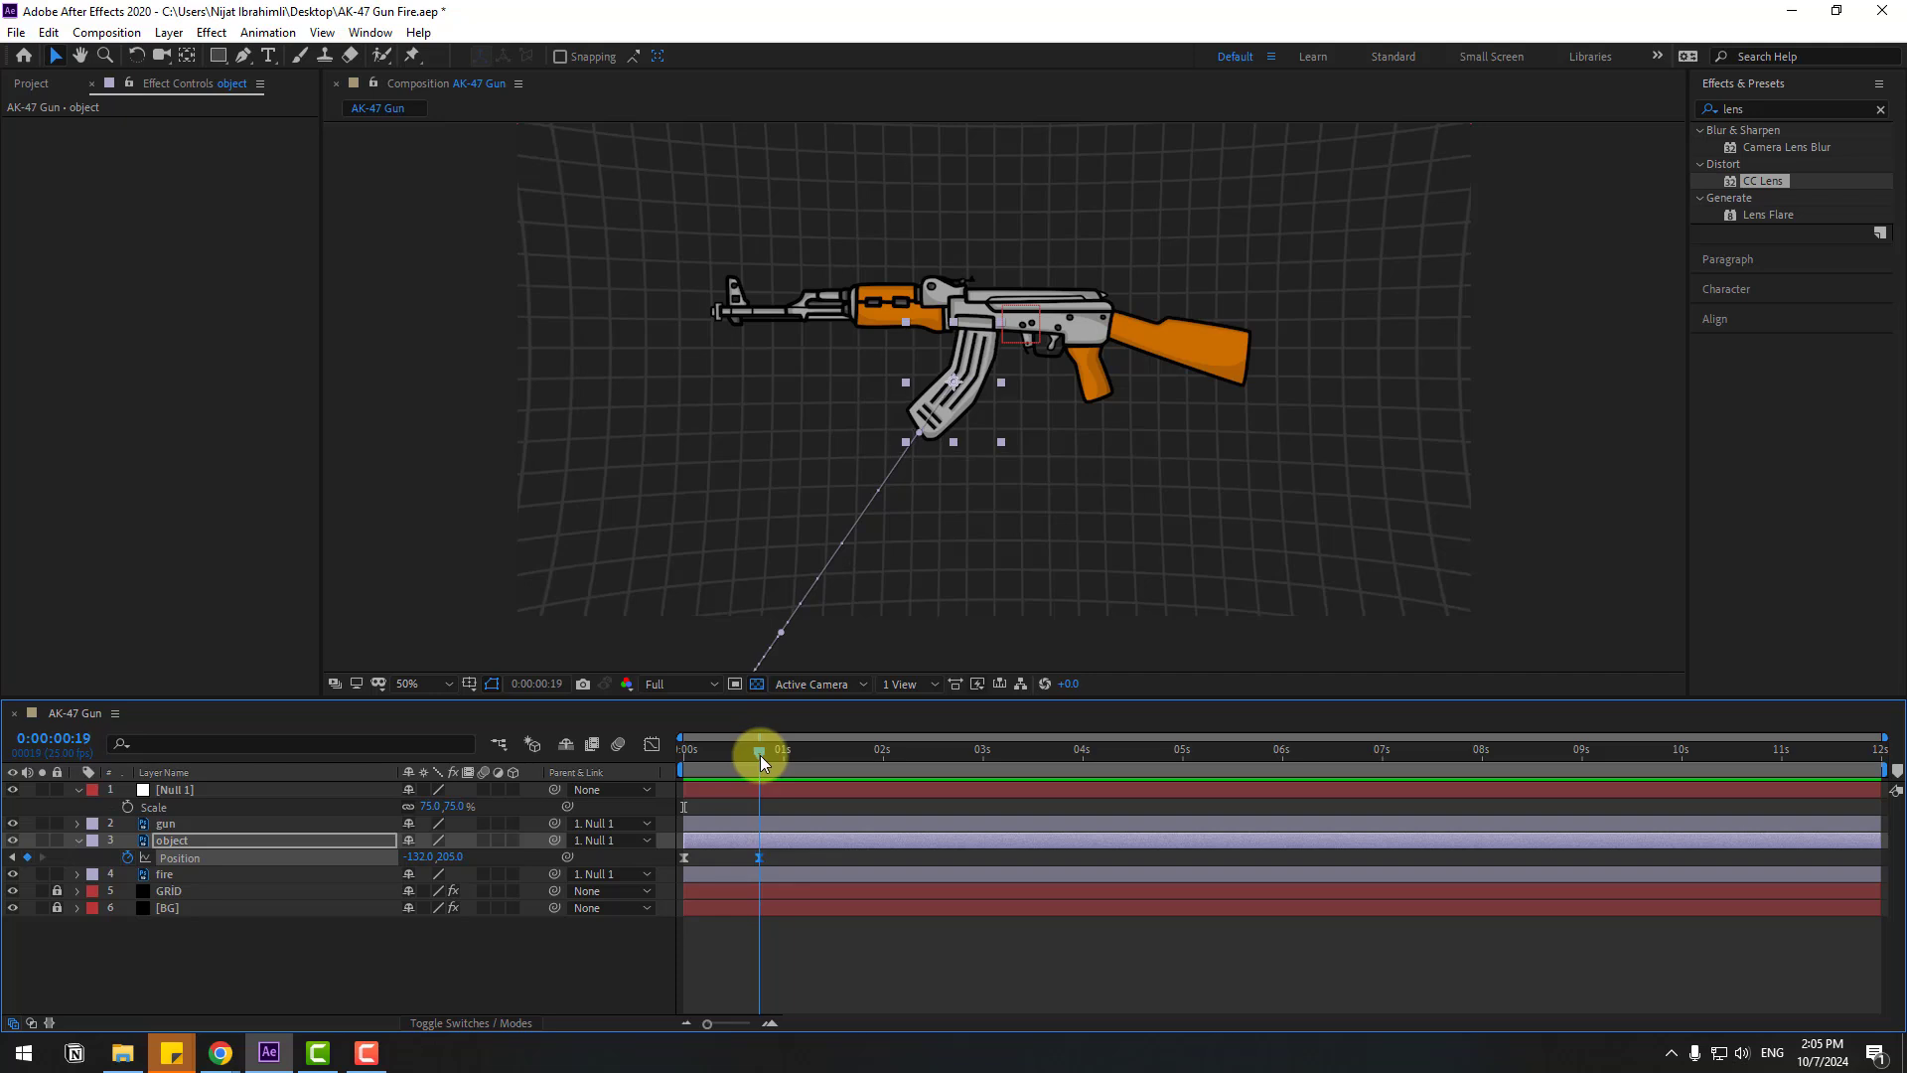
Start keyframing the null's Position at 0:00:00:19, when the magazine reaches the gun
left_click(169, 793)
mouse_move(747, 753)
left_mouse_down()
mouse_move(731, 753)
mouse_move(759, 753)
left_mouse_up()
key("p")
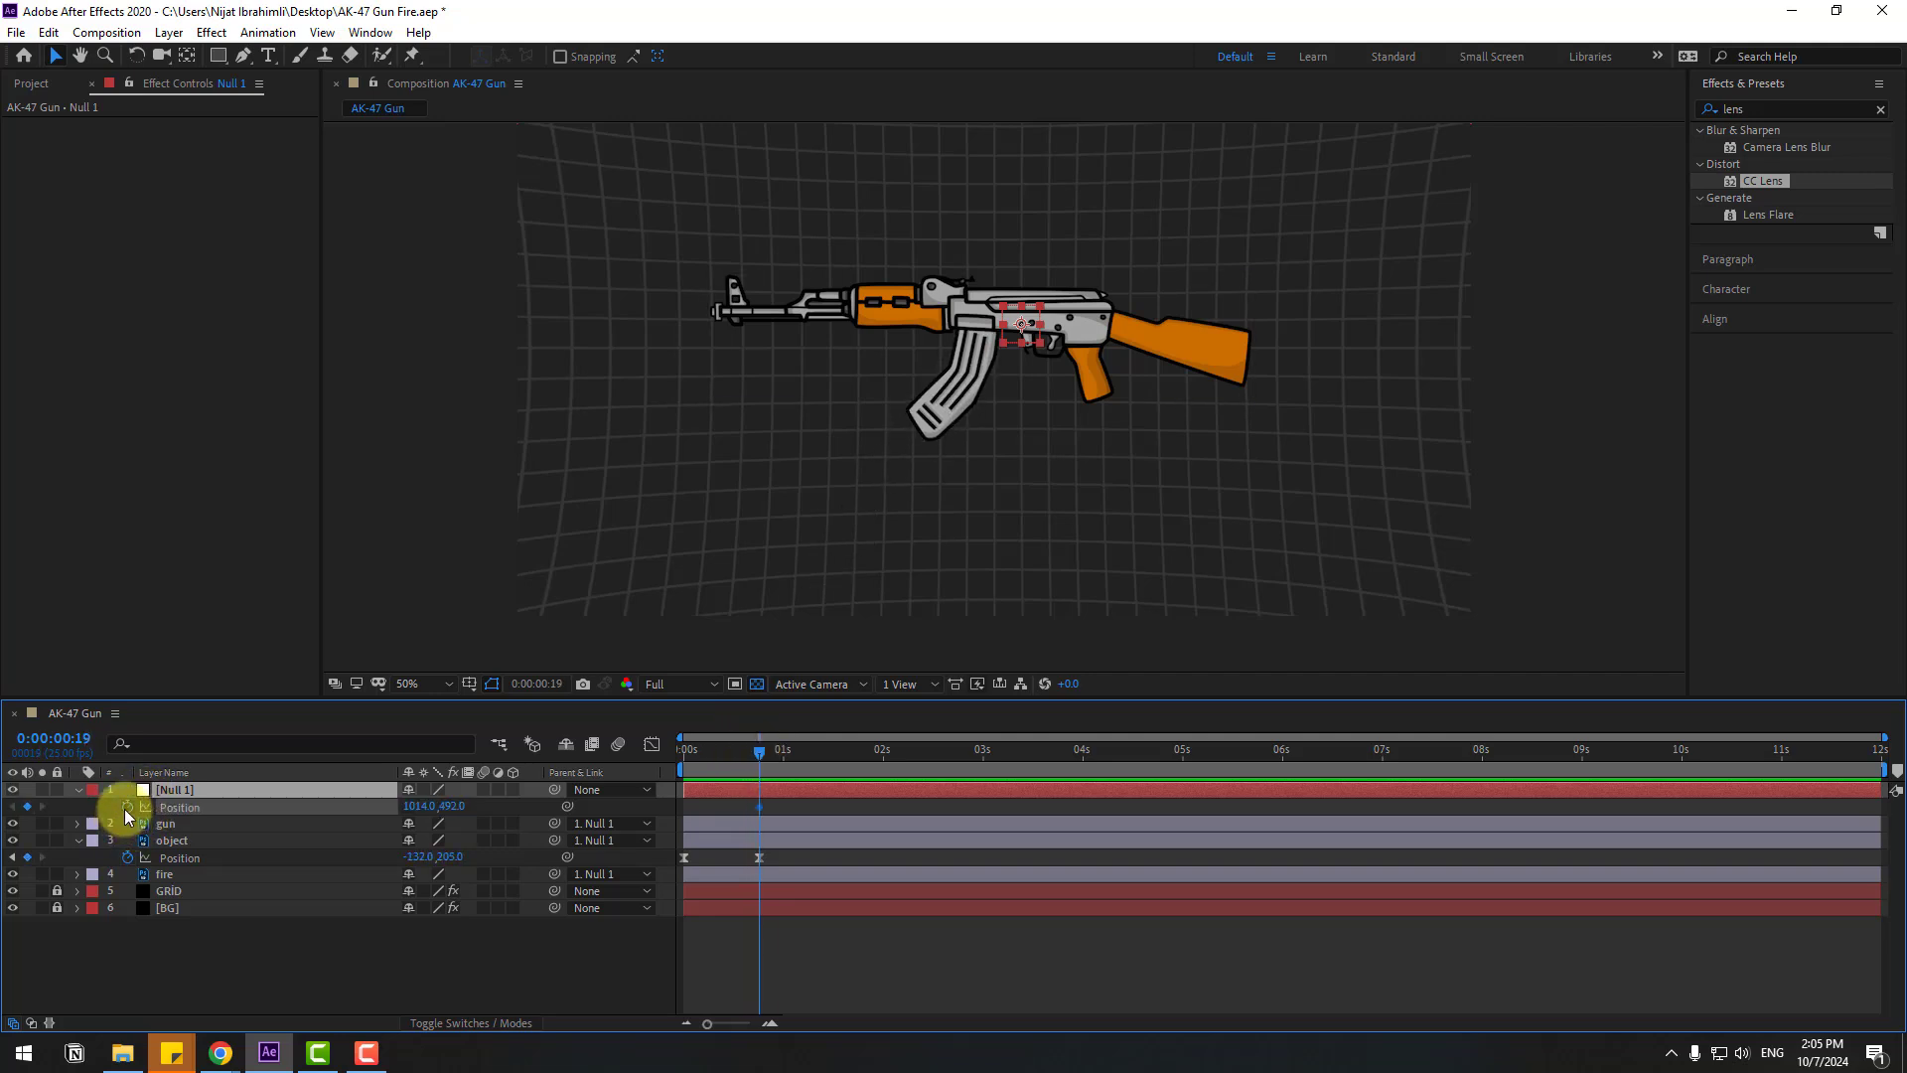
key("Return")
Keyframe the null's Position at 1026, 486 on 0:00:00:21 and at 1010, 498 on 0:00:00:24
key("Page_Down")
key("Page_Down")
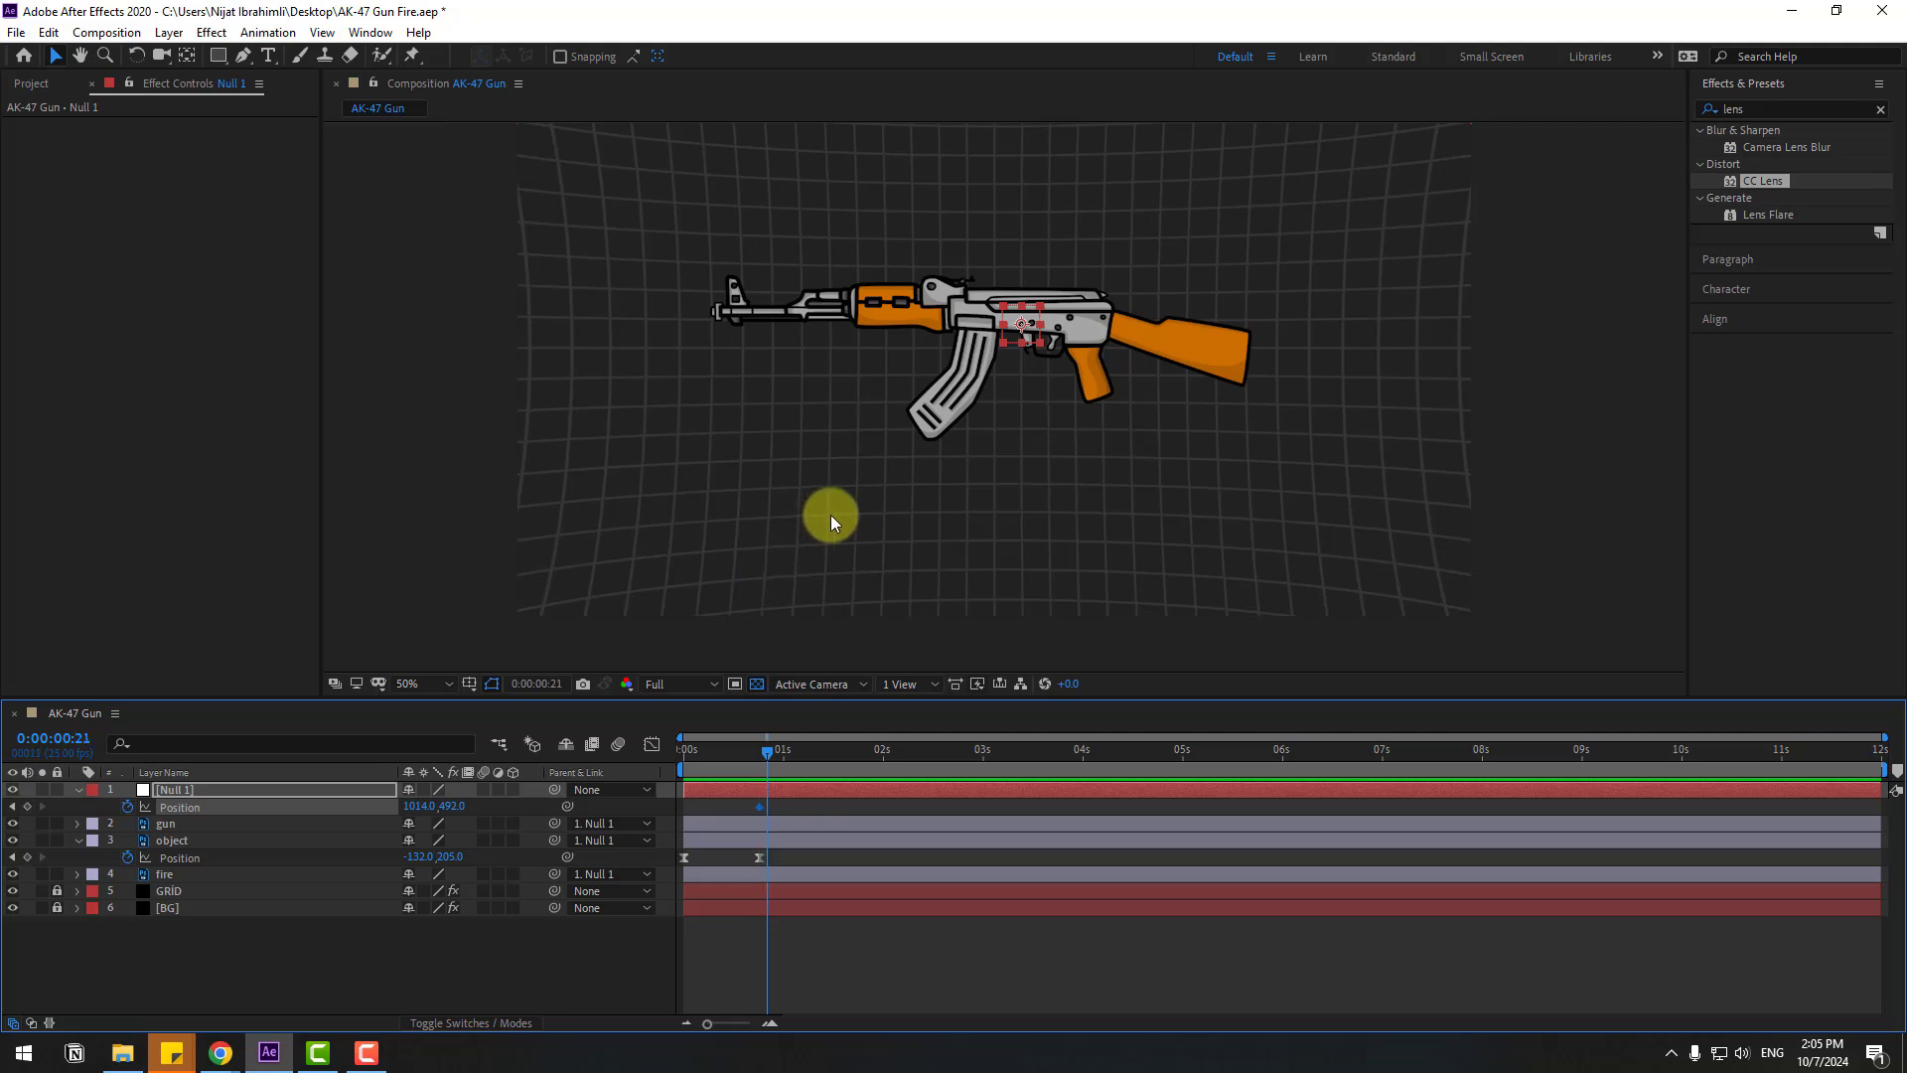
left_click_drag(456, 813, 439, 808)
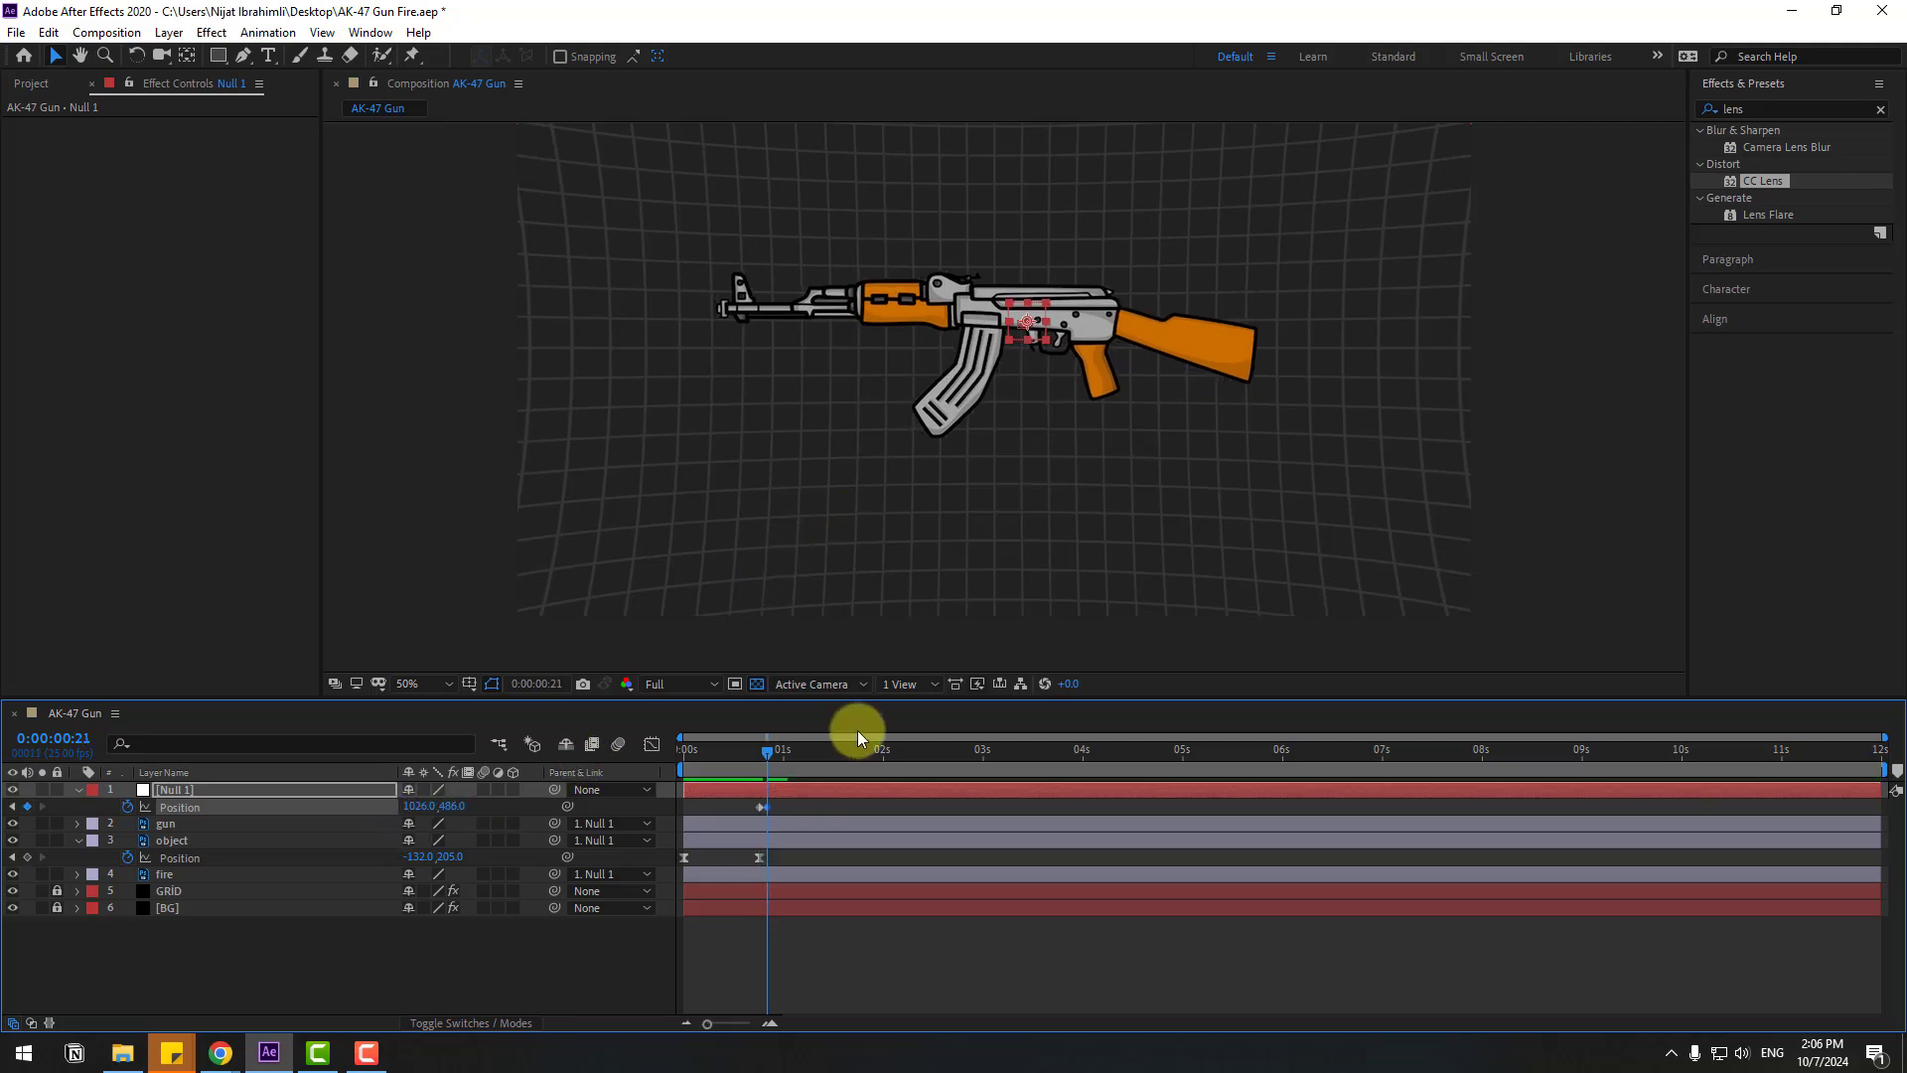
key("Page_Down")
left_click_drag(414, 811, 460, 805)
mouse_move(775, 751)
left_mouse_down()
mouse_move(743, 756)
mouse_move(791, 766)
left_mouse_up()
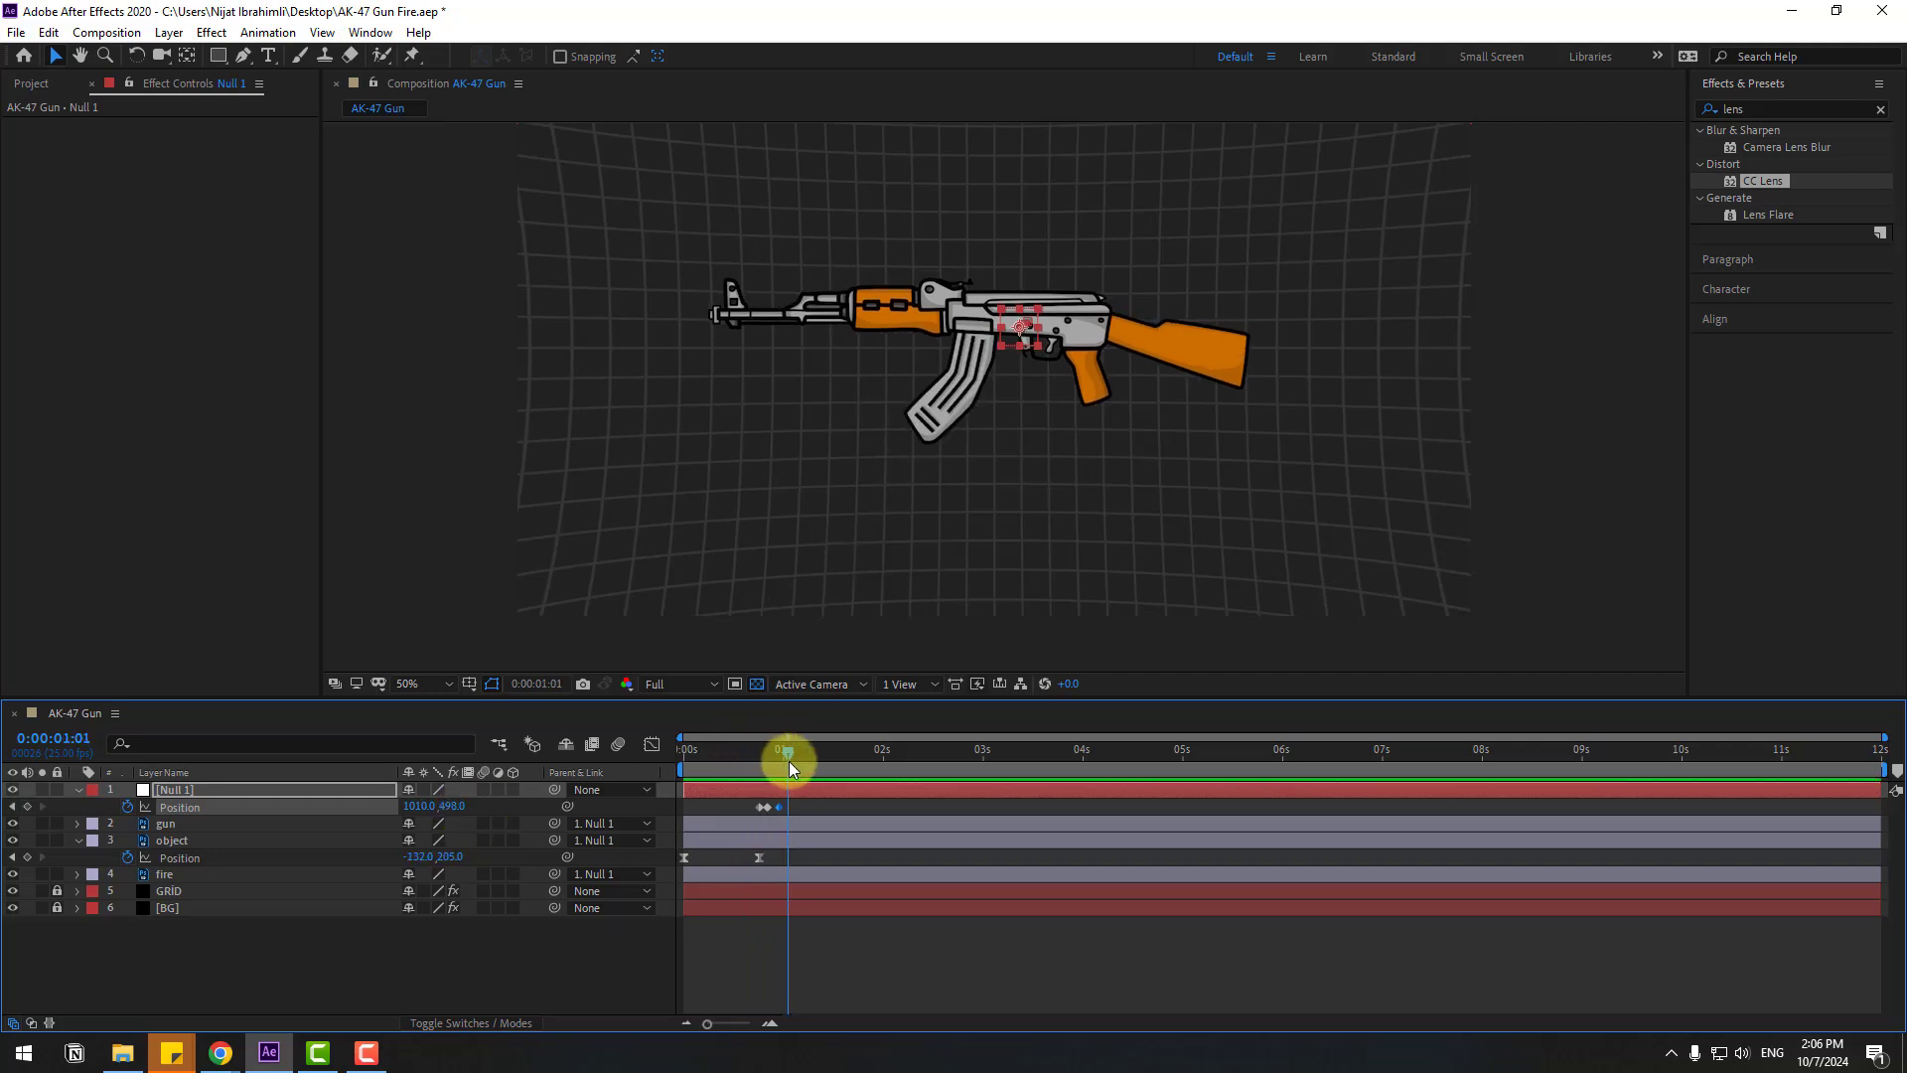
Apply Easy Ease to the null's three Position keyframes and move the first one to 0:00:00:18
right_click(758, 807)
mouse_move(761, 797)
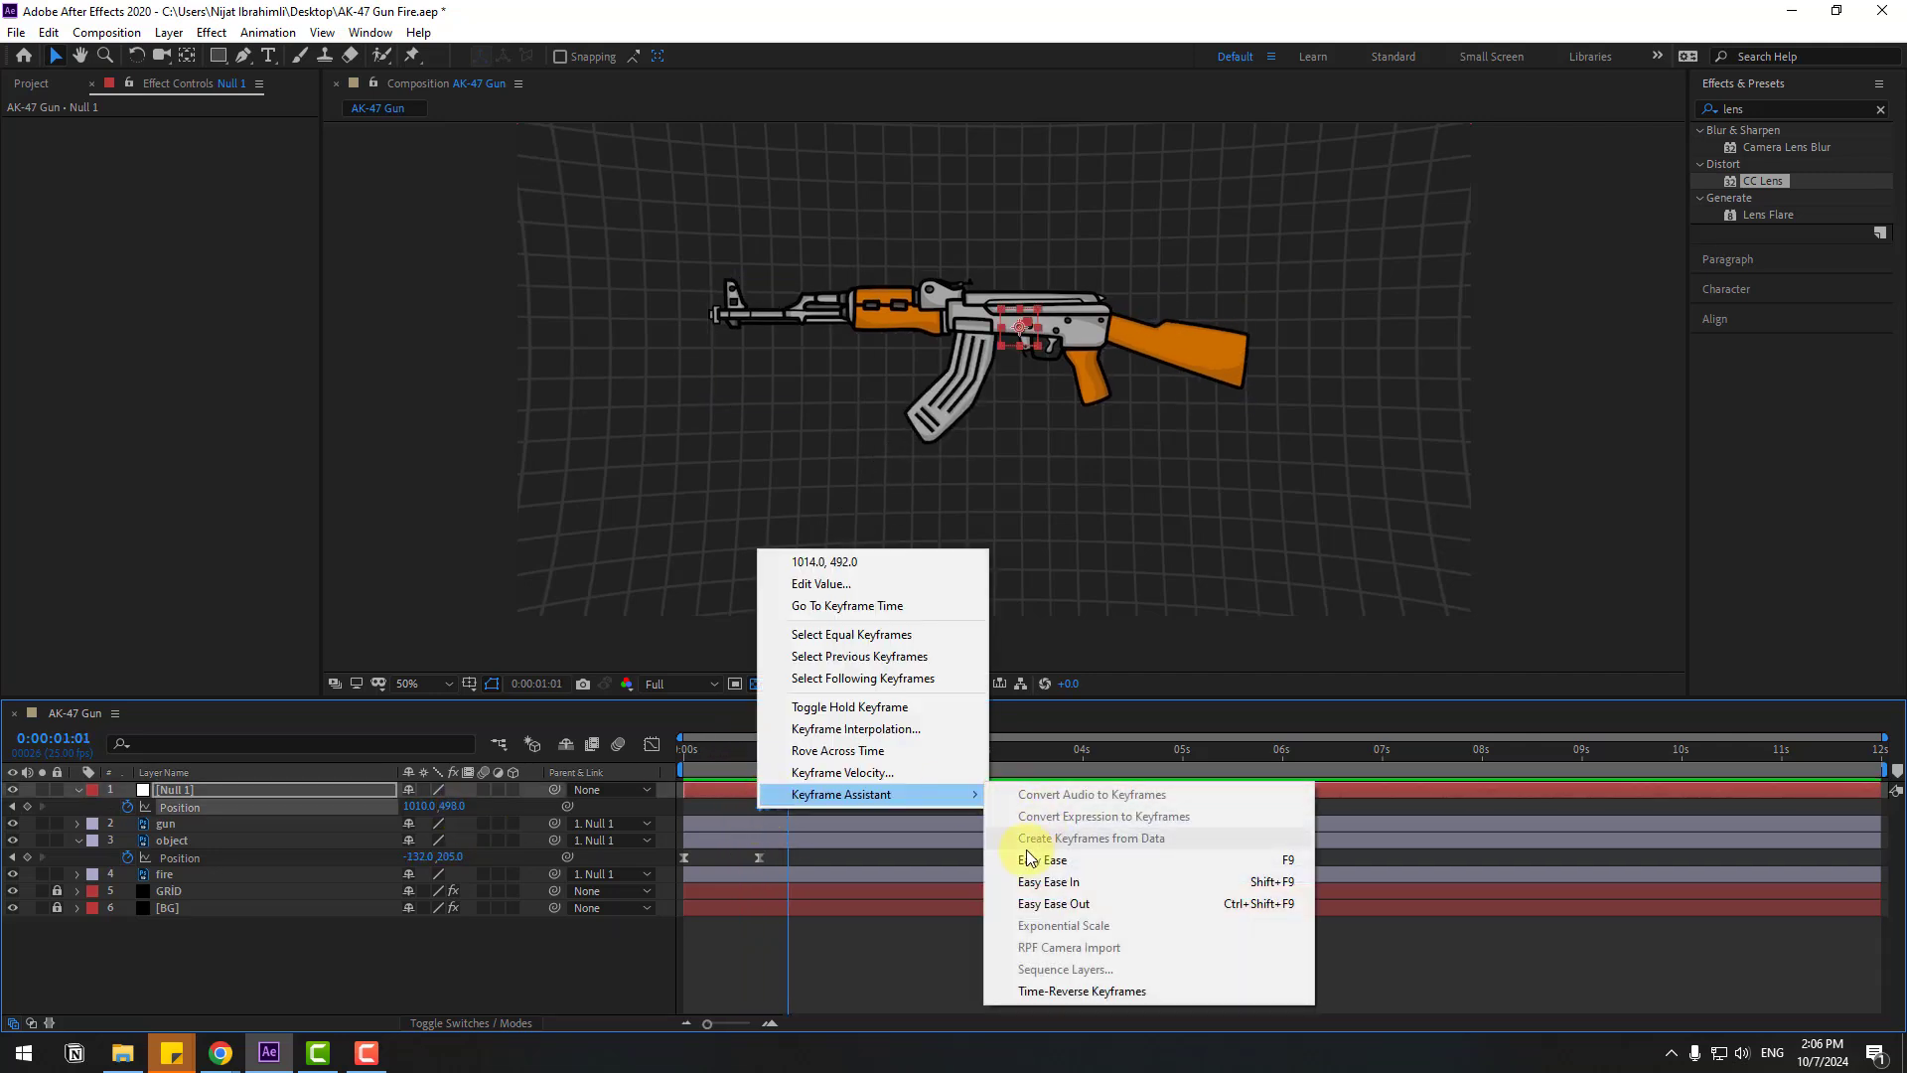
left_click(1033, 859)
mouse_move(739, 755)
left_mouse_down()
mouse_move(775, 754)
mouse_move(756, 755)
left_mouse_up()
scroll(815, 800, "up", 3)
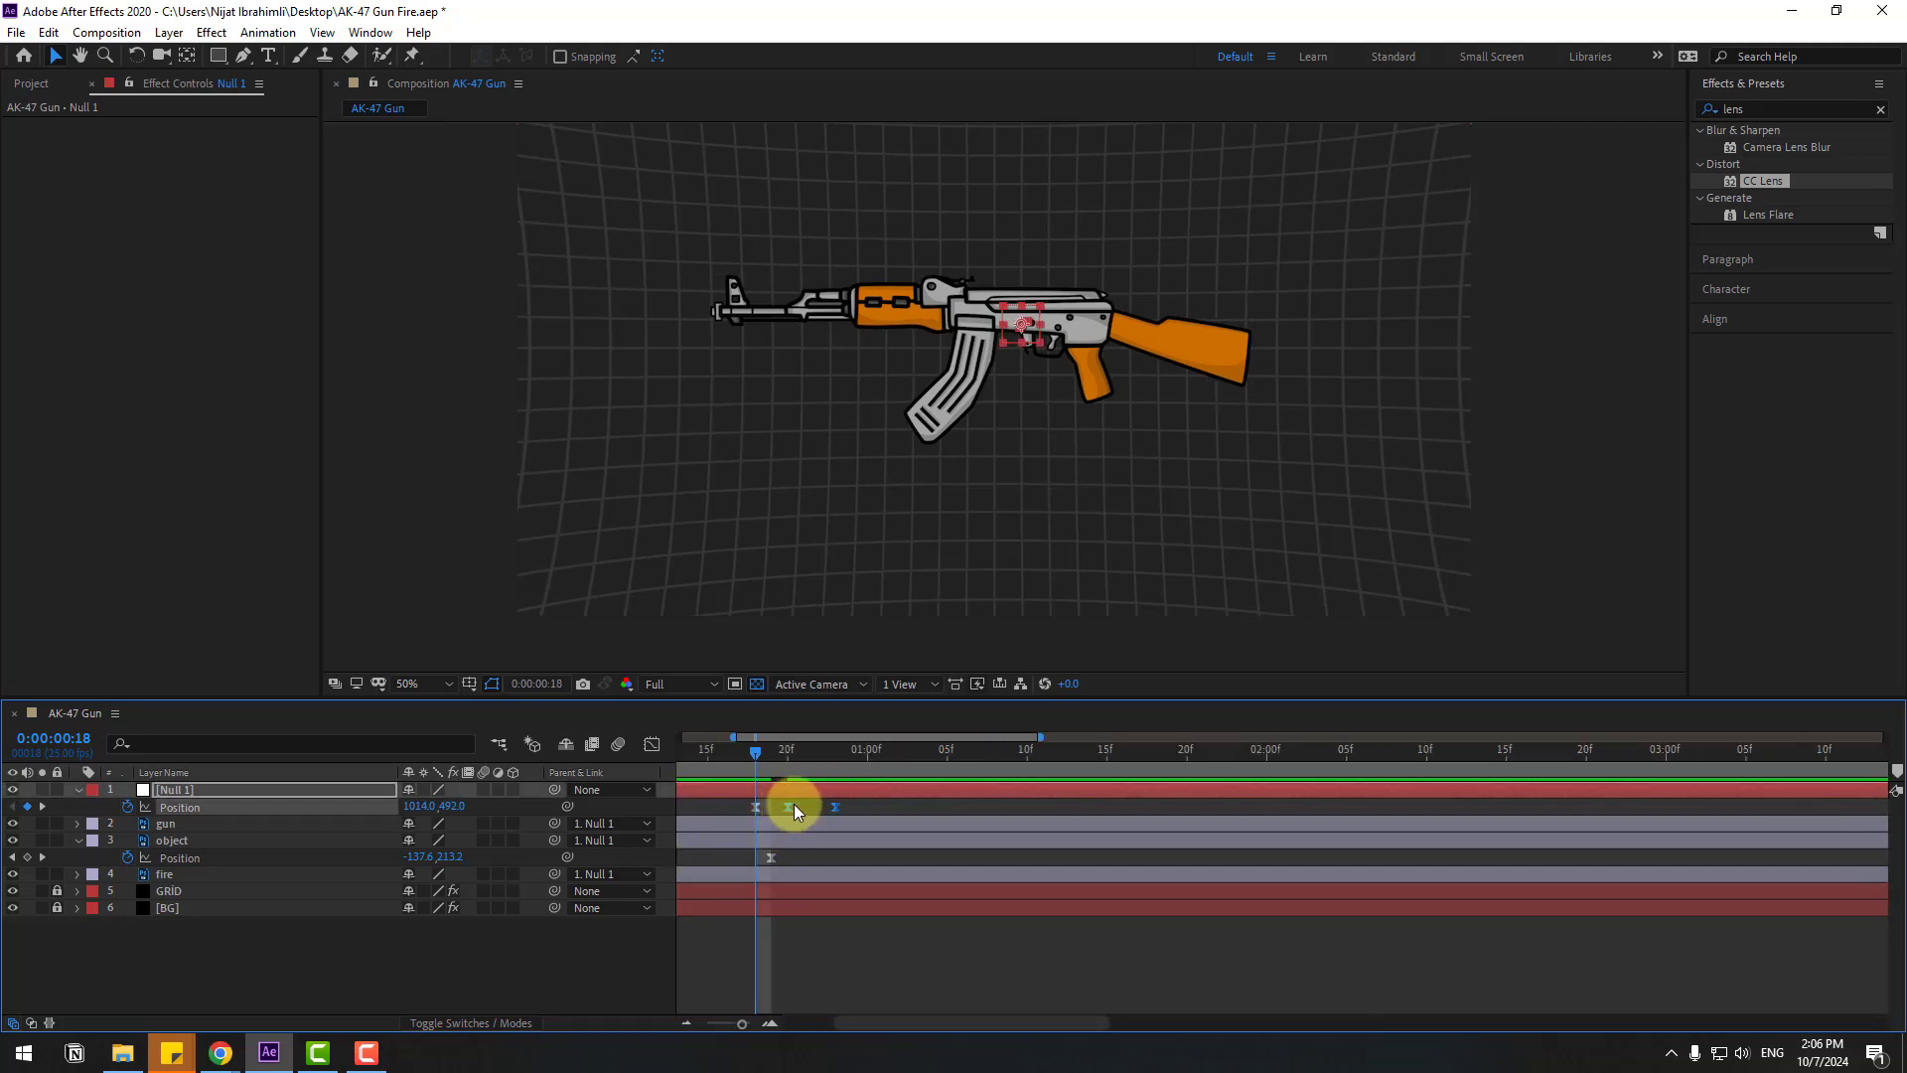
scroll(824, 806, "down", 5)
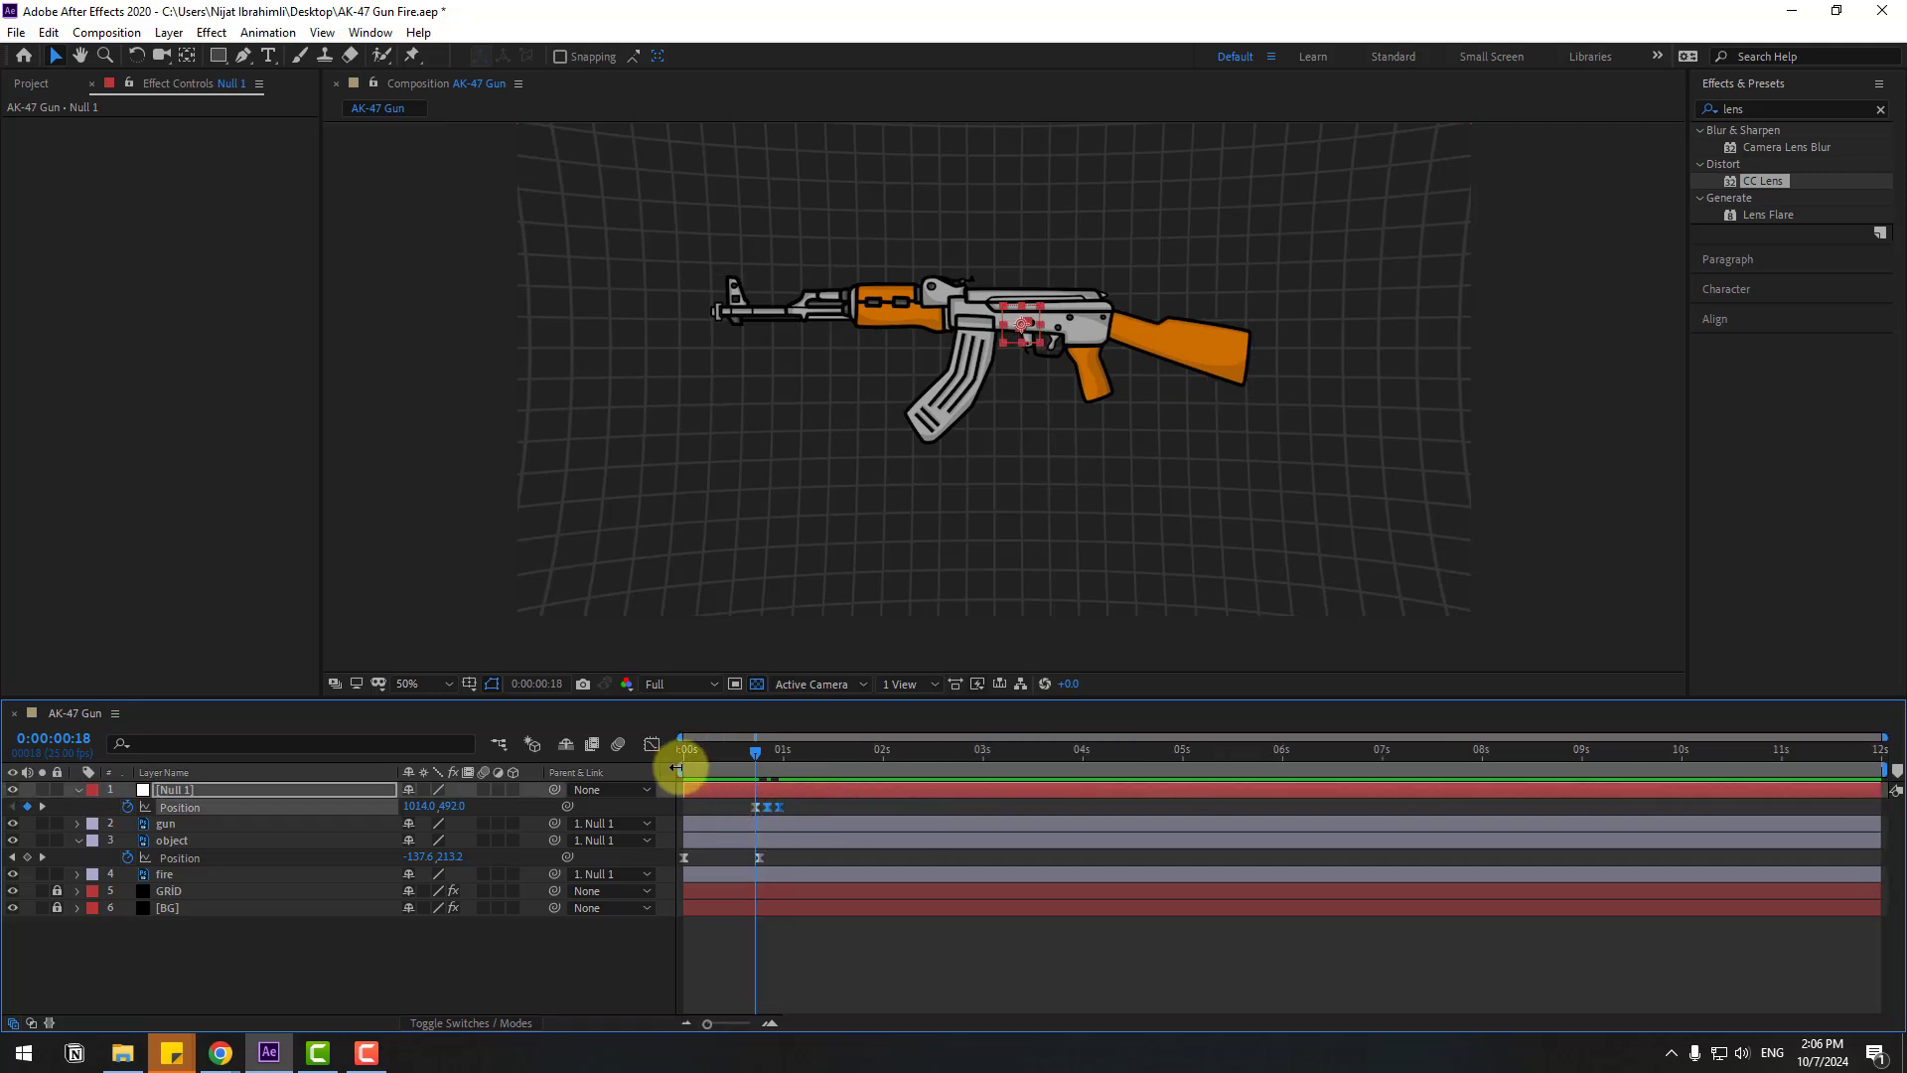
Start the work area at about 0:00:00:14 and nudge the null slightly in its middle Position keyframe at 0:00:00:21
left_click_drag(675, 767, 736, 771)
key("space")
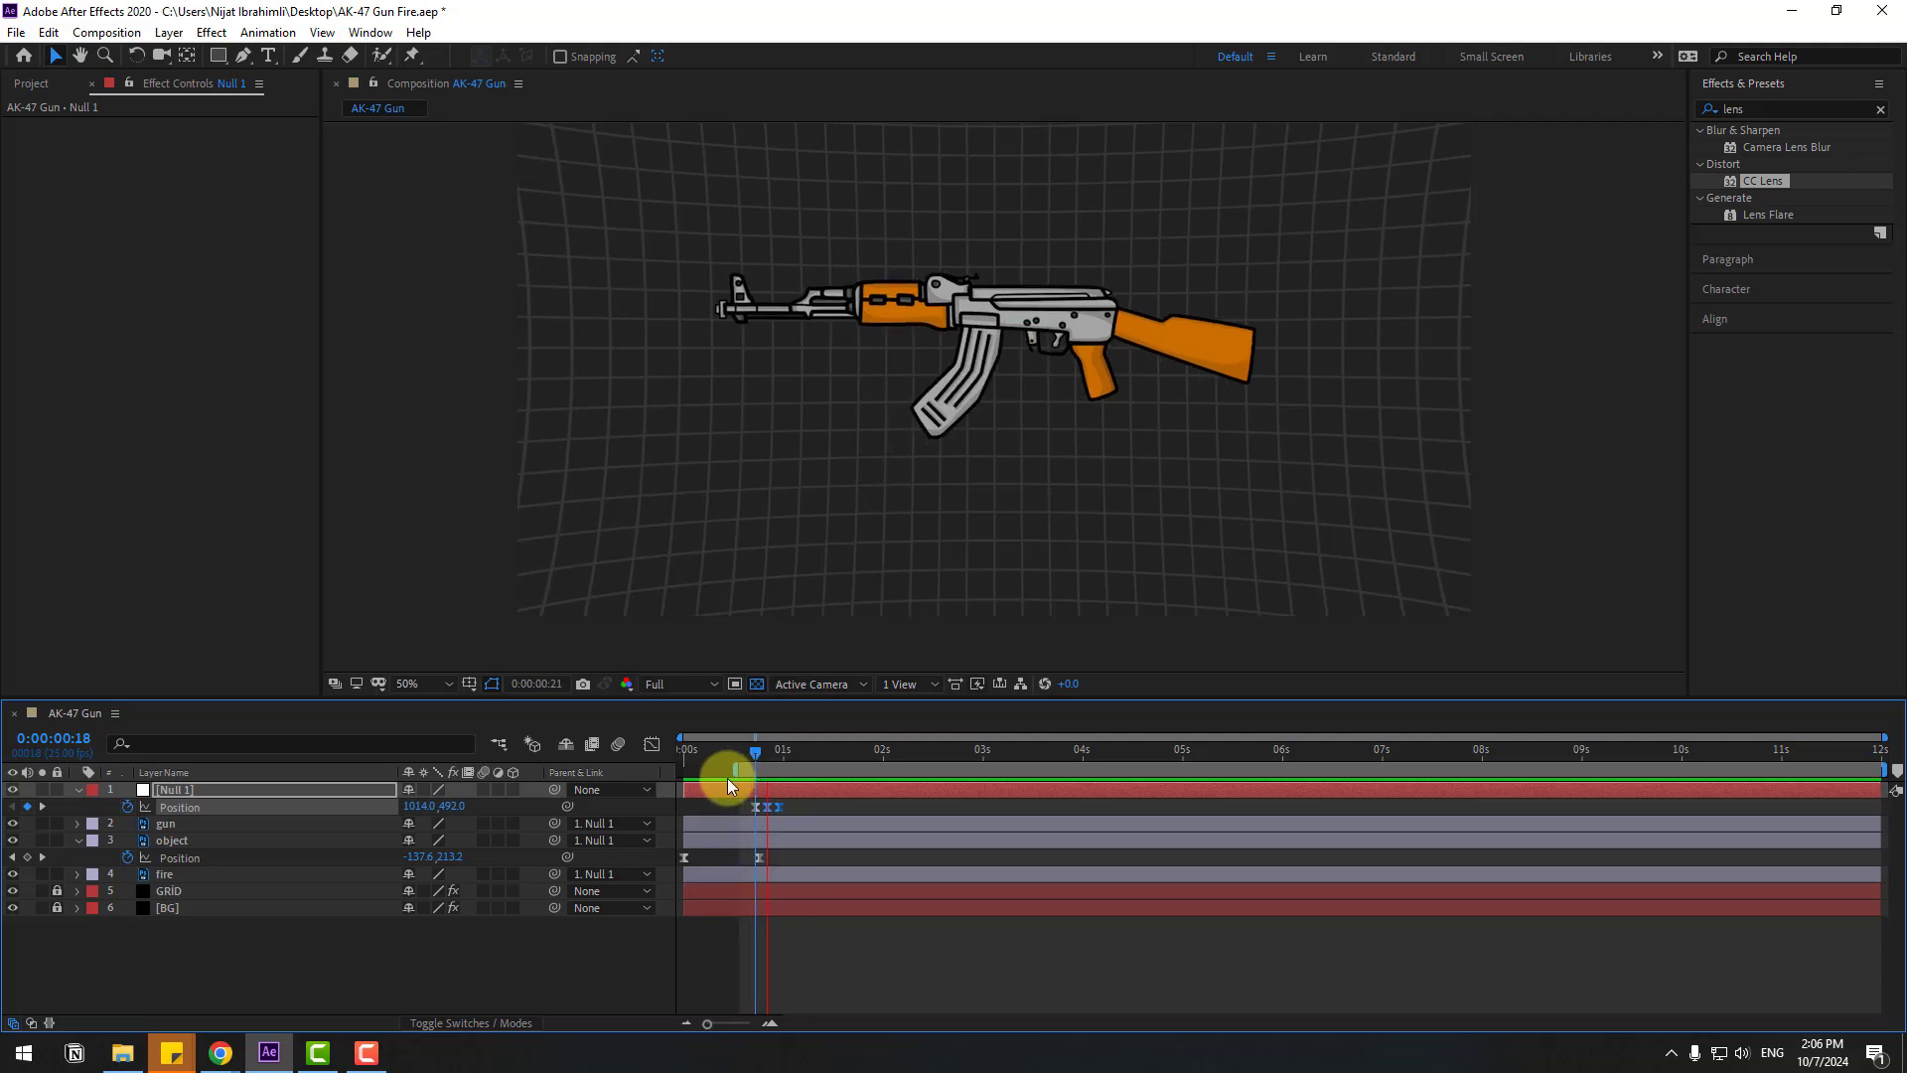
key("space")
left_click_drag(755, 751, 747, 829)
key("equal")
key("equal")
left_click_drag(1039, 312, 1031, 308)
Keyframe the null's Position at 1010, 493 on 0:00:01:02 and preview the jolt
left_click_drag(677, 753, 892, 751)
left_click(450, 806)
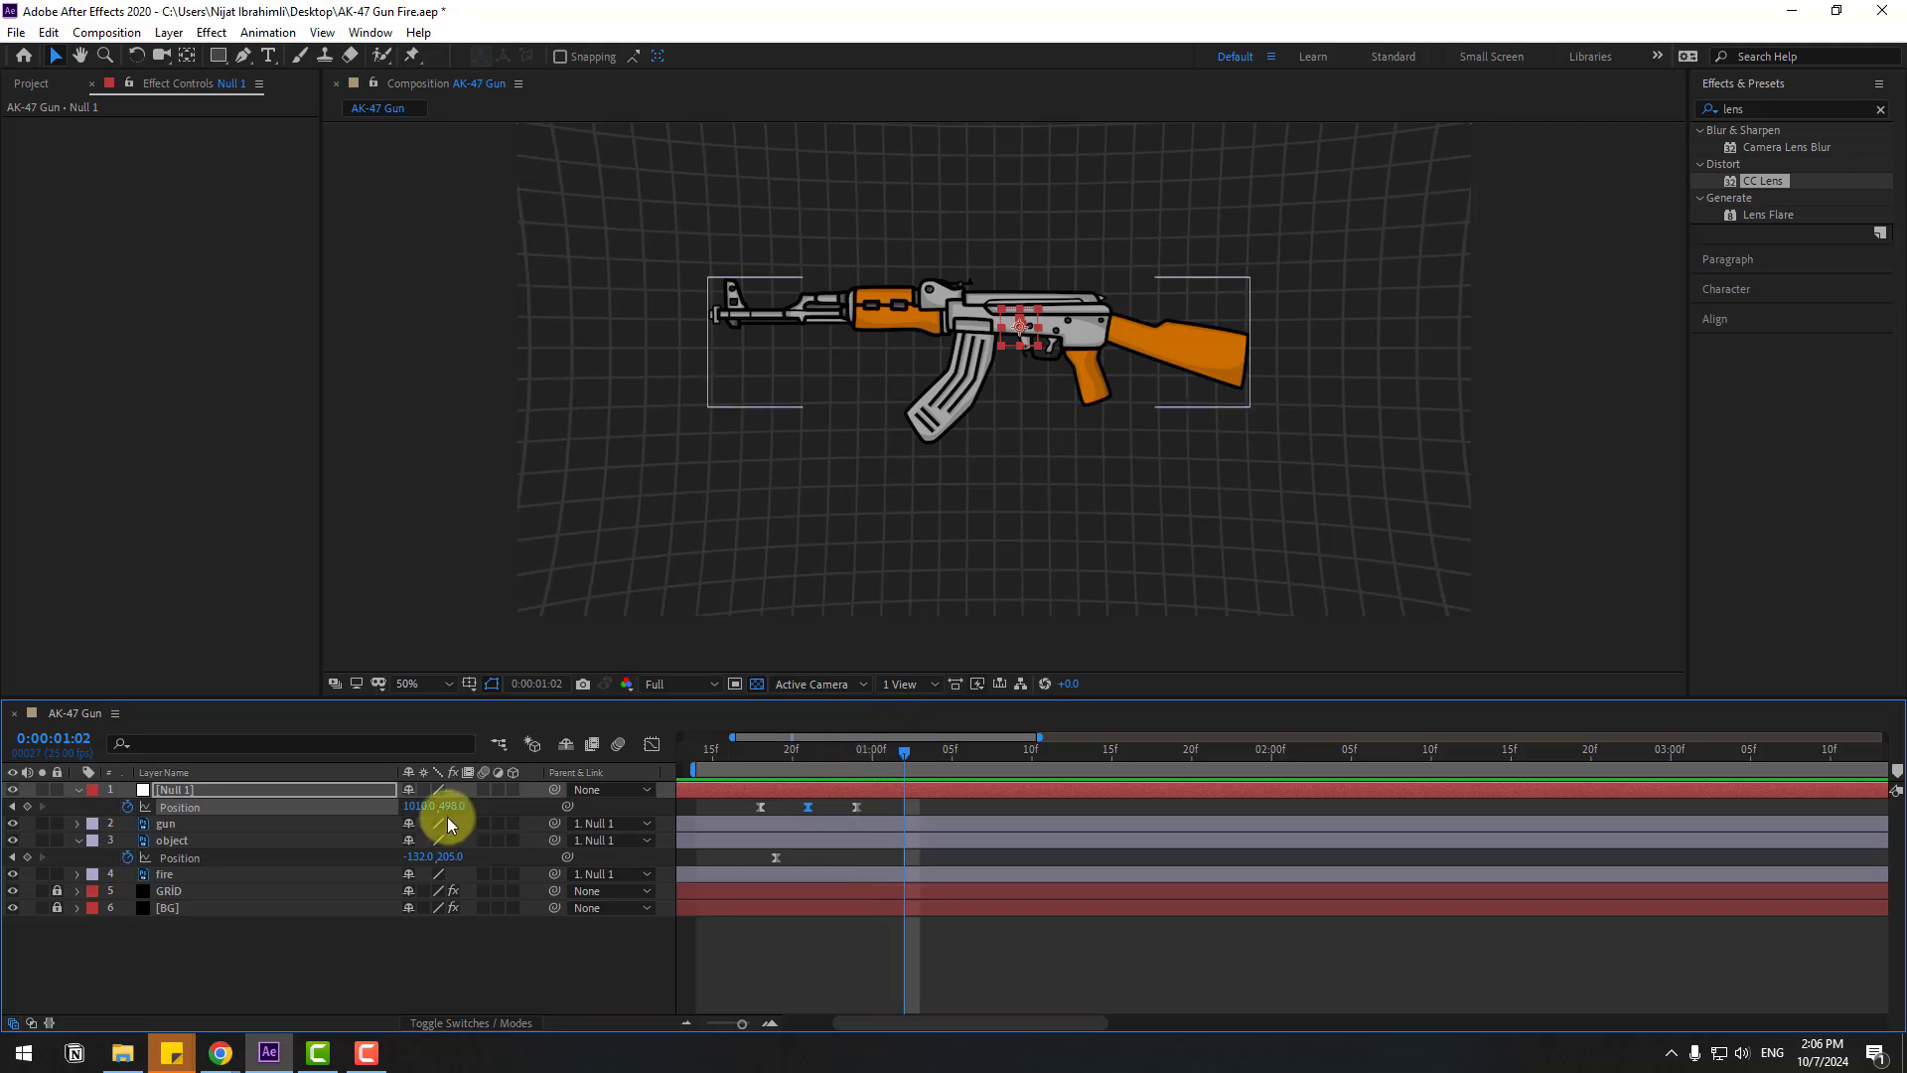
left_click_drag(448, 808, 444, 807)
key("space")
left_click(796, 552)
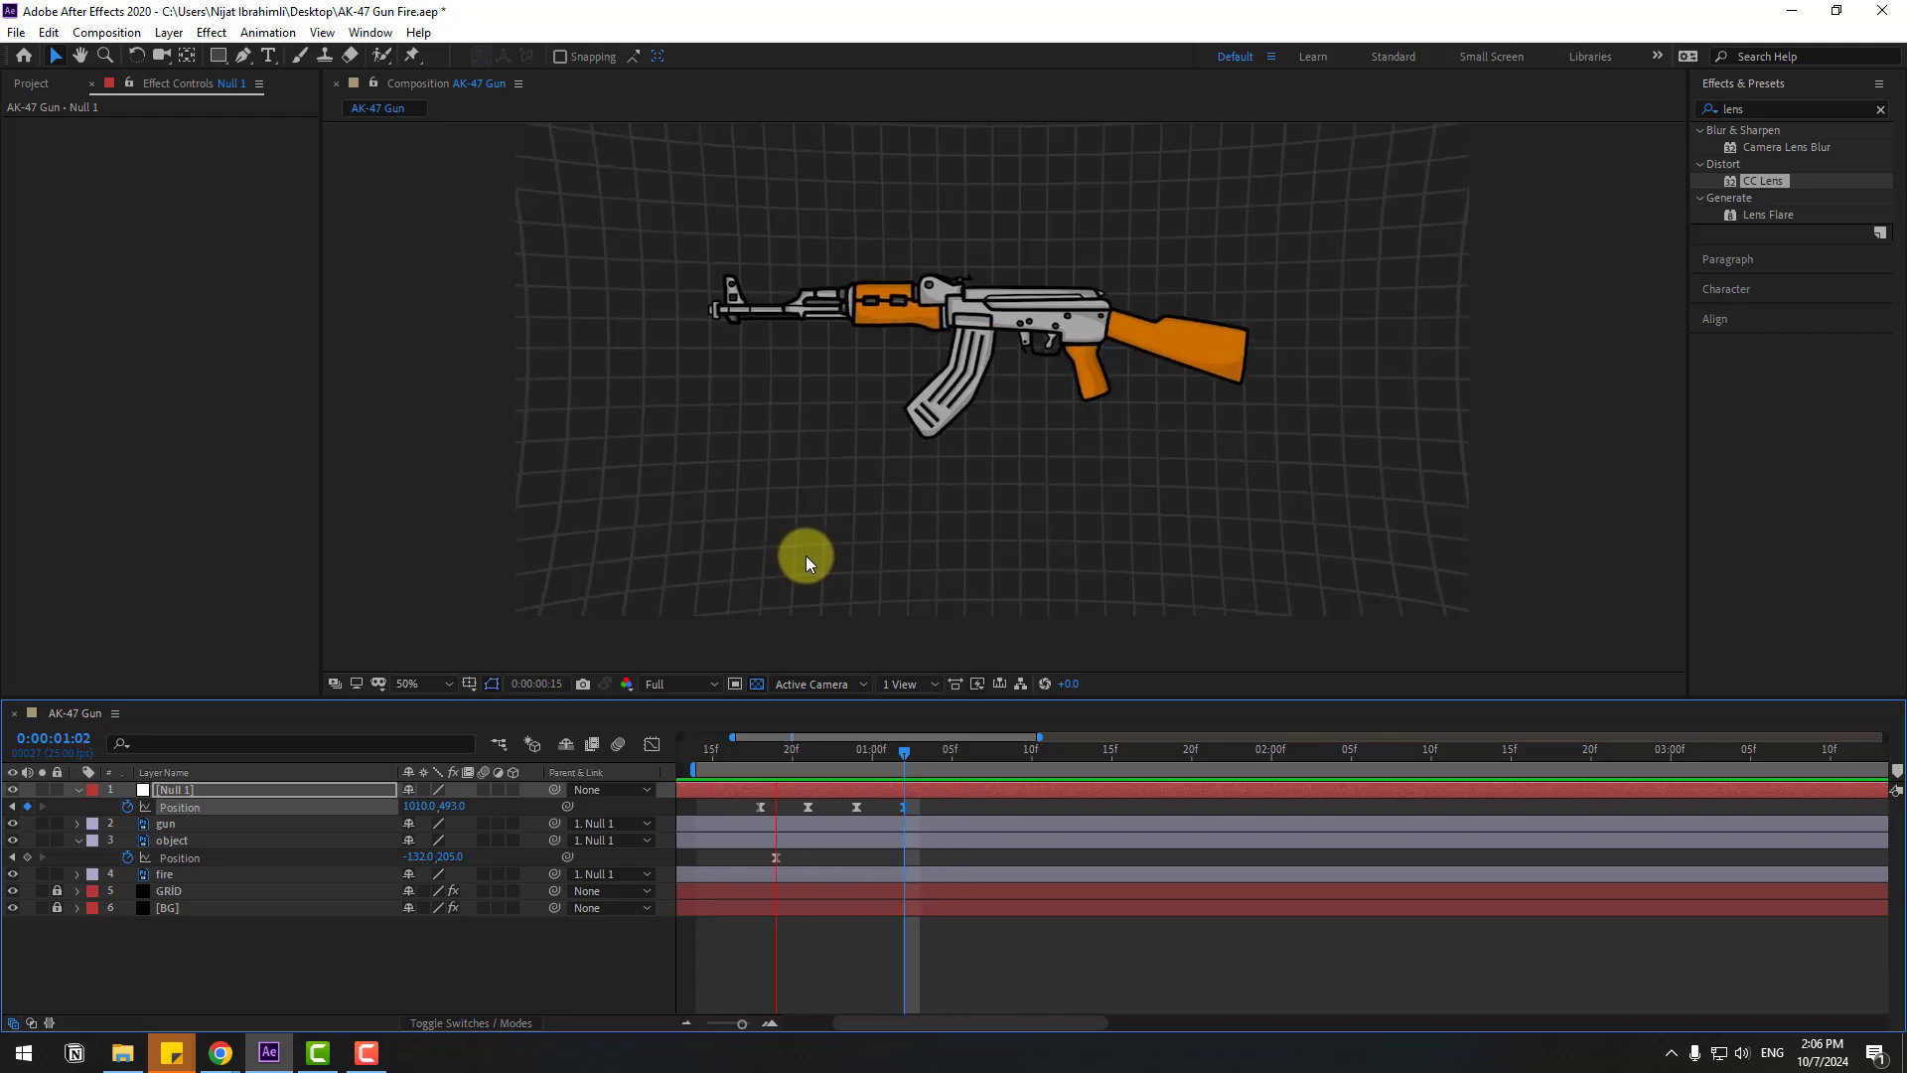
Shift all four null Position keyframes one frame earlier so they start at 0:00:00:17
left_click(936, 804)
left_click_drag(742, 849, 950, 854)
left_click_drag(873, 761, 957, 816)
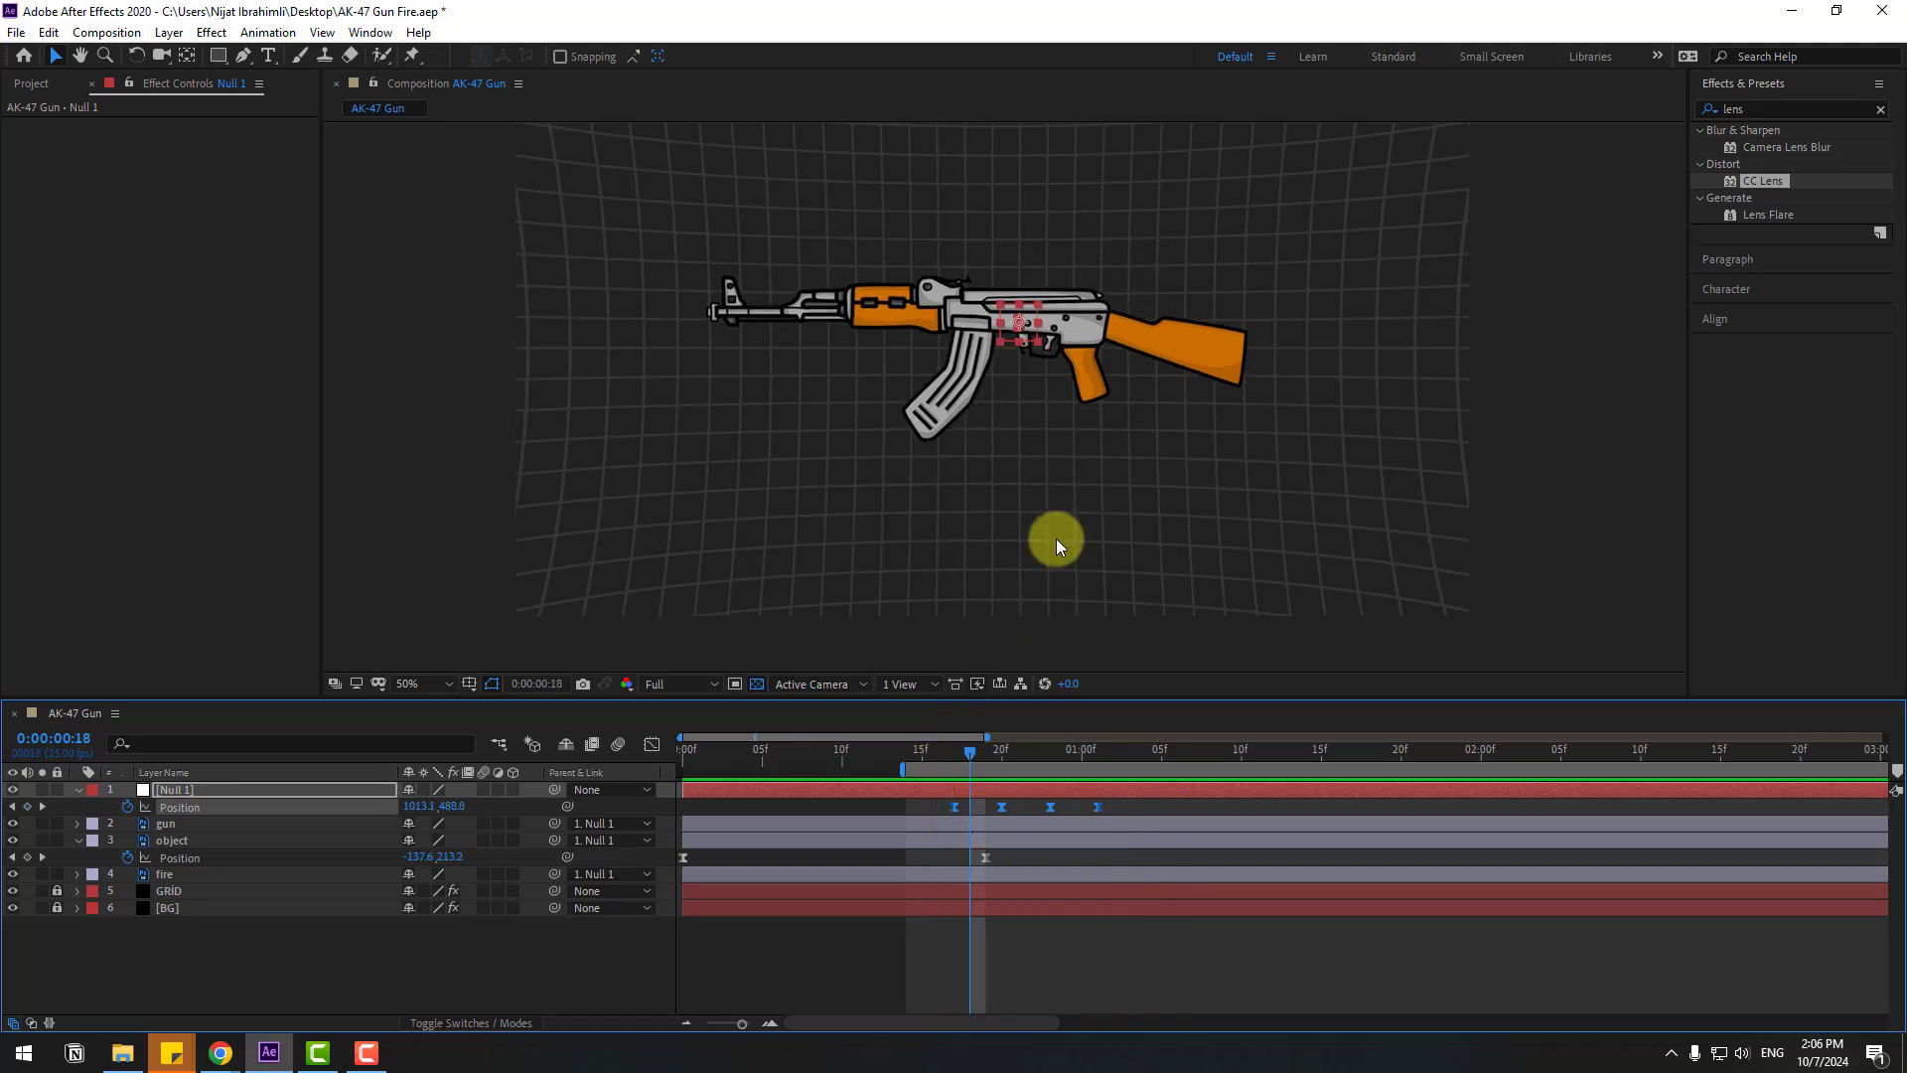
Add a Position keyframe to the null at 0:00:01:04 that holds its current position
left_click_drag(878, 755, 921, 755)
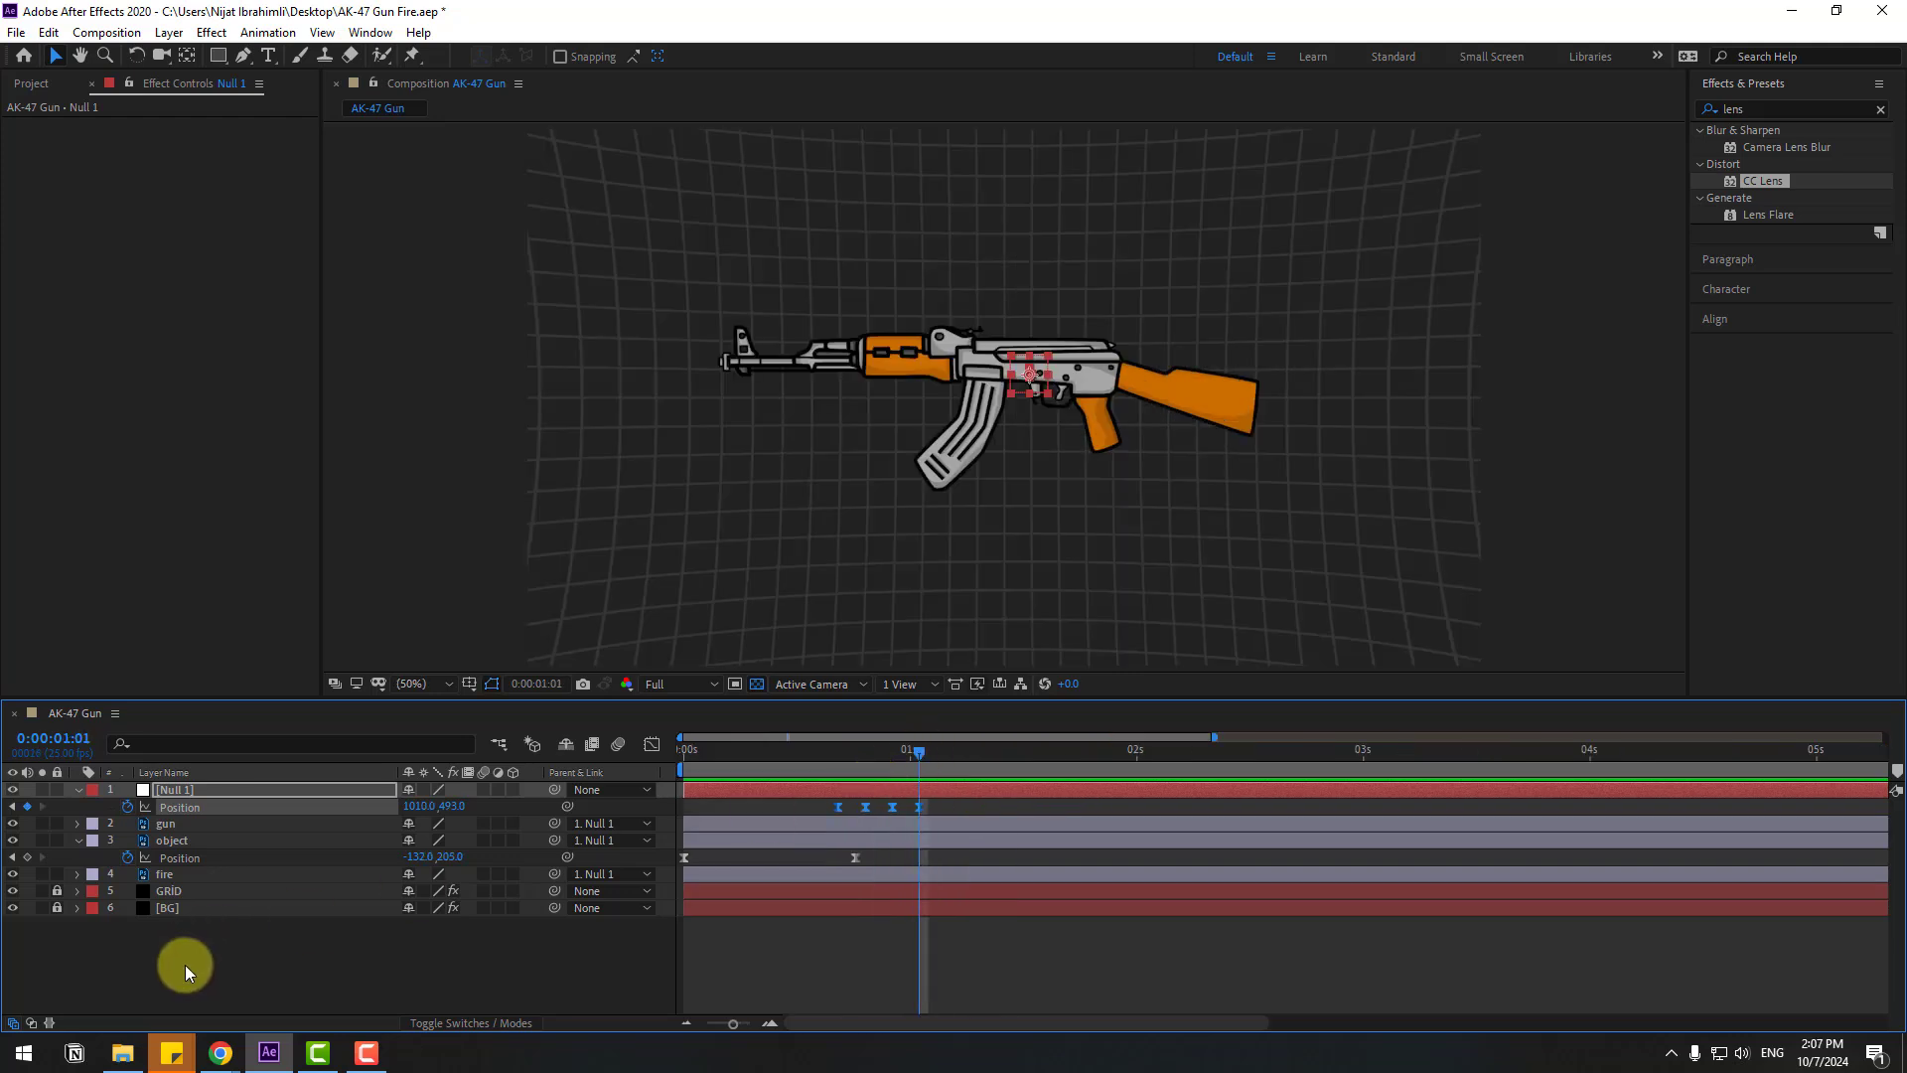
left_click(184, 968)
left_click(175, 786)
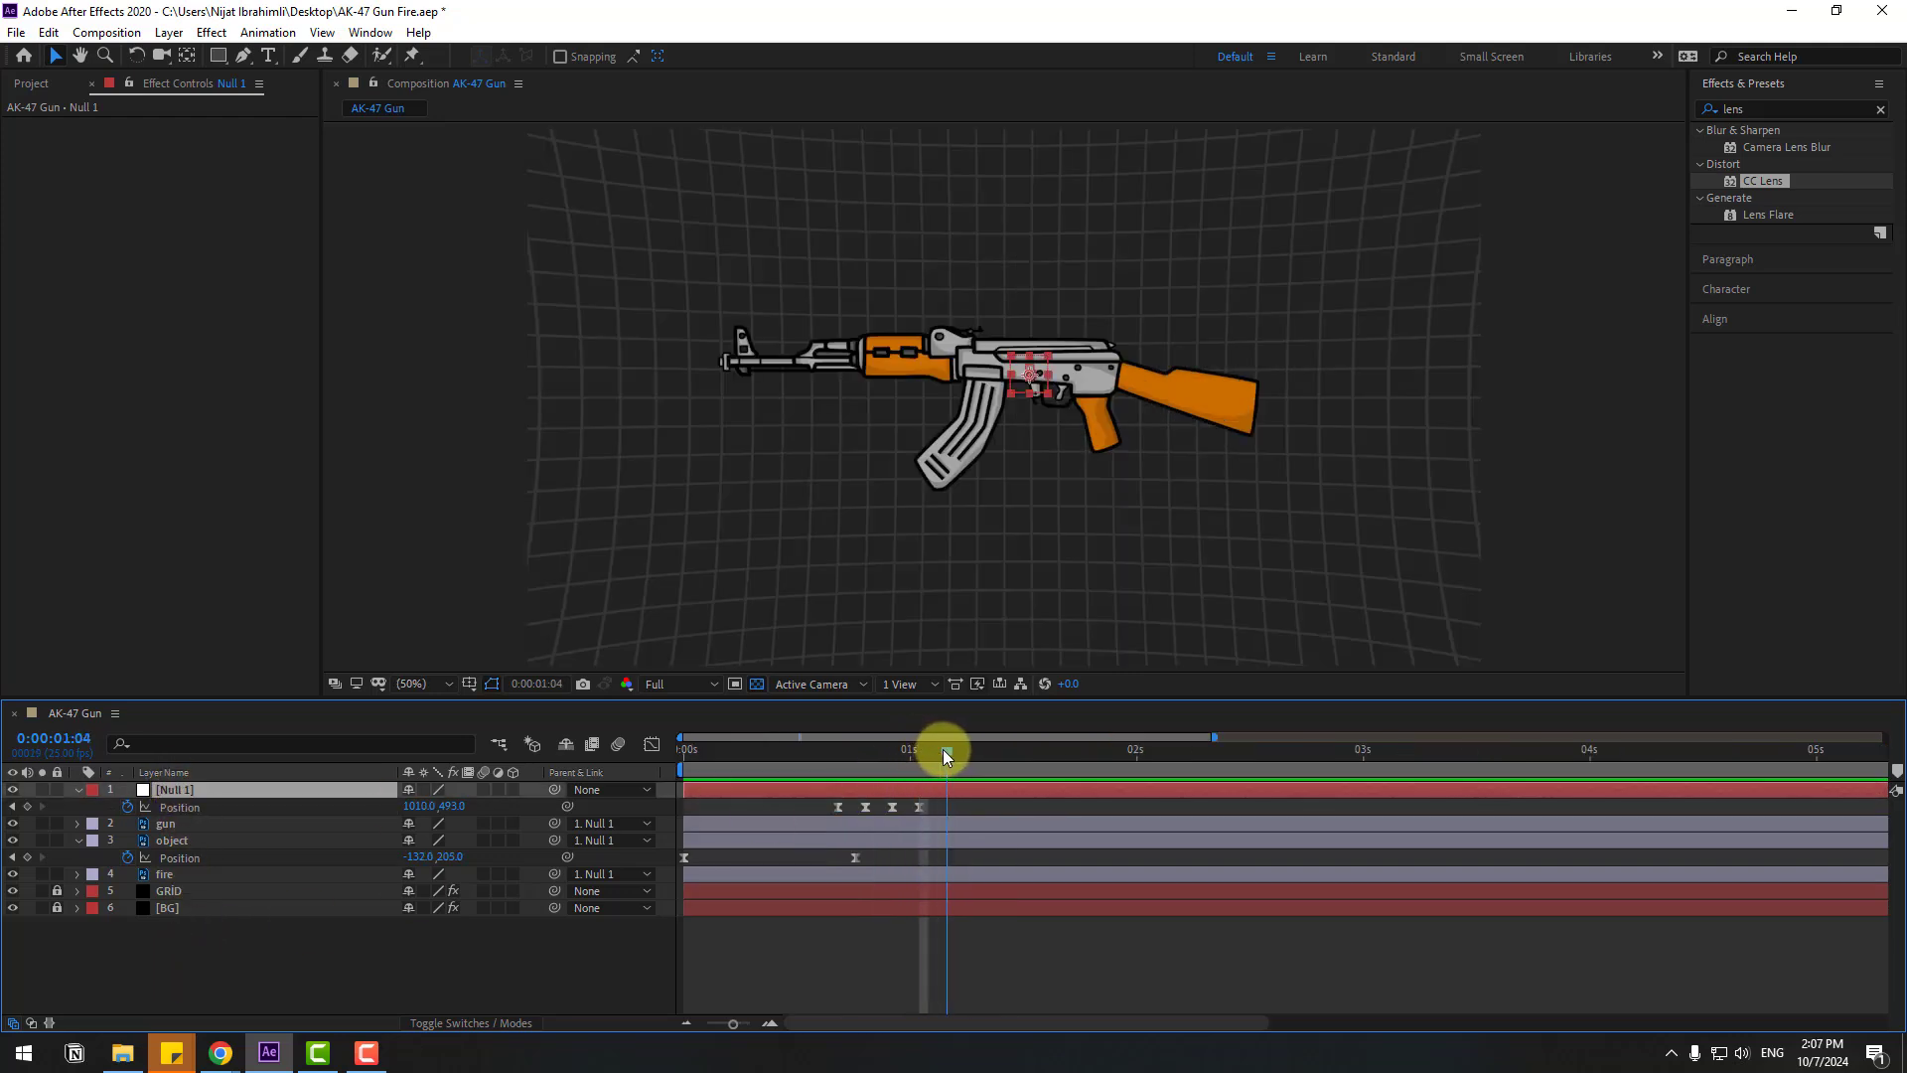
left_click(86, 840)
left_click(28, 808)
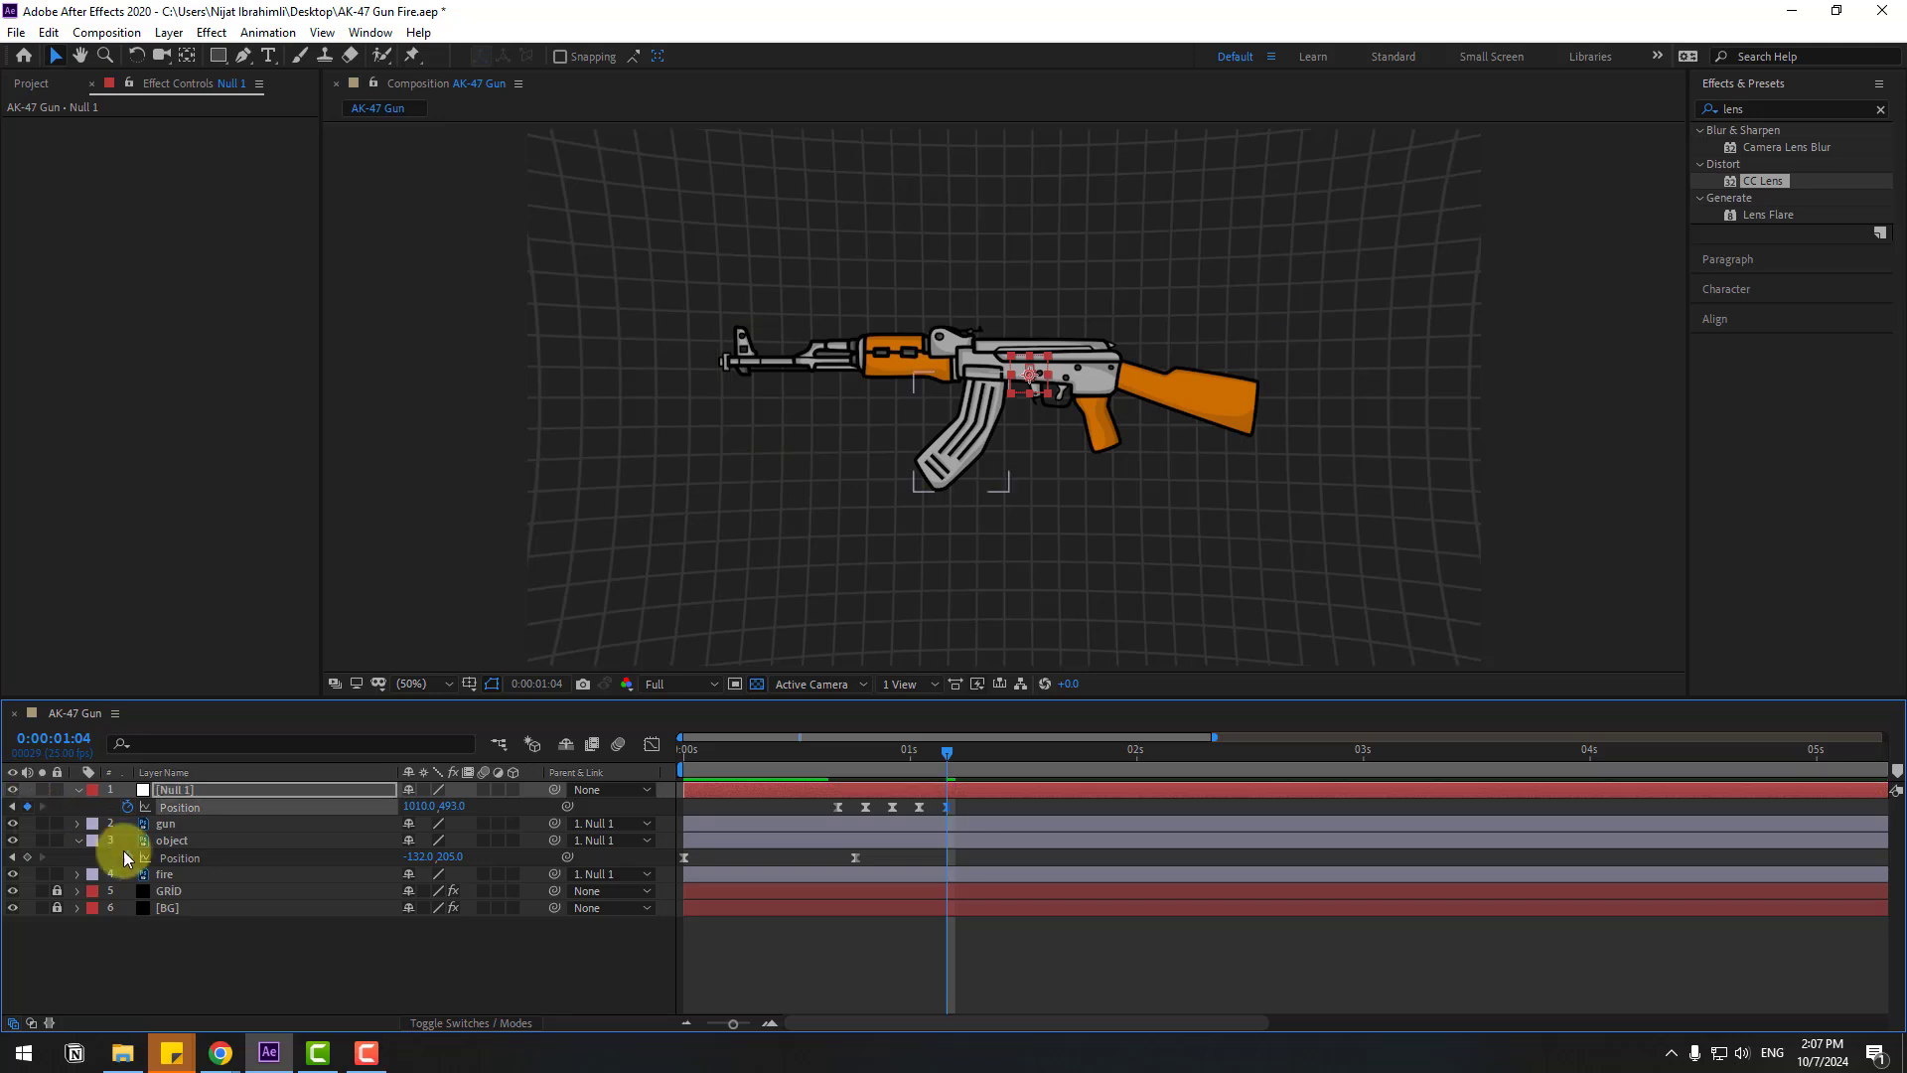
Keyframe the null's Position at 1071, 519 on 0:00:01:14 and at 974, 480 on 0:00:01:24
key("shift+Page_Down")
mouse_move(417, 805)
left_mouse_down()
mouse_move(488, 810)
mouse_move(336, 812)
mouse_move(417, 814)
left_mouse_up()
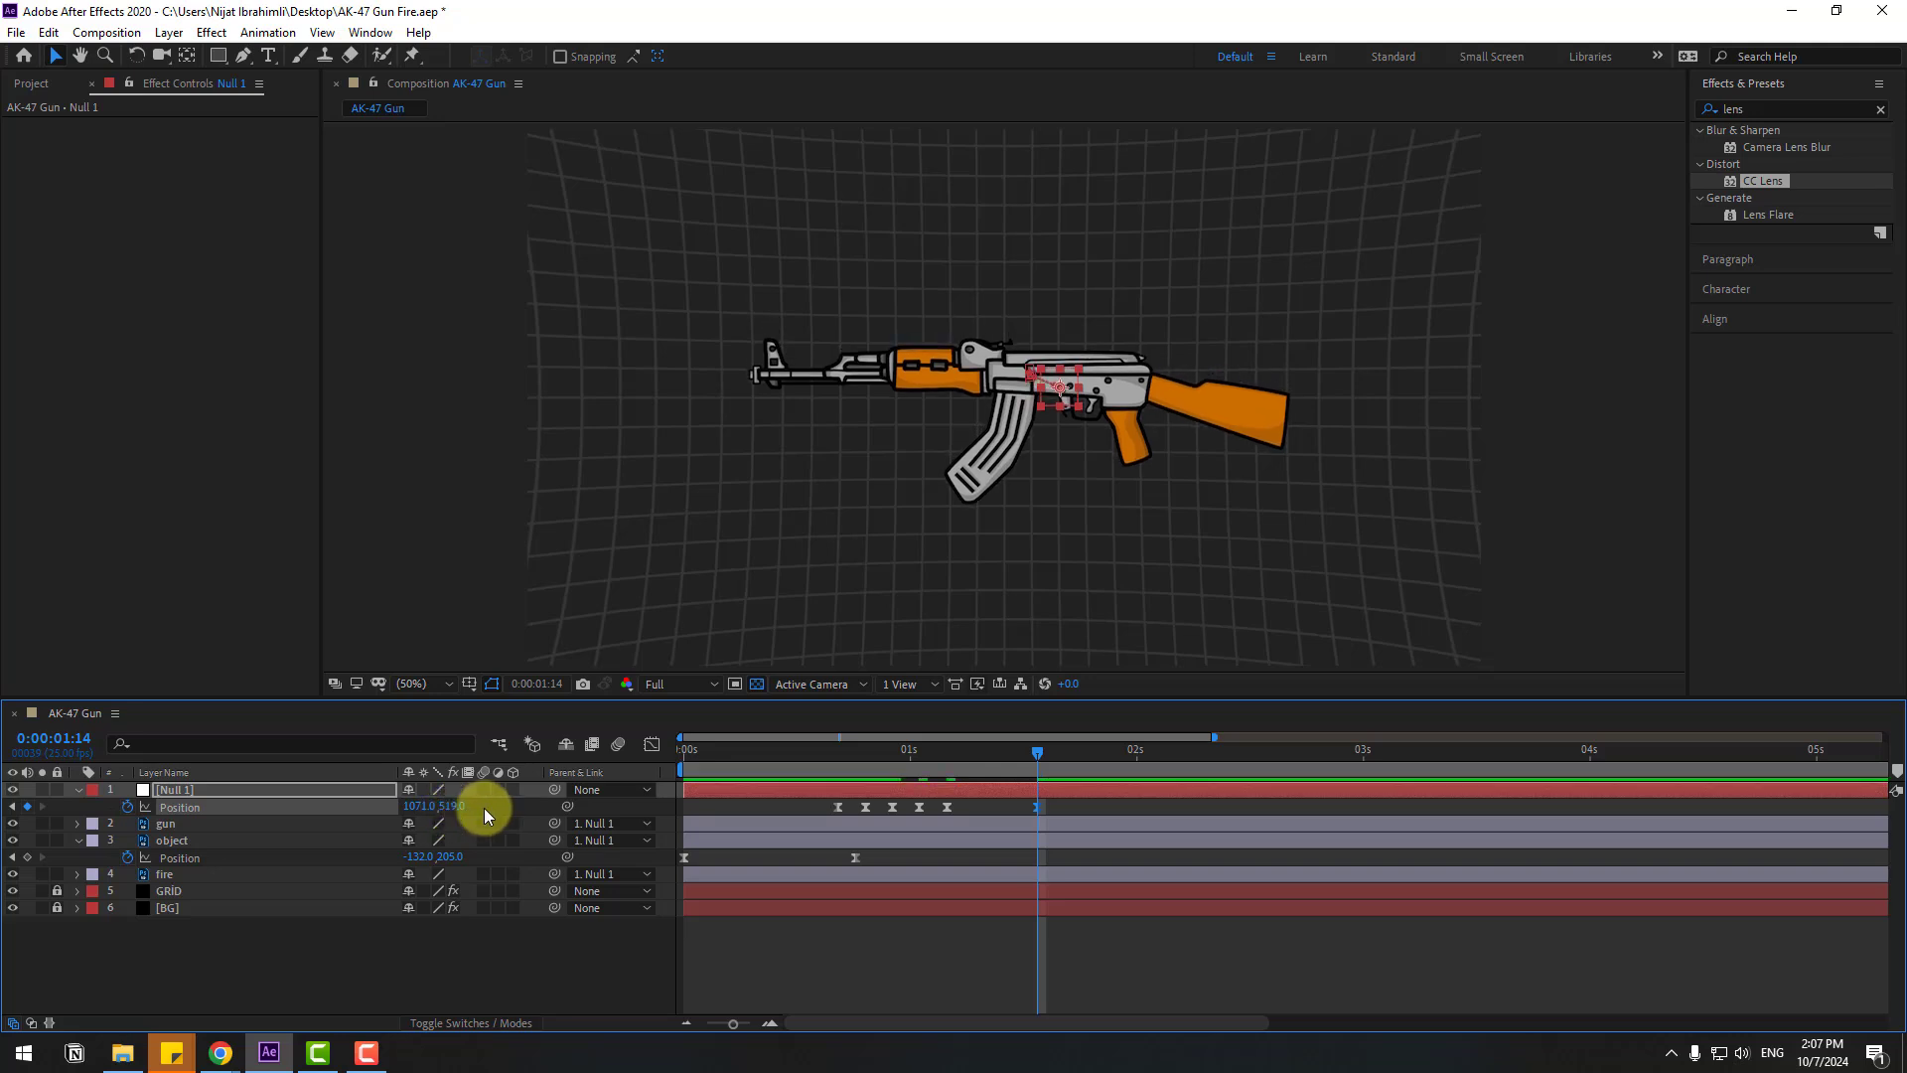
key("shift+Page_Down")
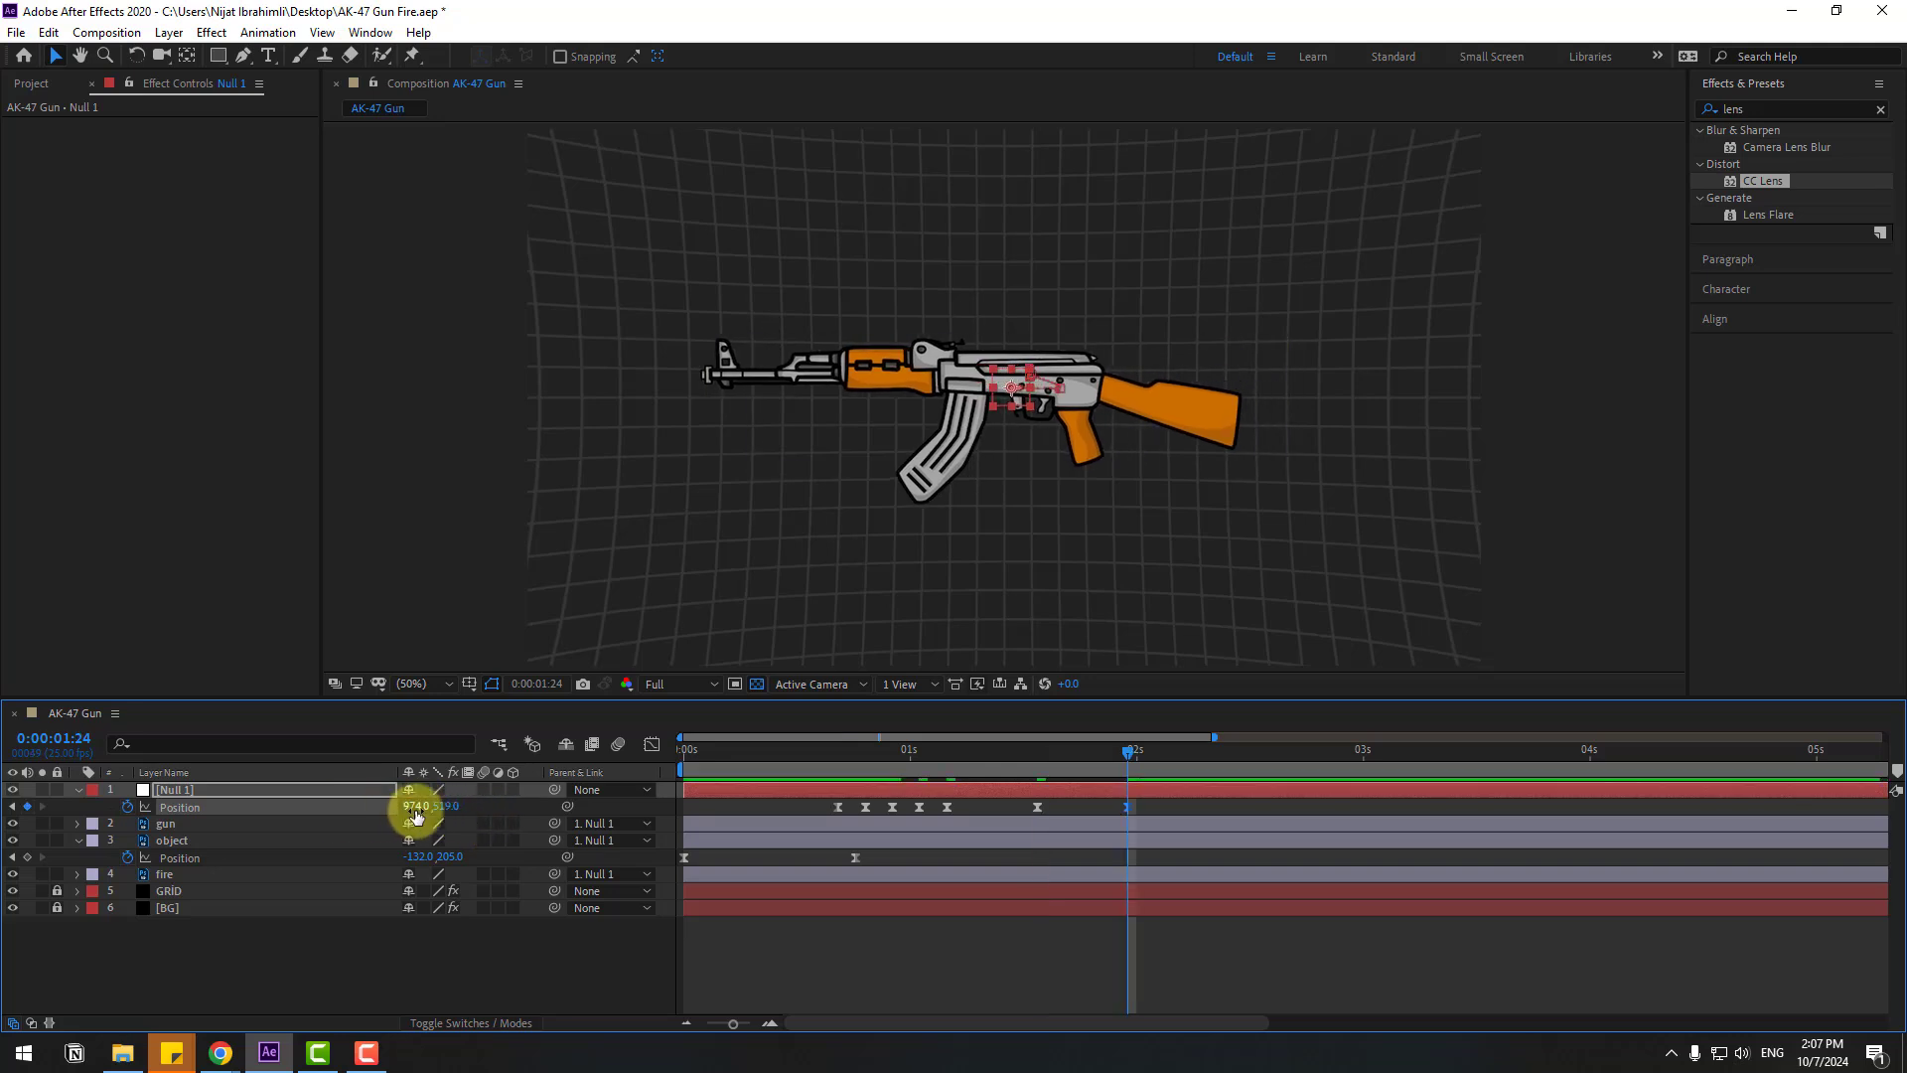
left_click_drag(936, 755, 1131, 735)
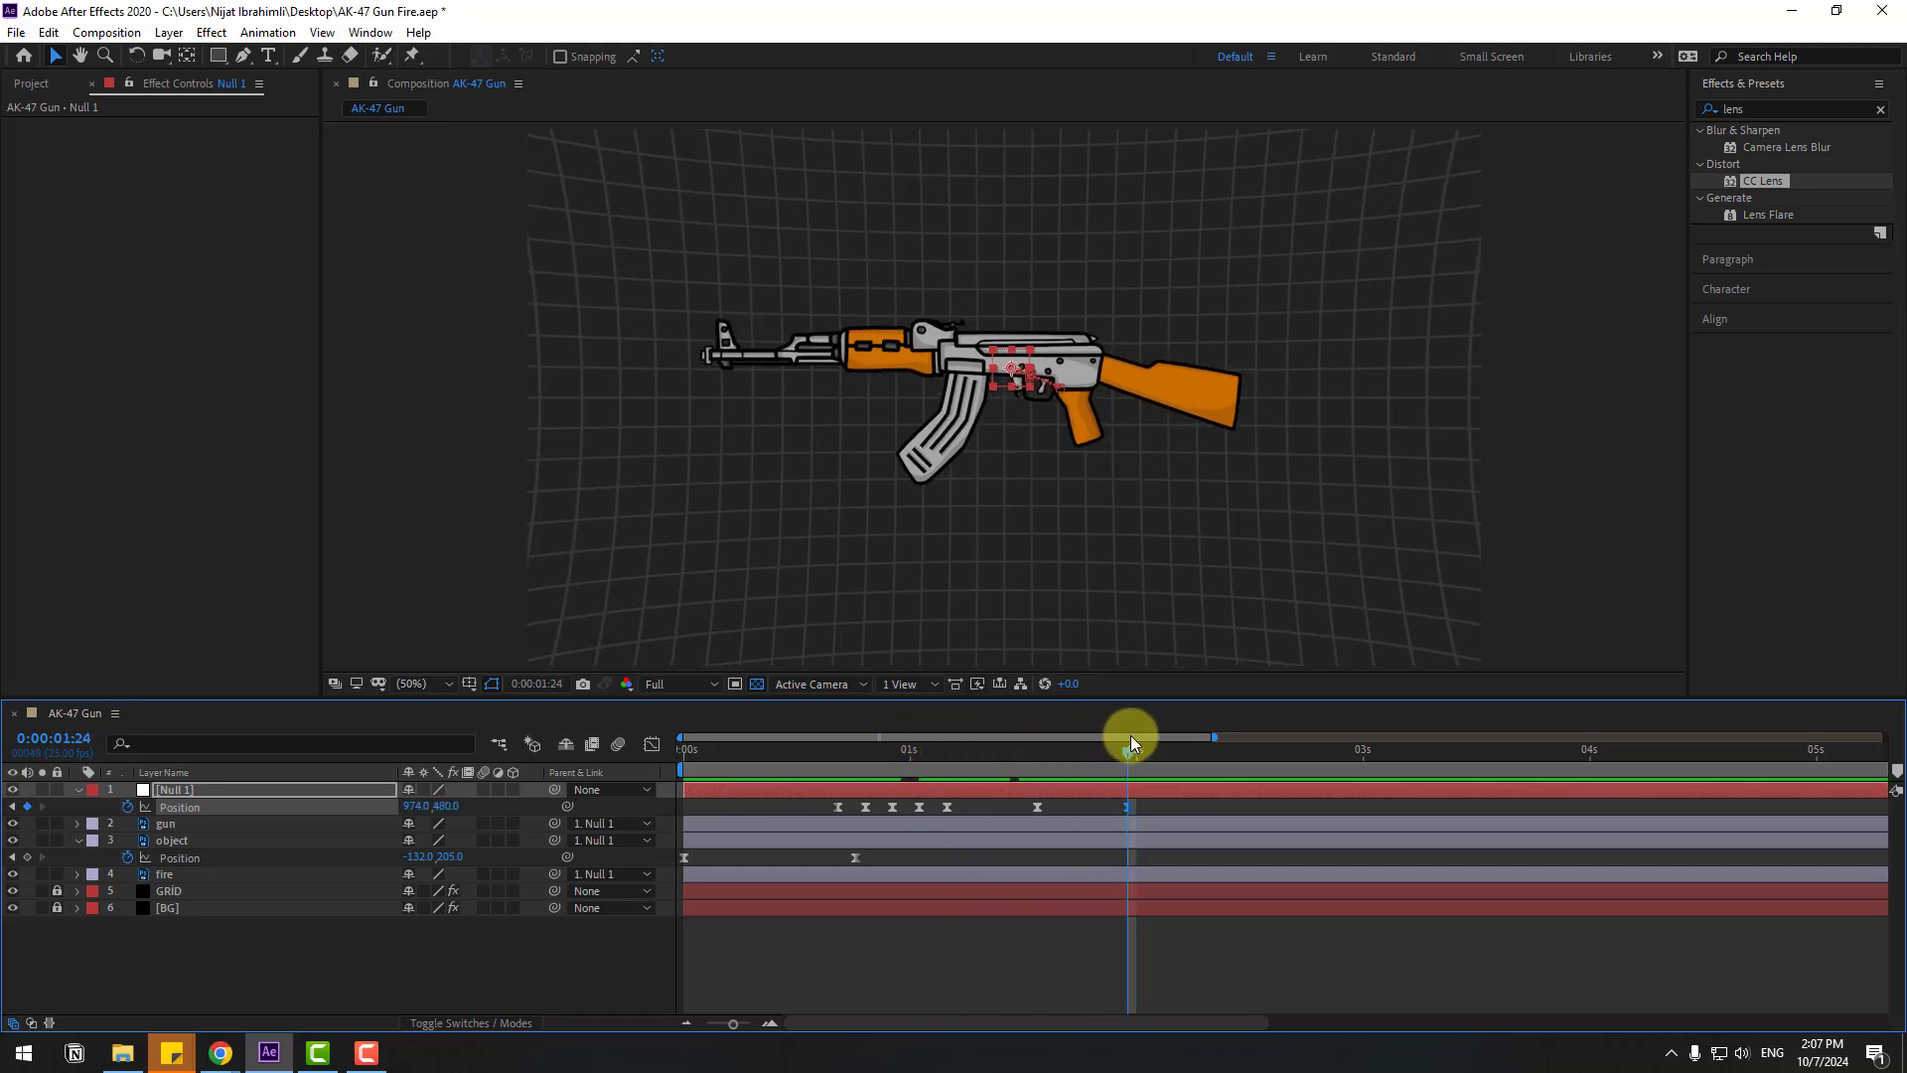
Show the null's Rotation along with its Position and keyframe it at 0° on 0:00:01:04
left_click_drag(1005, 749, 943, 752)
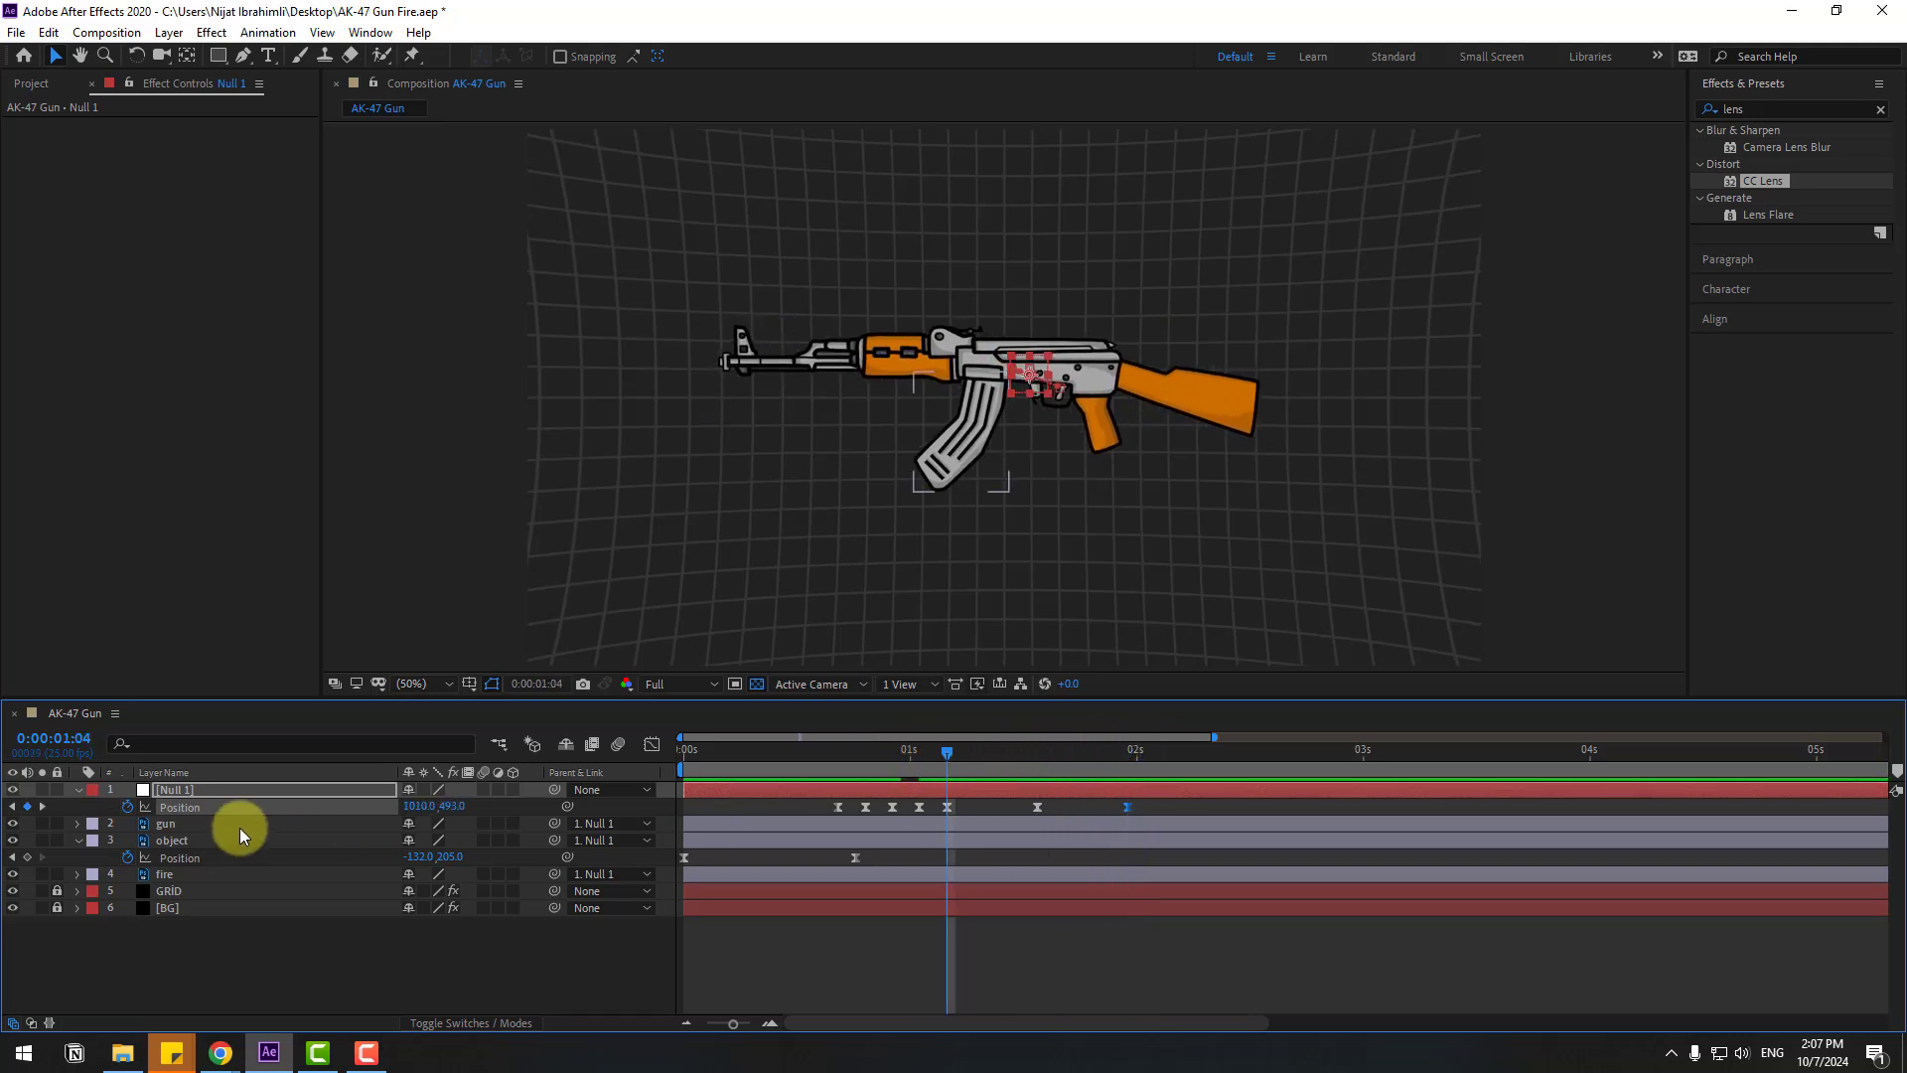
key("shift+r")
left_click(127, 823)
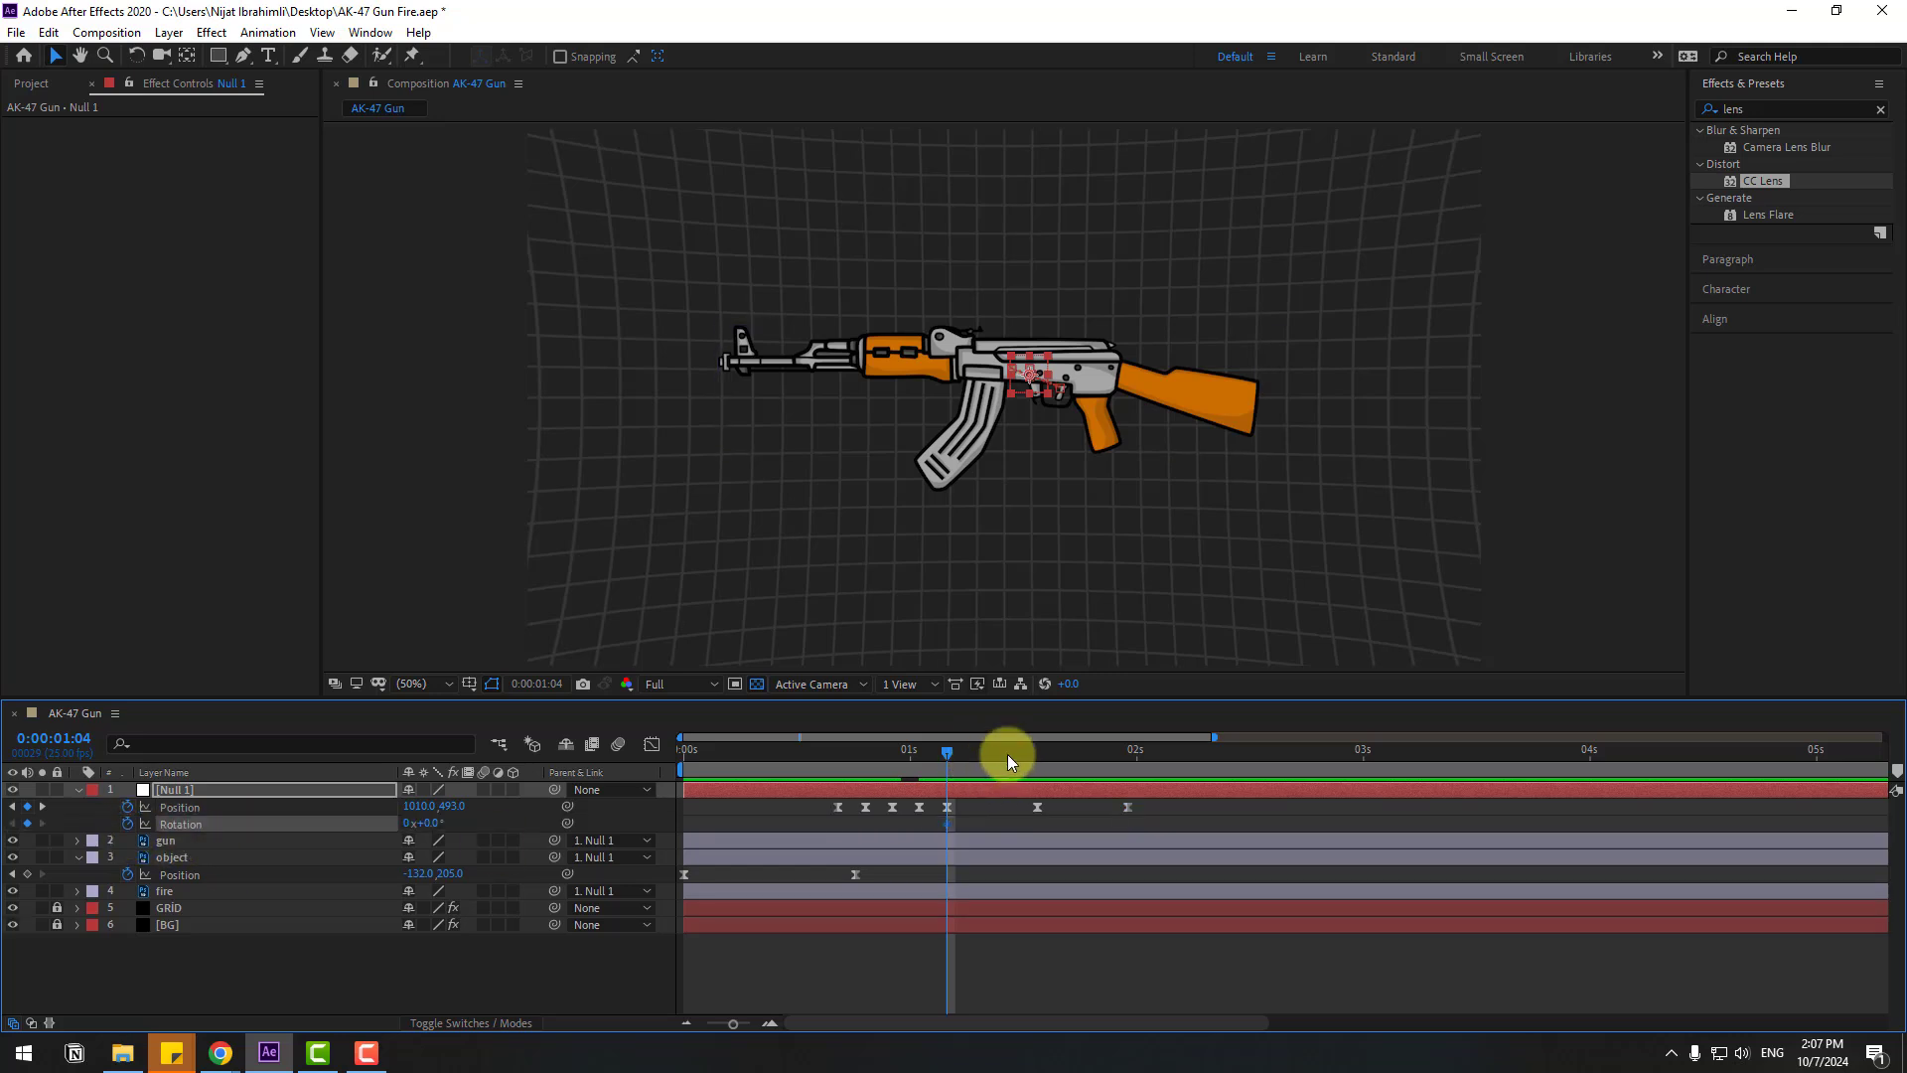
Keyframe the null's Rotation at 6° on 0:00:01:14 and at -1° on 0:00:01:24
left_click_drag(958, 755, 1029, 753)
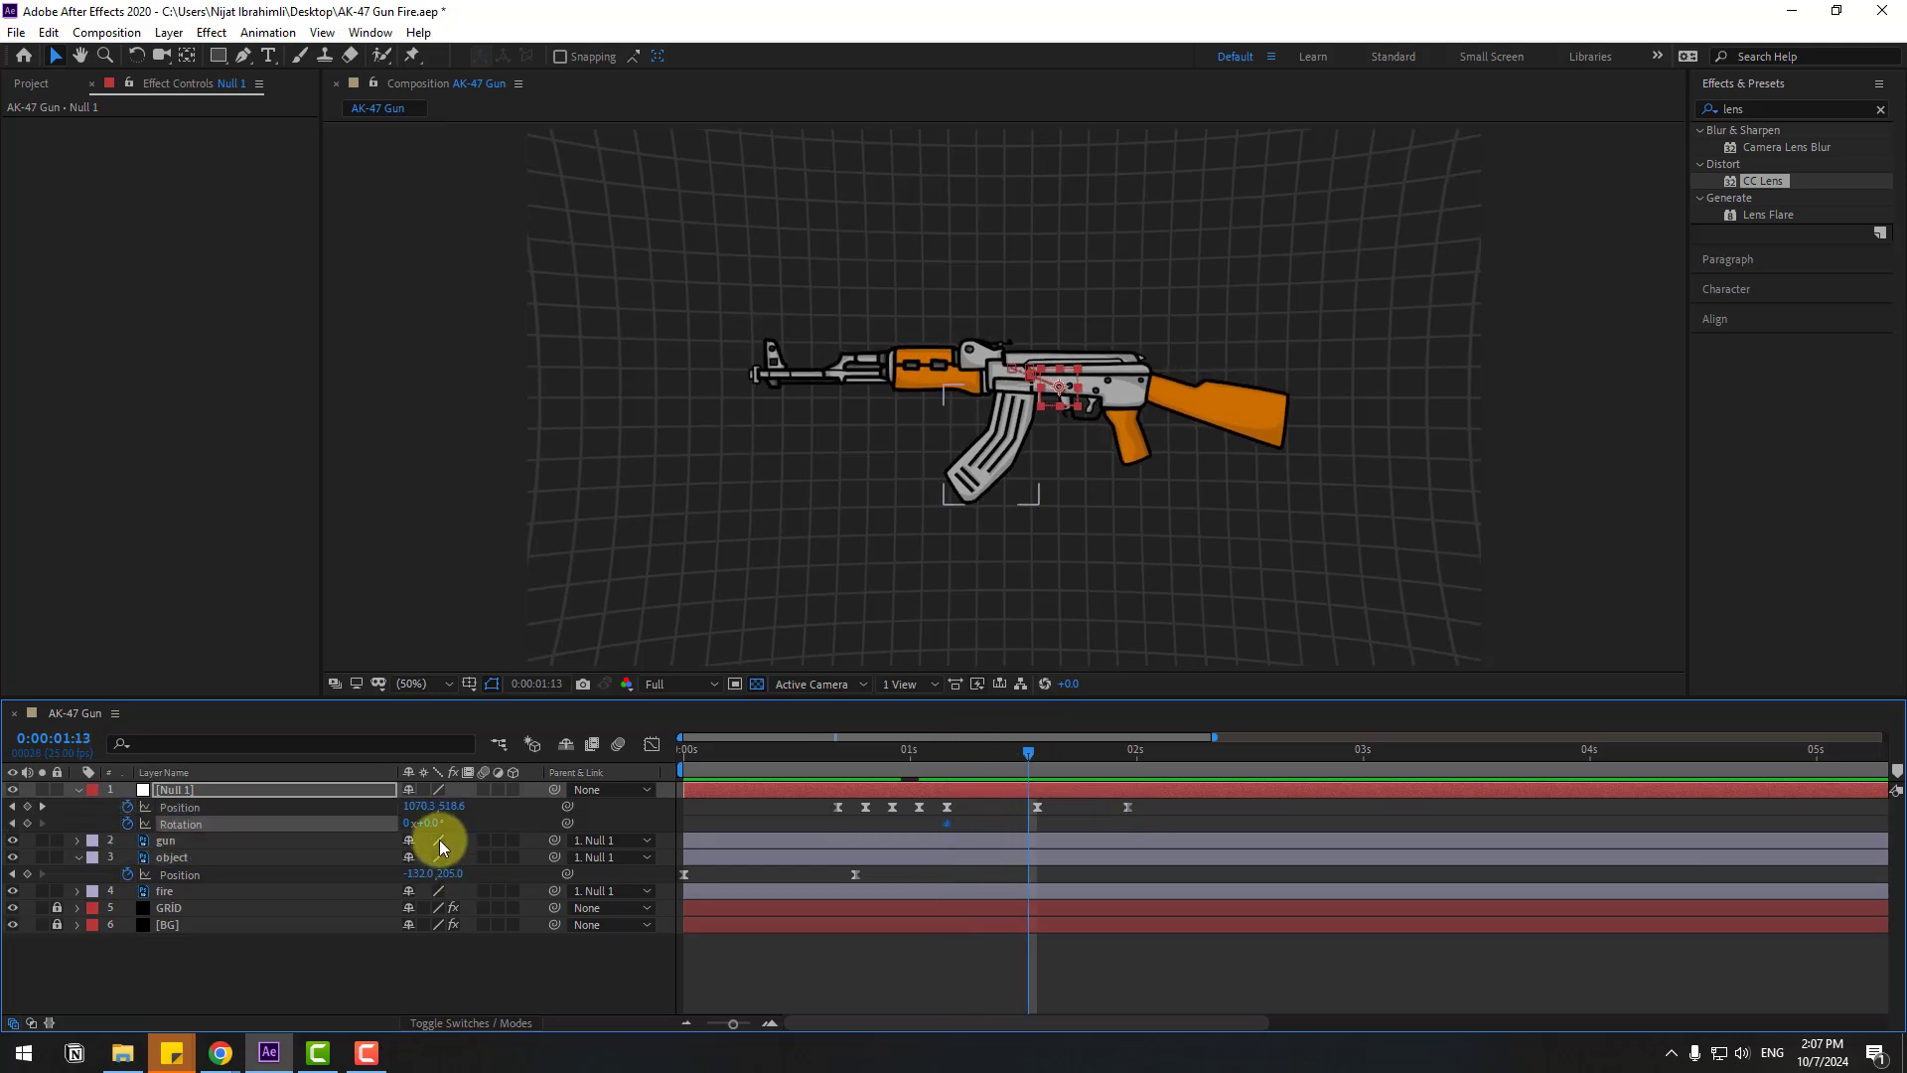
key("Page_Down")
left_click_drag(422, 827, 427, 823)
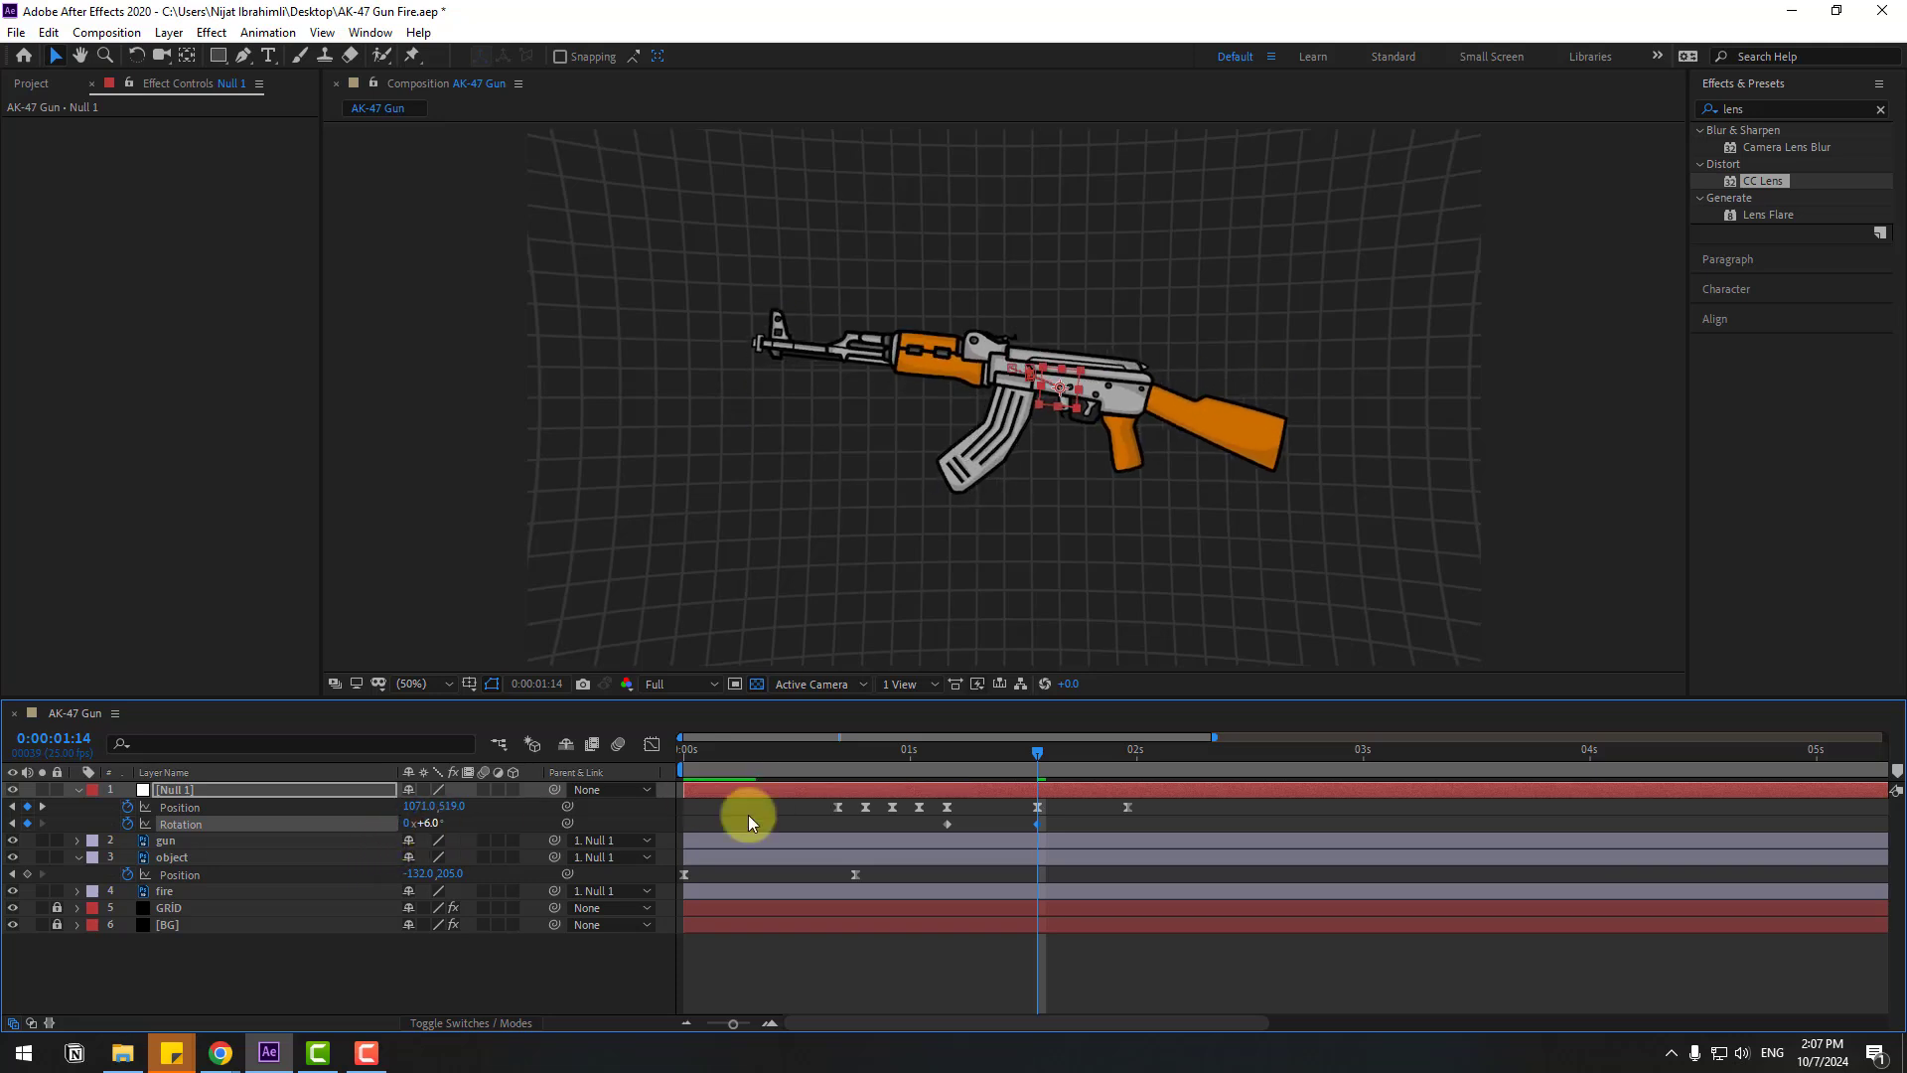
left_click_drag(1054, 761, 1126, 759)
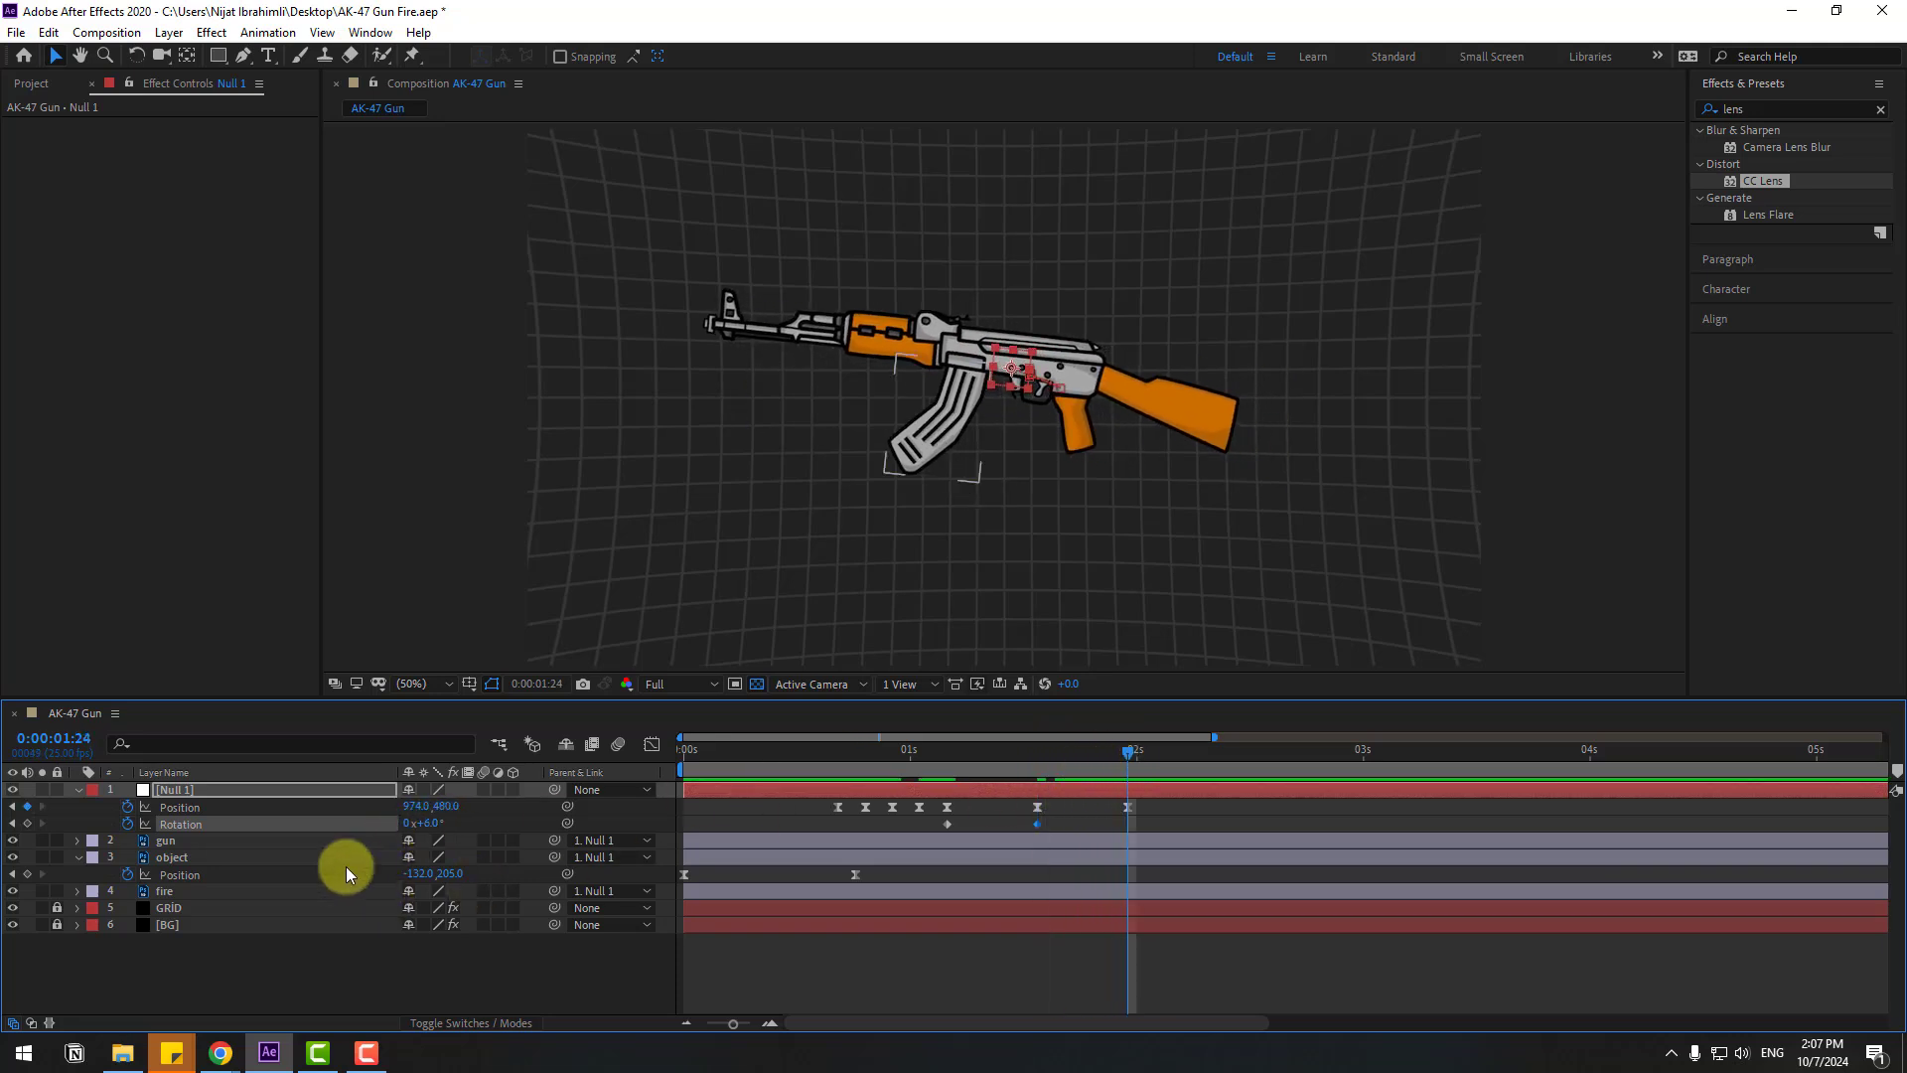
left_click_drag(431, 829, 425, 822)
Apply Easy Ease to the null's three Rotation keyframes
mouse_move(946, 756)
left_mouse_down()
mouse_move(1149, 757)
mouse_move(948, 761)
left_mouse_up()
left_click_drag(1159, 826, 955, 824)
right_click(949, 826)
mouse_move(1003, 806)
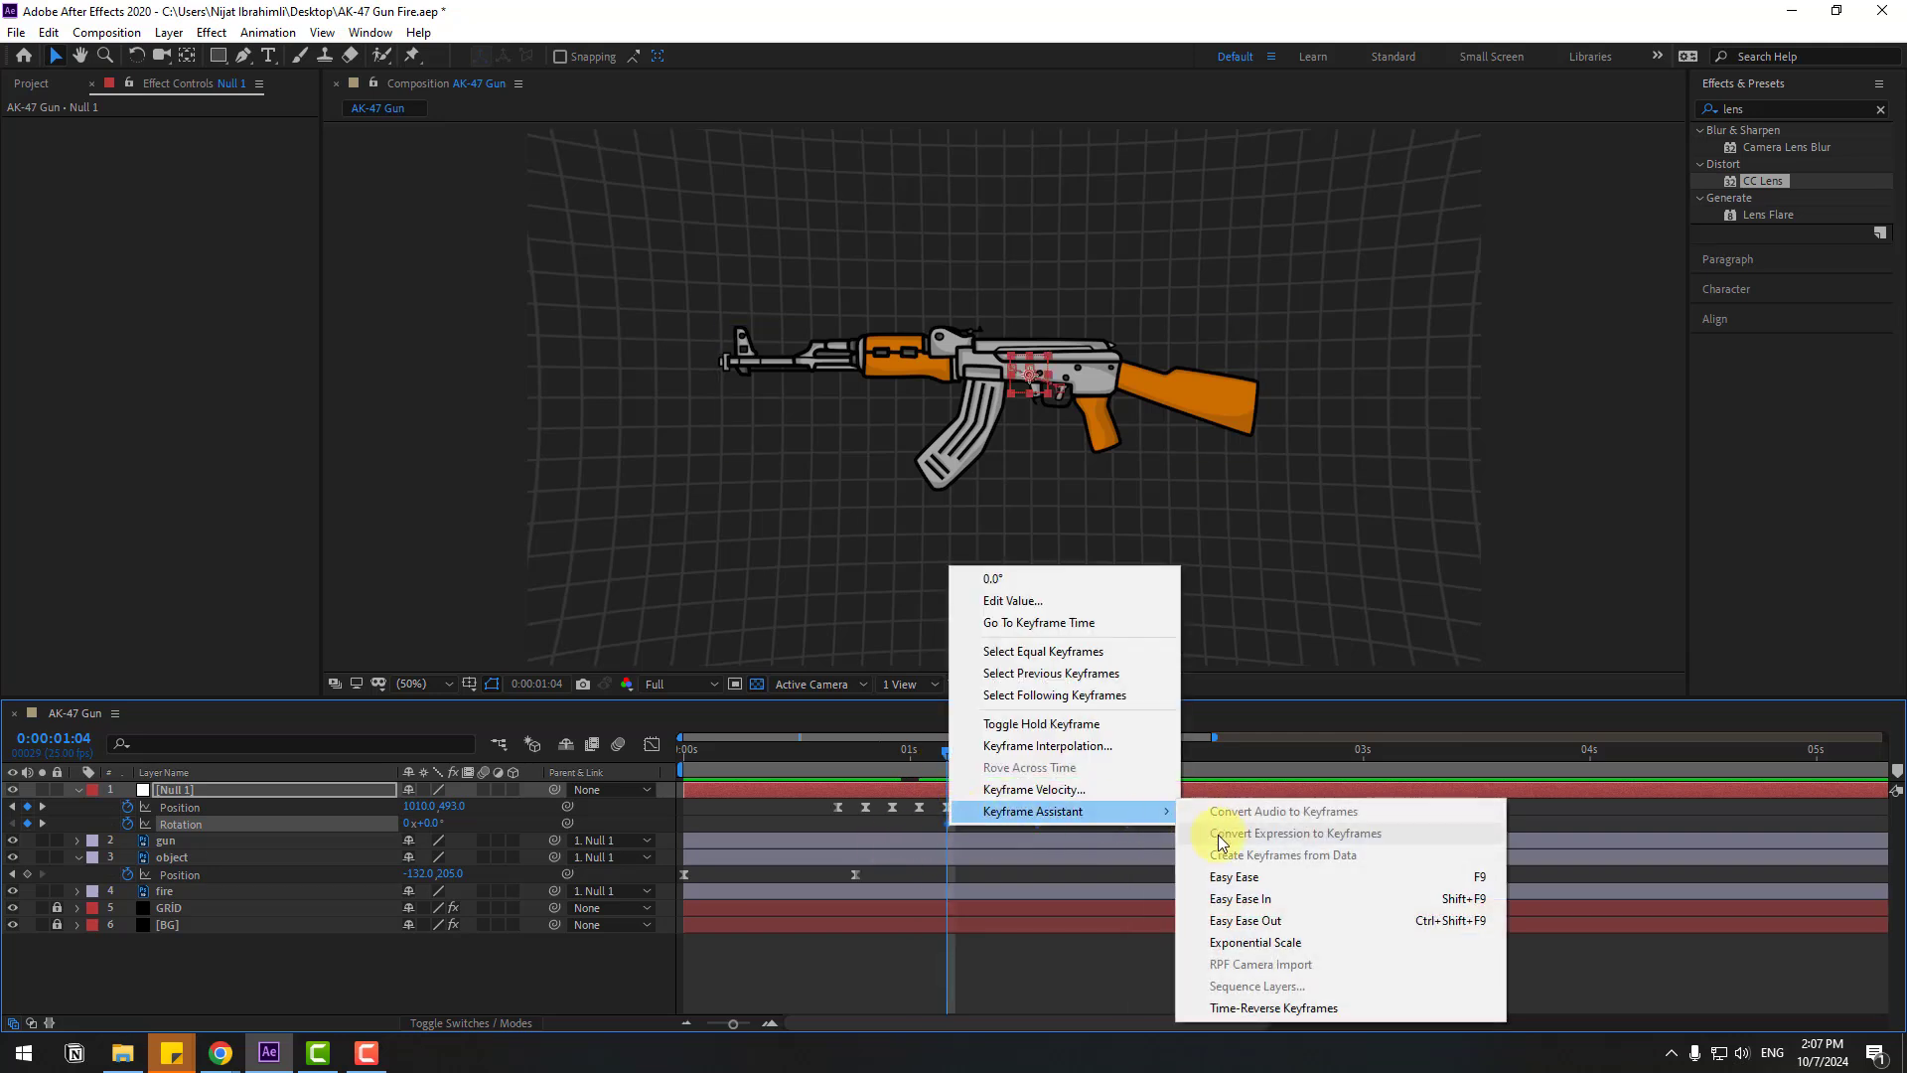
left_click(1231, 864)
Start the work area at 0:00:01:04 and compress the null's recoil Position and Rotation keyframes to end at about 0:00:01:11
left_click_drag(713, 774, 943, 764)
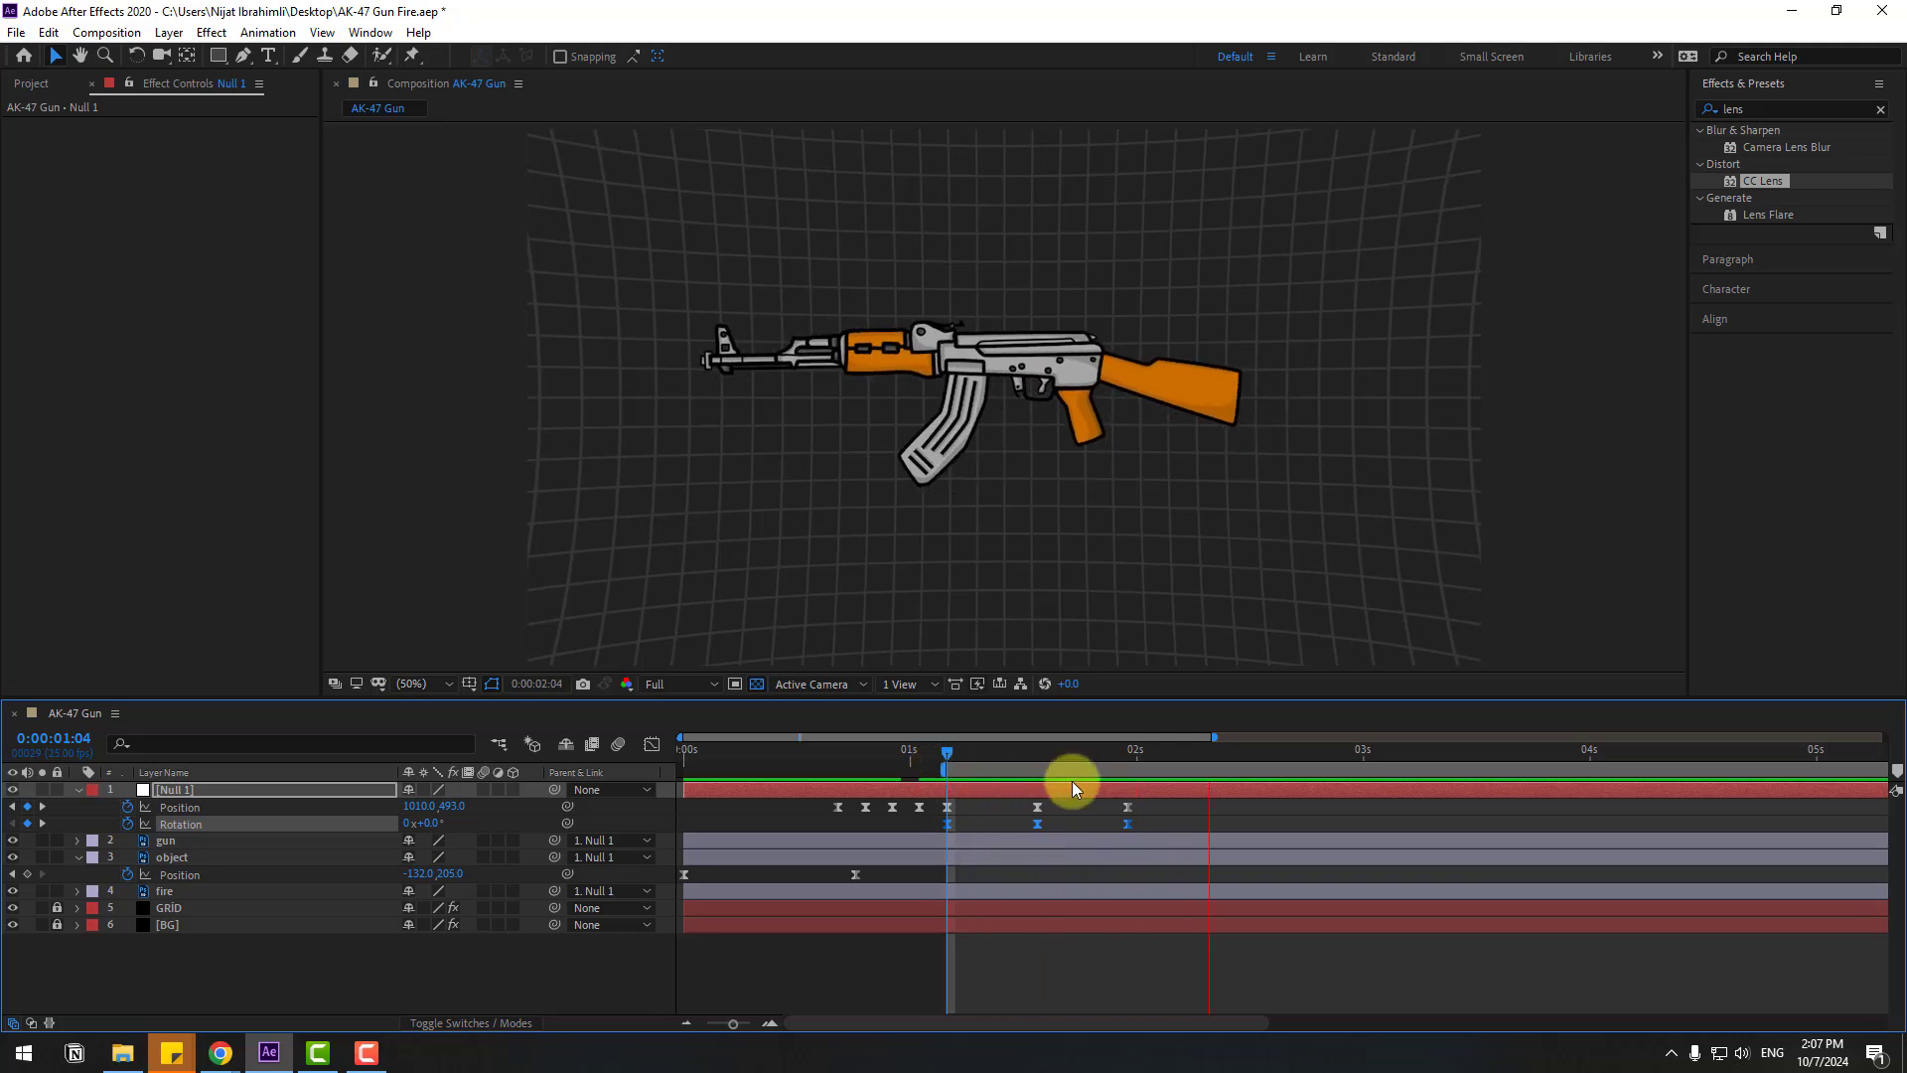
left_click(1039, 759)
left_click_drag(1145, 803, 942, 836)
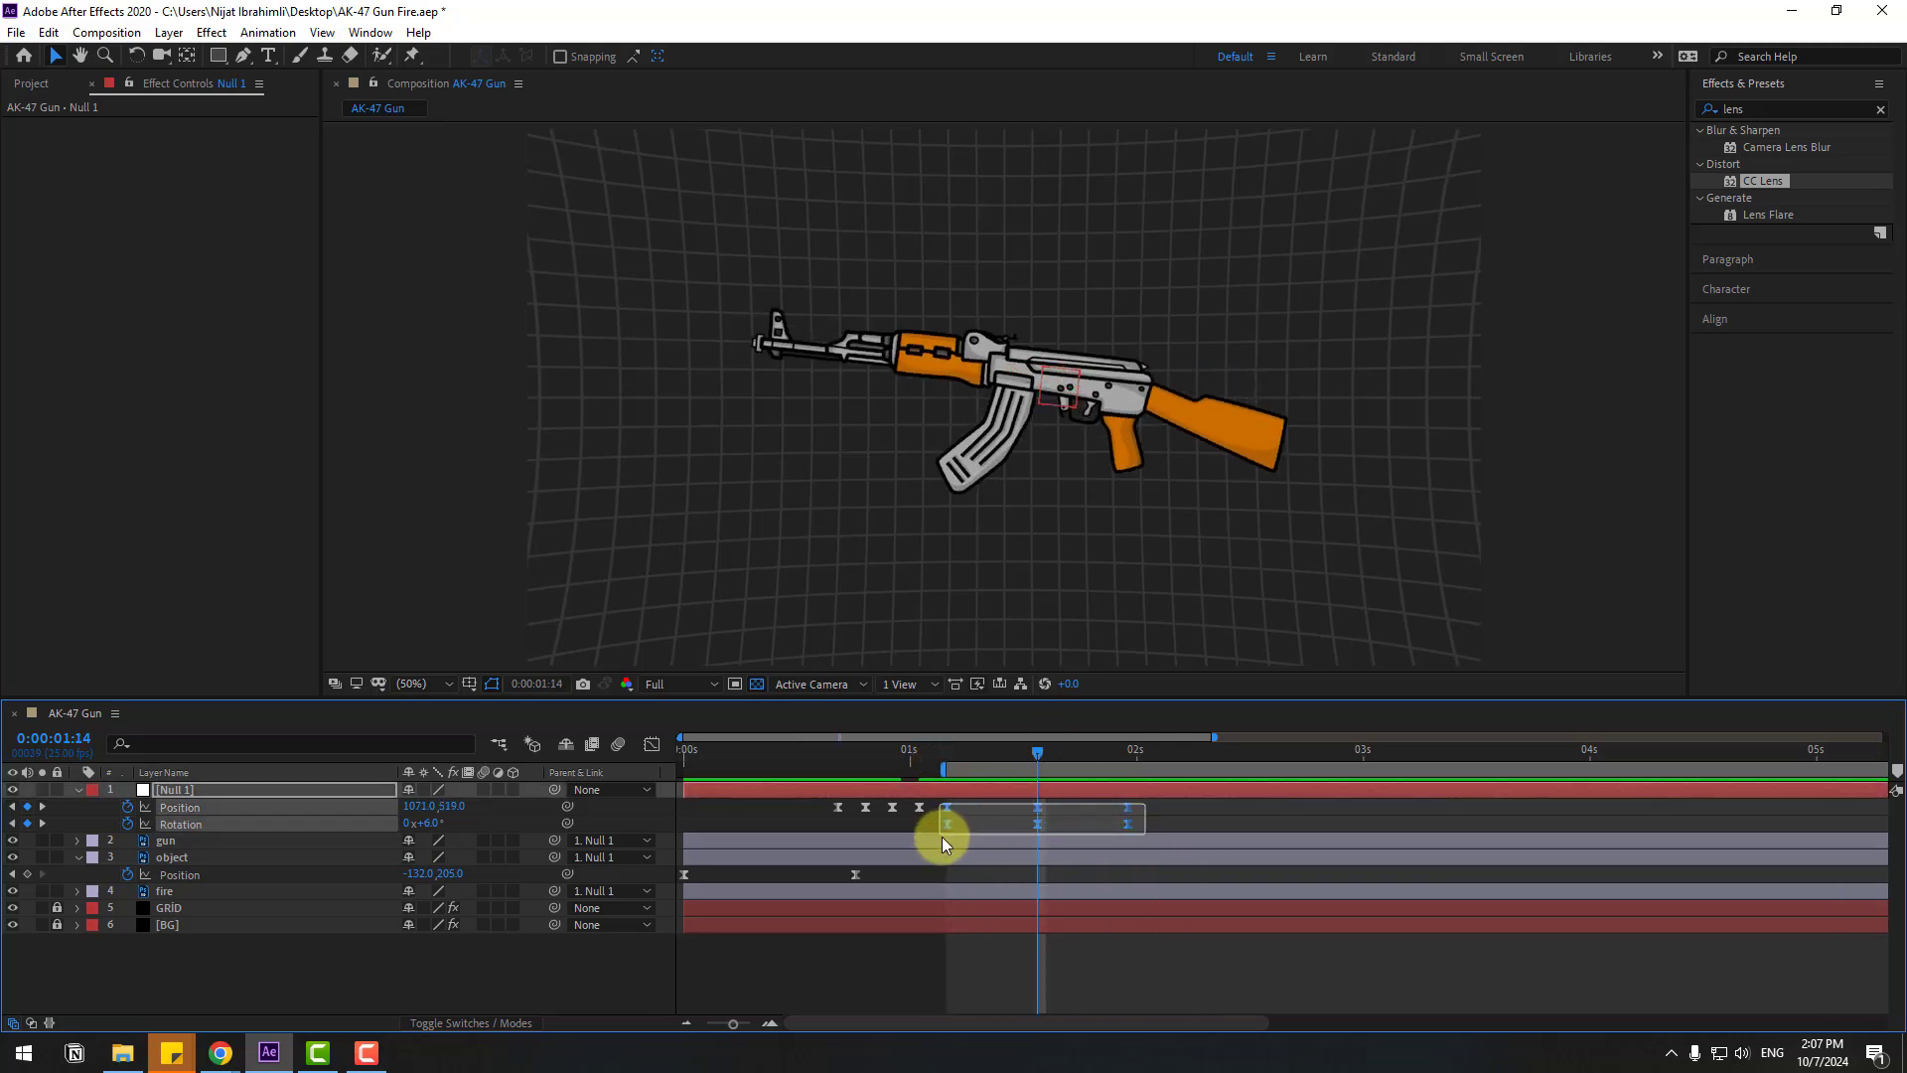
left_click_drag(1128, 826, 1032, 840)
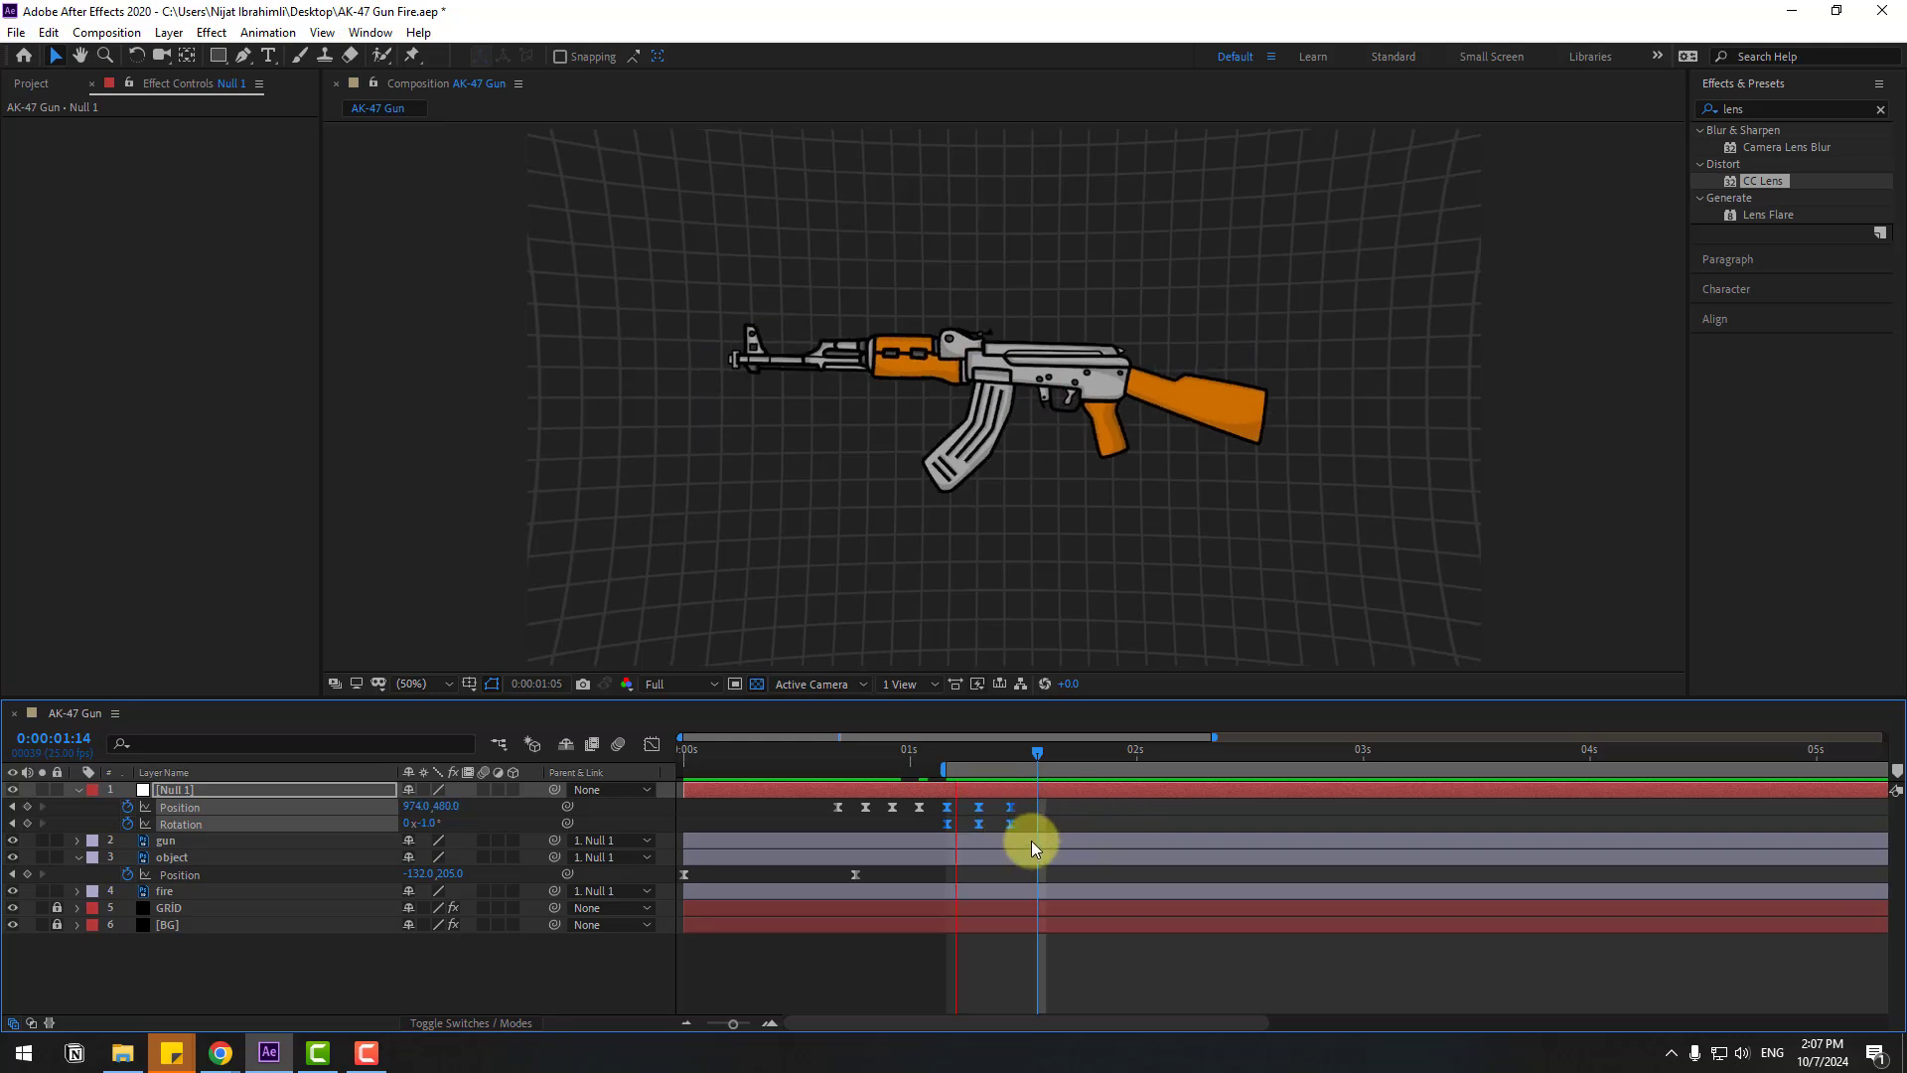
At 0:00:01:14, keyframe a new recoil Position and Rotation for the null
mouse_move(992, 754)
left_mouse_down()
mouse_move(950, 765)
mouse_move(1011, 759)
mouse_move(980, 754)
left_mouse_up()
key("Page_Down")
key("Page_Down")
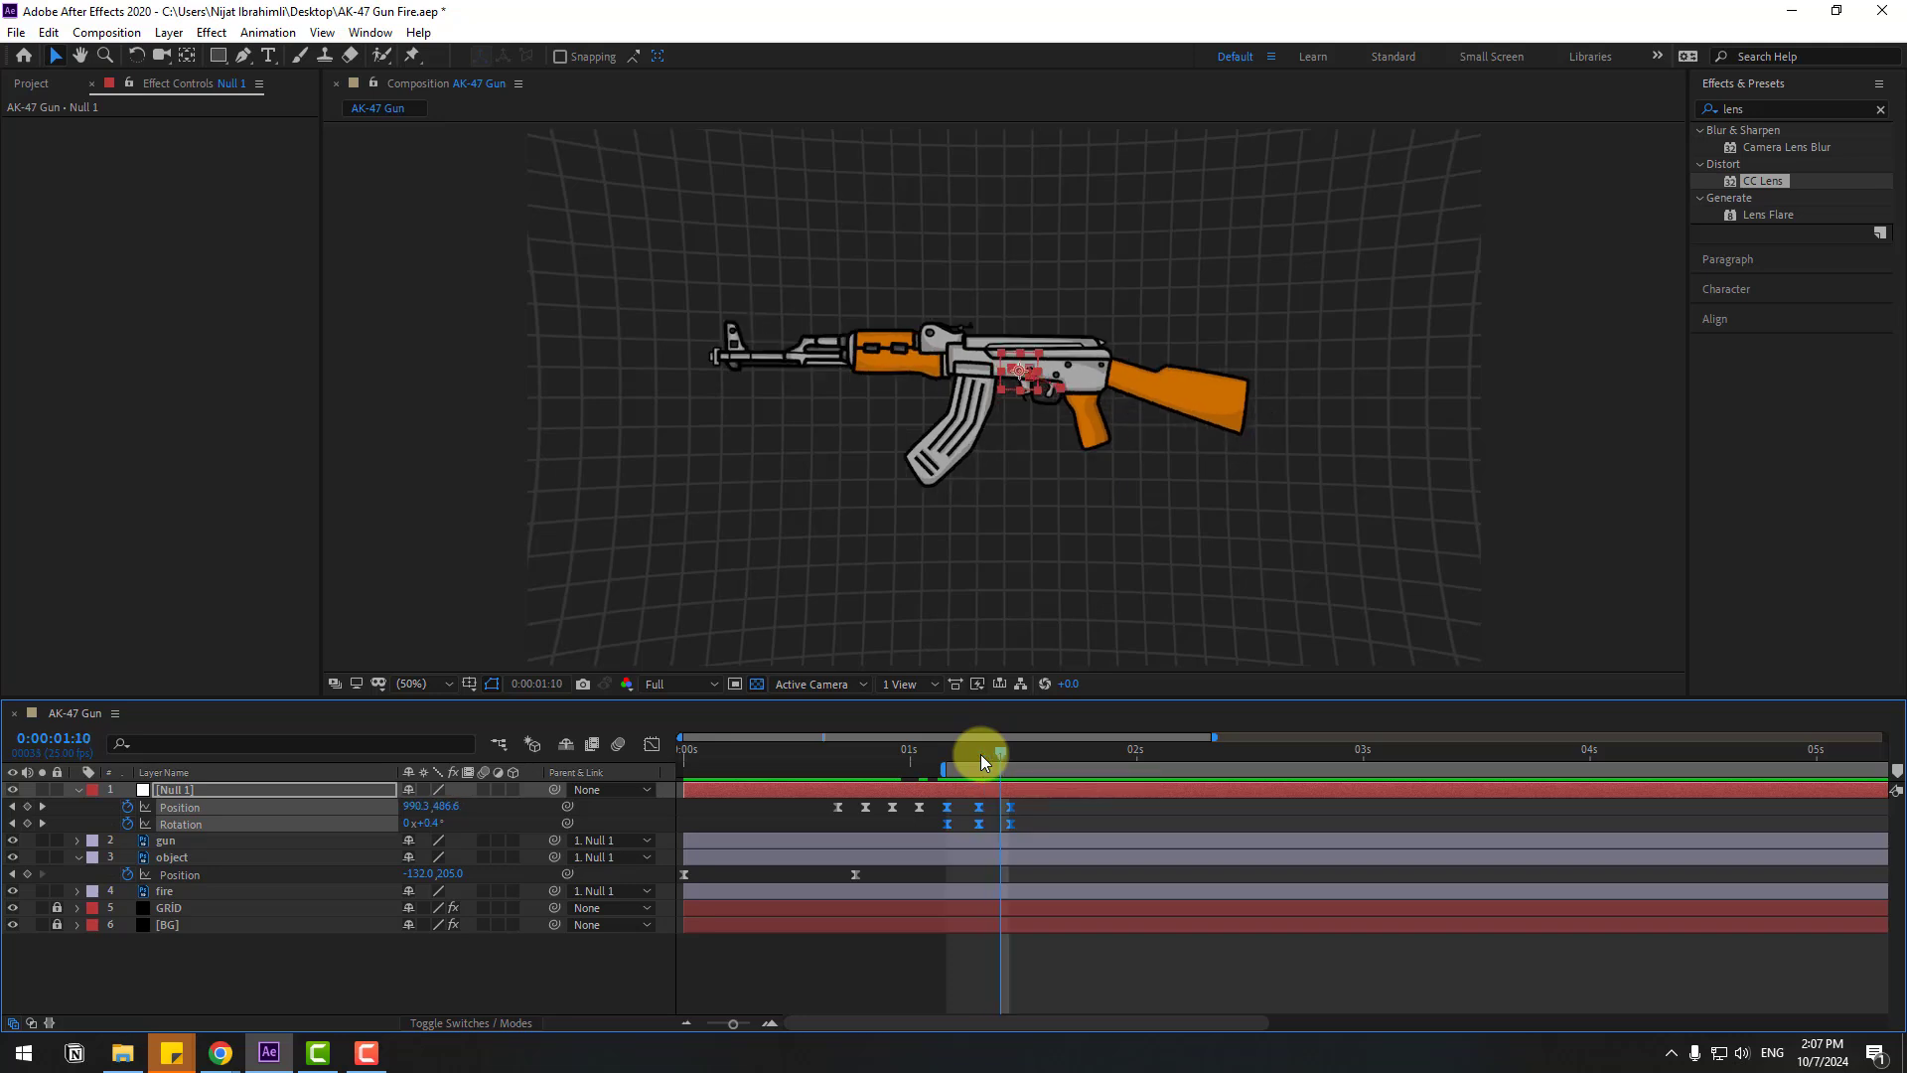
key("Page_Down")
key("Page_Down")
key("Page_Down")
left_click(536, 956)
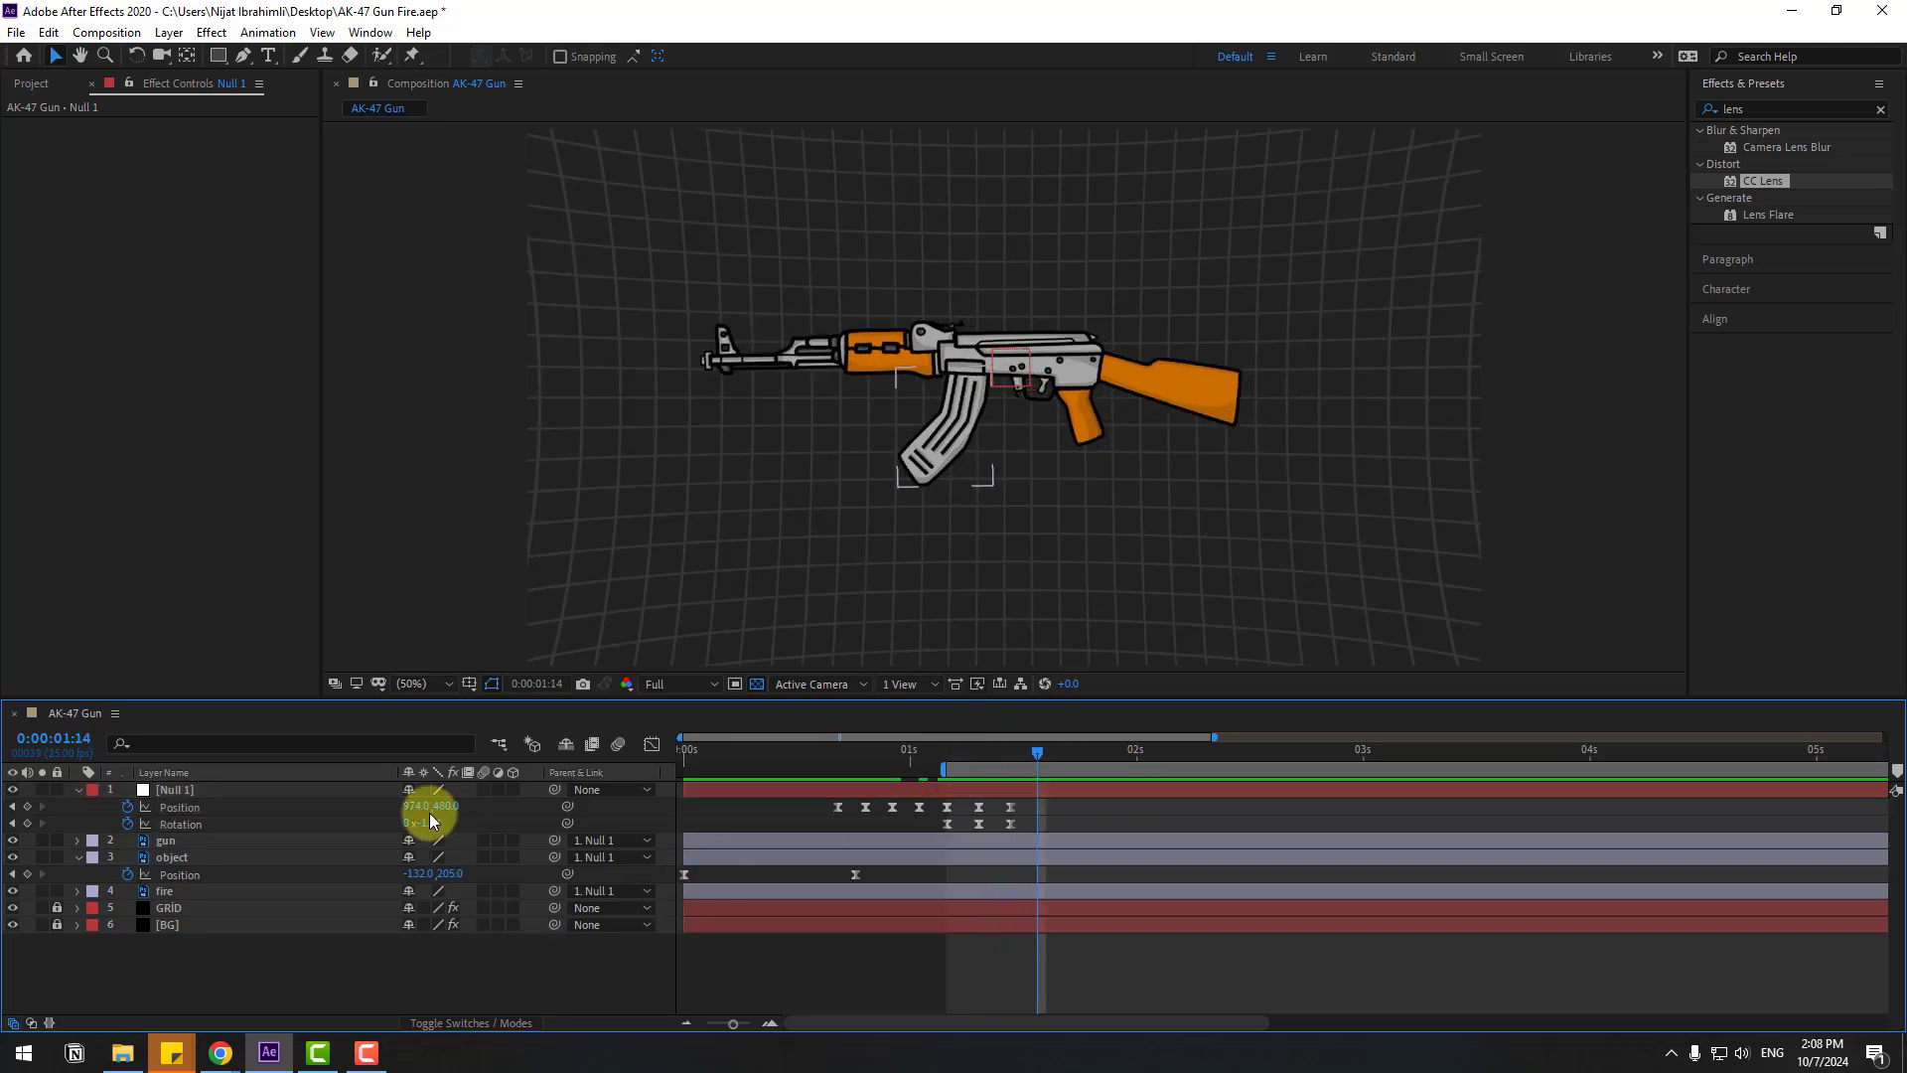
mouse_move(416, 813)
left_mouse_down()
mouse_move(481, 809)
mouse_move(459, 842)
mouse_move(396, 809)
mouse_move(434, 800)
mouse_move(435, 823)
left_mouse_up()
At 0:00:01:17, keyframe the null's Position at 977, 483 and Rotation at -1°, and preview the recoil
key("Page_Down")
key("Page_Down")
key("Page_Down")
left_click(954, 858)
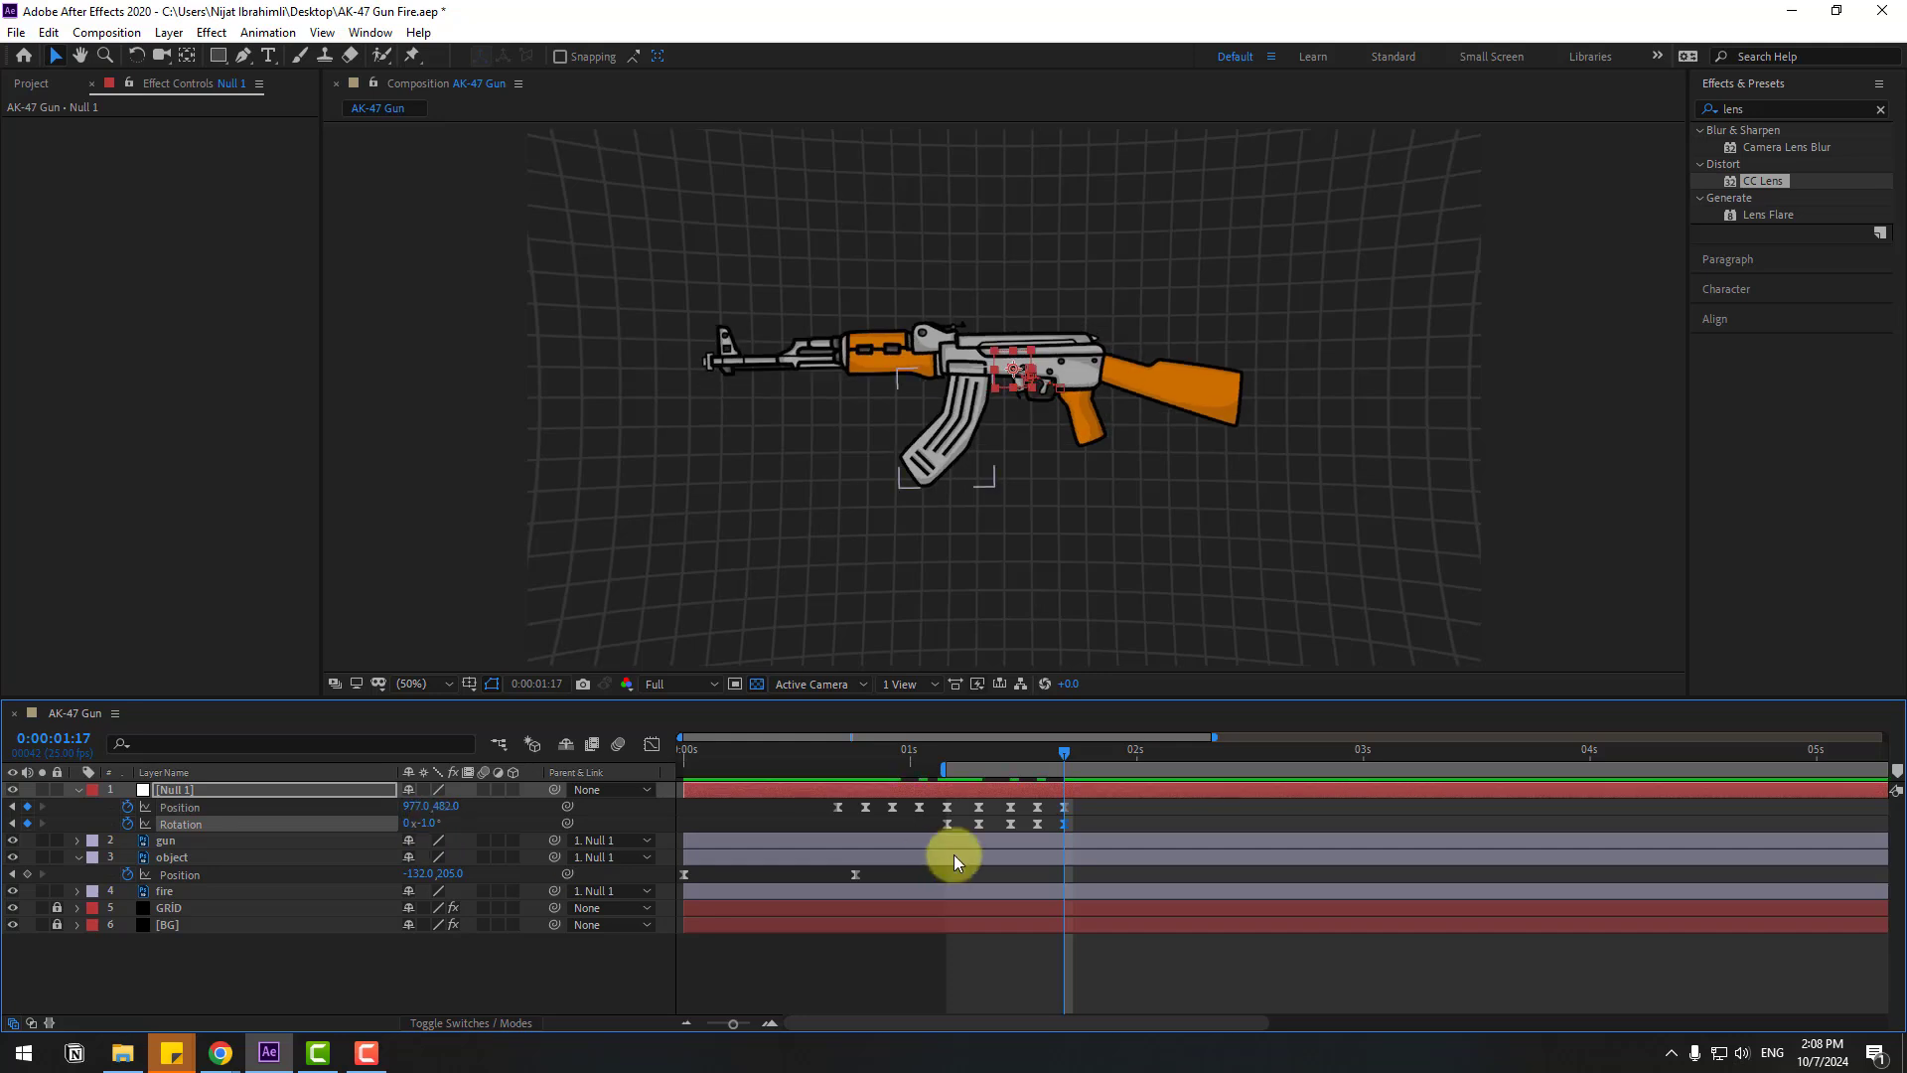
left_click(1134, 806)
key("space")
left_click(1154, 801)
At 0:00:01:20, keyframe another kick in the null's Position and Rotation
key("Page_Down")
key("Page_Down")
key("Page_Down")
mouse_move(419, 813)
left_mouse_down()
mouse_move(467, 809)
mouse_move(423, 829)
mouse_move(395, 808)
mouse_move(439, 823)
left_mouse_up()
At 0:00:01:23, keyframe the null's Position at 988, 482 and Rotation at 3°, and preview the recoil
key("Page_Down")
key("Page_Down")
key("Page_Down")
left_click(1216, 796)
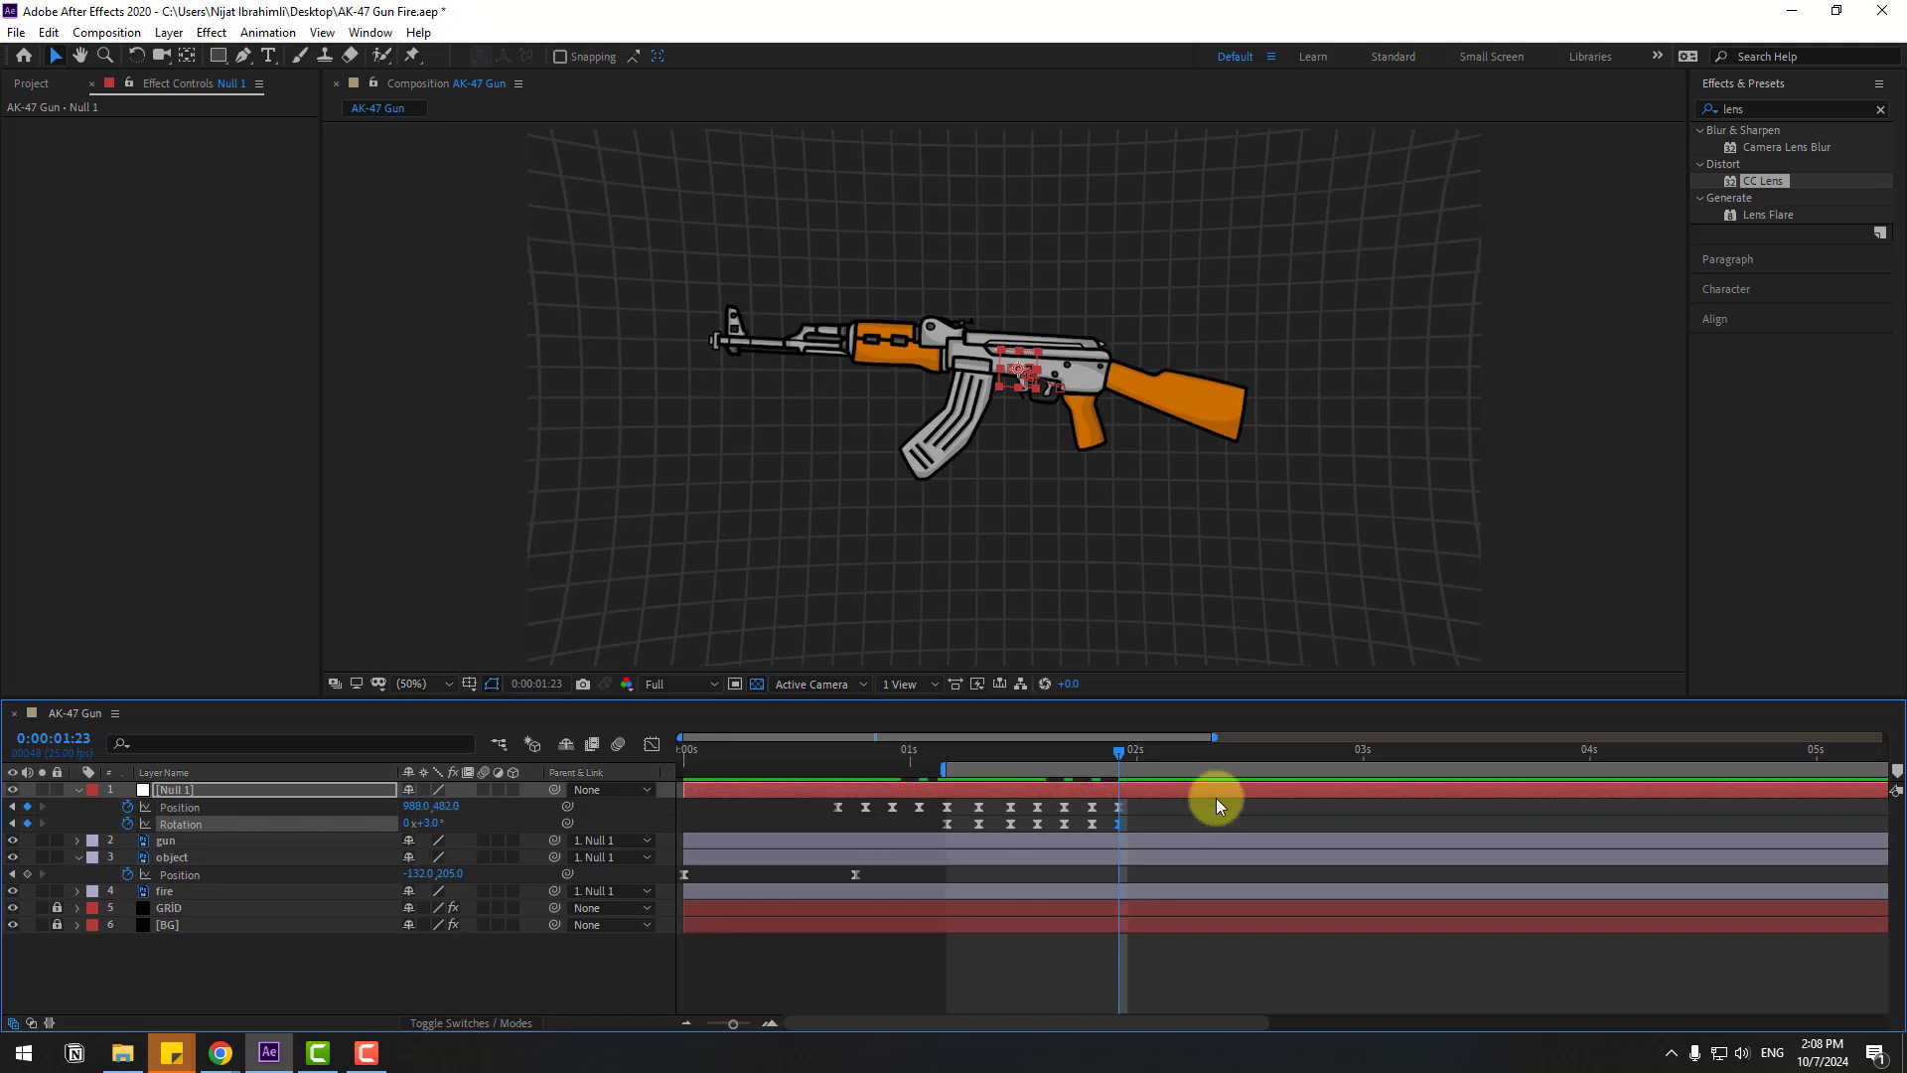
left_click(1146, 820)
key("space")
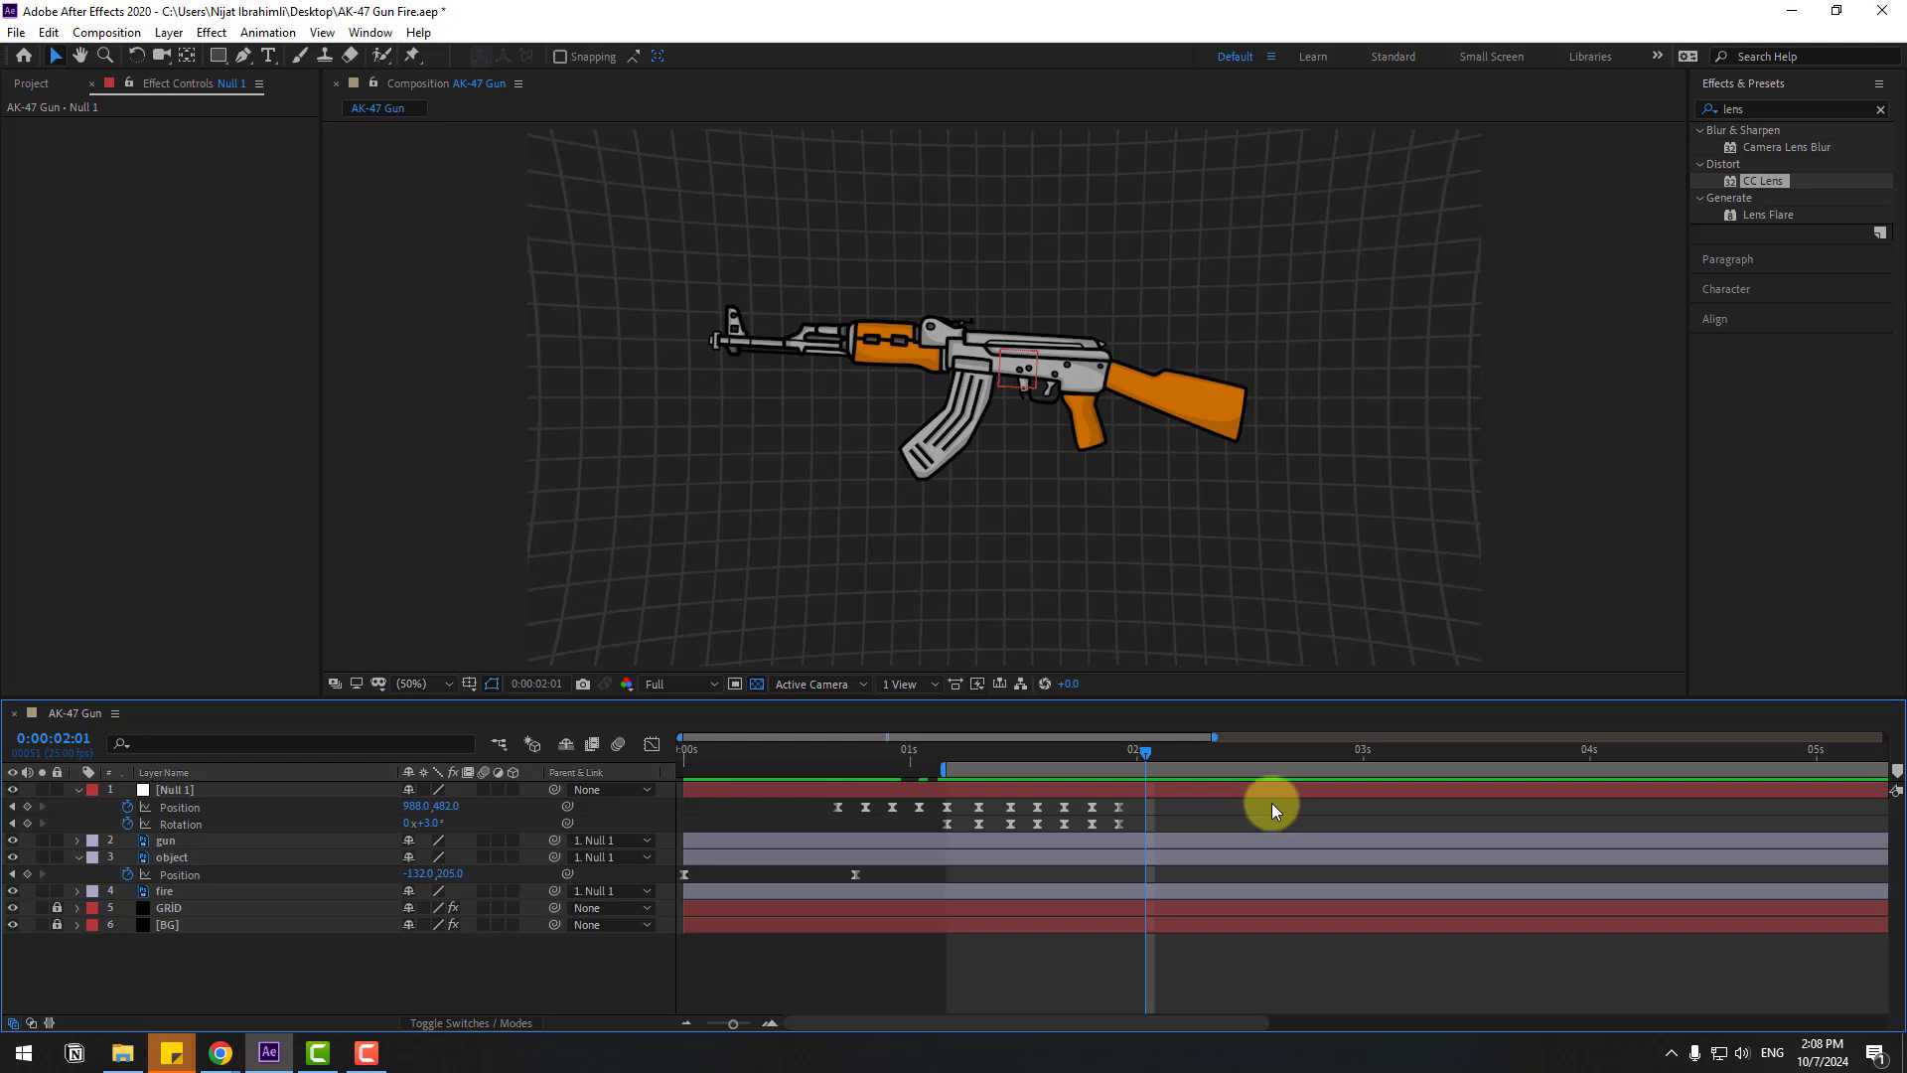
Keyframe more recoil kicks in the null's Position and Rotation from 0:00:02:01 to 0:00:02:07, ending with Rotation at 0°, and preview
mouse_move(413, 806)
left_mouse_down()
mouse_move(438, 831)
mouse_move(387, 806)
mouse_move(438, 823)
mouse_move(468, 809)
mouse_move(455, 831)
mouse_move(427, 824)
left_mouse_up()
key("Page_Down")
key("Page_Down")
key("Page_Down")
key("Page_Down")
key("Page_Down")
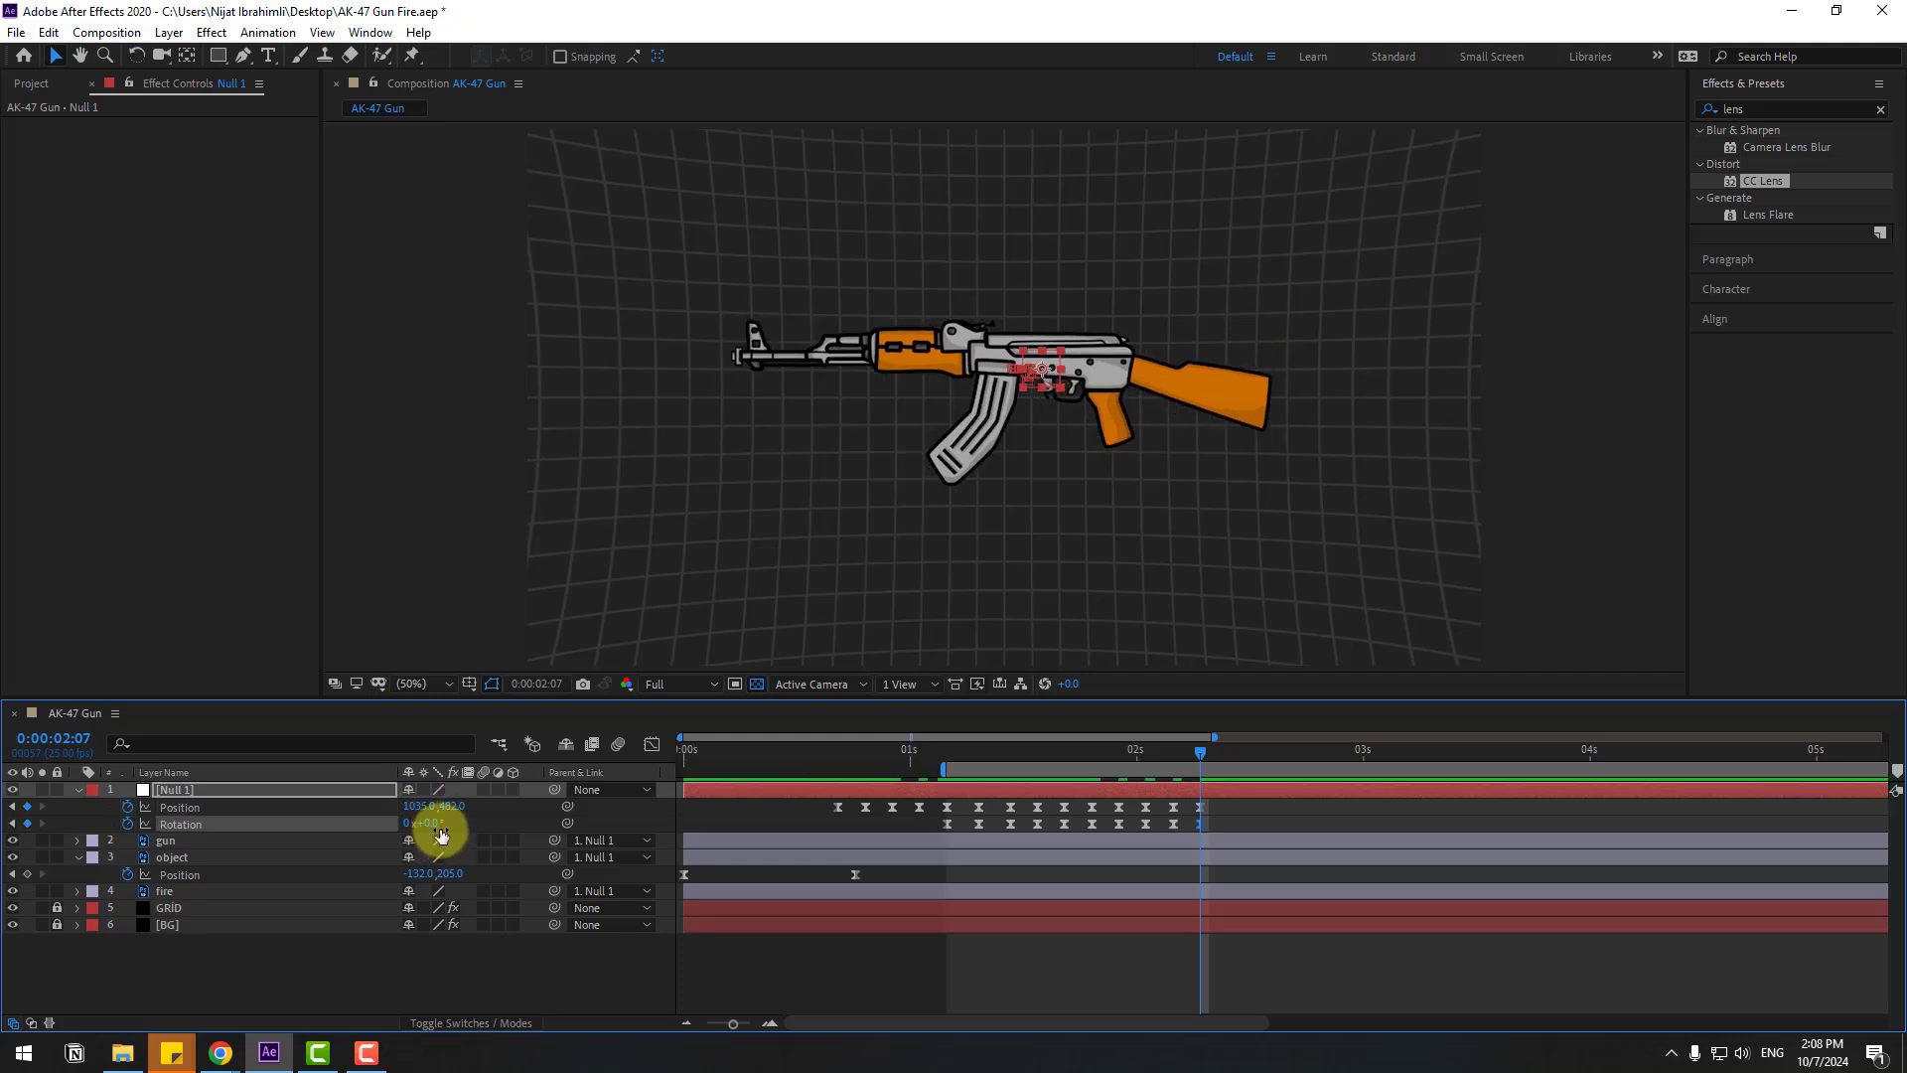
key("space")
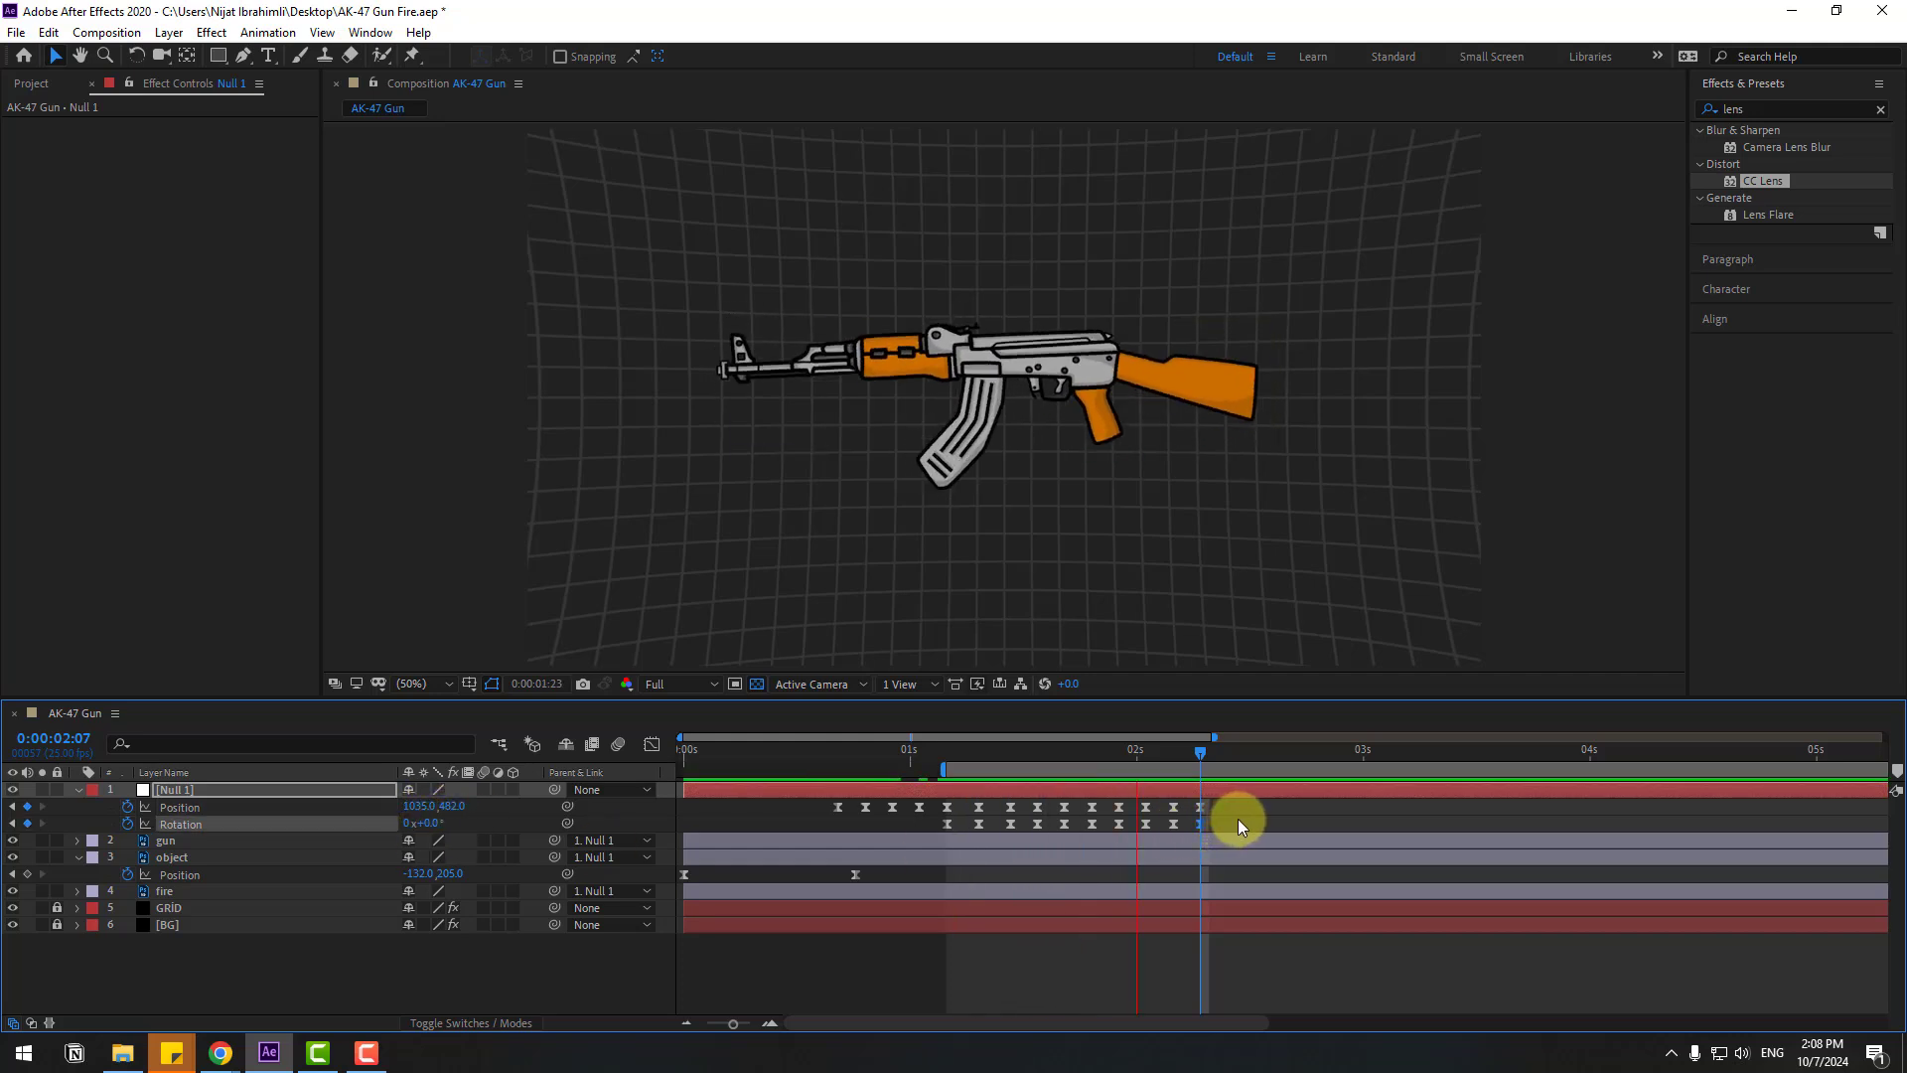
Copy the null's recoil Position and Rotation keyframes, paste them at 0:00:02:07, and preview the longer burst
left_click_drag(1214, 808, 948, 835)
key("ctrl+c")
key("ctrl+v")
key("minus")
key("minus")
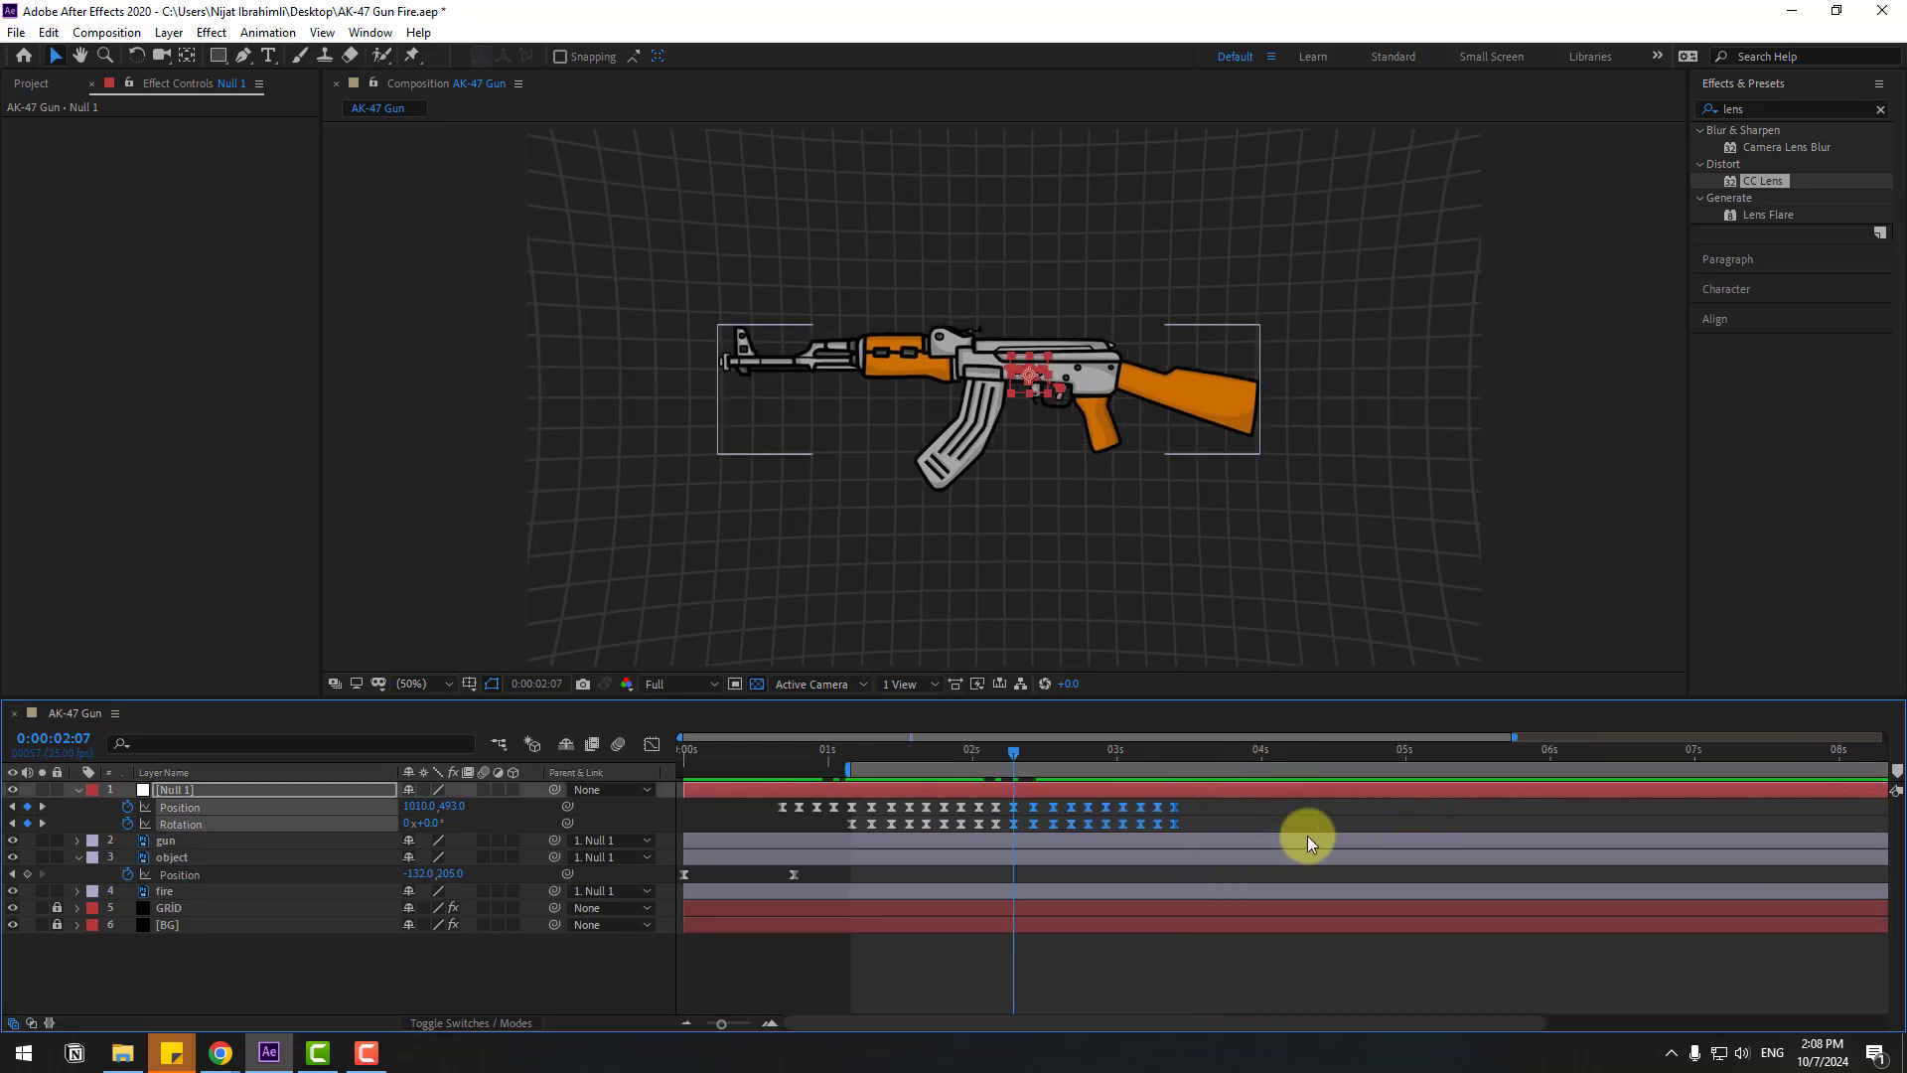
key("space")
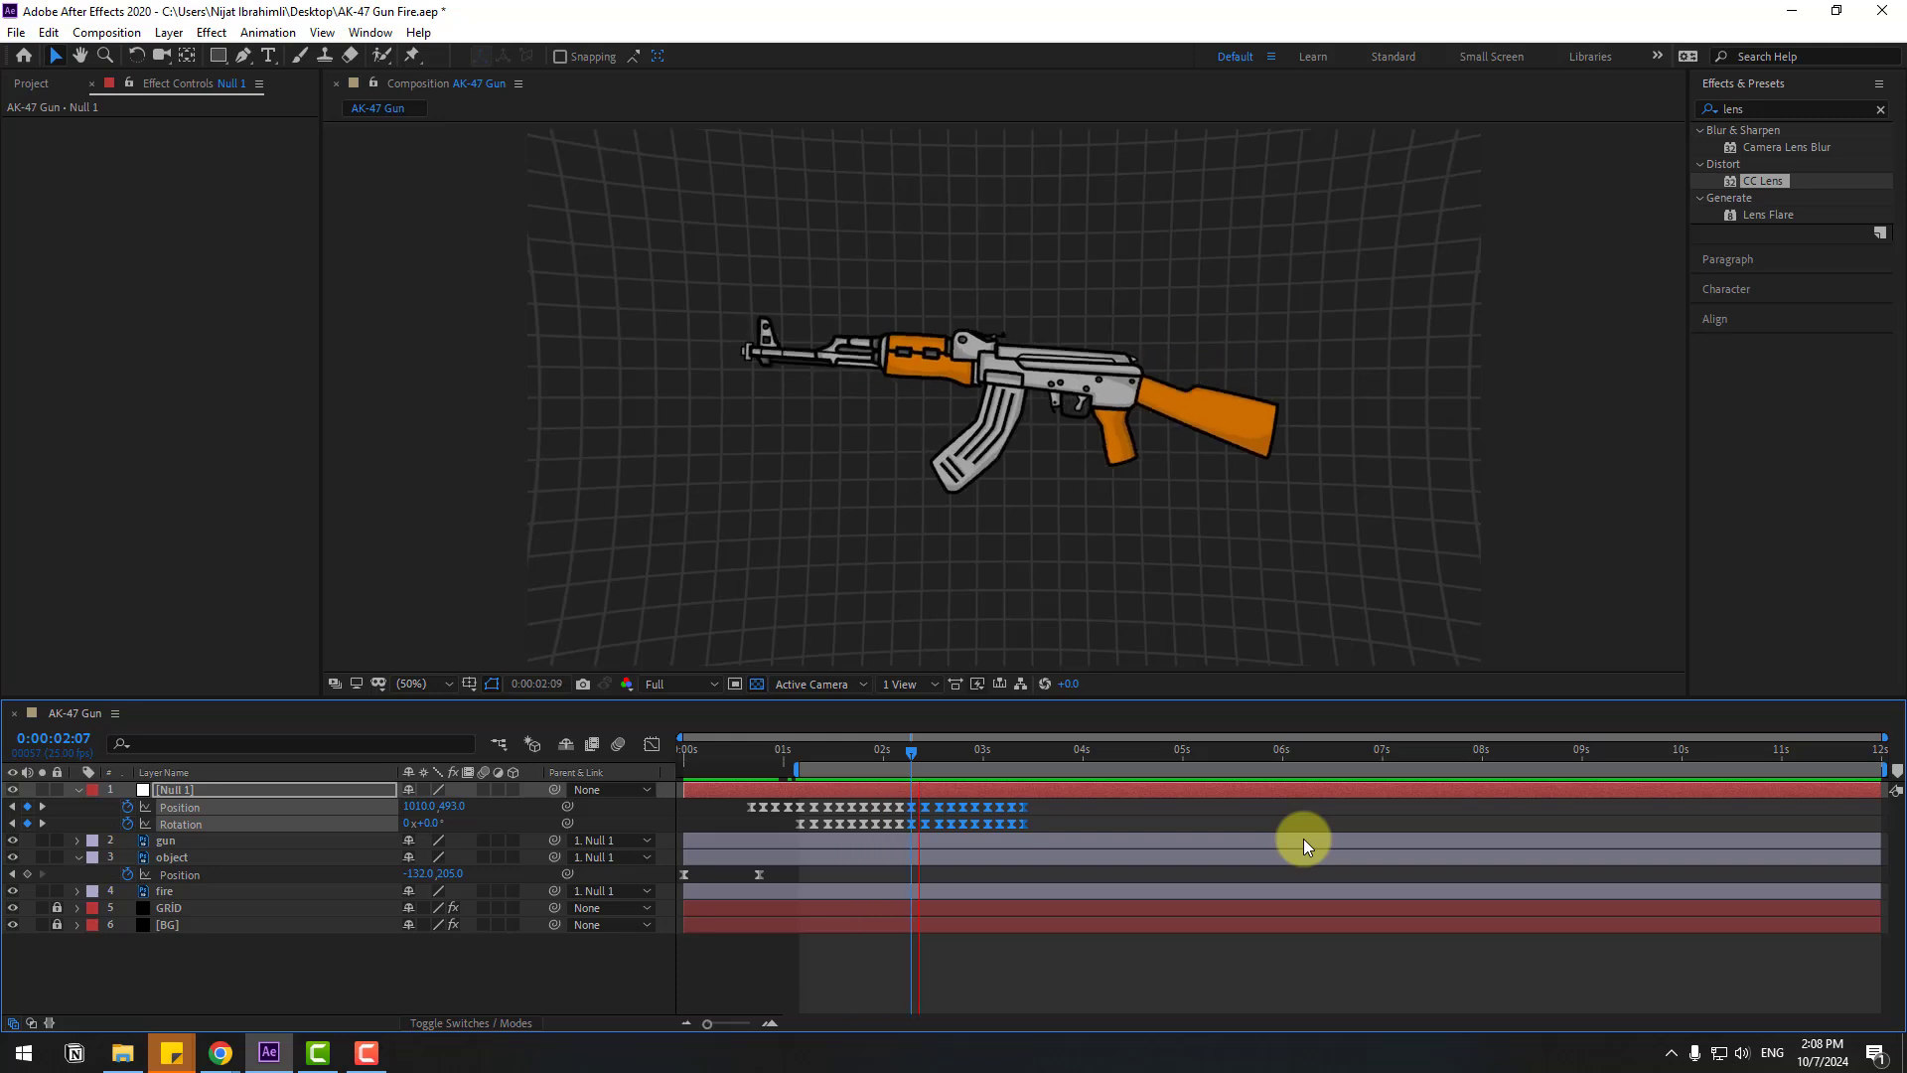
key("space")
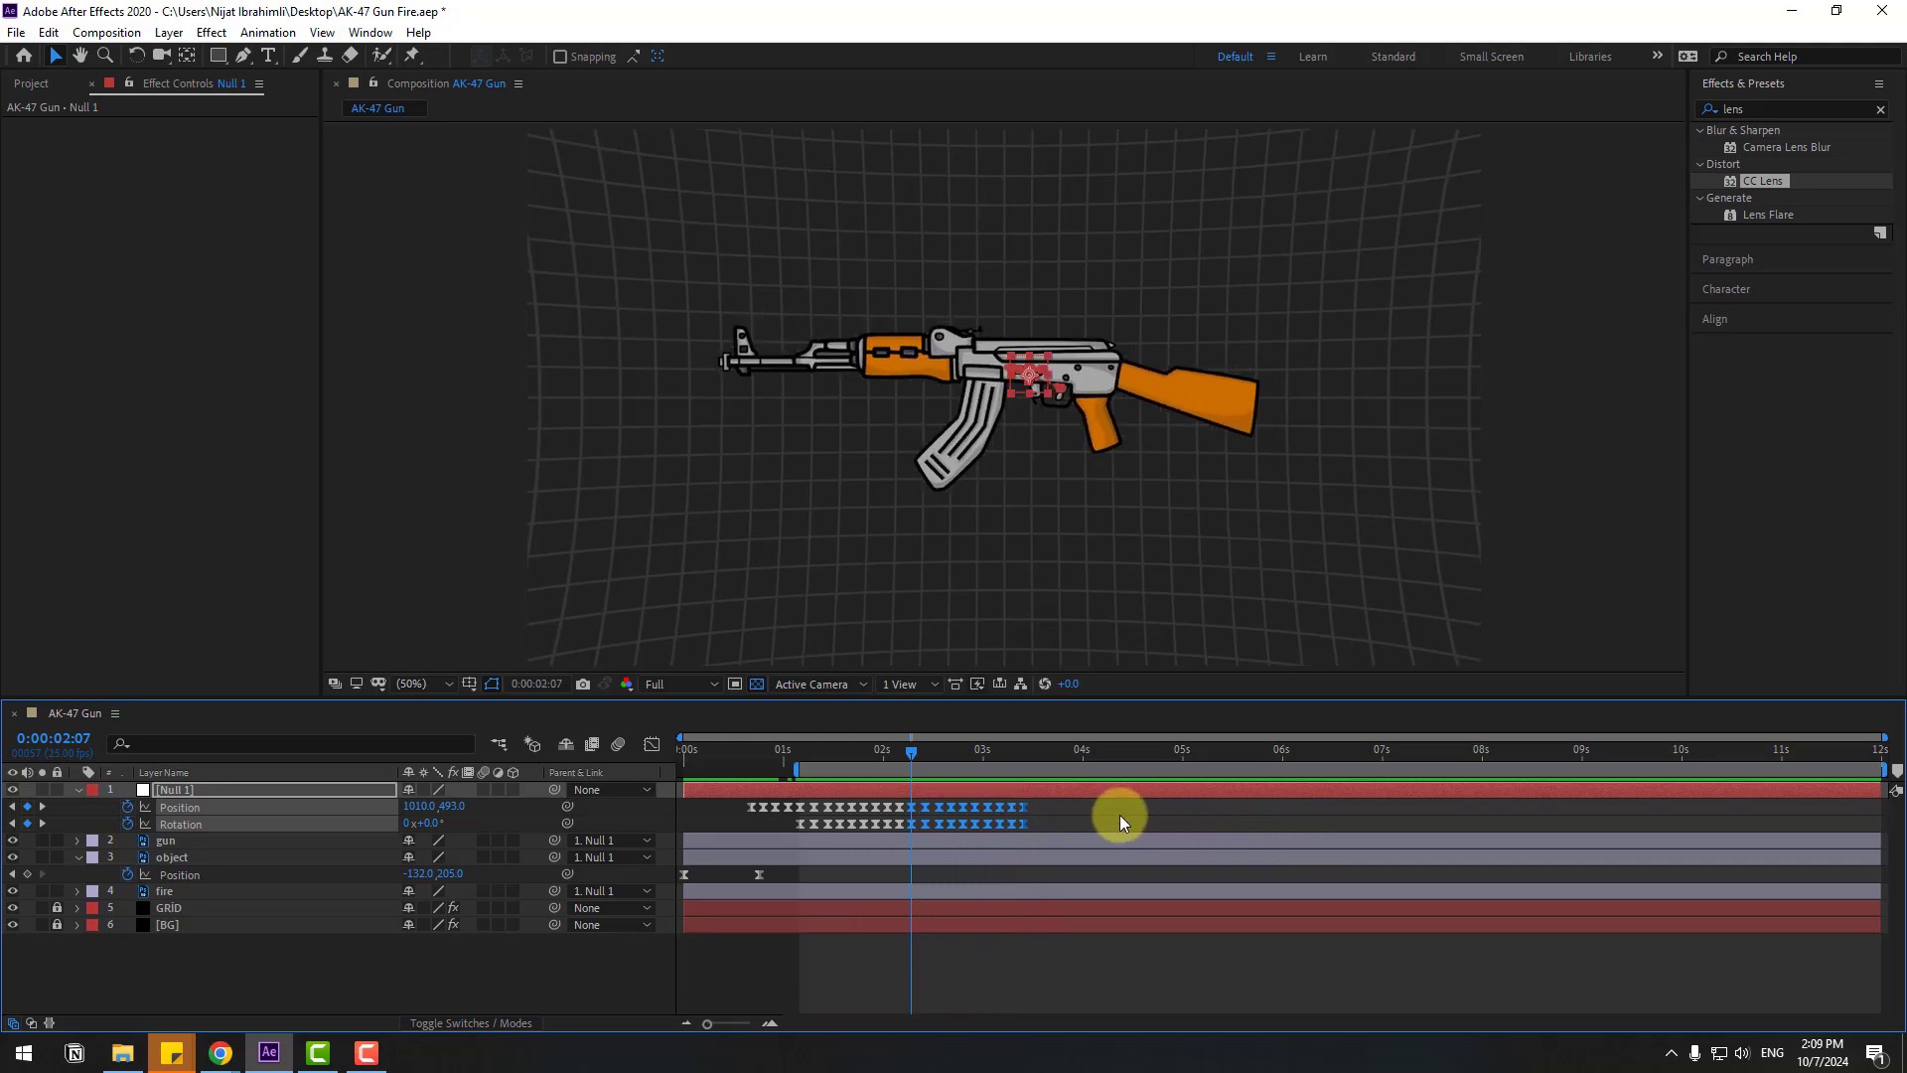
Move the pasted recoil keyframes to start at about 0:00:02:12, leaving a pause between the two bursts, and preview
left_click(1021, 753)
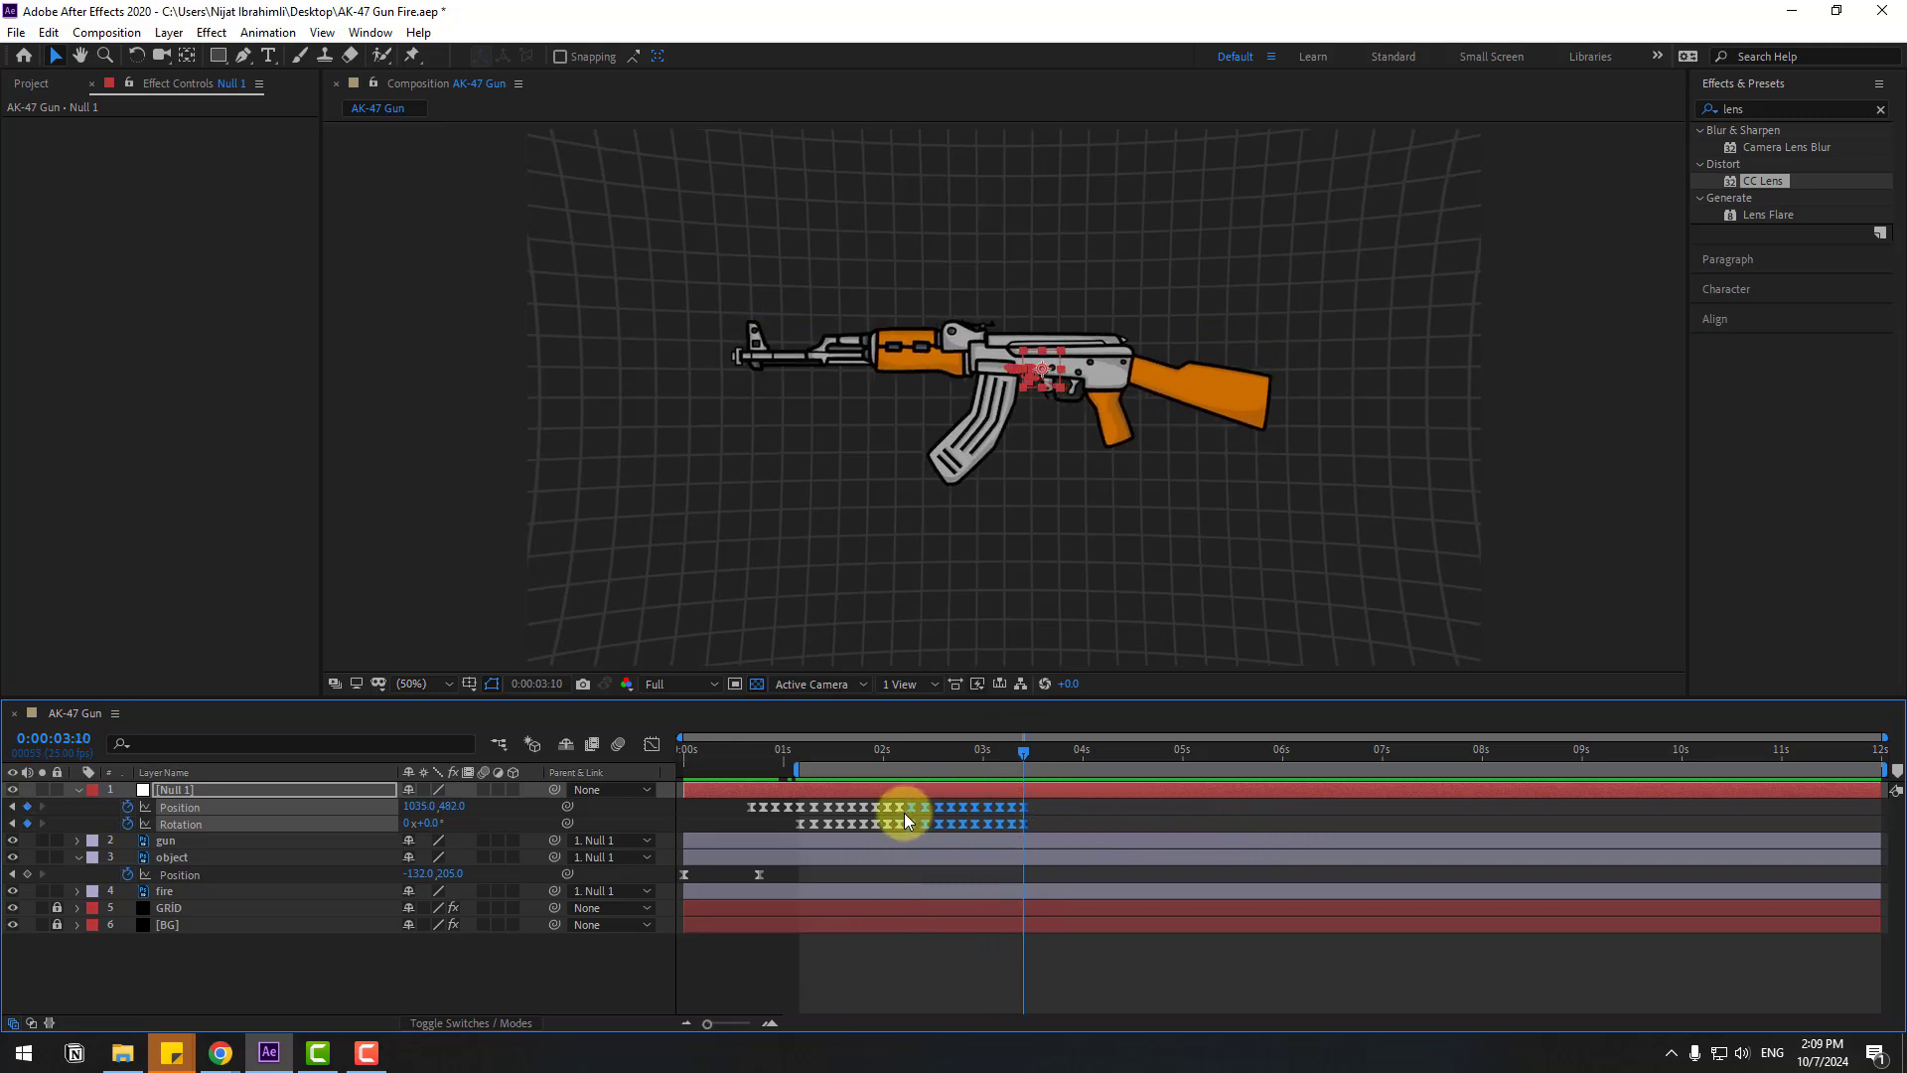
left_click_drag(909, 809, 921, 806)
key("space")
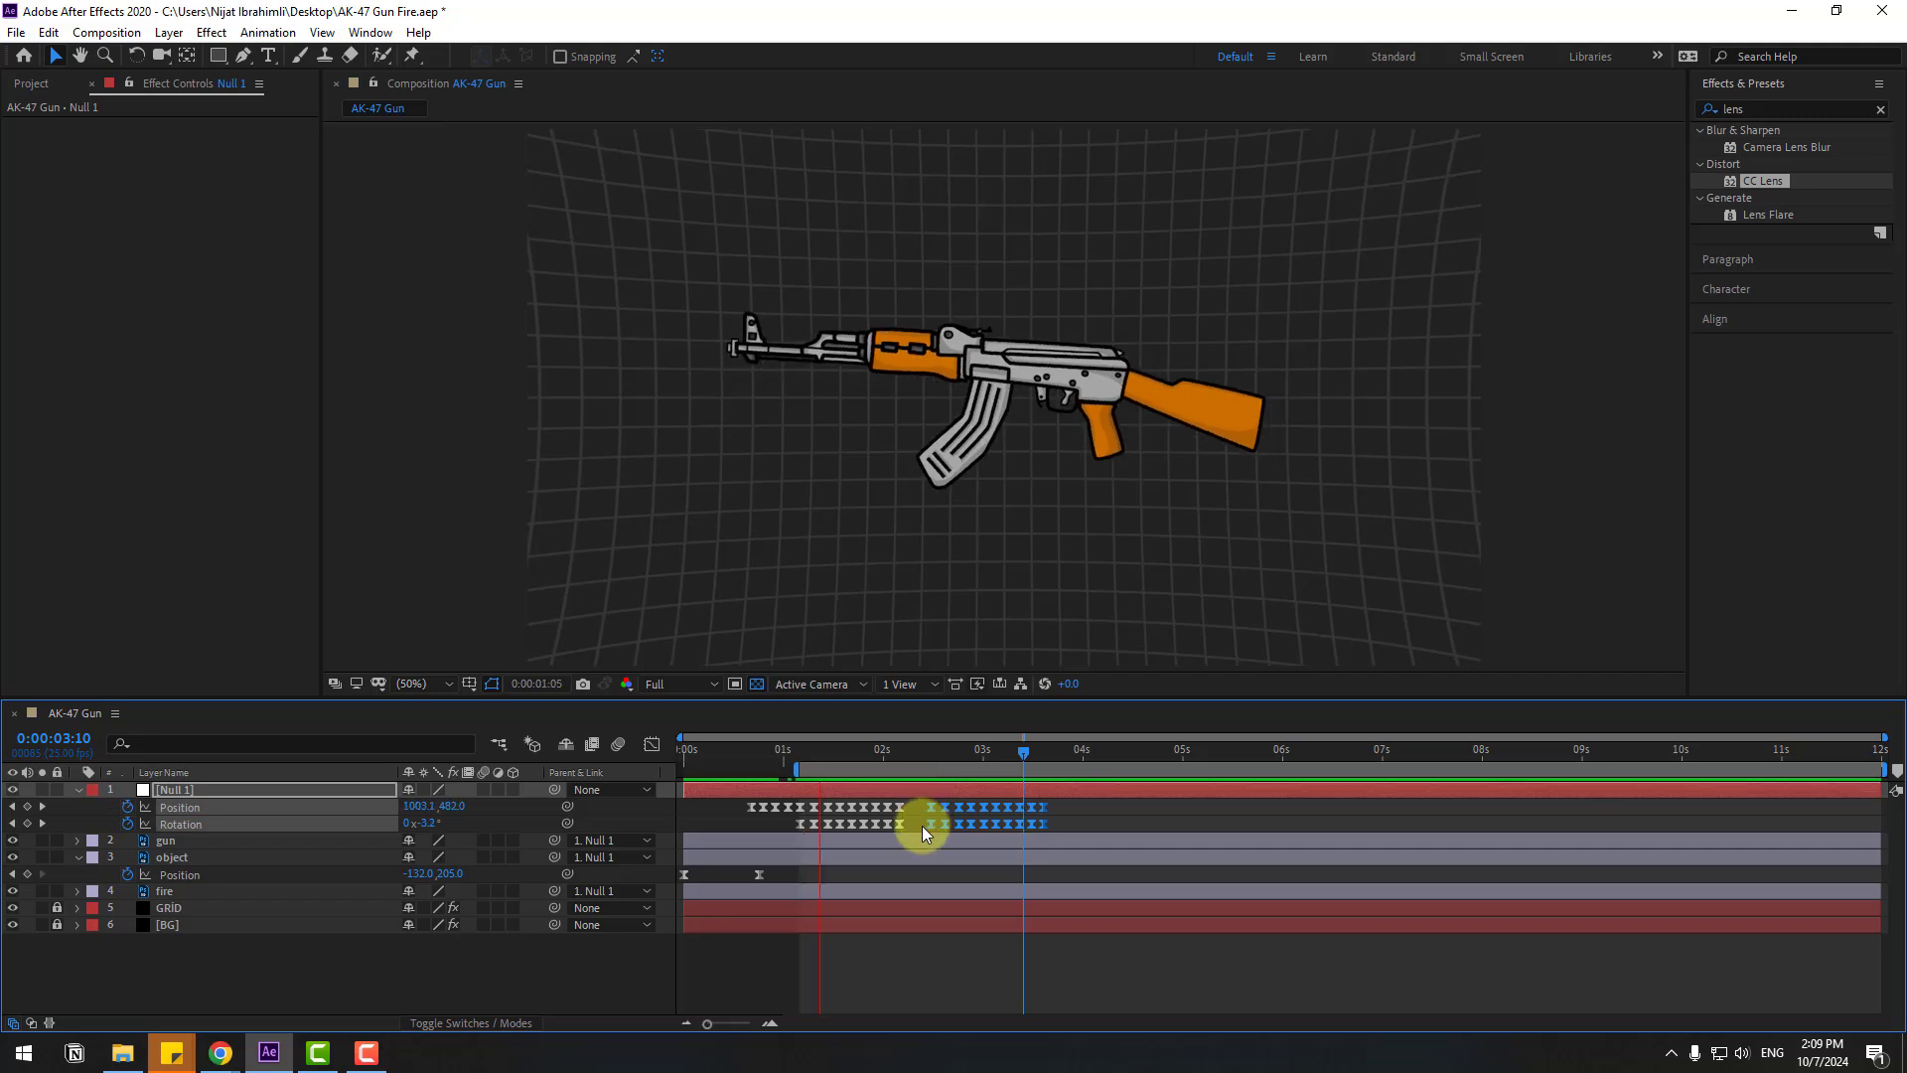
Duplicate both recoil bursts at 0:00:03:21, end the work area just past the last keyframes, and preview the firing
left_click(1039, 752)
left_click_drag(1058, 800, 797, 836)
left_click_drag(1053, 747, 1068, 751)
key("ctrl+v")
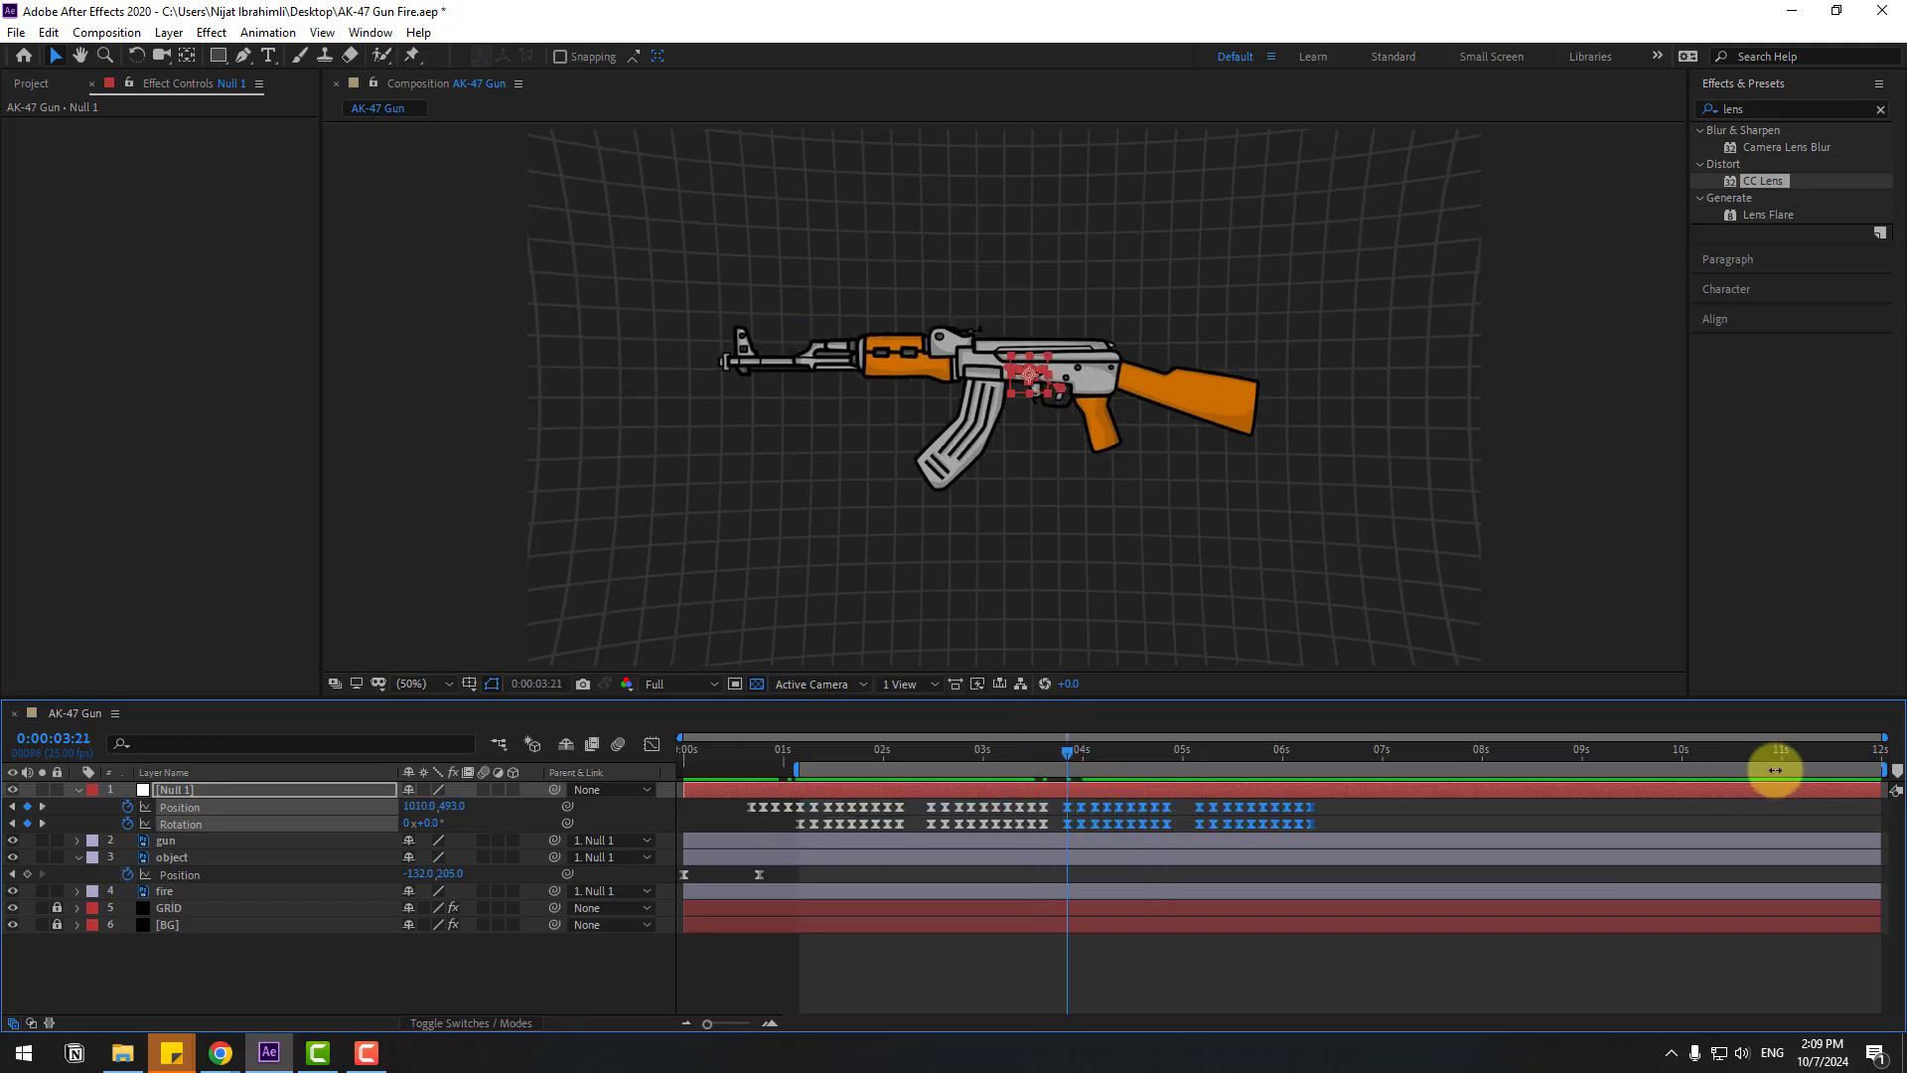
left_click_drag(1887, 770, 1333, 775)
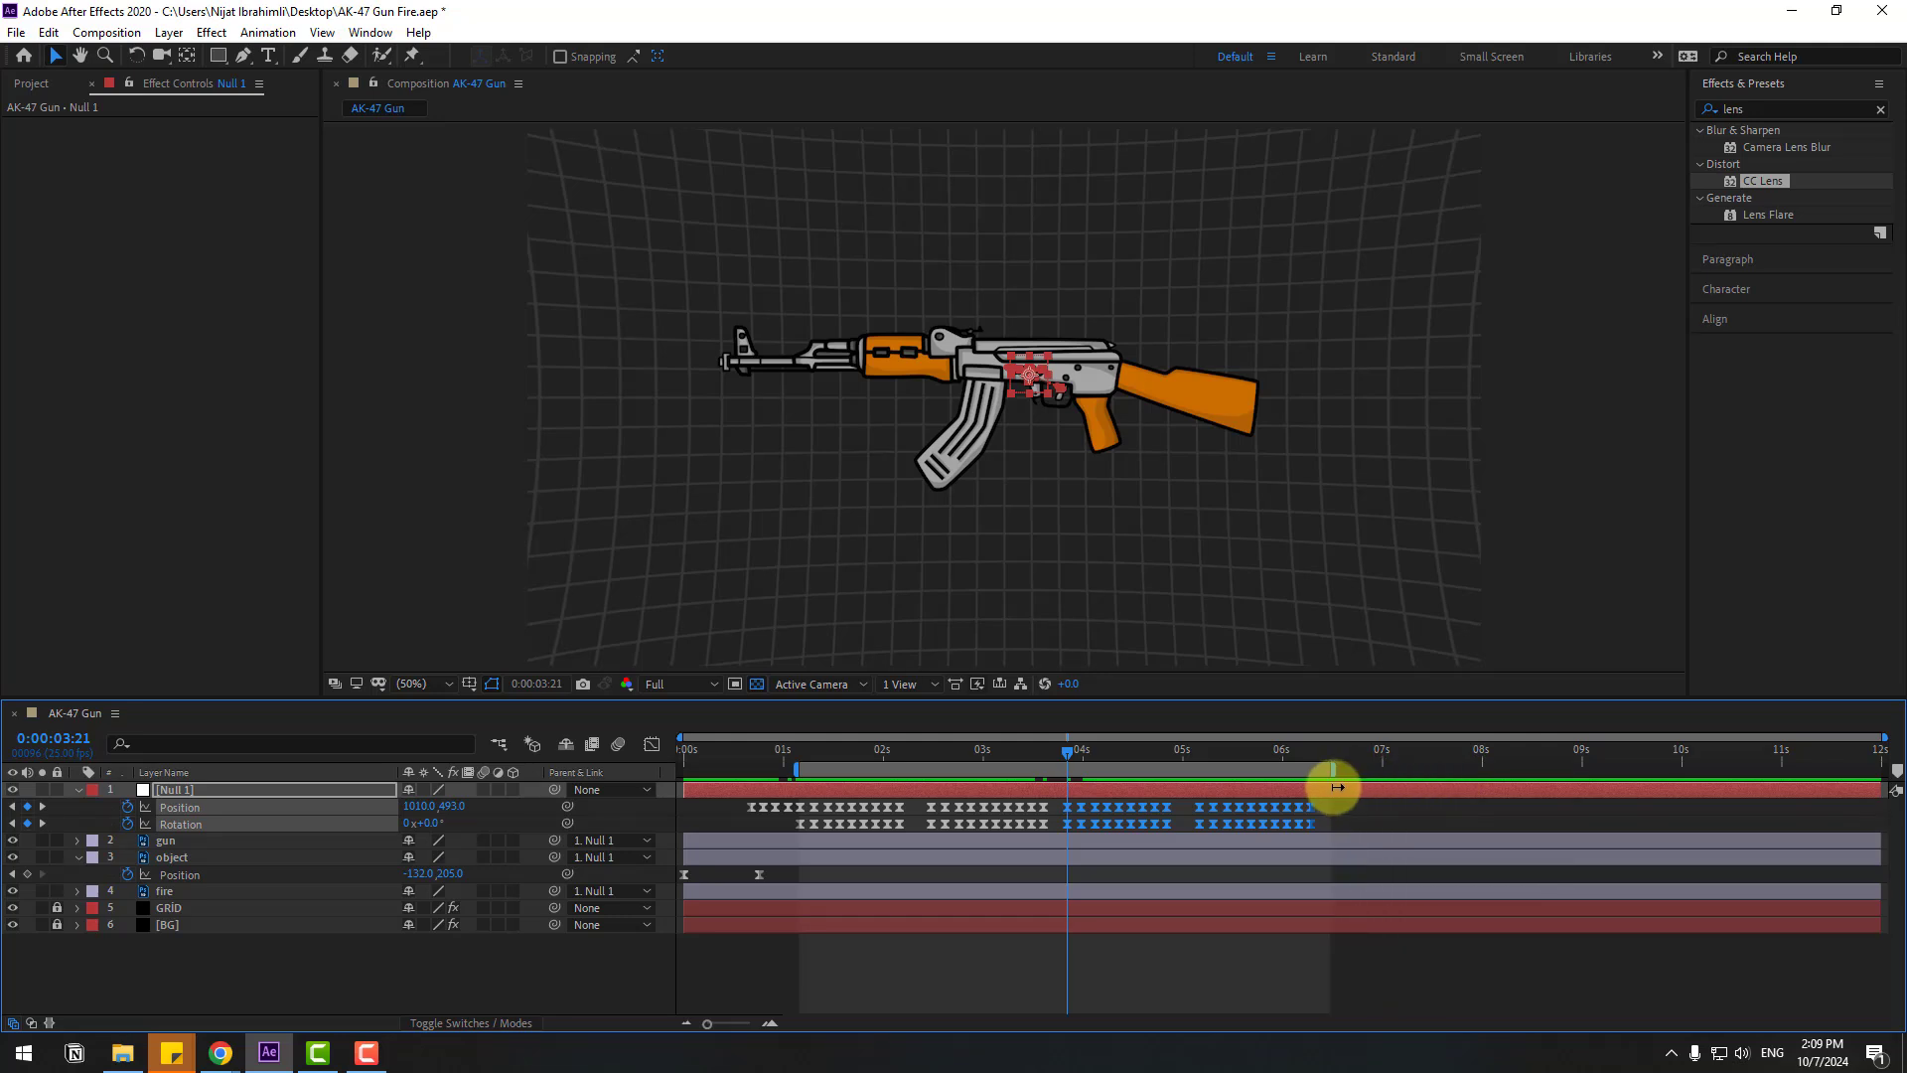
key("space")
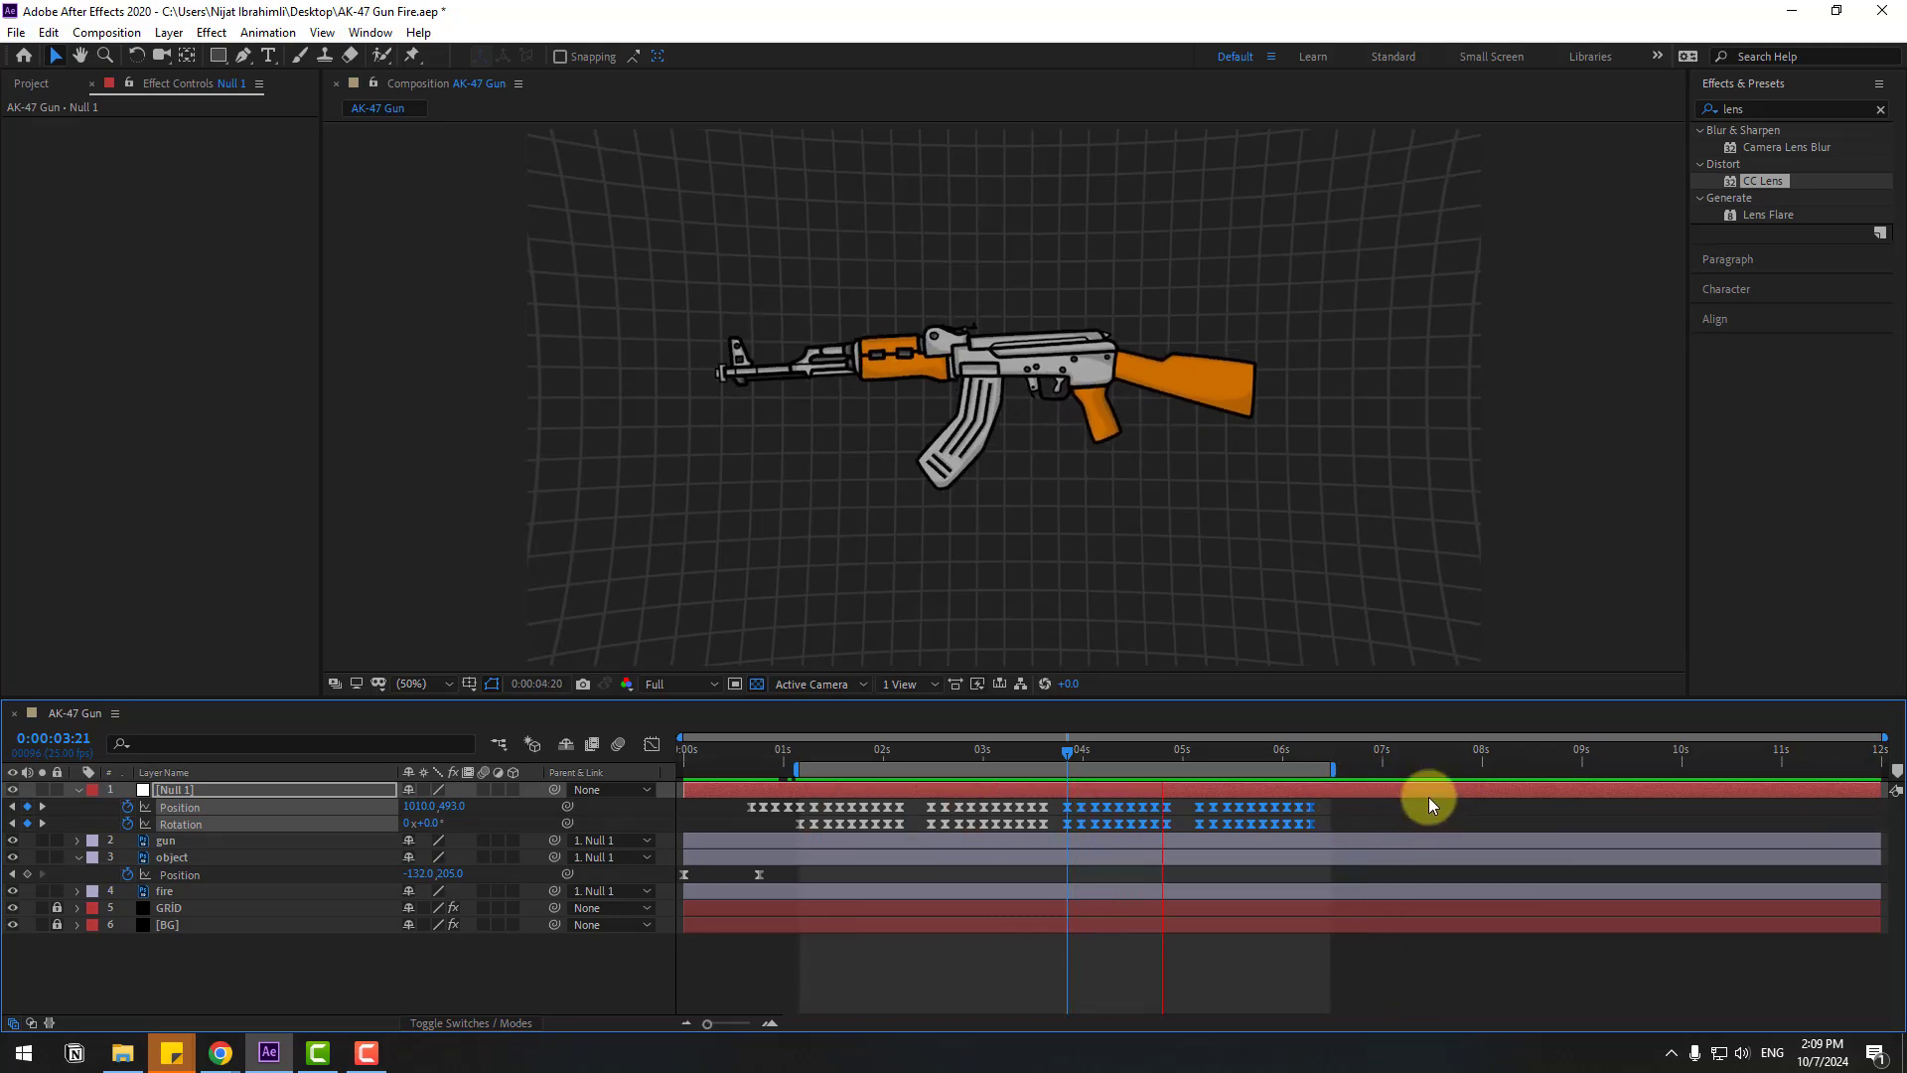
Select the fire layer holding the trigger and solo it so only the trigger shows
left_click(1080, 752)
left_click(936, 957)
scroll(1166, 431, "up", 4)
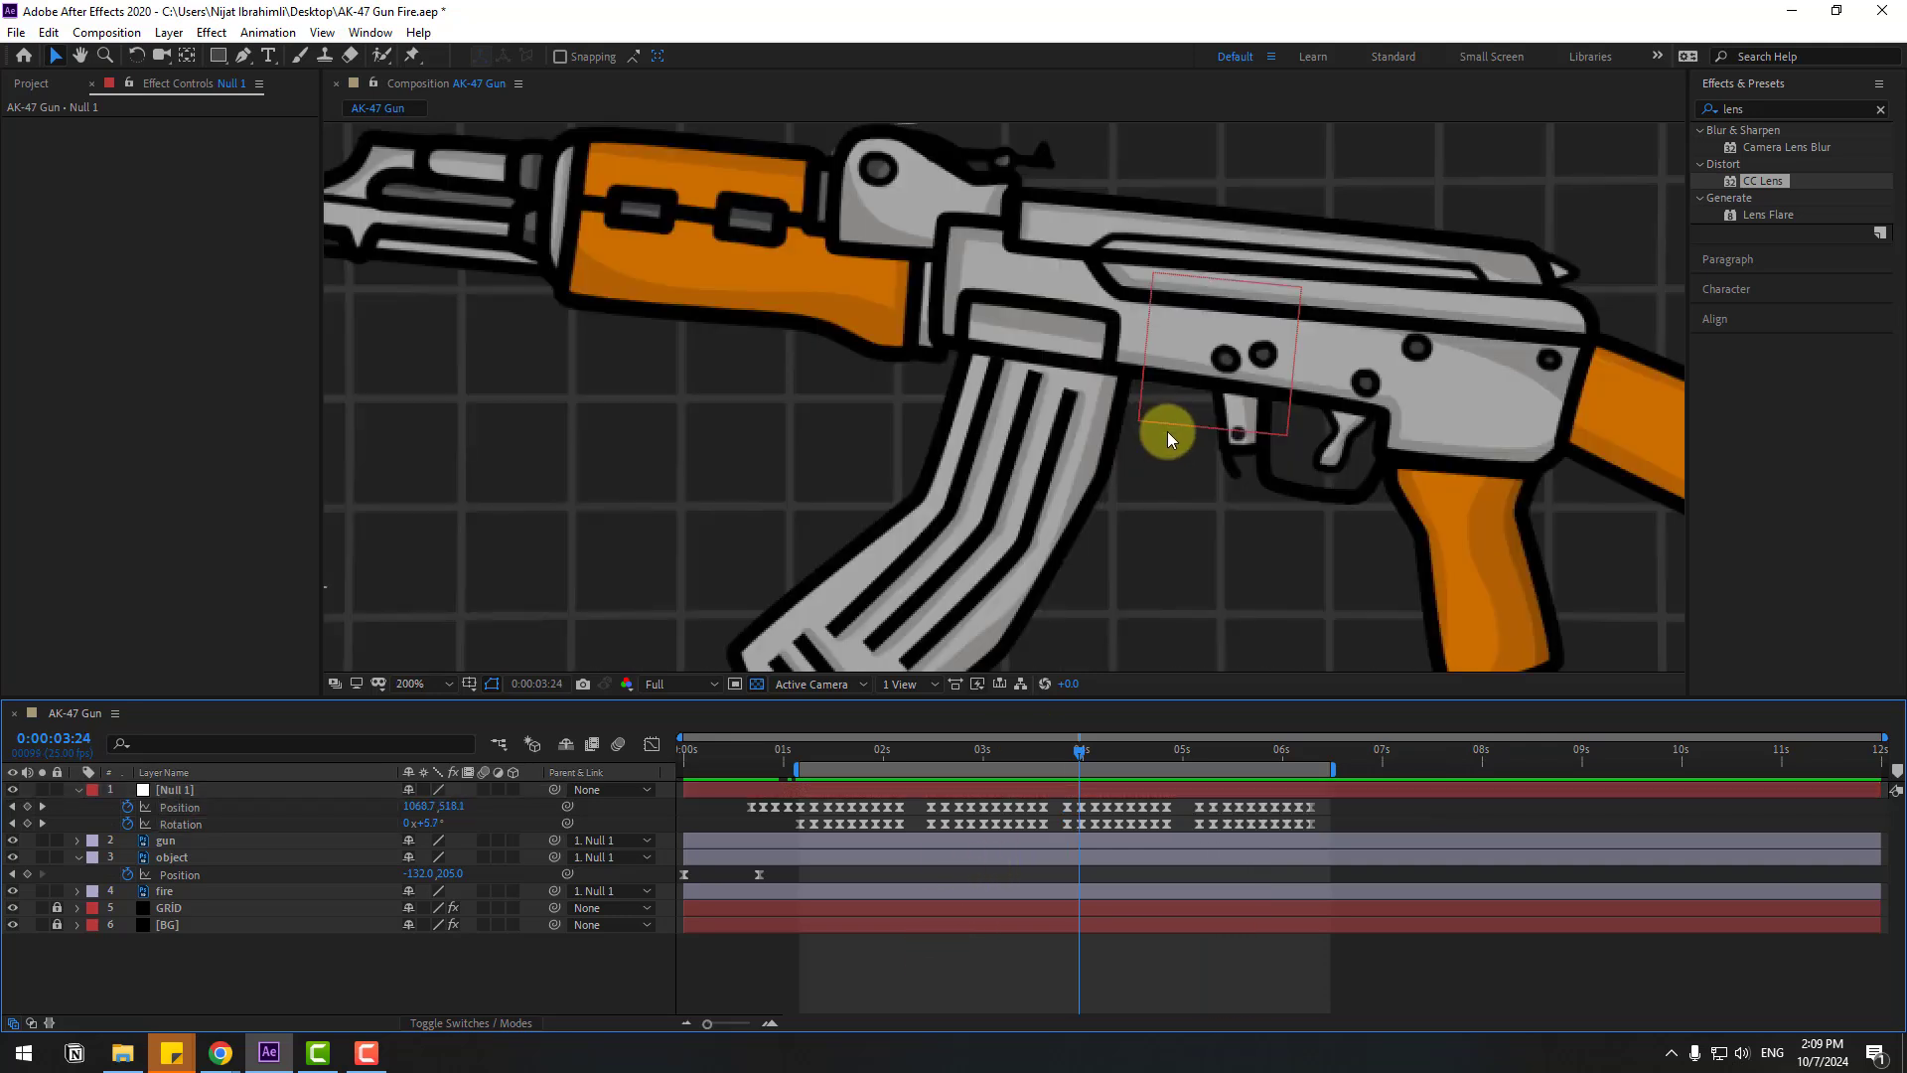
left_click(1359, 438)
left_click(169, 918)
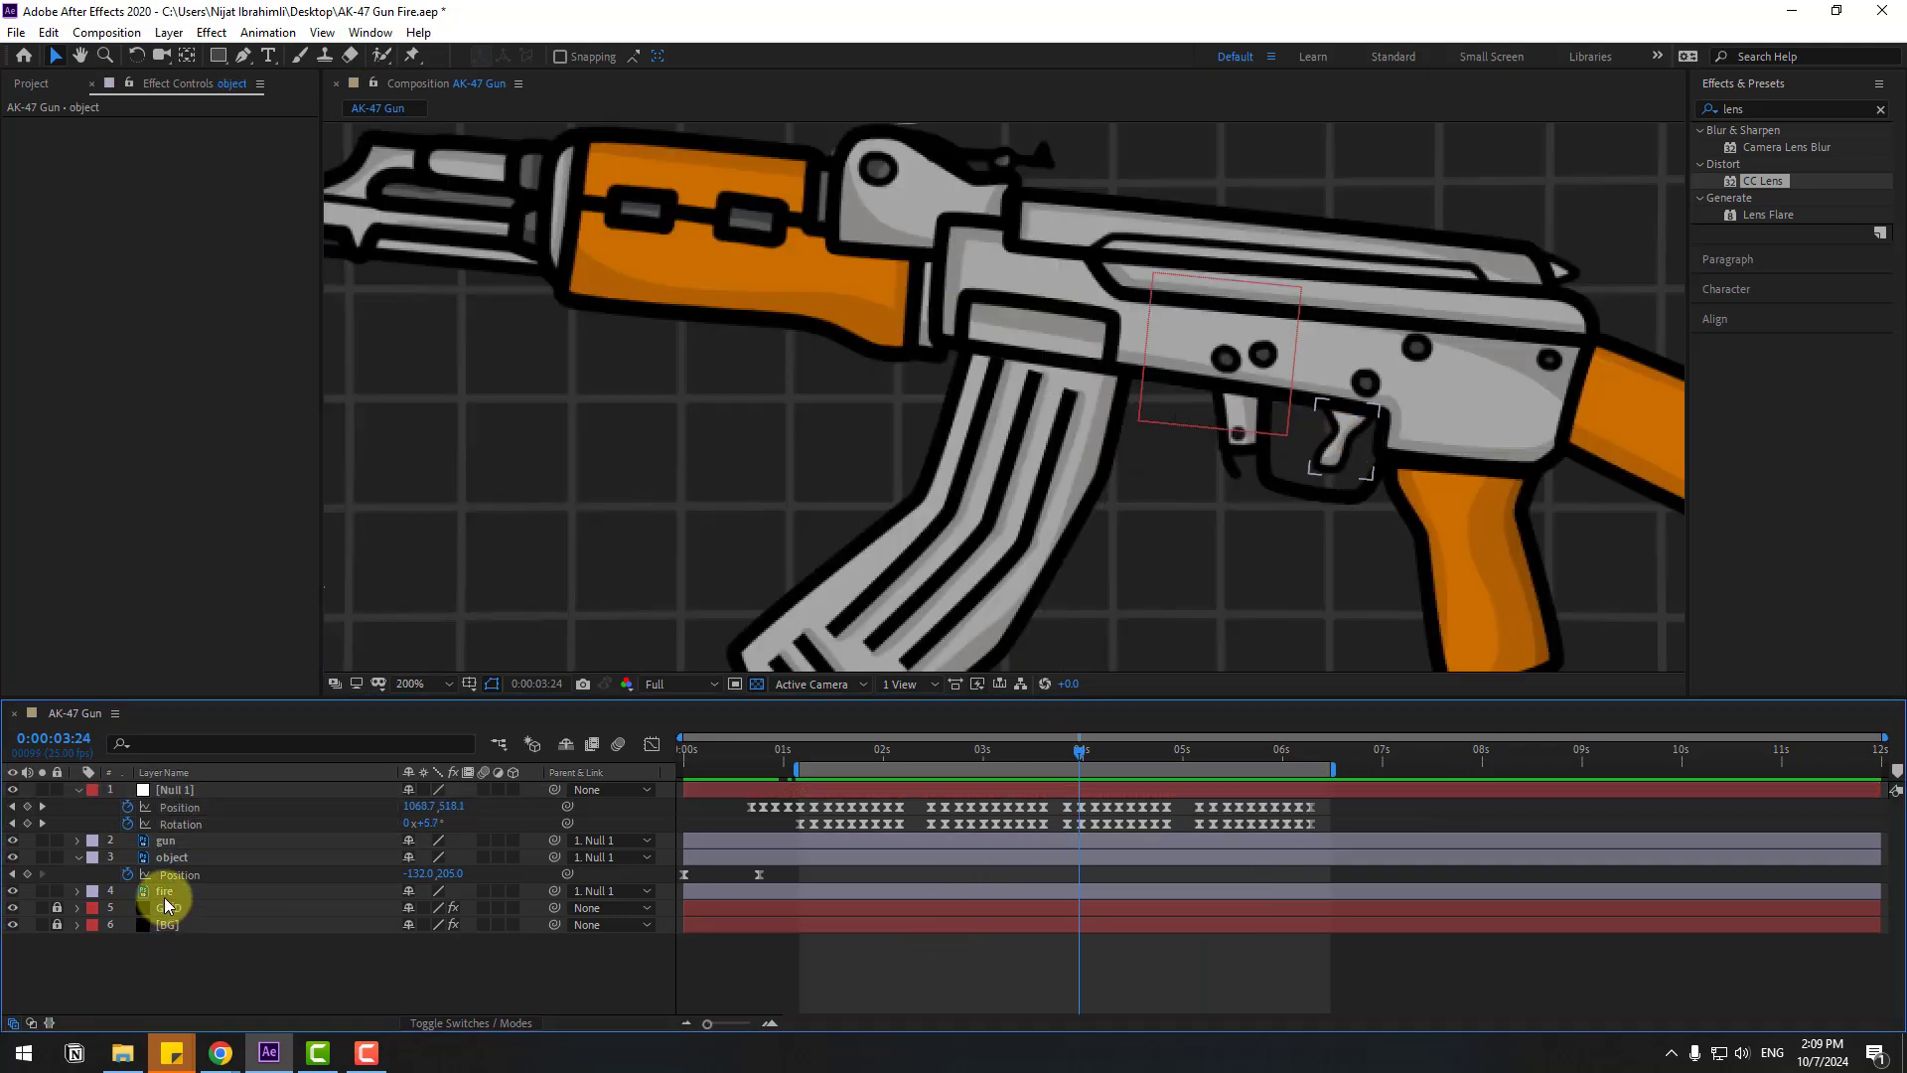
left_click(165, 892)
scroll(1046, 506, "up", 2)
scroll(881, 557, "down", 1)
left_click_drag(1490, 520, 1018, 484)
left_click(40, 892)
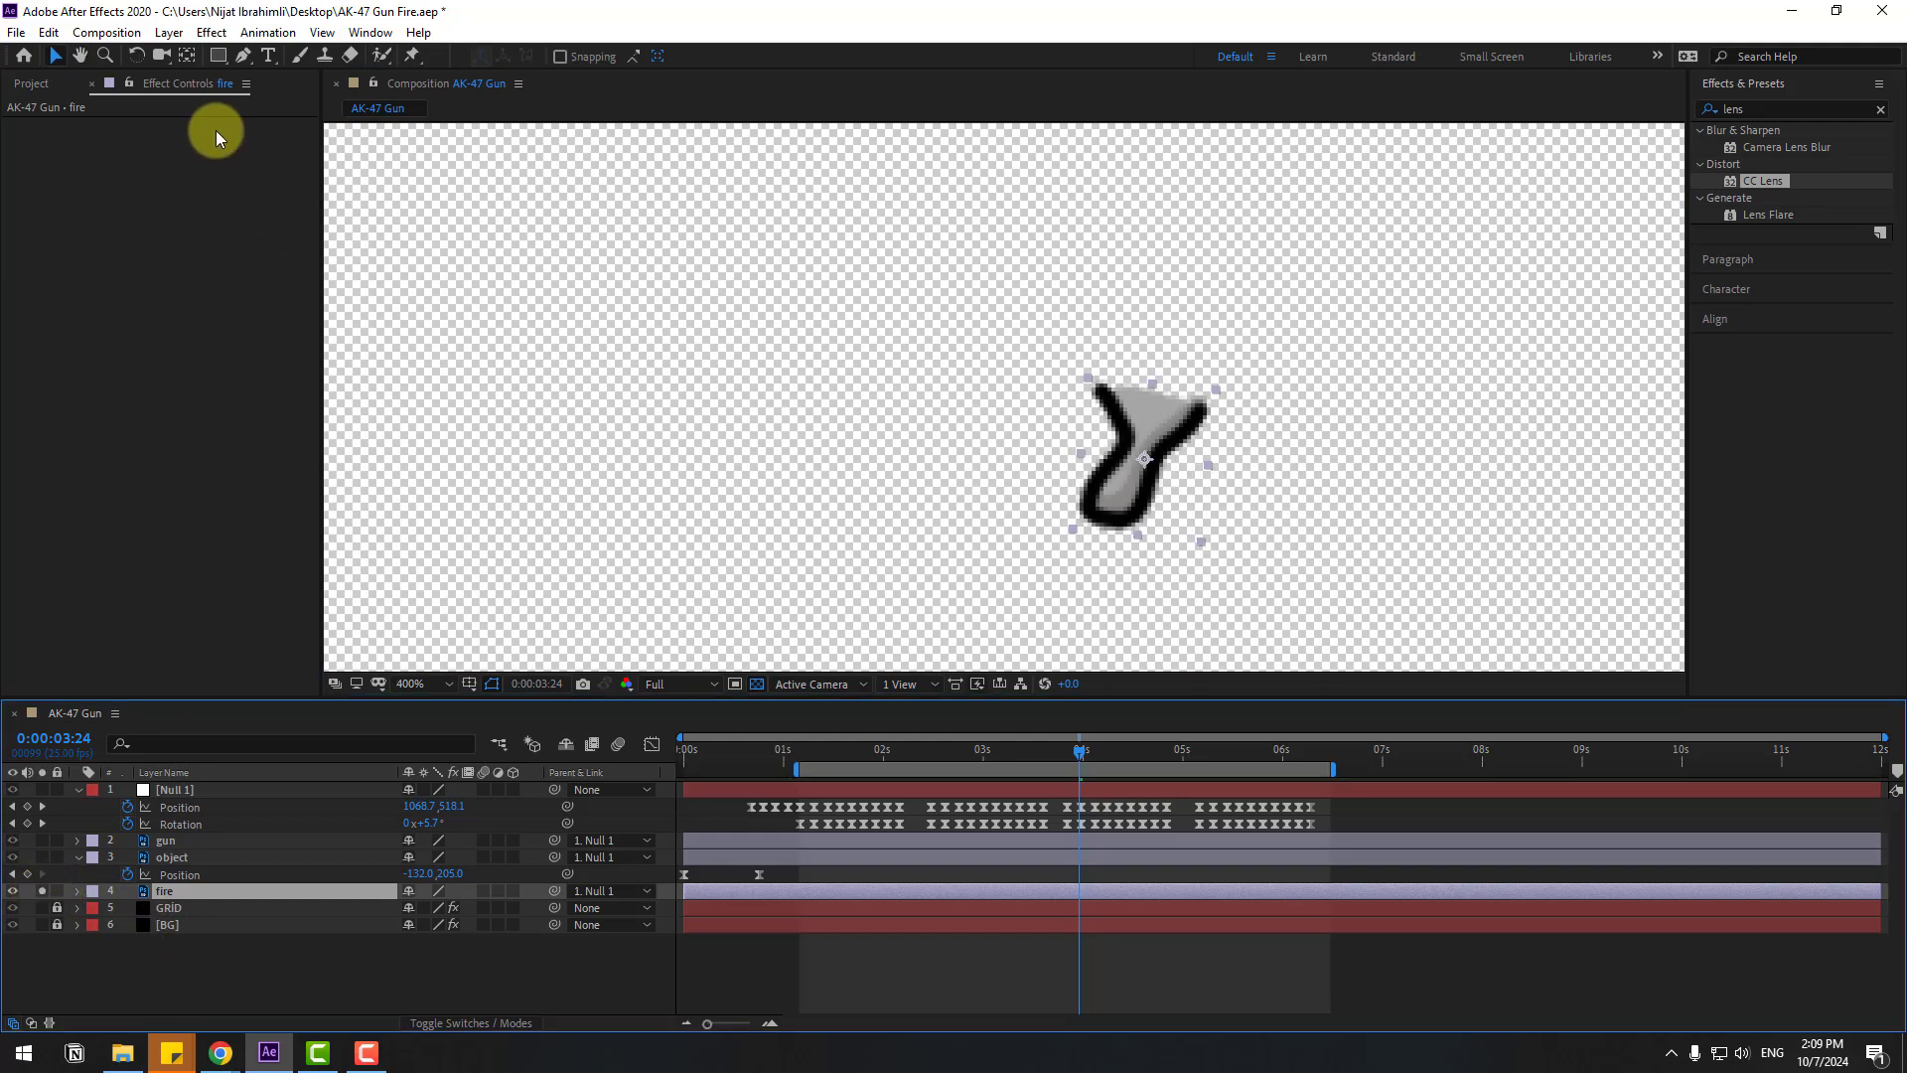
Move the fire layer's anchor point to the trigger's upper pivot and turn its solo off
left_click(186, 57)
left_click_drag(1145, 460, 1158, 401)
left_click(55, 56)
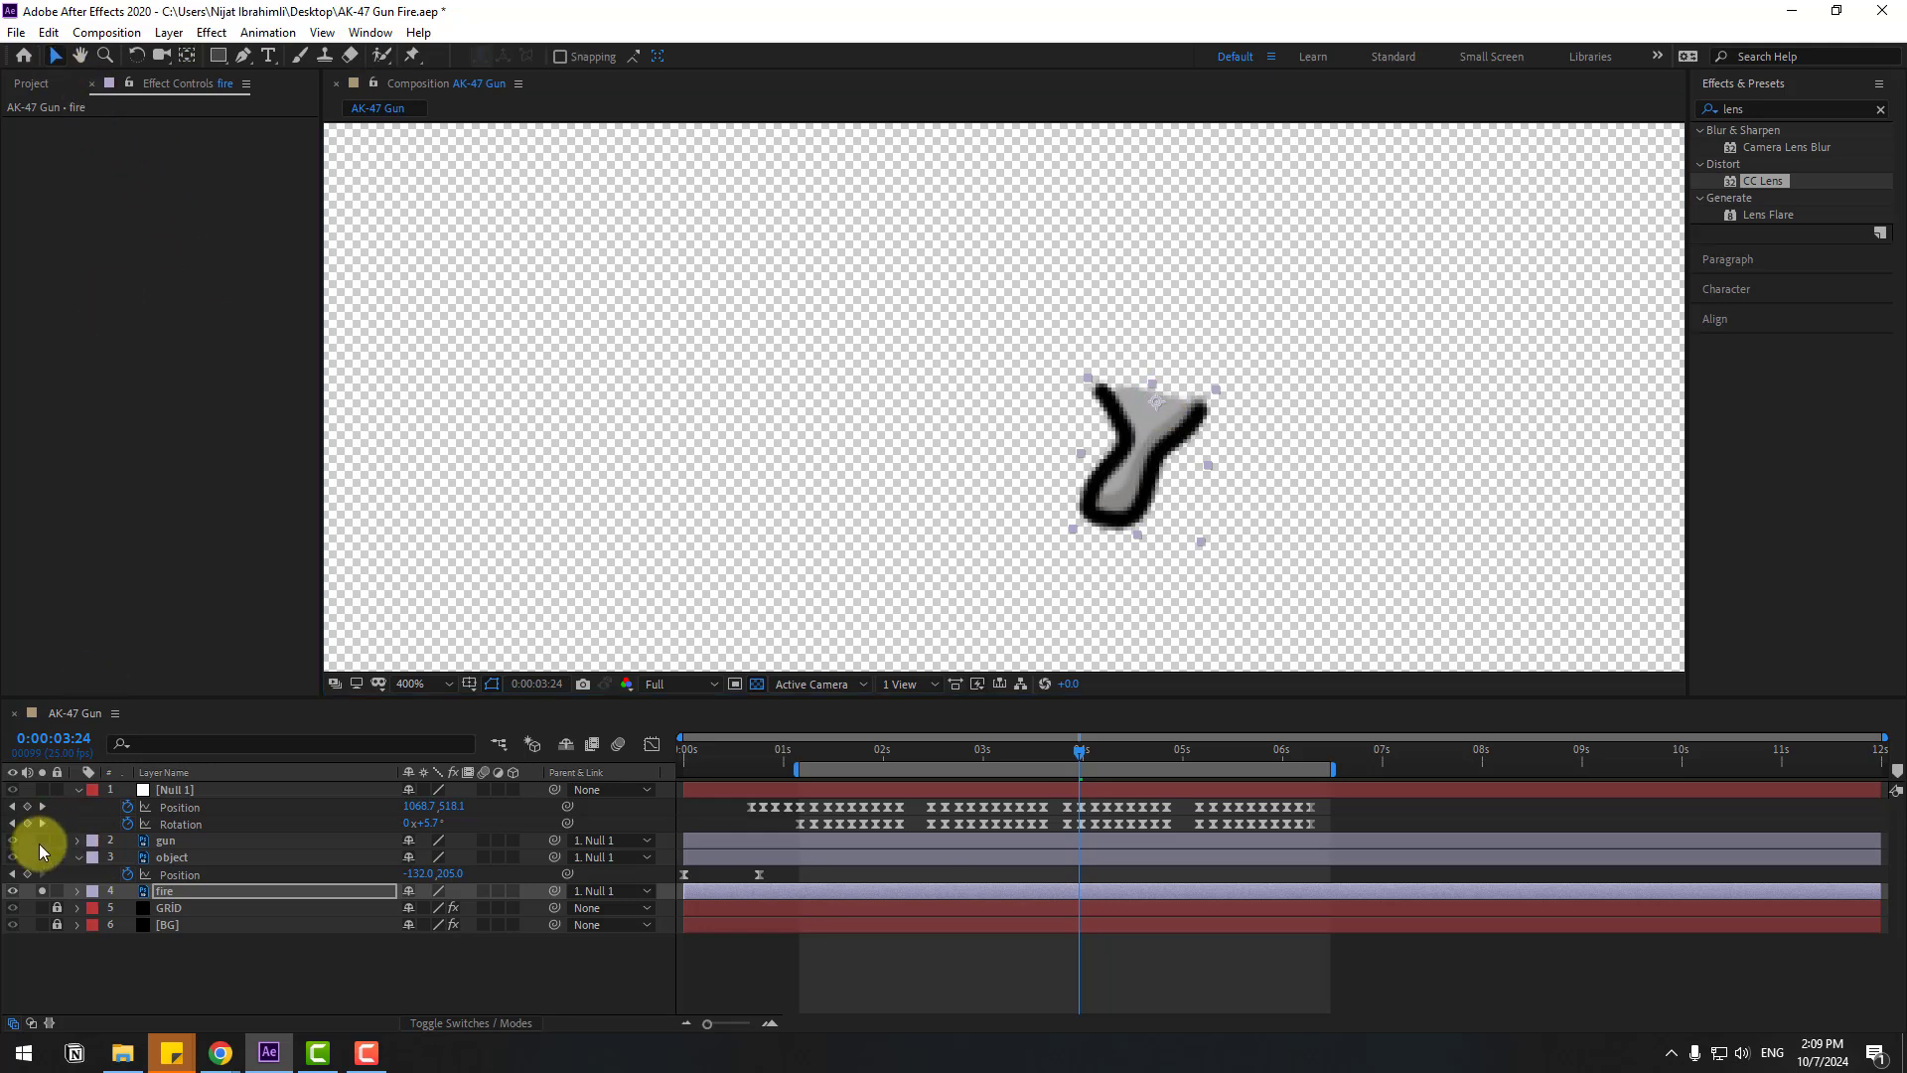
left_click(40, 891)
Keyframe the fire layer's Rotation at 0° at 0:00:01:04 and at -19° at 0:00:01:07
left_click_drag(997, 759, 800, 754)
key("r")
left_click(127, 908)
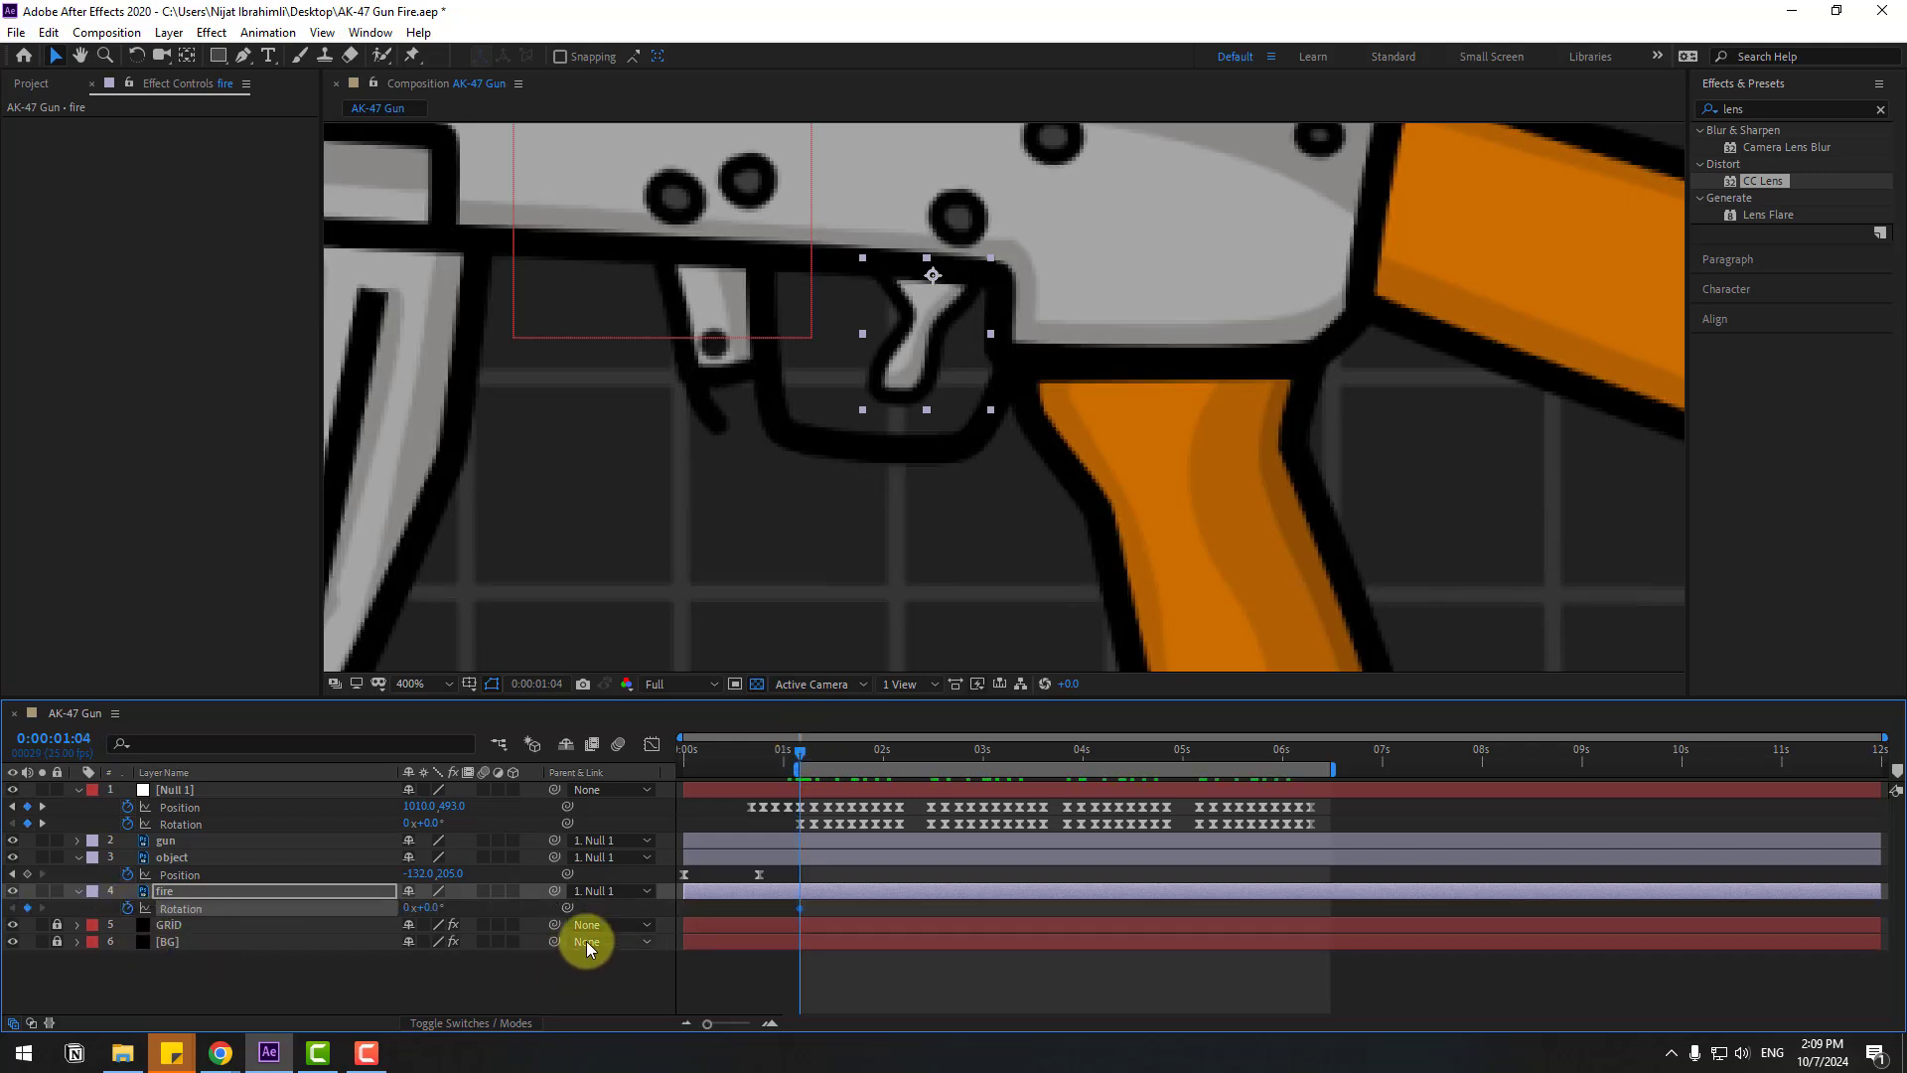
key("Page_Down")
key("Page_Down")
key("Page_Down")
left_click_drag(435, 907, 416, 910)
left_click_drag(1147, 497, 1152, 493)
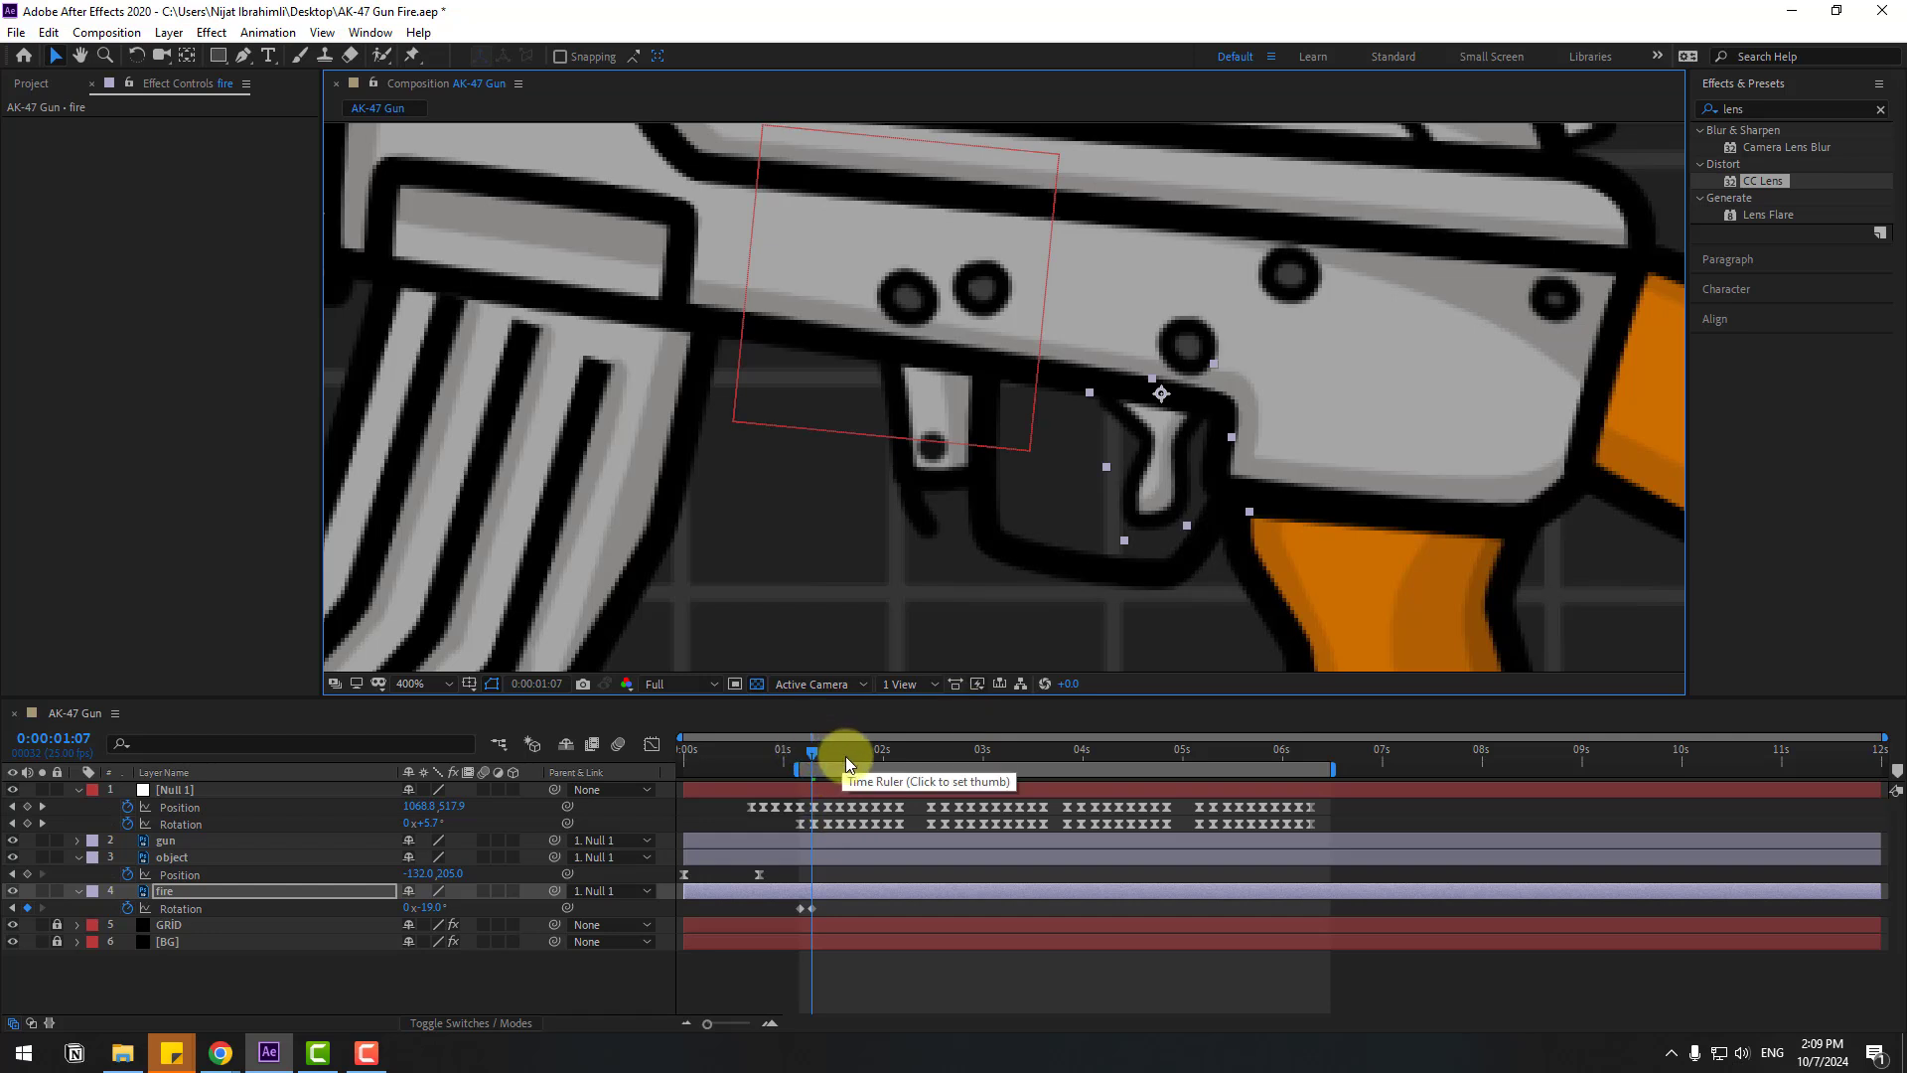
Add further back-and-forth Rotation keyframes to the fire layer up to 0:00:01:16, ending at -18°, and preview the trigger motion
key("Page_Down")
key("Page_Down")
key("Page_Down")
left_click_drag(433, 906, 423, 909)
key("Page_Down")
key("Page_Down")
key("Page_Down")
key("Page_Down")
key("Page_Down")
key("Page_Down")
scroll(1041, 463, "down", 1)
key("space")
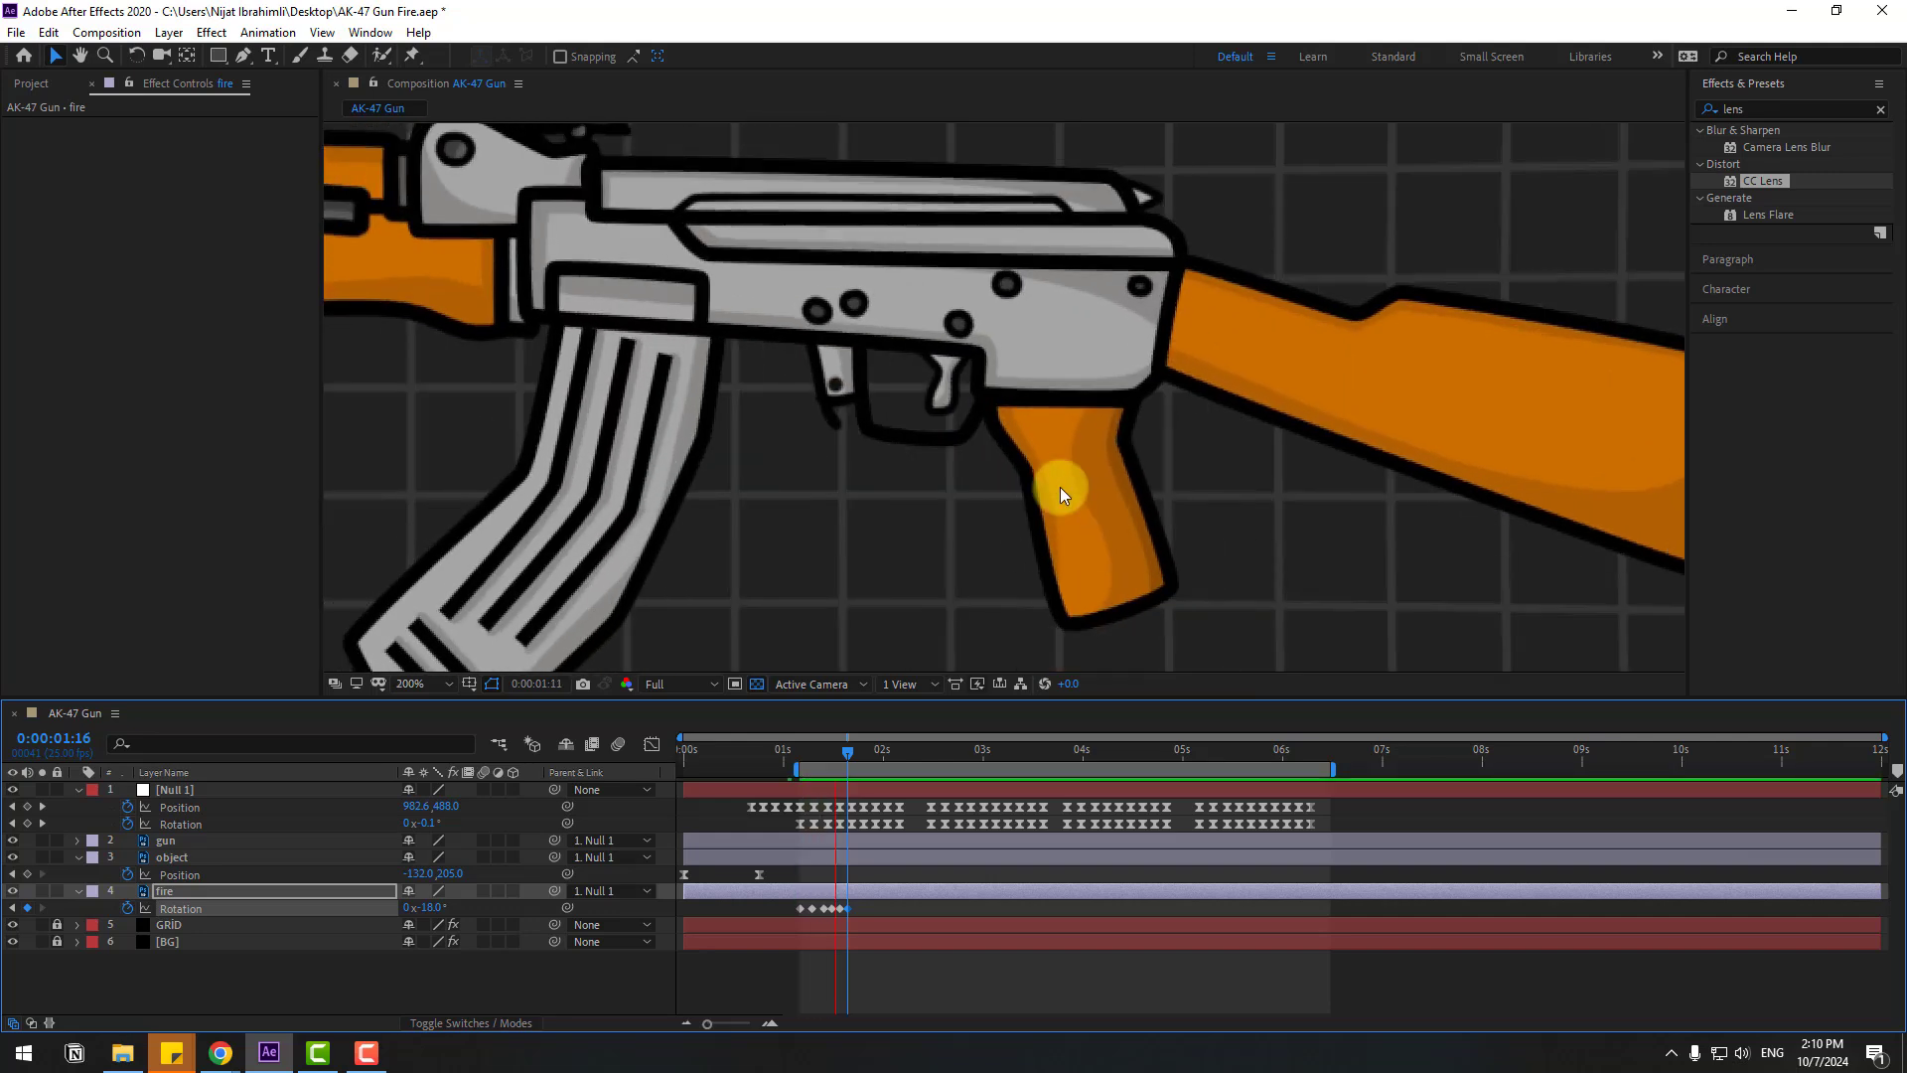
key("space")
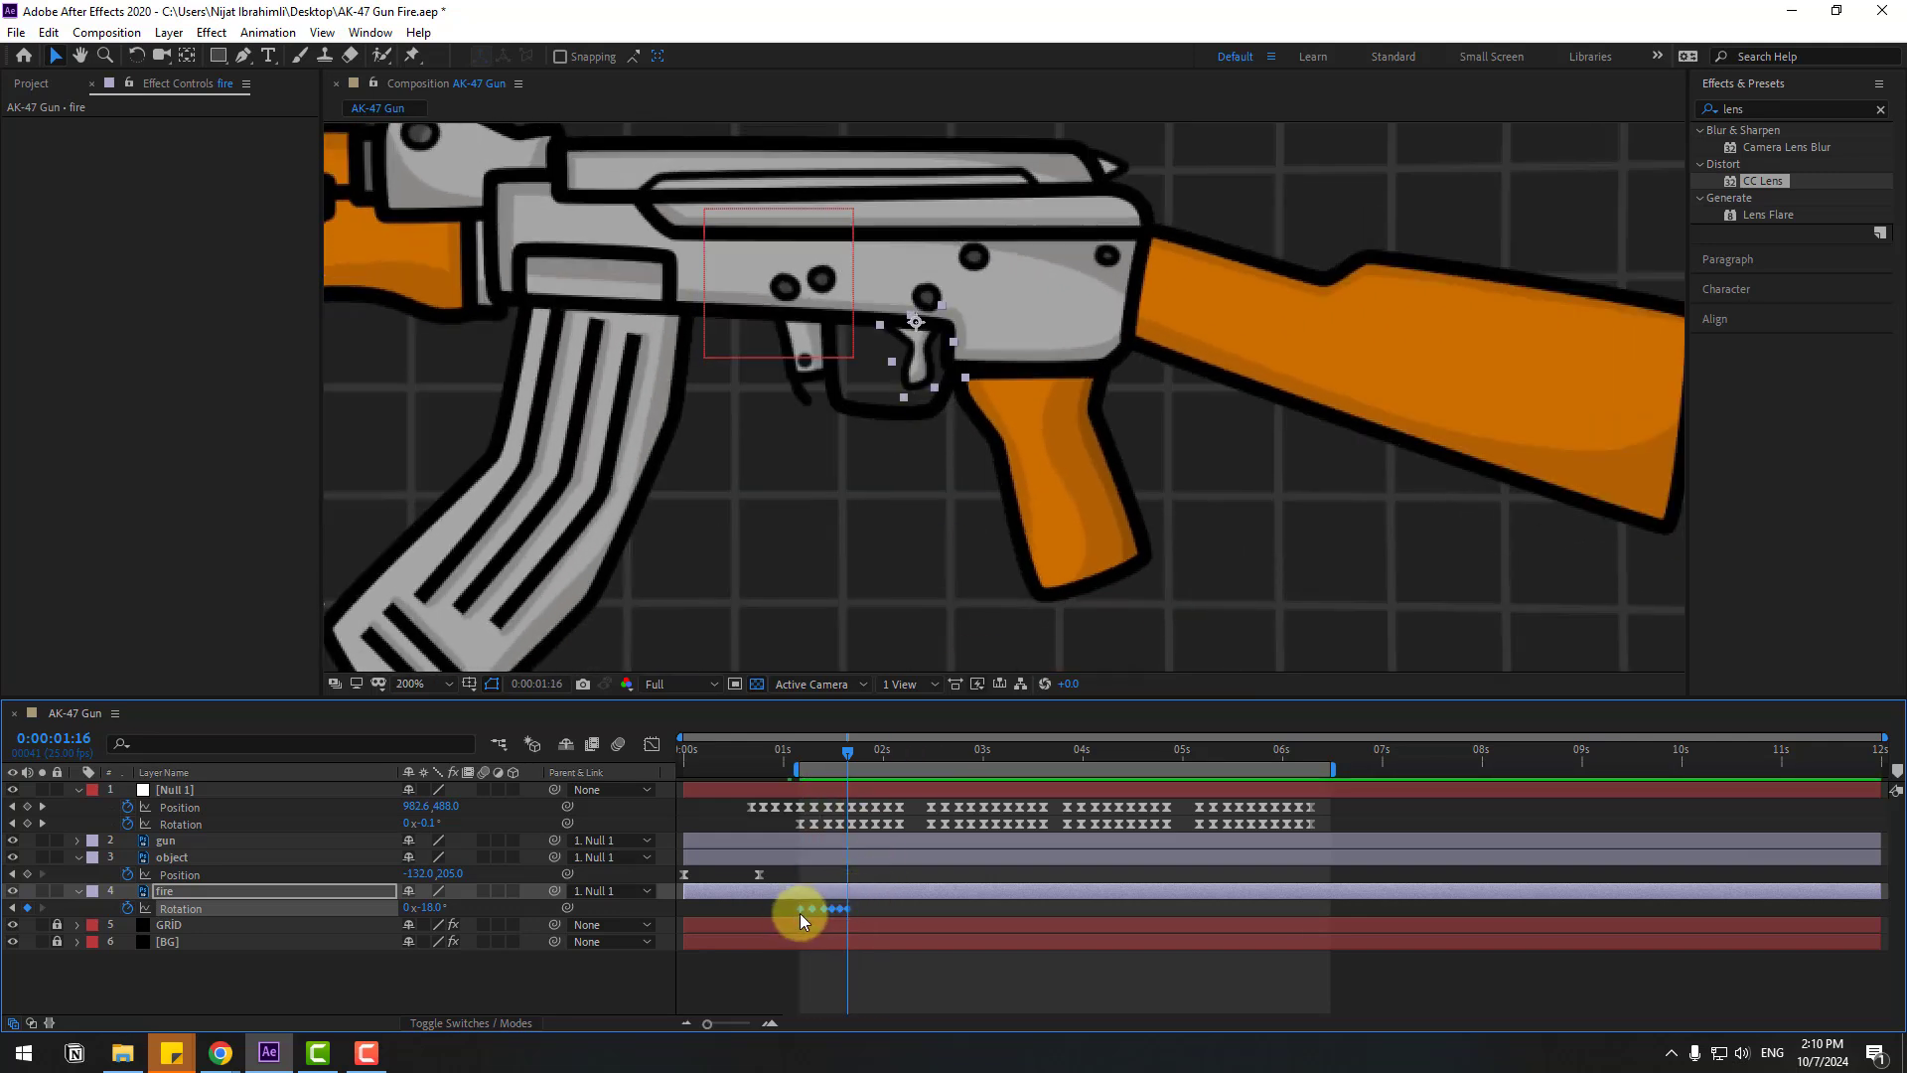
Apply Easy Ease to the fire layer's Rotation keyframes and paste a copy of them at 0:00:01:16
right_click(800, 912)
mouse_move(907, 894)
left_click(1092, 780)
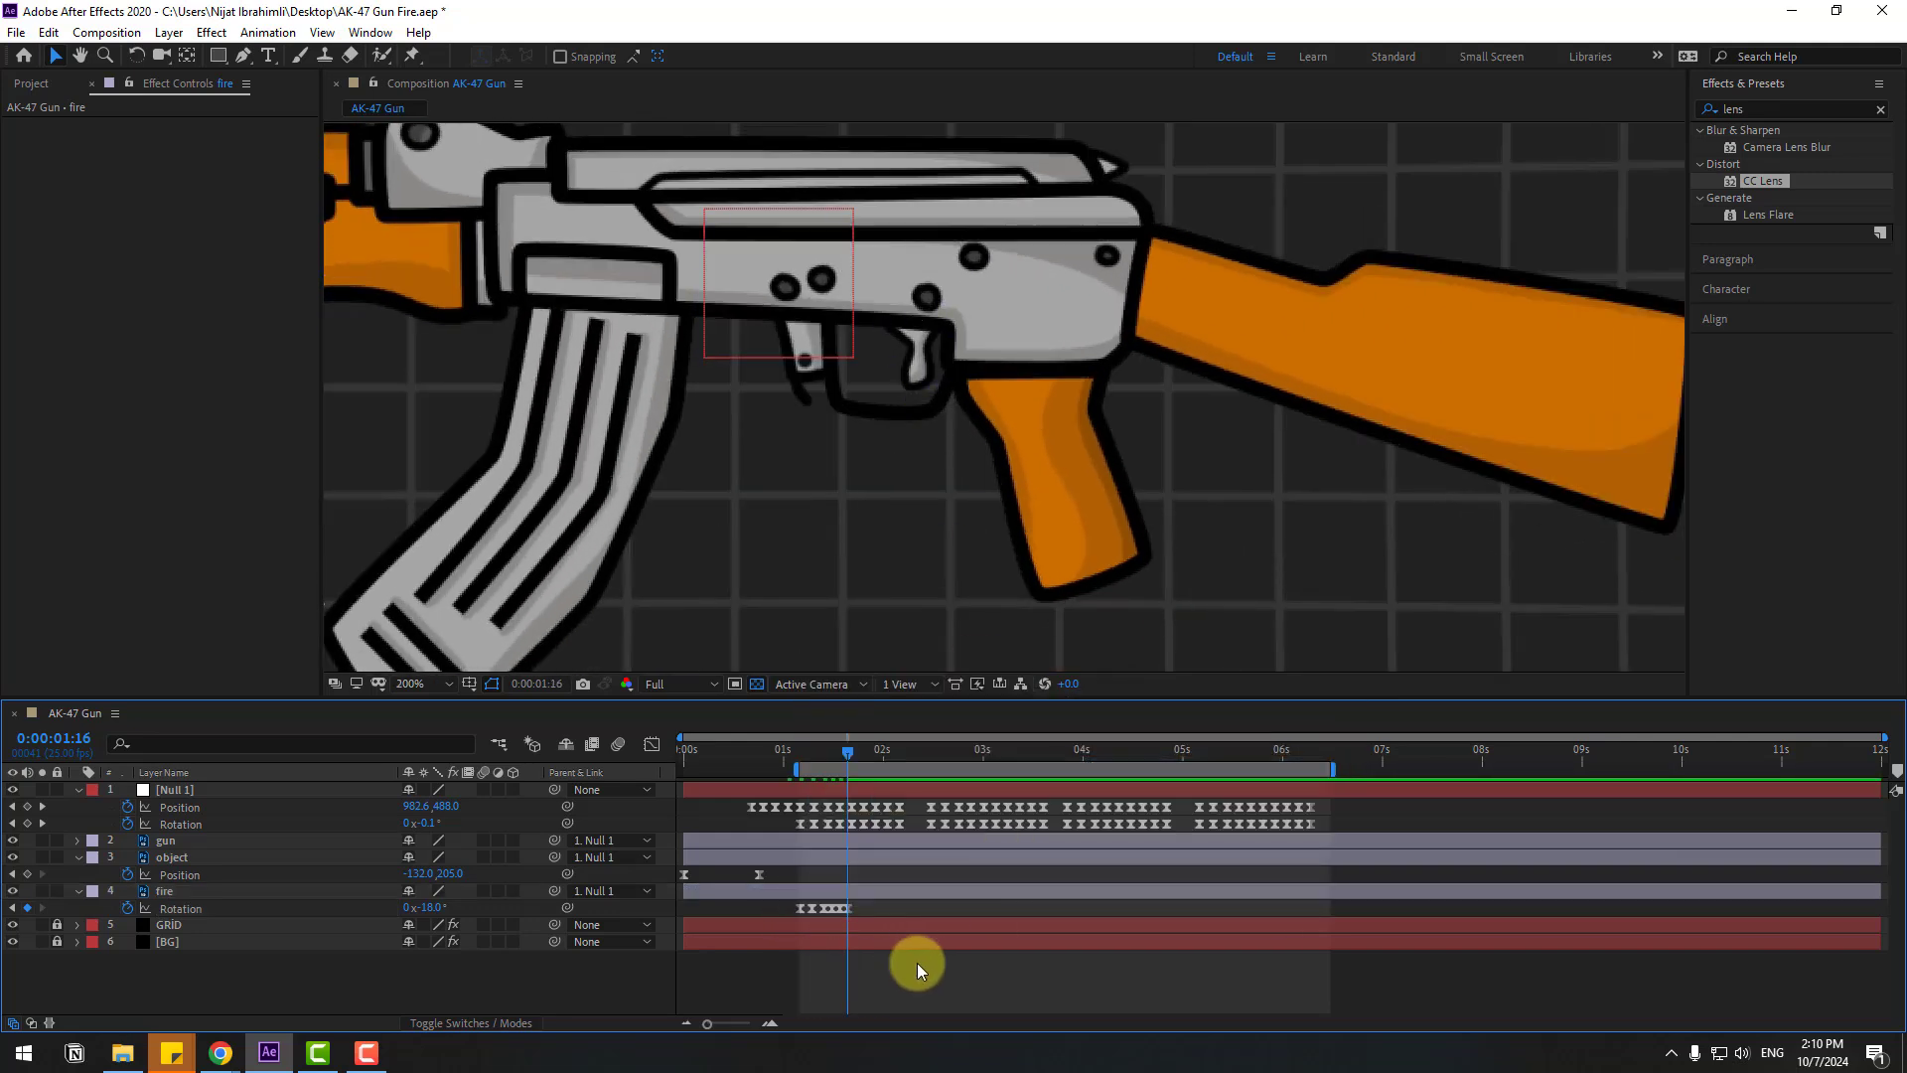
scroll(958, 934, "up", 2)
left_click_drag(864, 902, 747, 925)
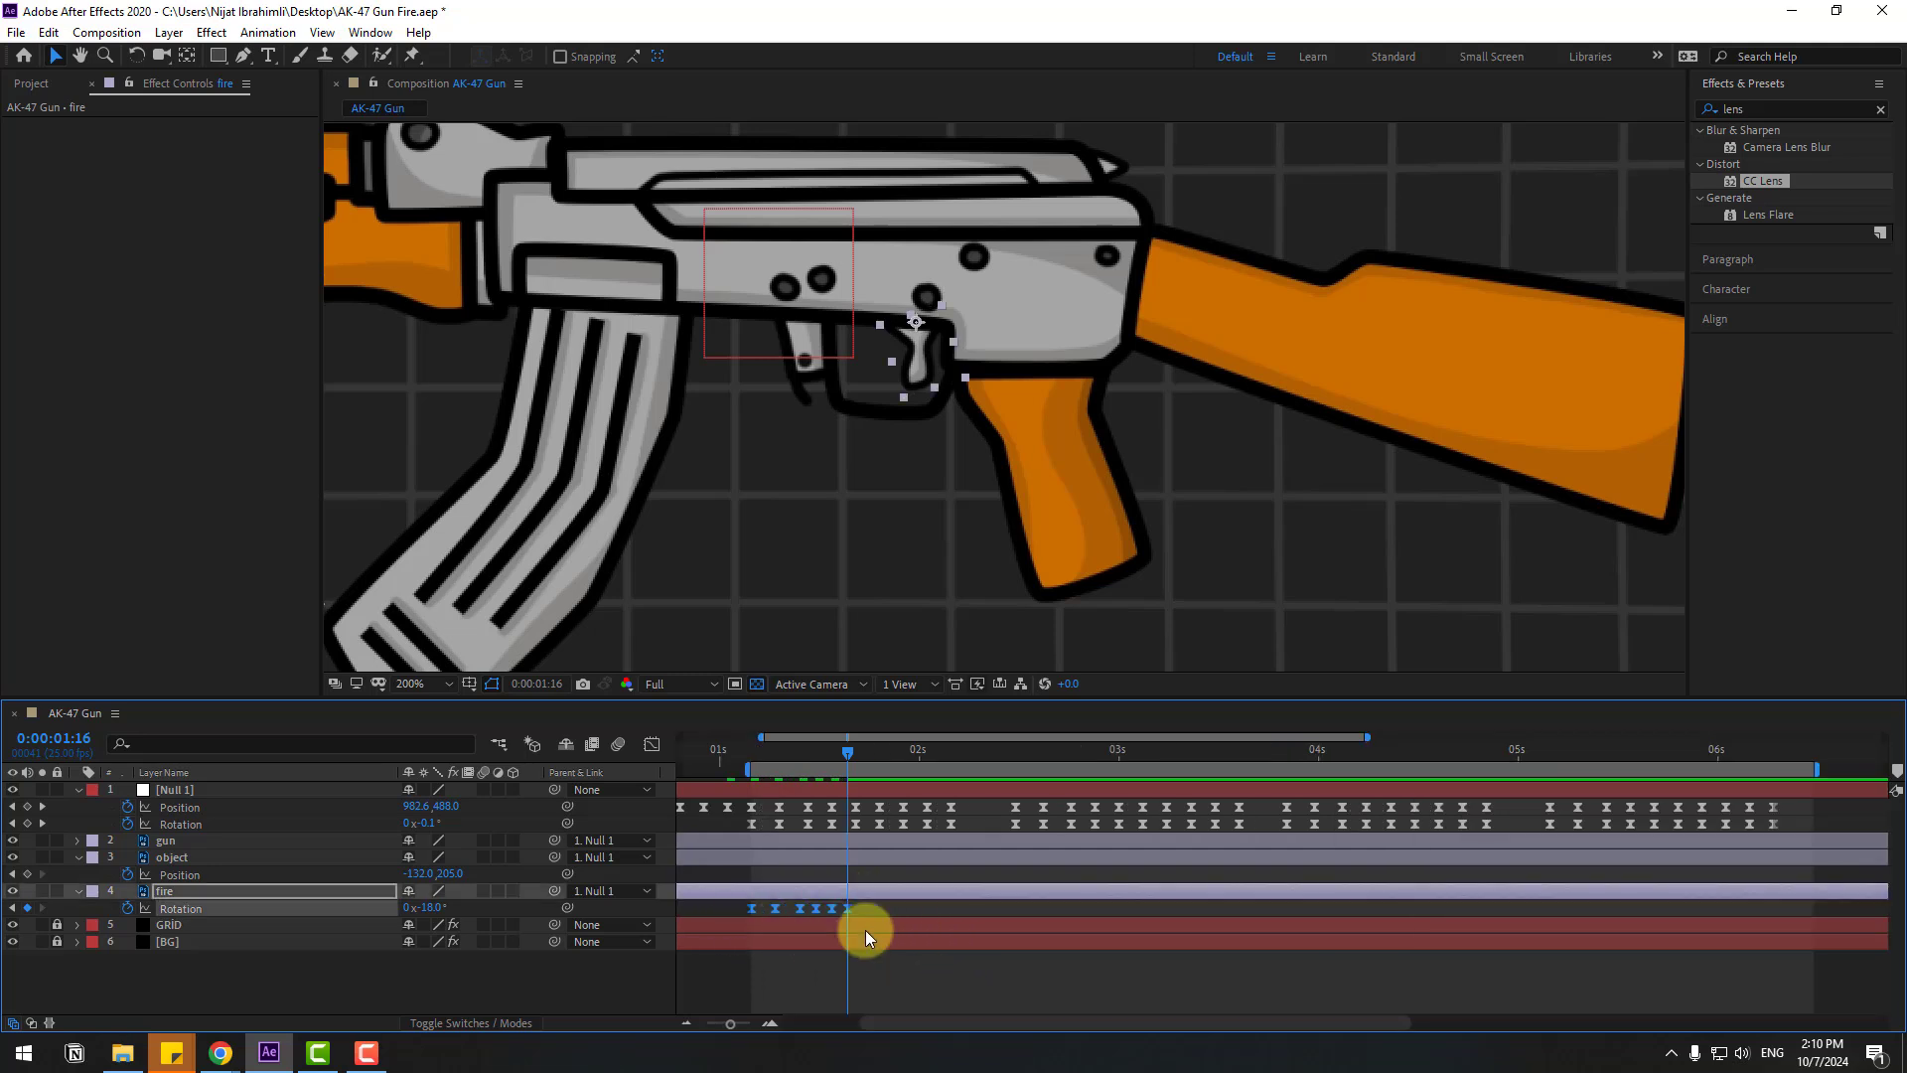
Keyframe the fire layer's Rotation at -18° at 0:00:02:12 and a changed angle at 0:00:02:15
left_click_drag(870, 759, 1021, 749)
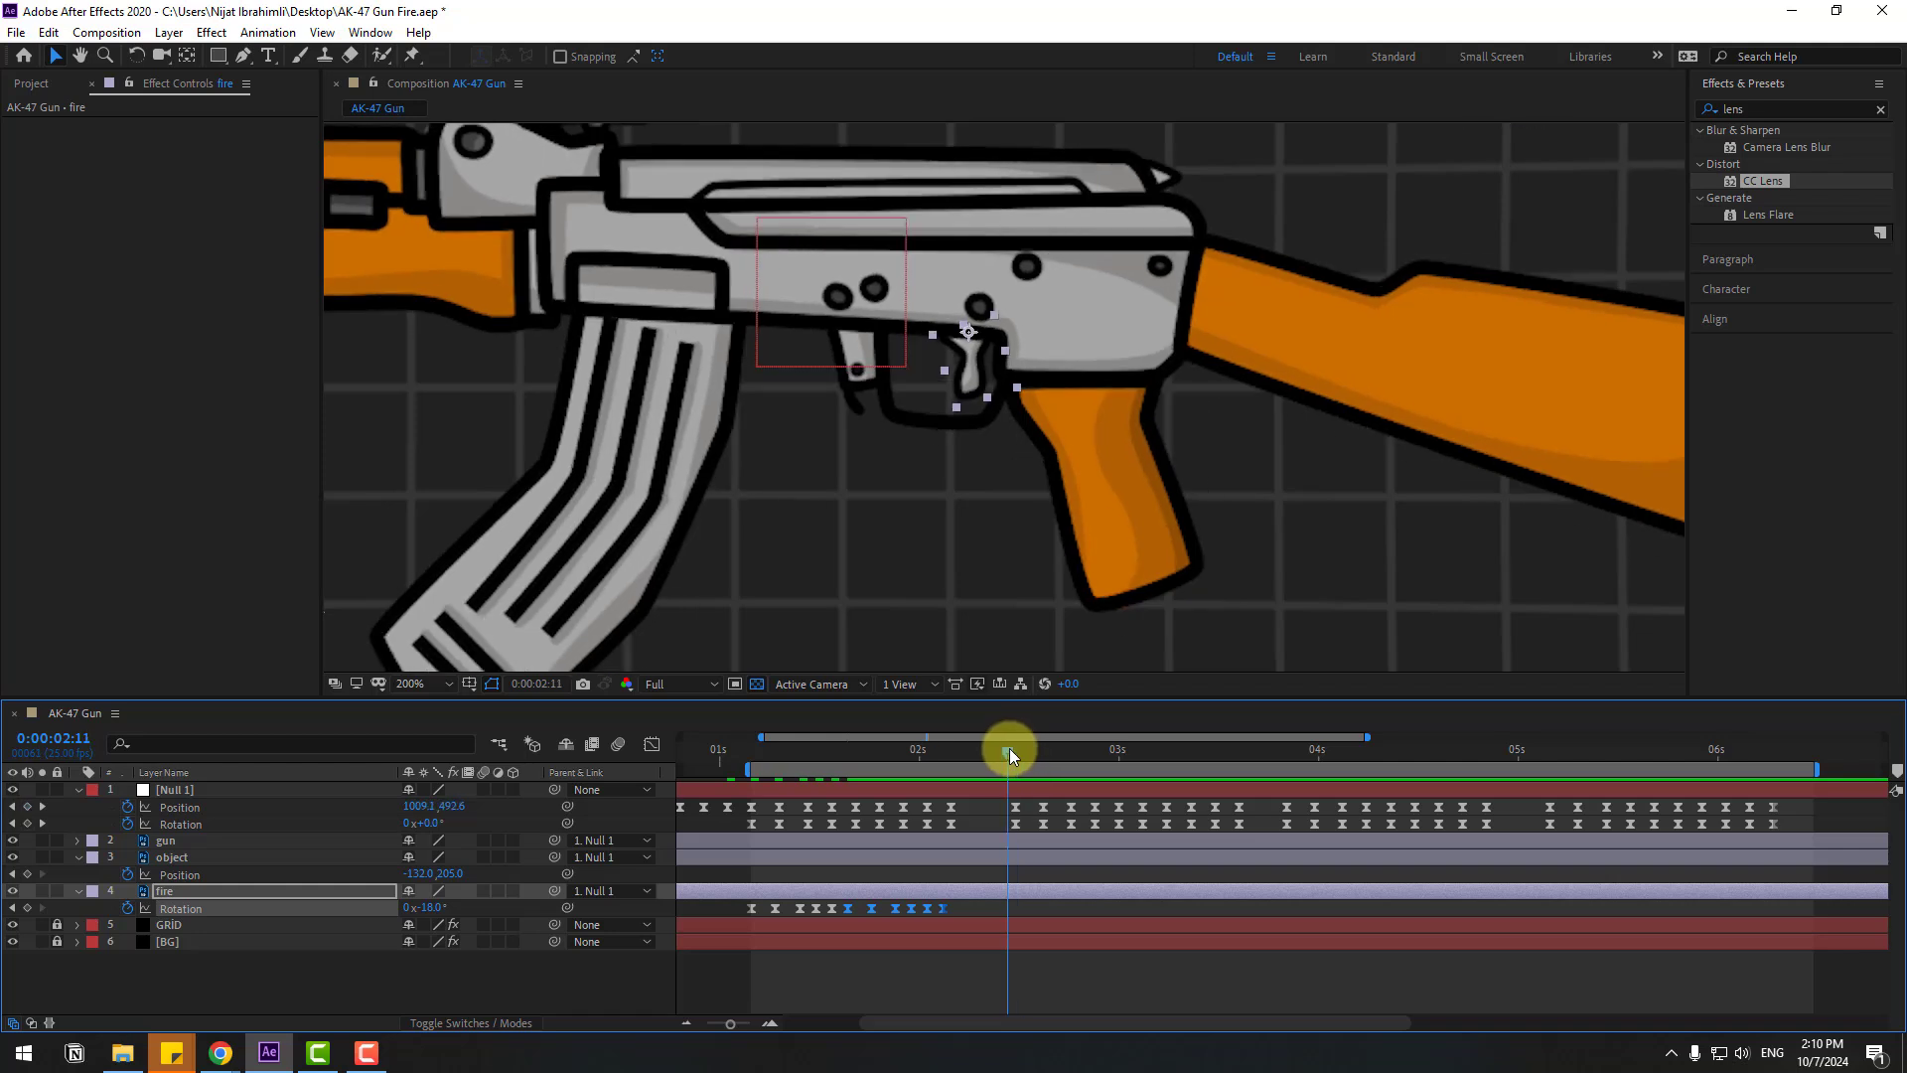
left_click(145, 965)
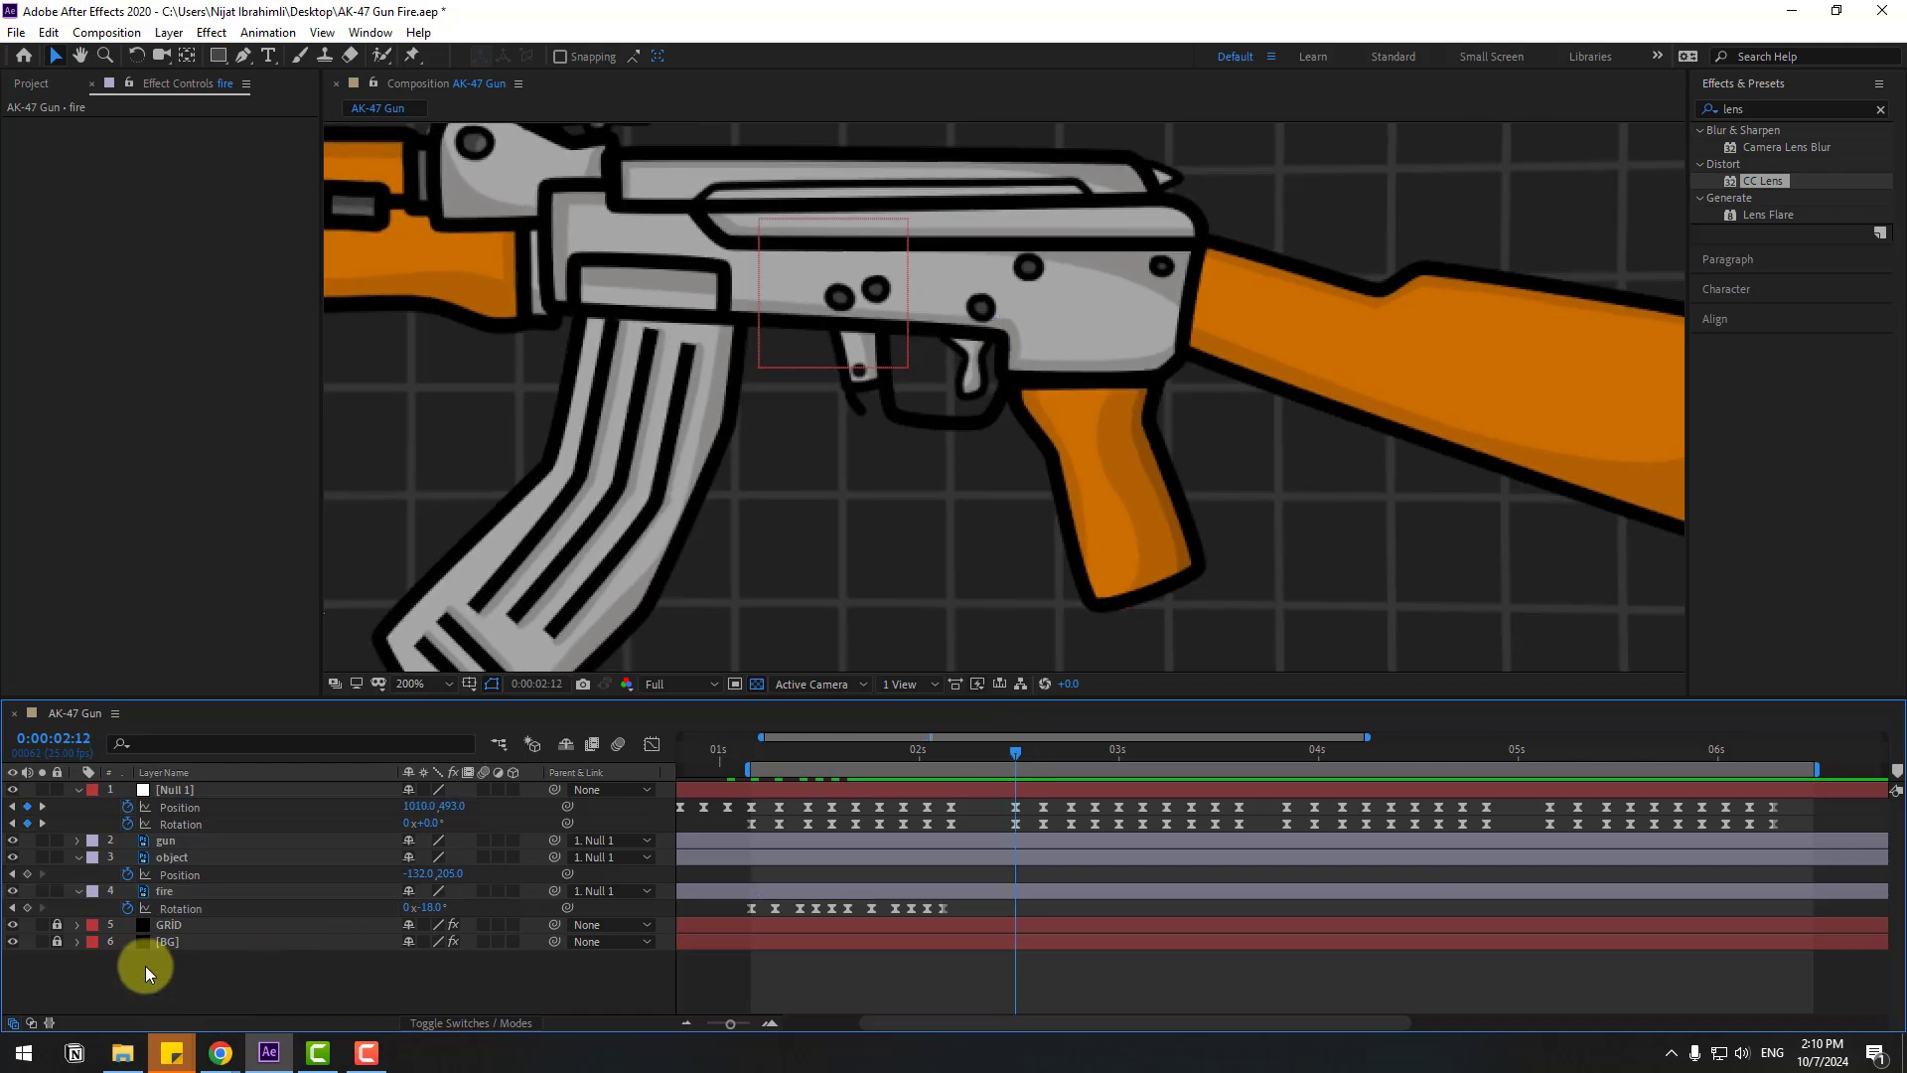
left_click(30, 907)
left_click_drag(1033, 751, 1040, 752)
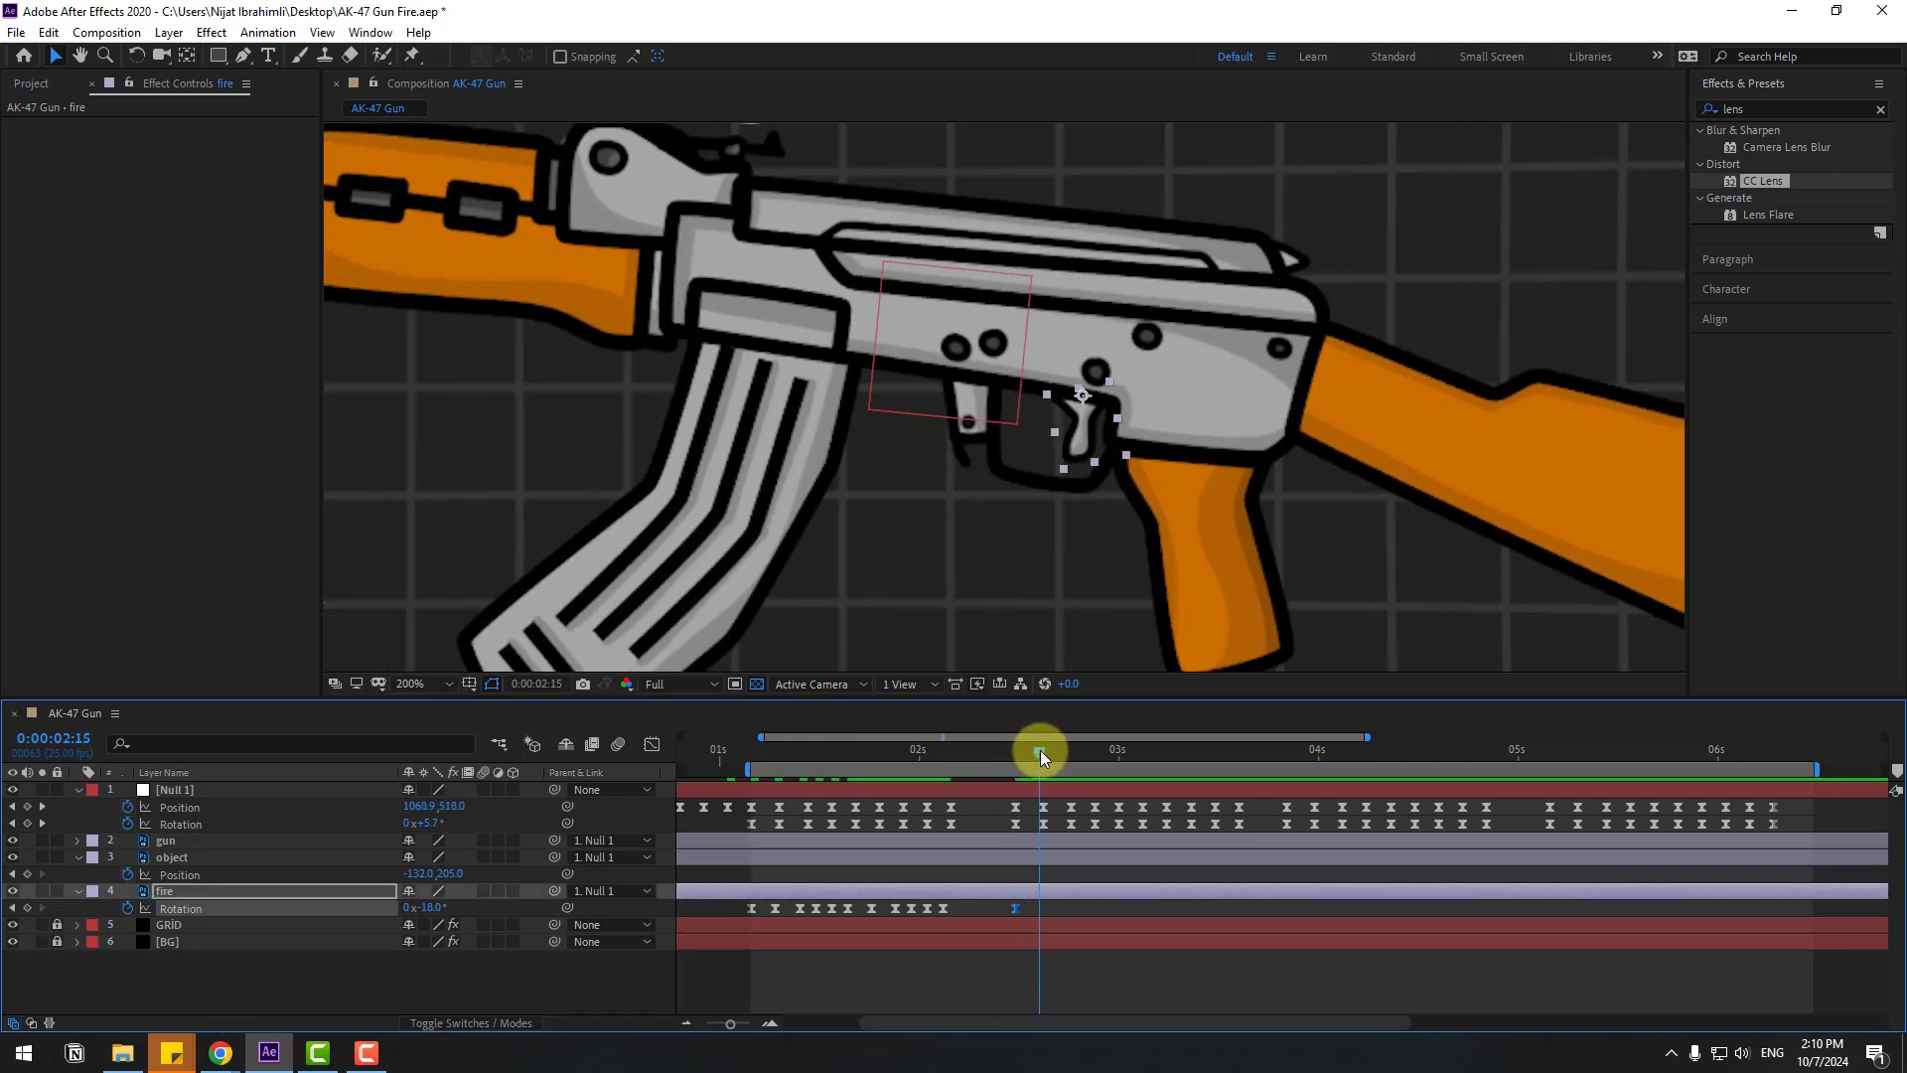
left_click_drag(434, 914, 414, 909)
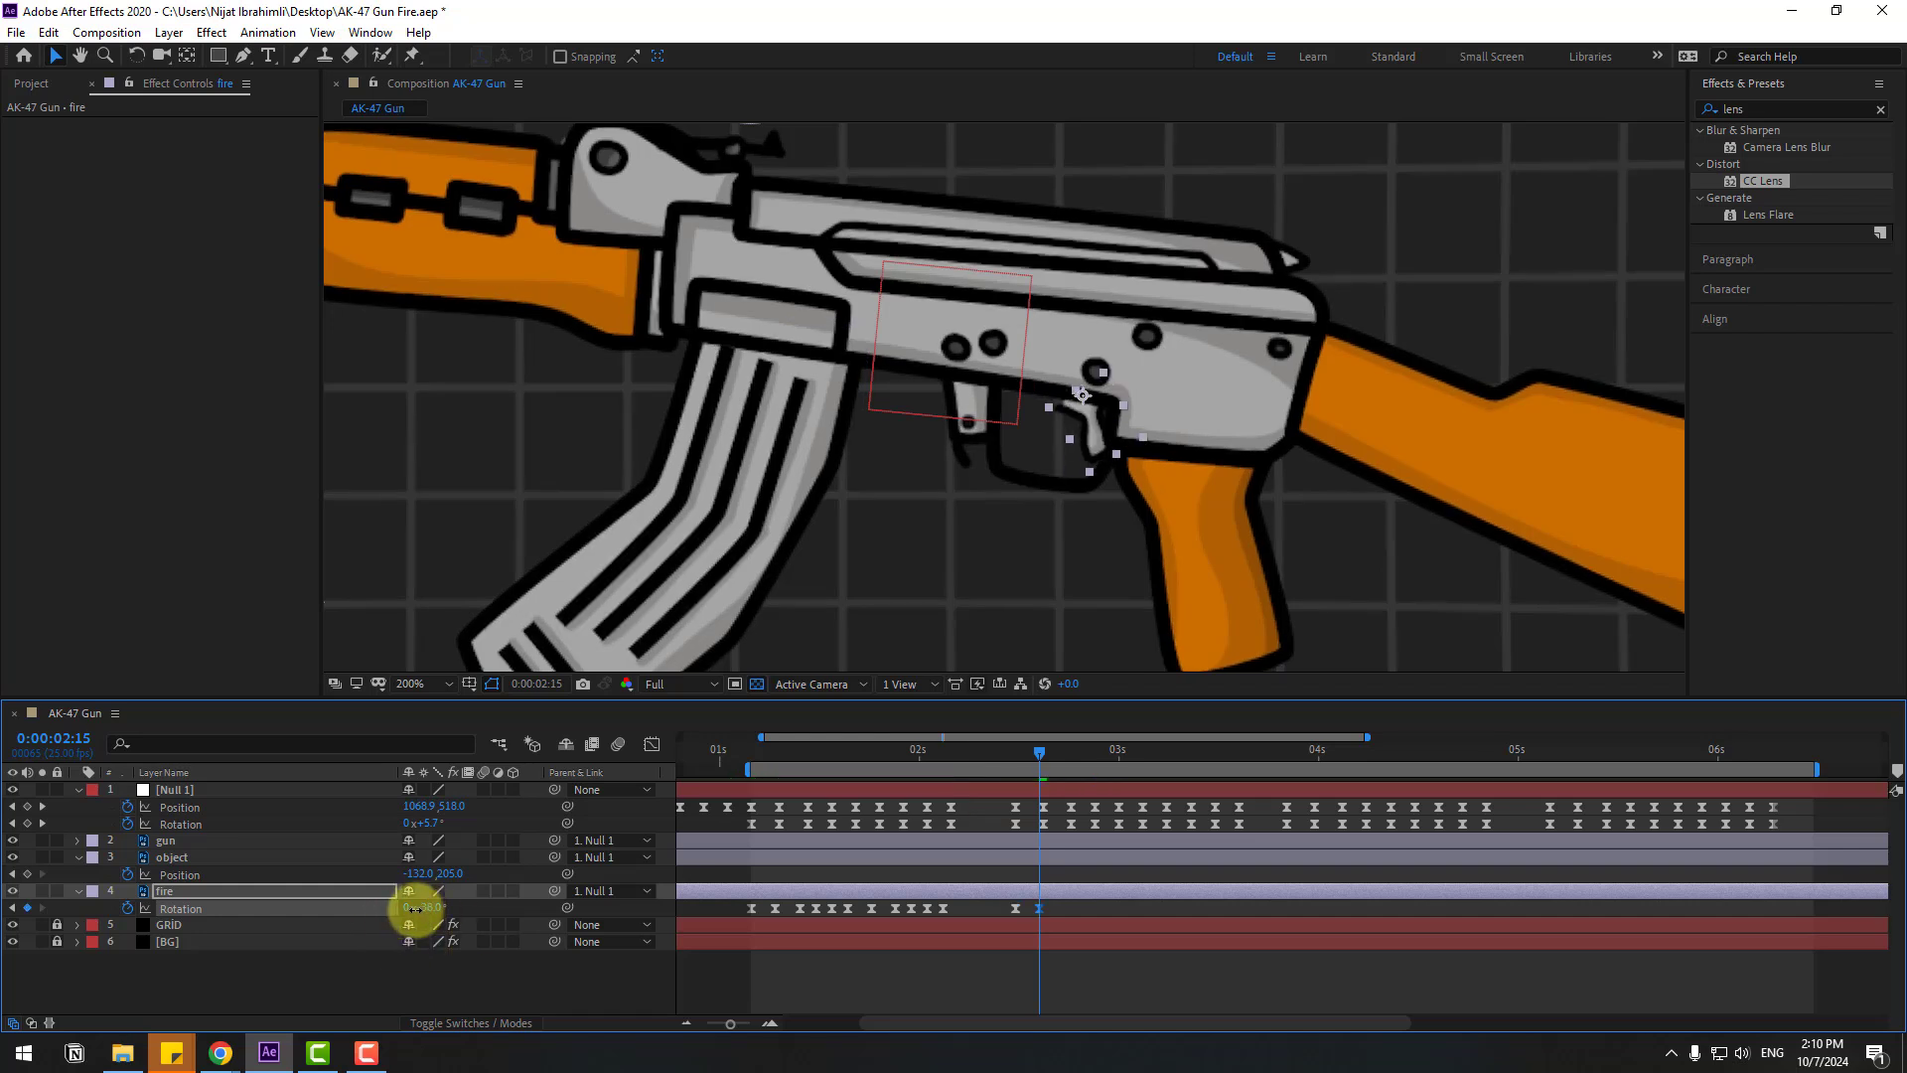
Copy the trigger's Rotation keyframes to 0:00:02:15 and to the starts of the third and fourth recoil bursts, the last at 0:00:05:04
left_click_drag(957, 912, 743, 912)
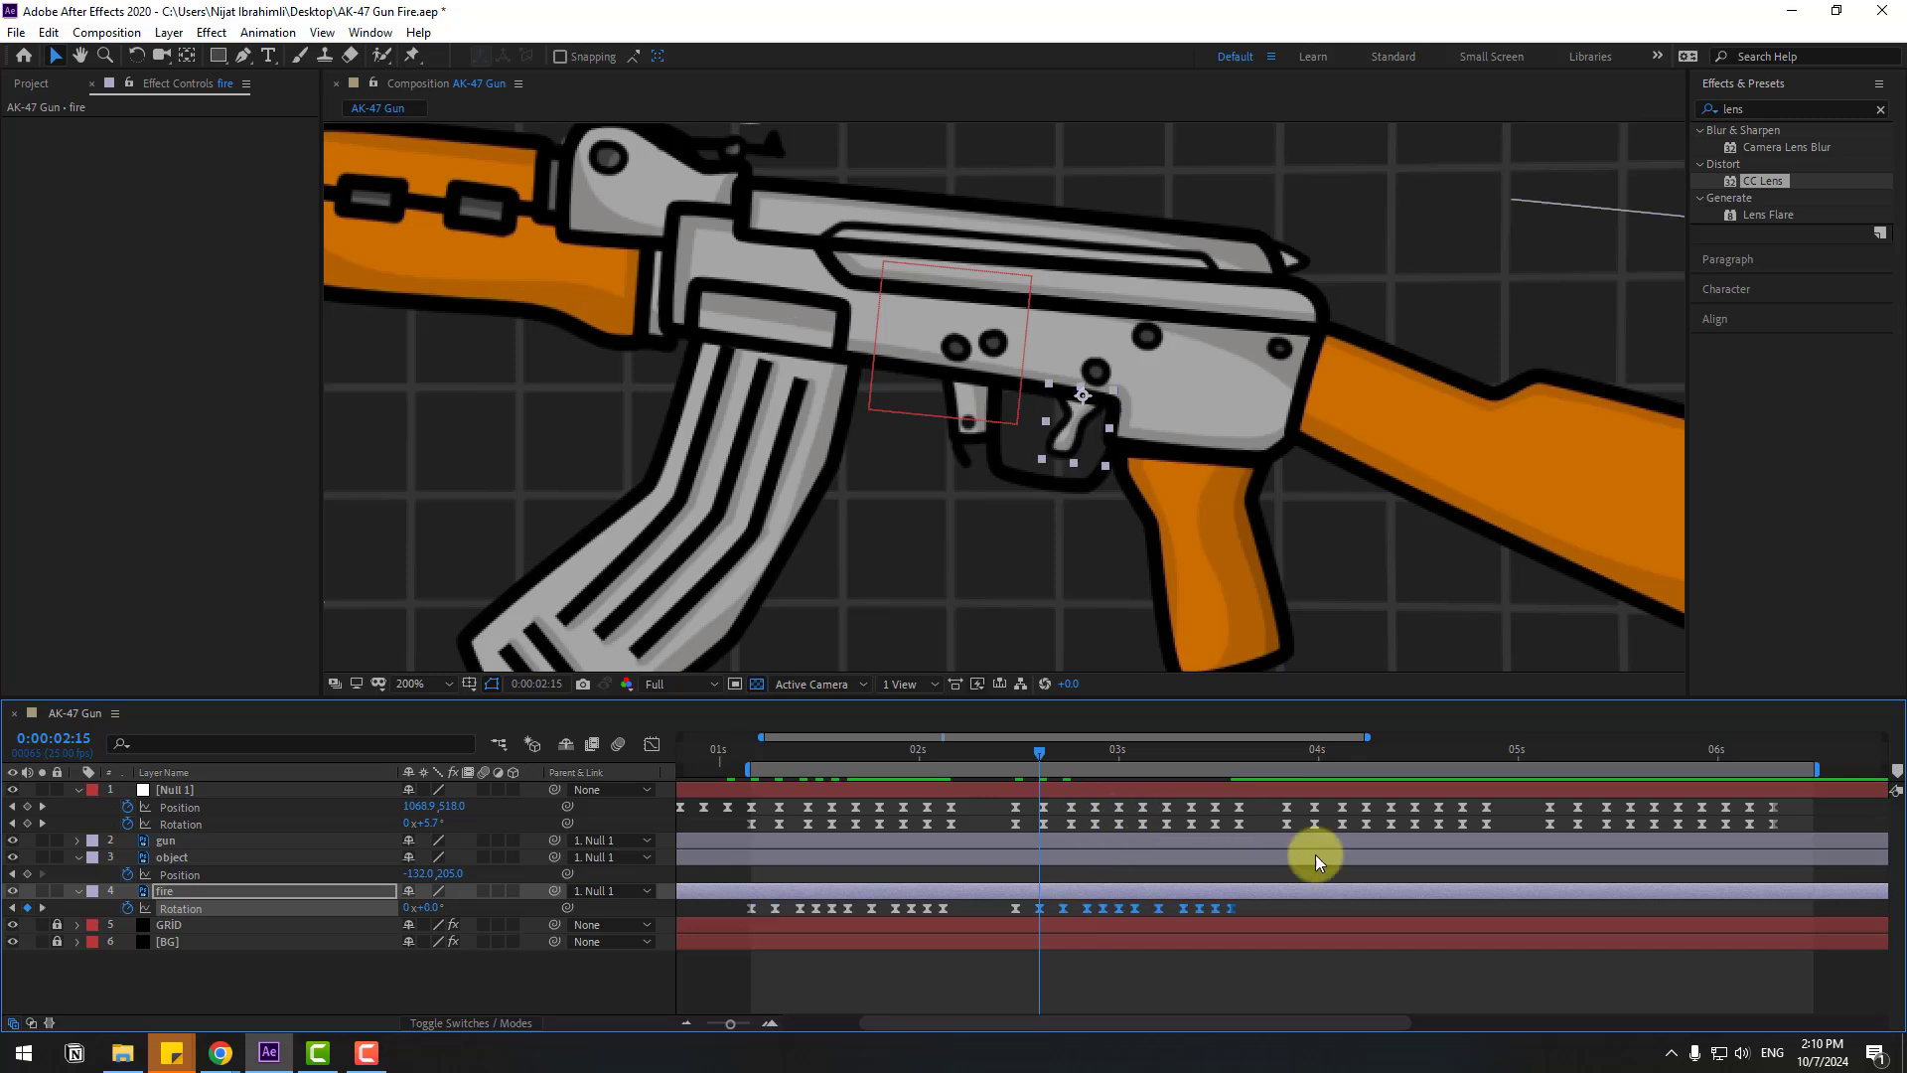
left_click(1285, 758)
key("ctrl+v")
left_click(1549, 754)
key("ctrl+v")
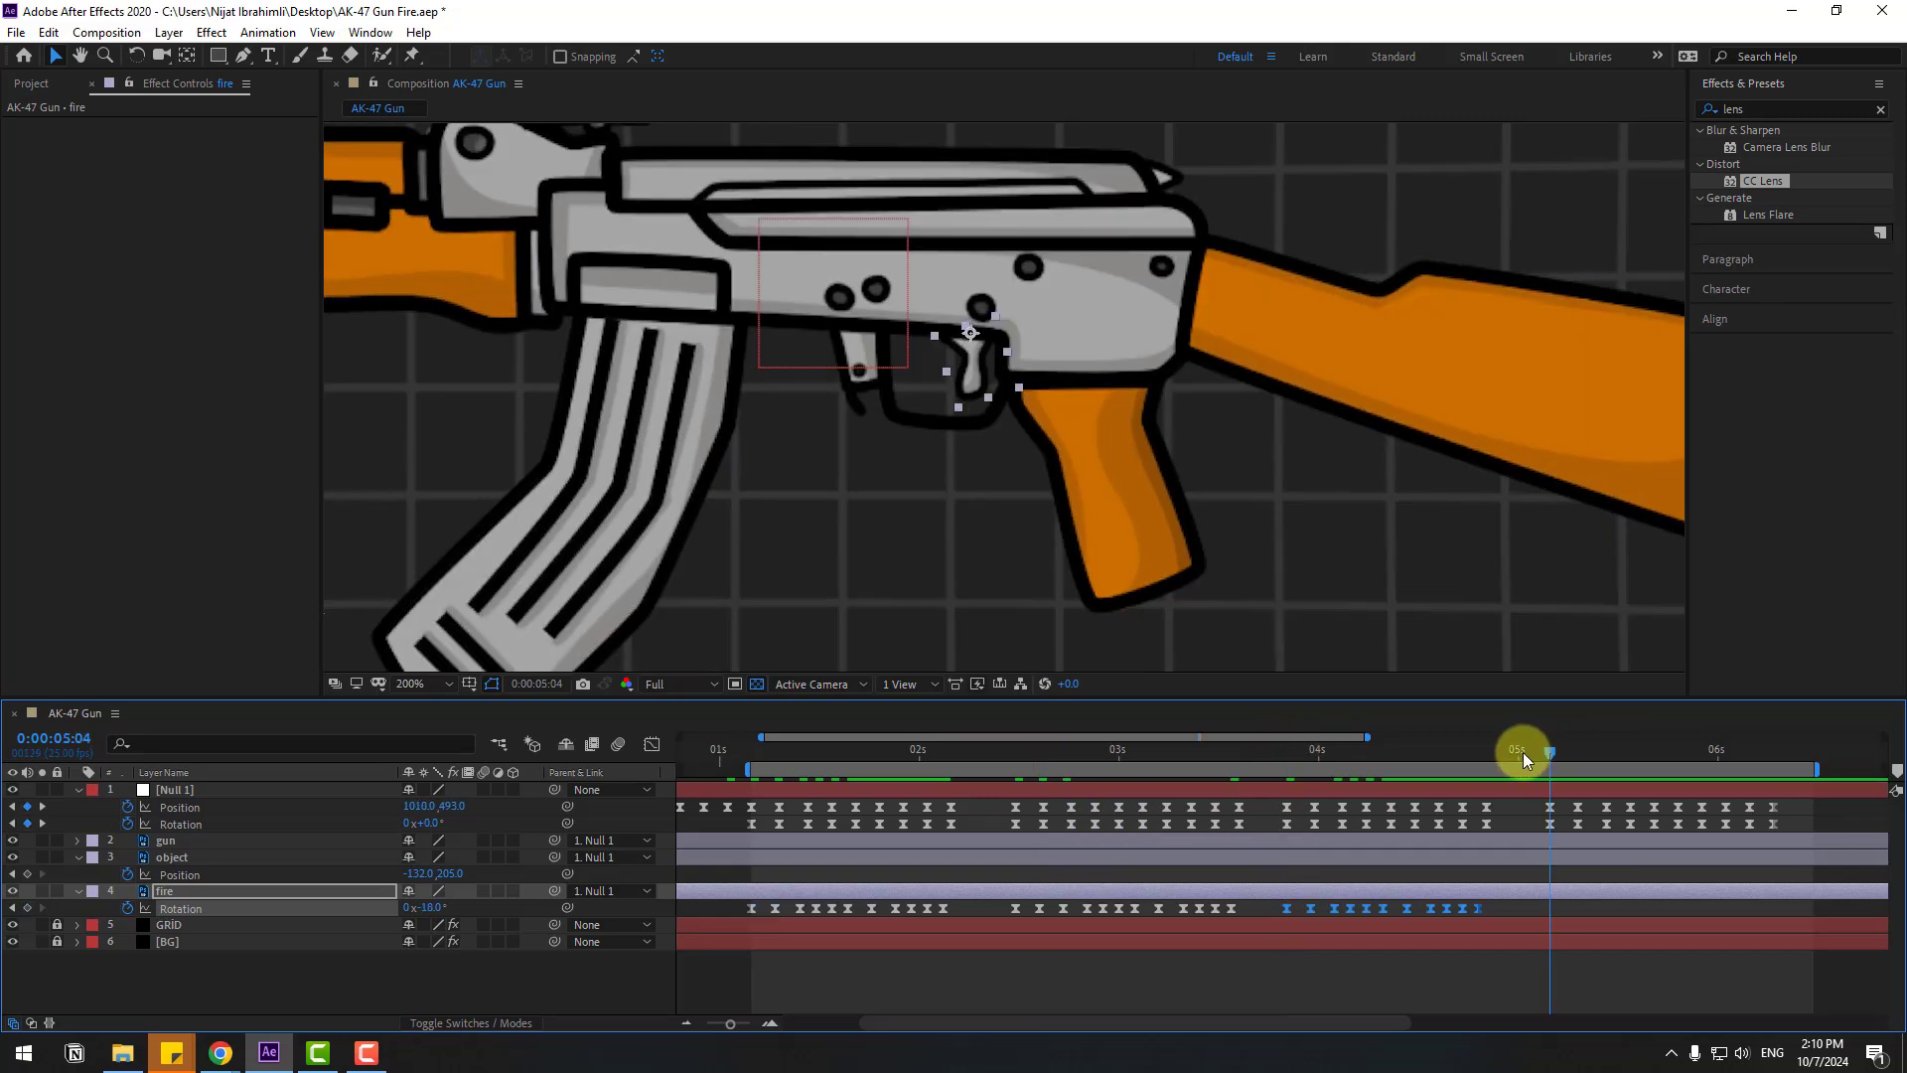
Preview the trigger pulls together with the gun's recoil, with the whole composition fitted in the viewer
left_click_drag(1239, 752, 1359, 752)
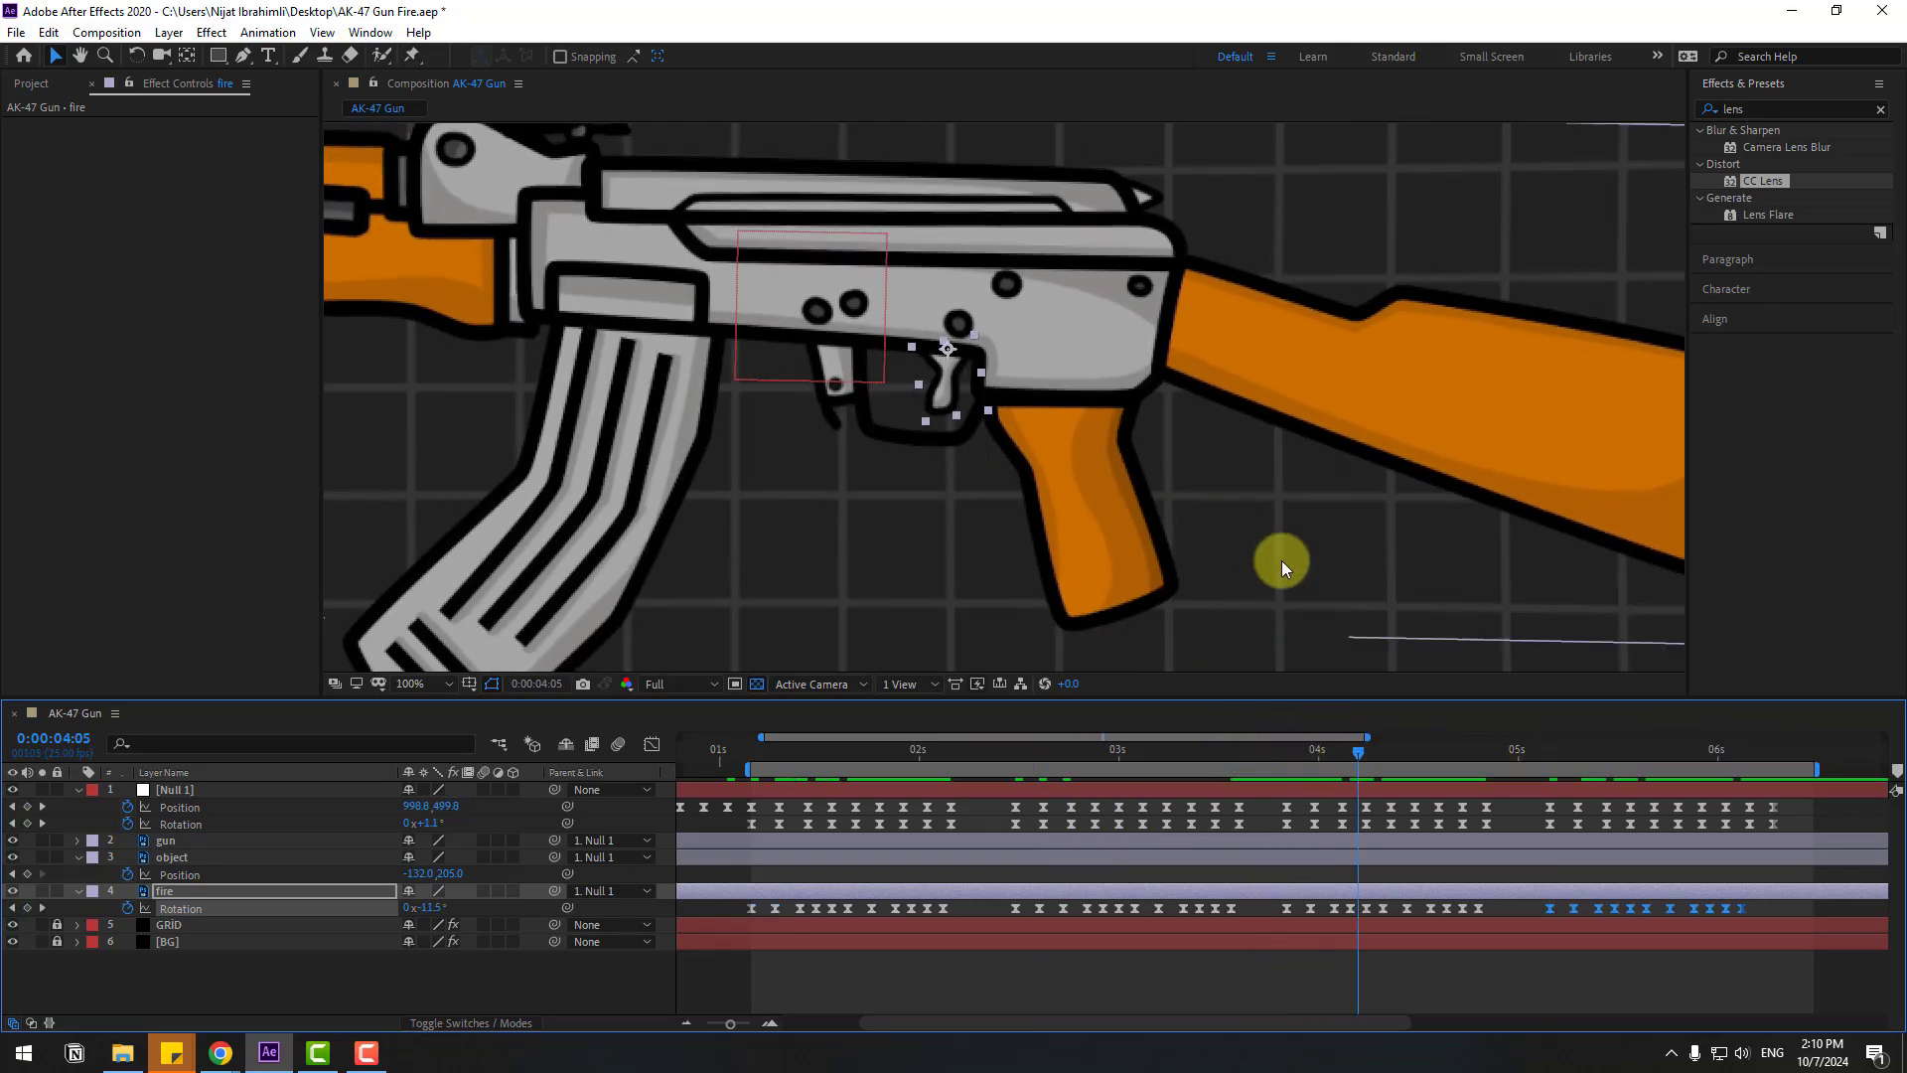
scroll(1284, 566, "down", 2)
key("space")
scroll(1090, 574, "up", 2)
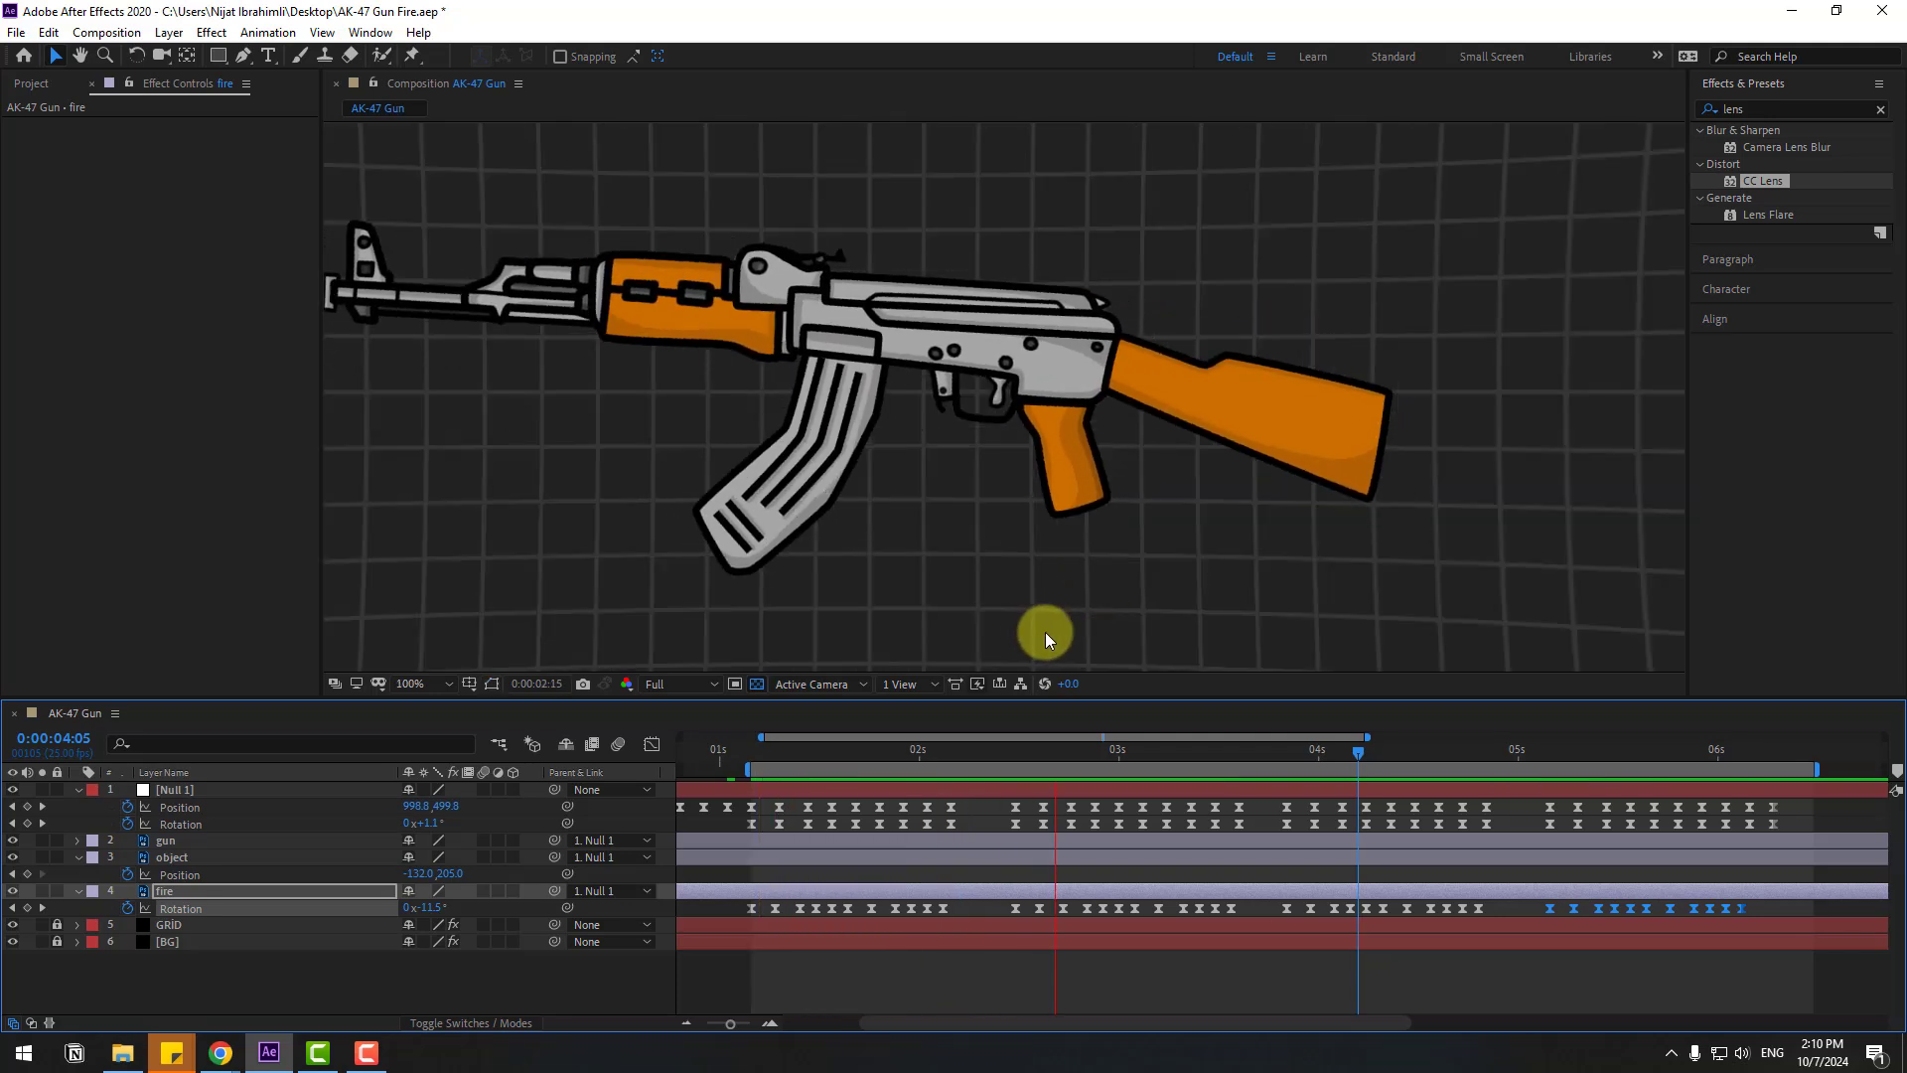
left_click(425, 683)
left_click(425, 392)
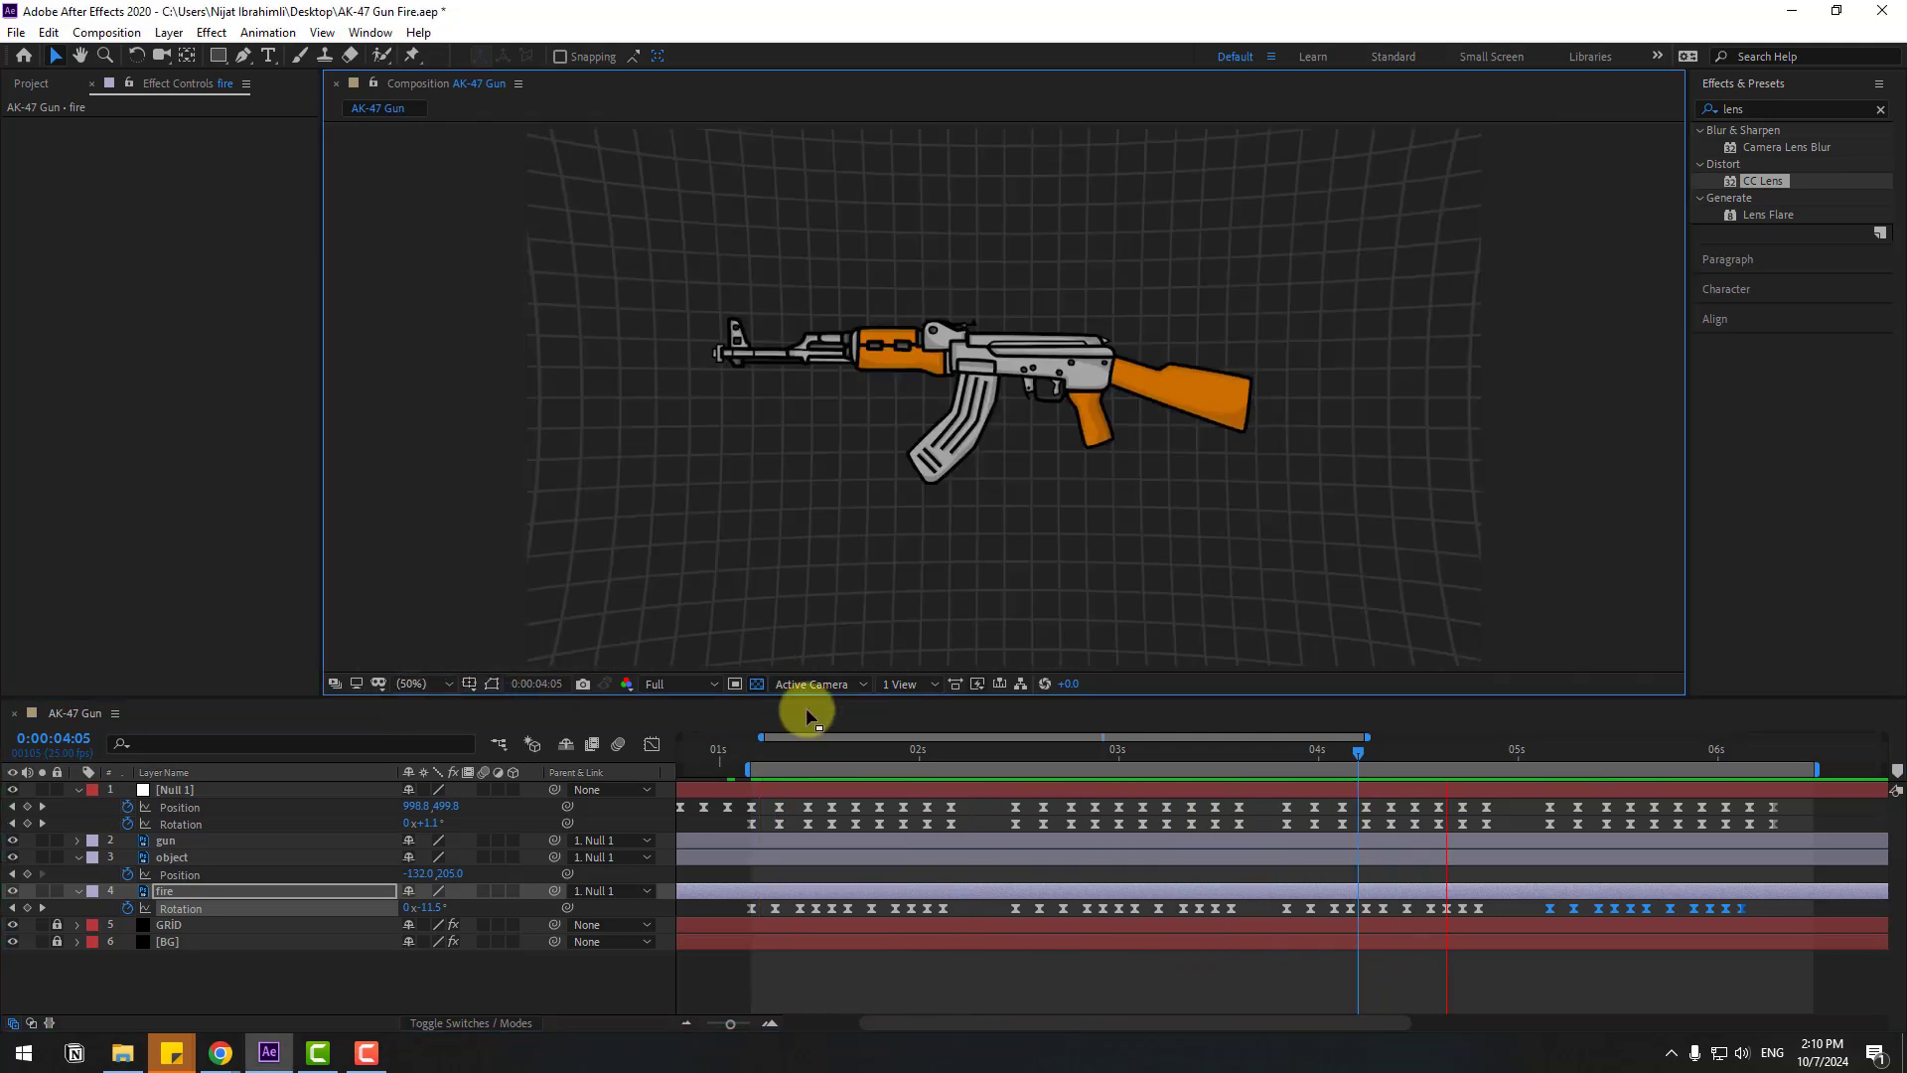
Enable motion blur on the gun, object and fire layers, extend the work area to the timeline's beginning, and preview the result
left_click(822, 757)
left_click(170, 840)
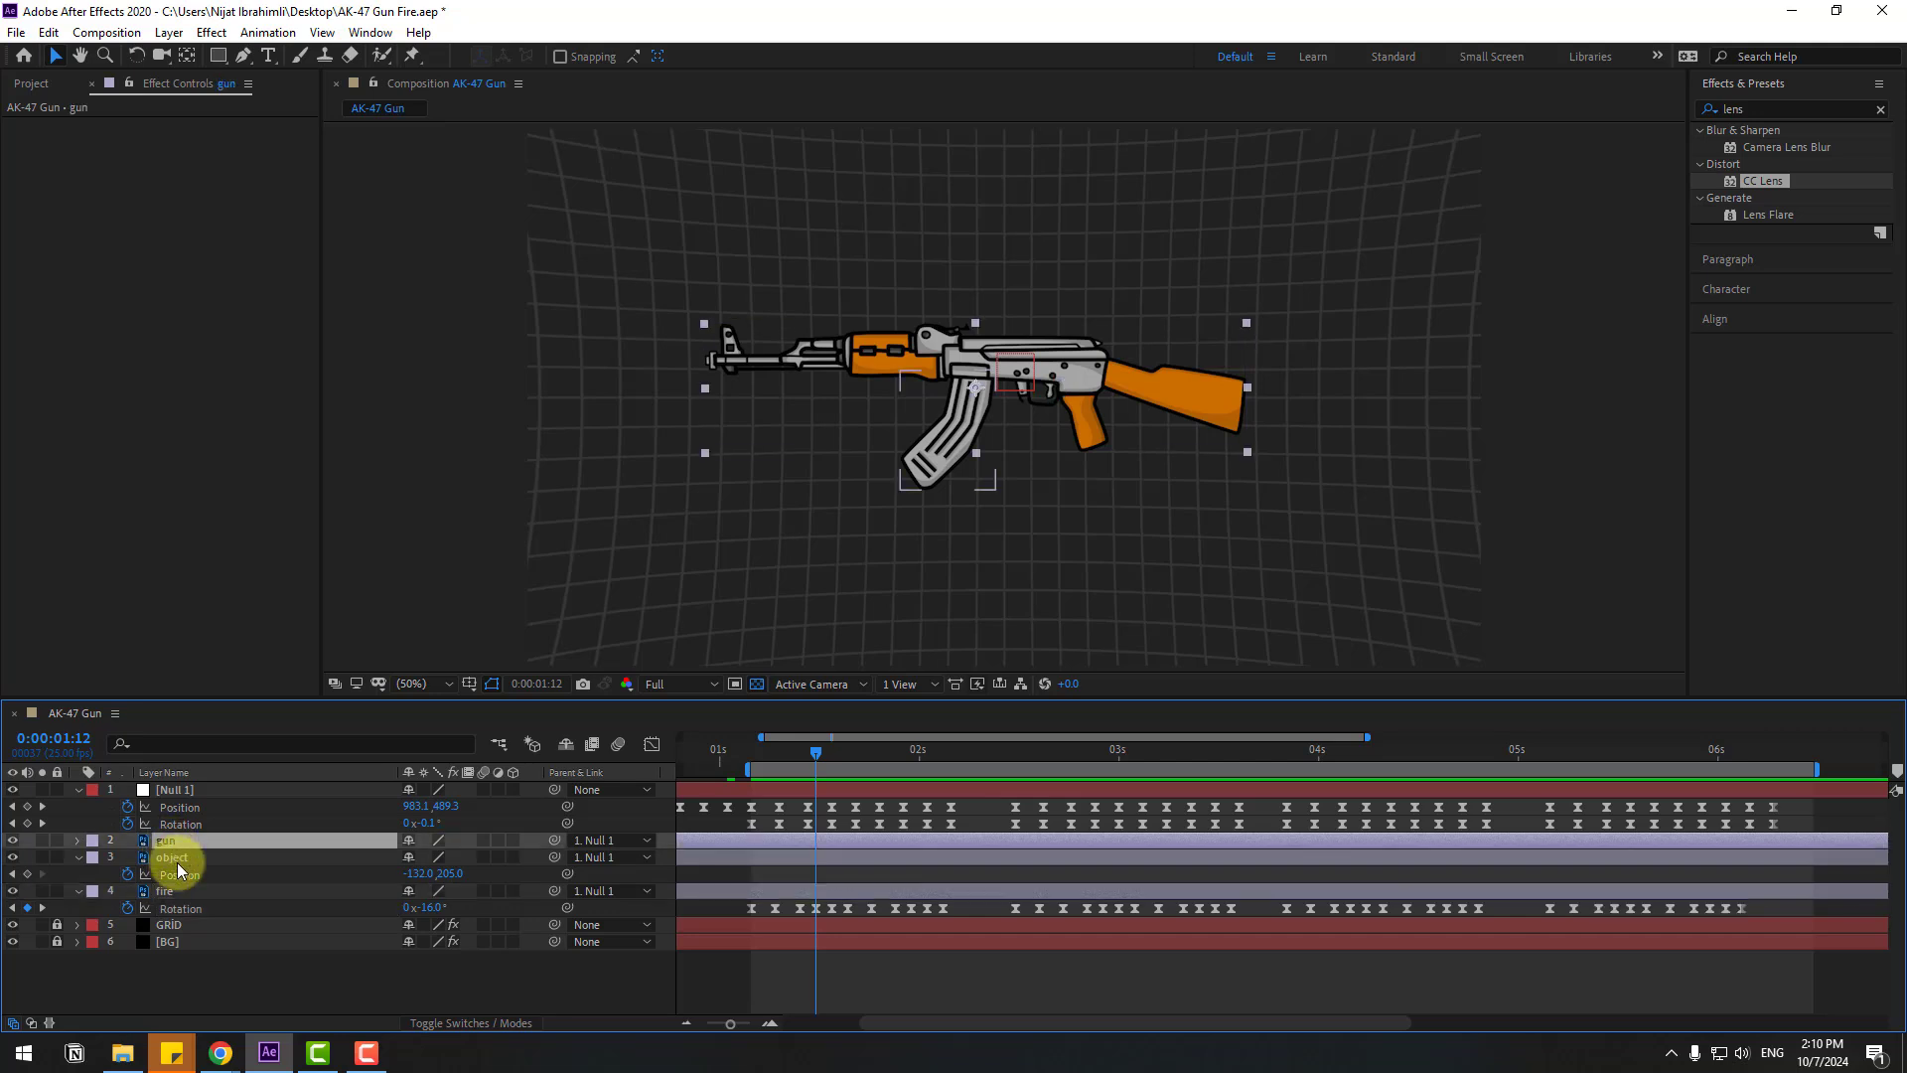
left_click(171, 857, "shift")
left_click(167, 892, "shift")
left_click(484, 841)
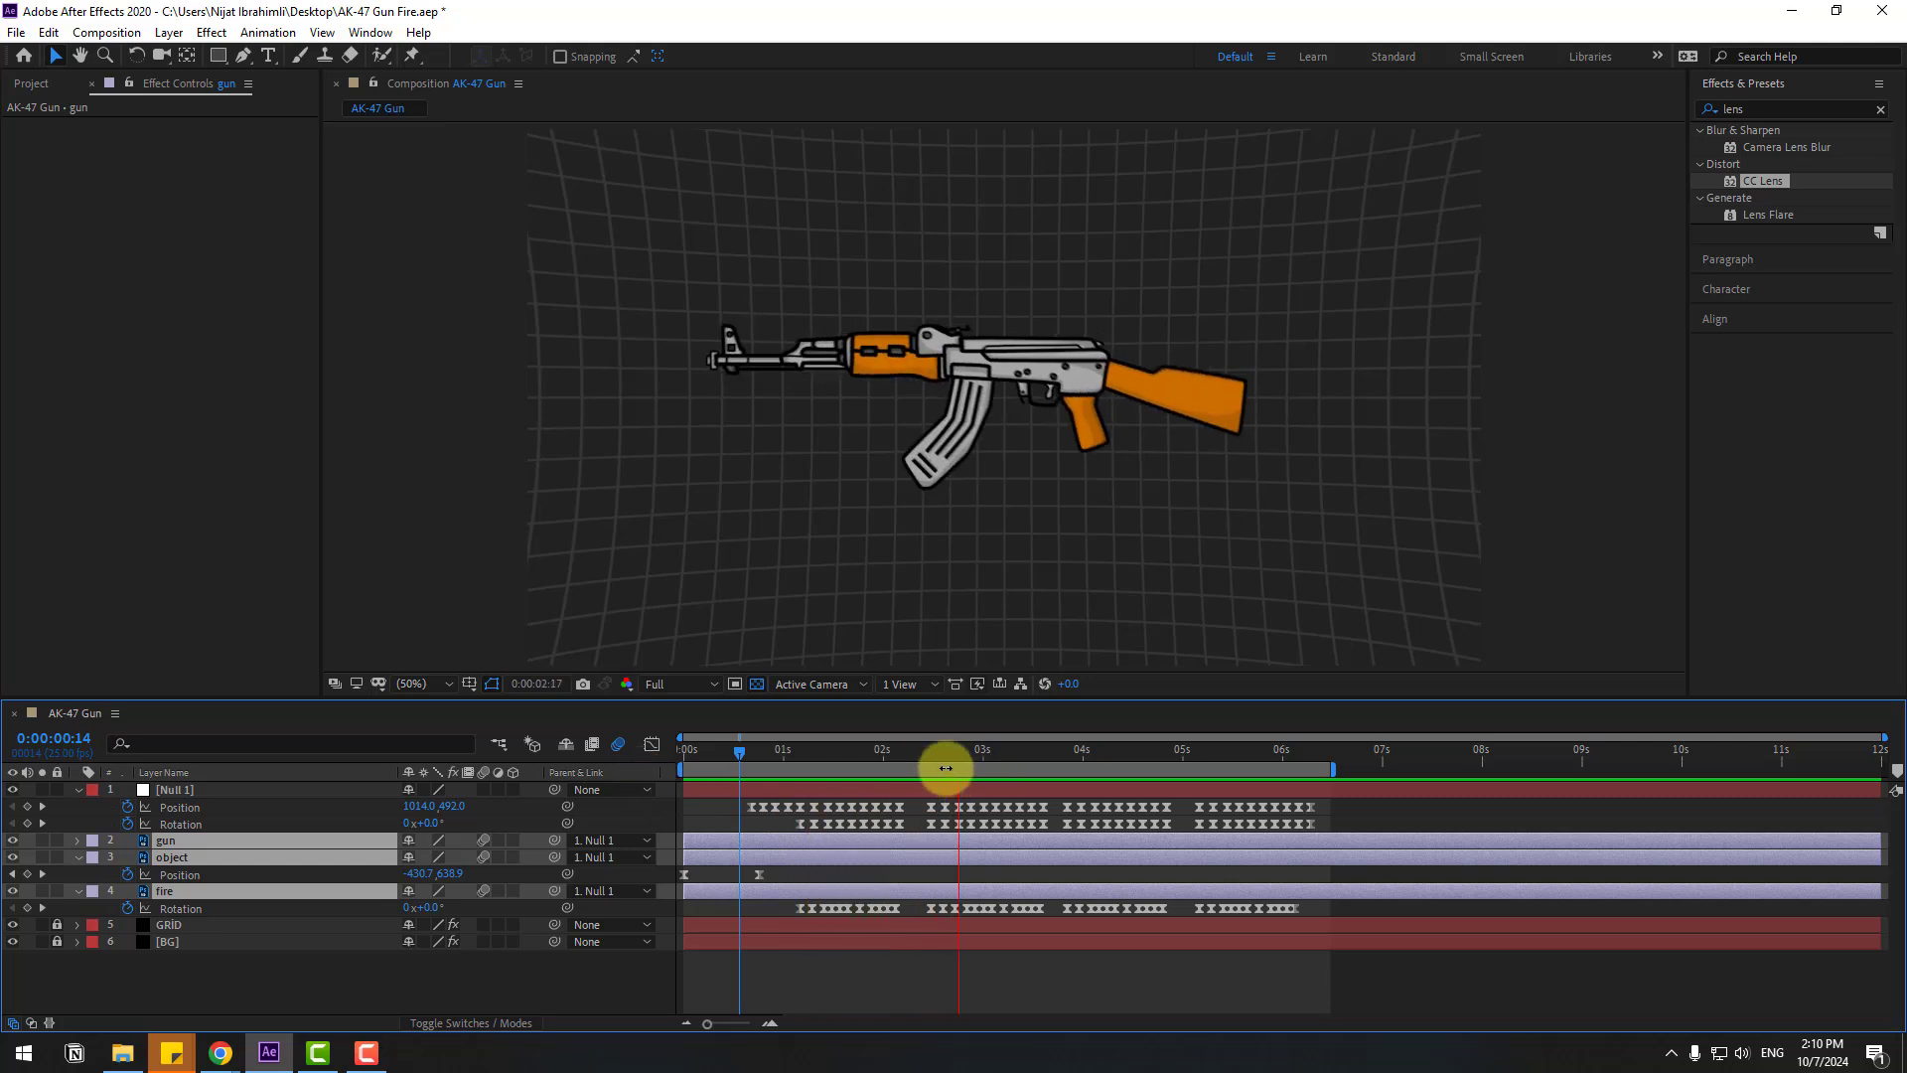
left_click(884, 749)
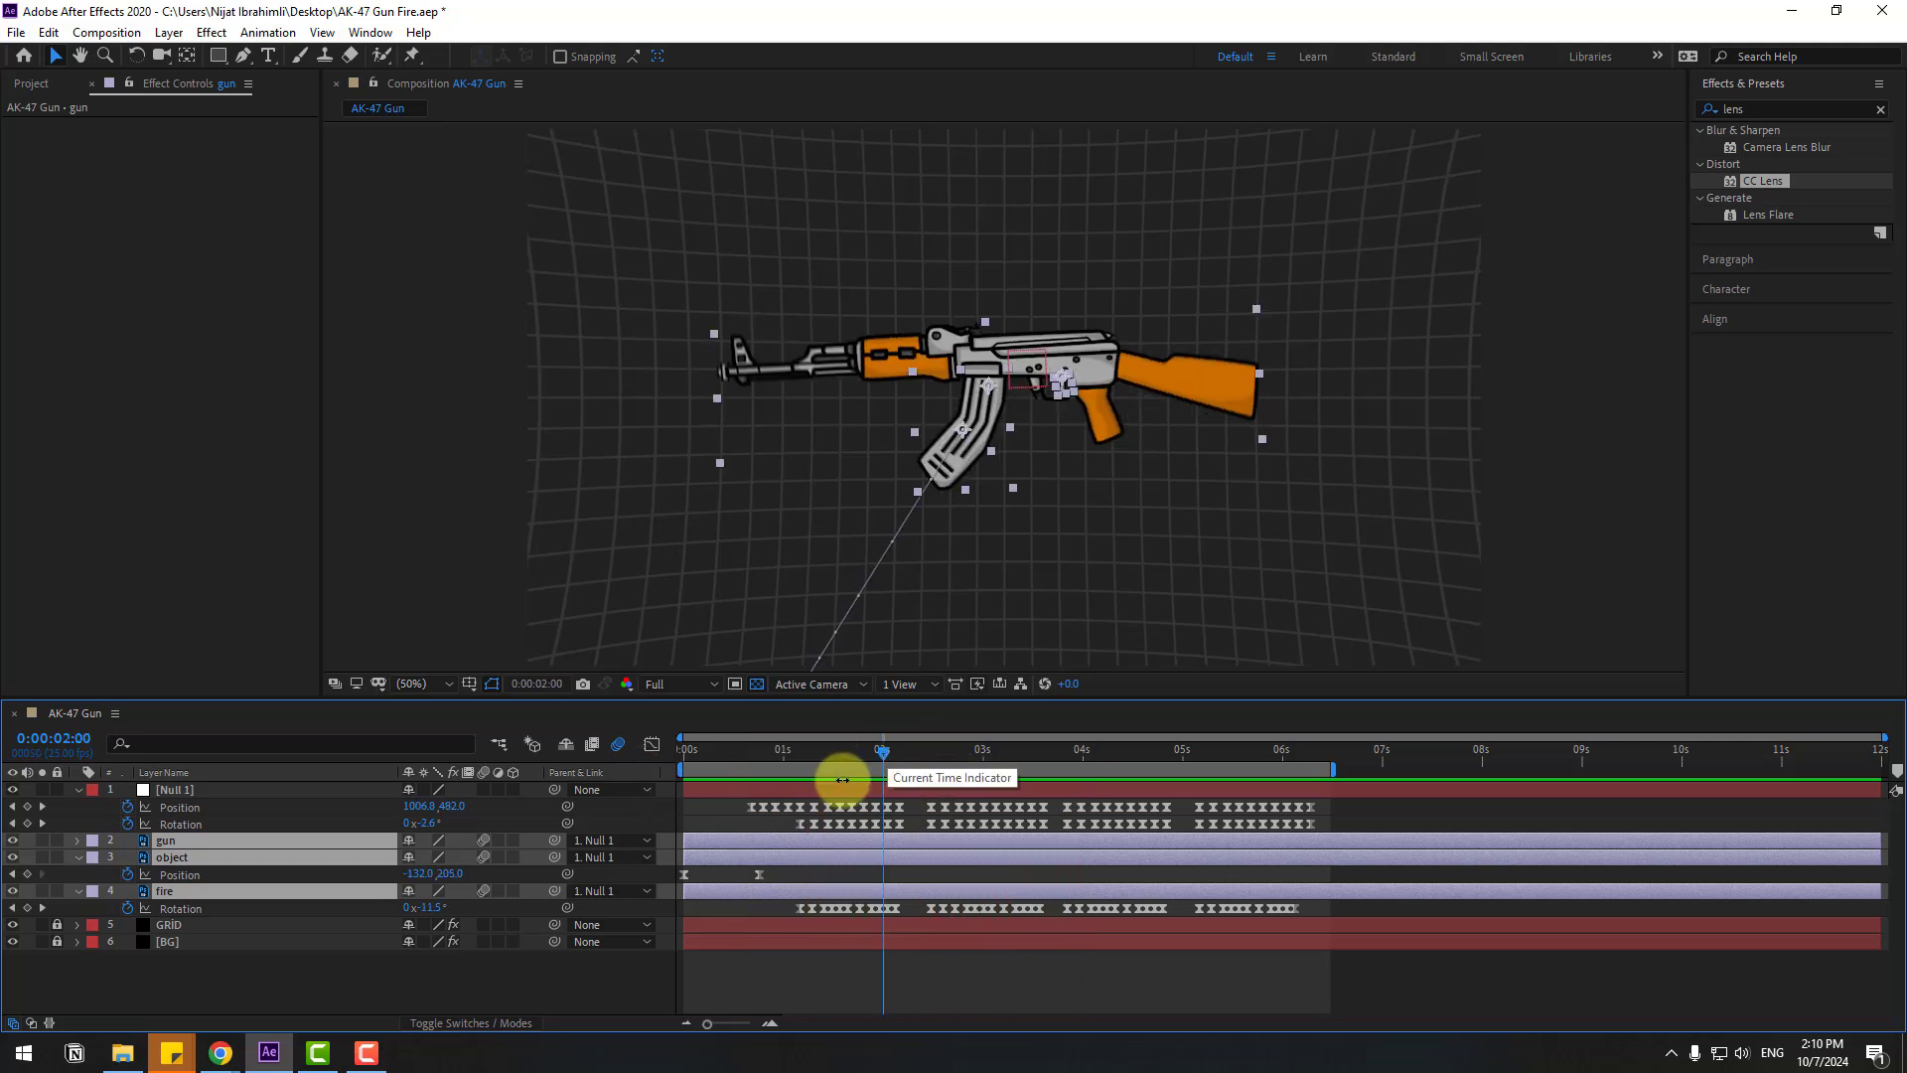
left_click(434, 989)
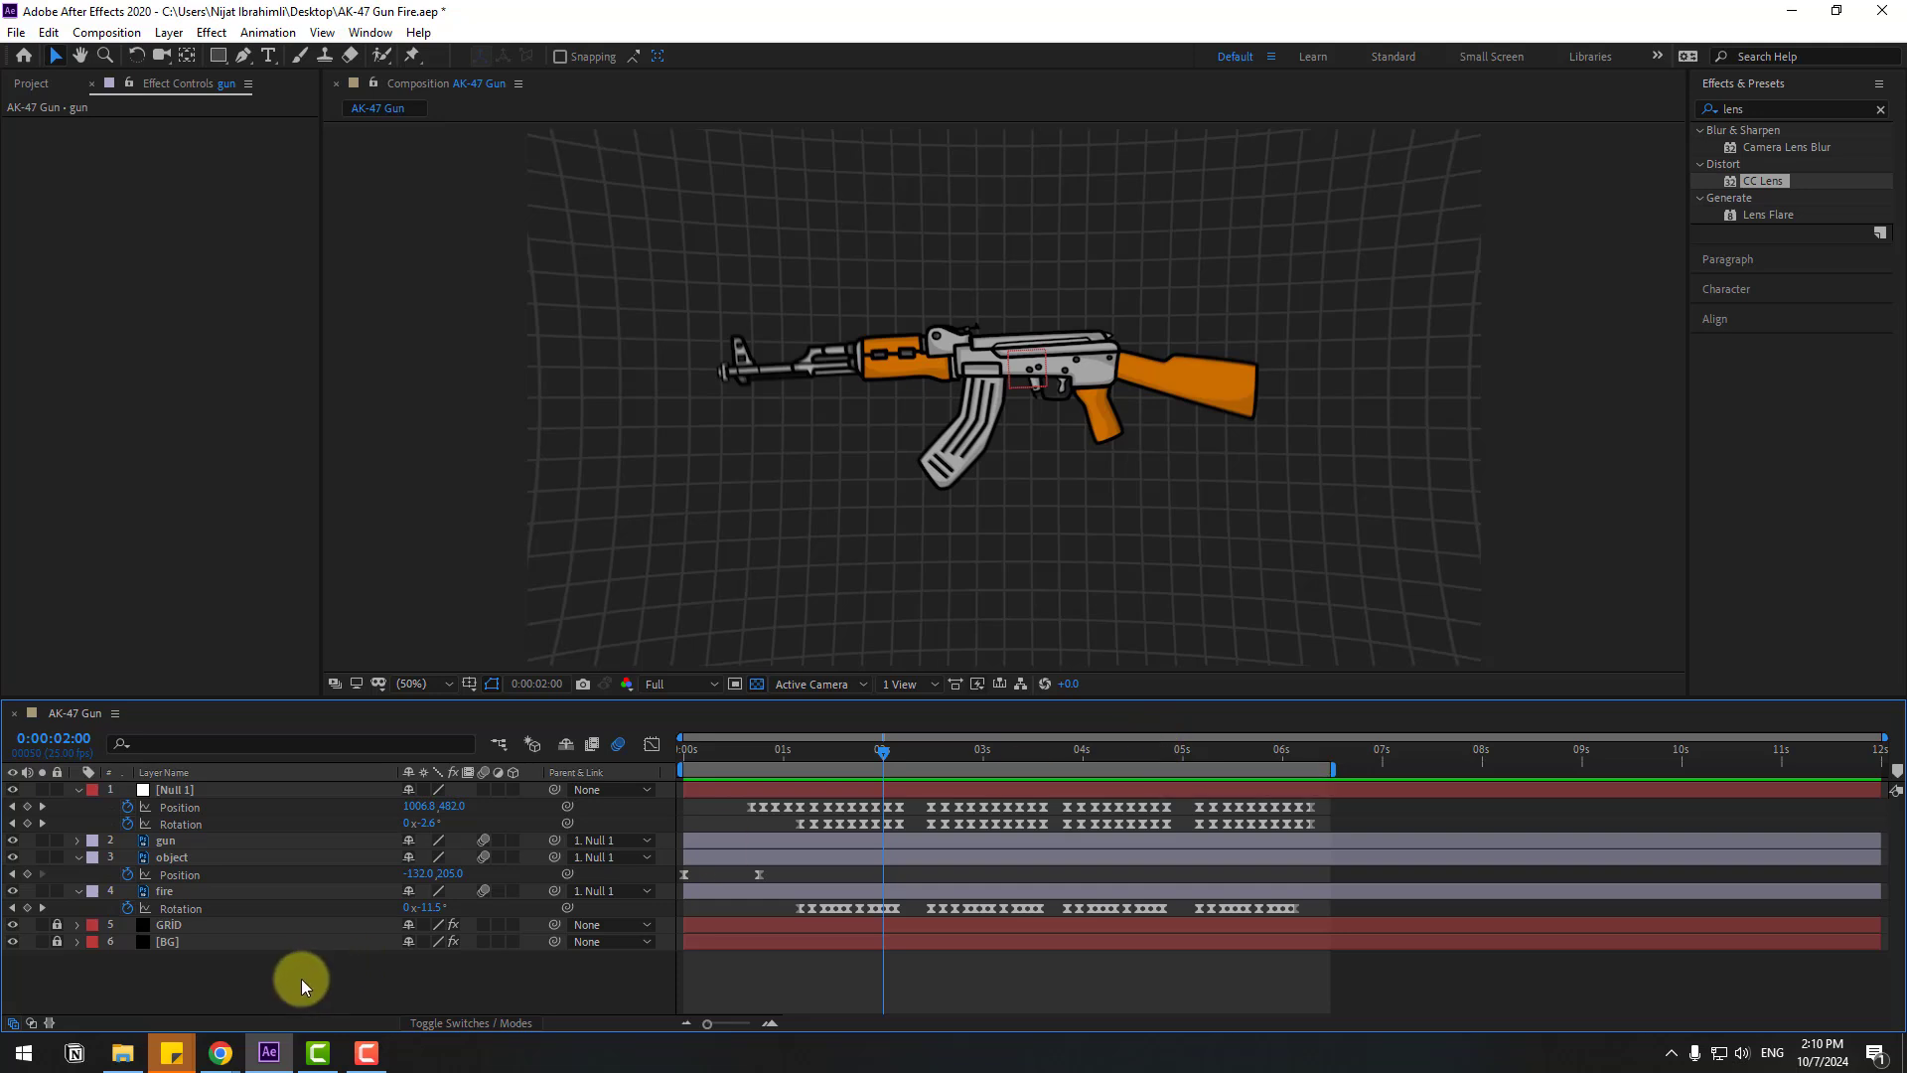
Draw a closed, spiky muzzle-flash shape with the Pen tool in front of the gun barrel at 0:00:00:04
left_click_drag(860, 759, 701, 760)
scroll(559, 265, "up", 4)
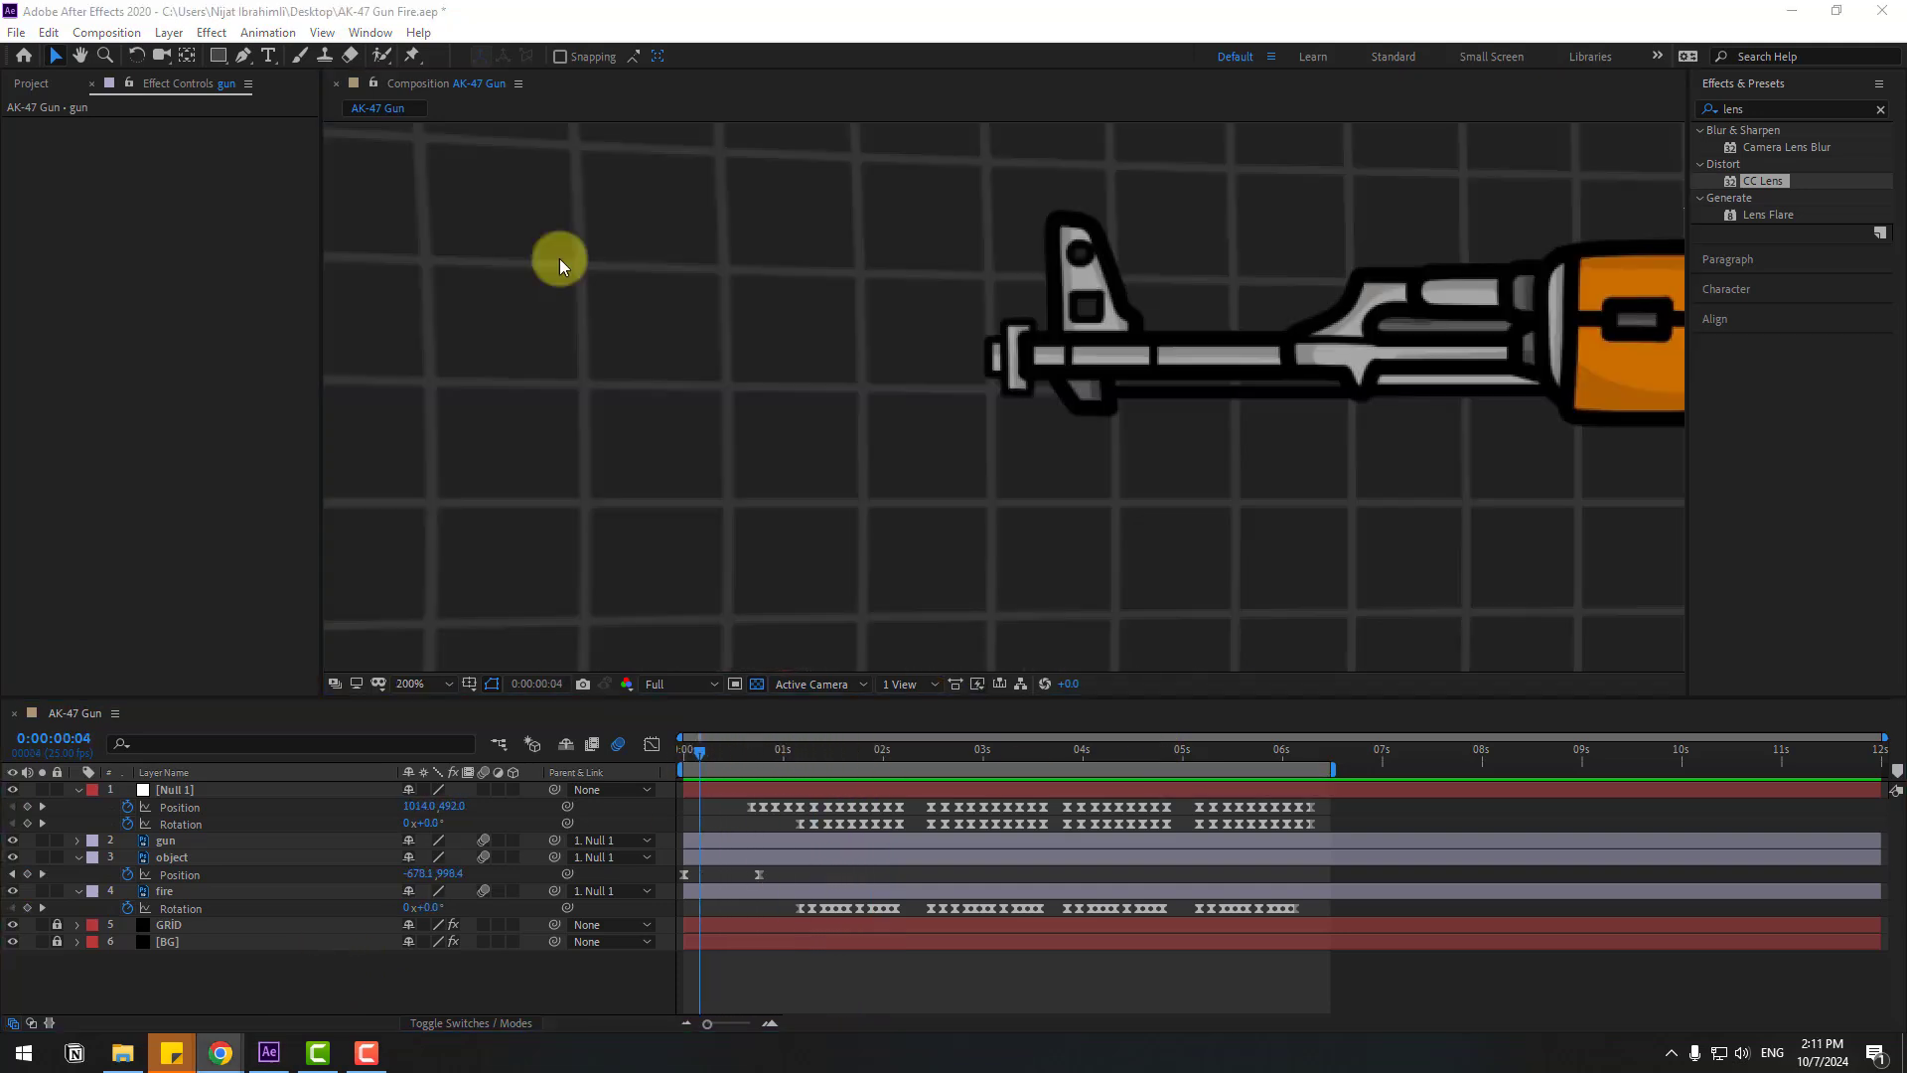
left_click(243, 56)
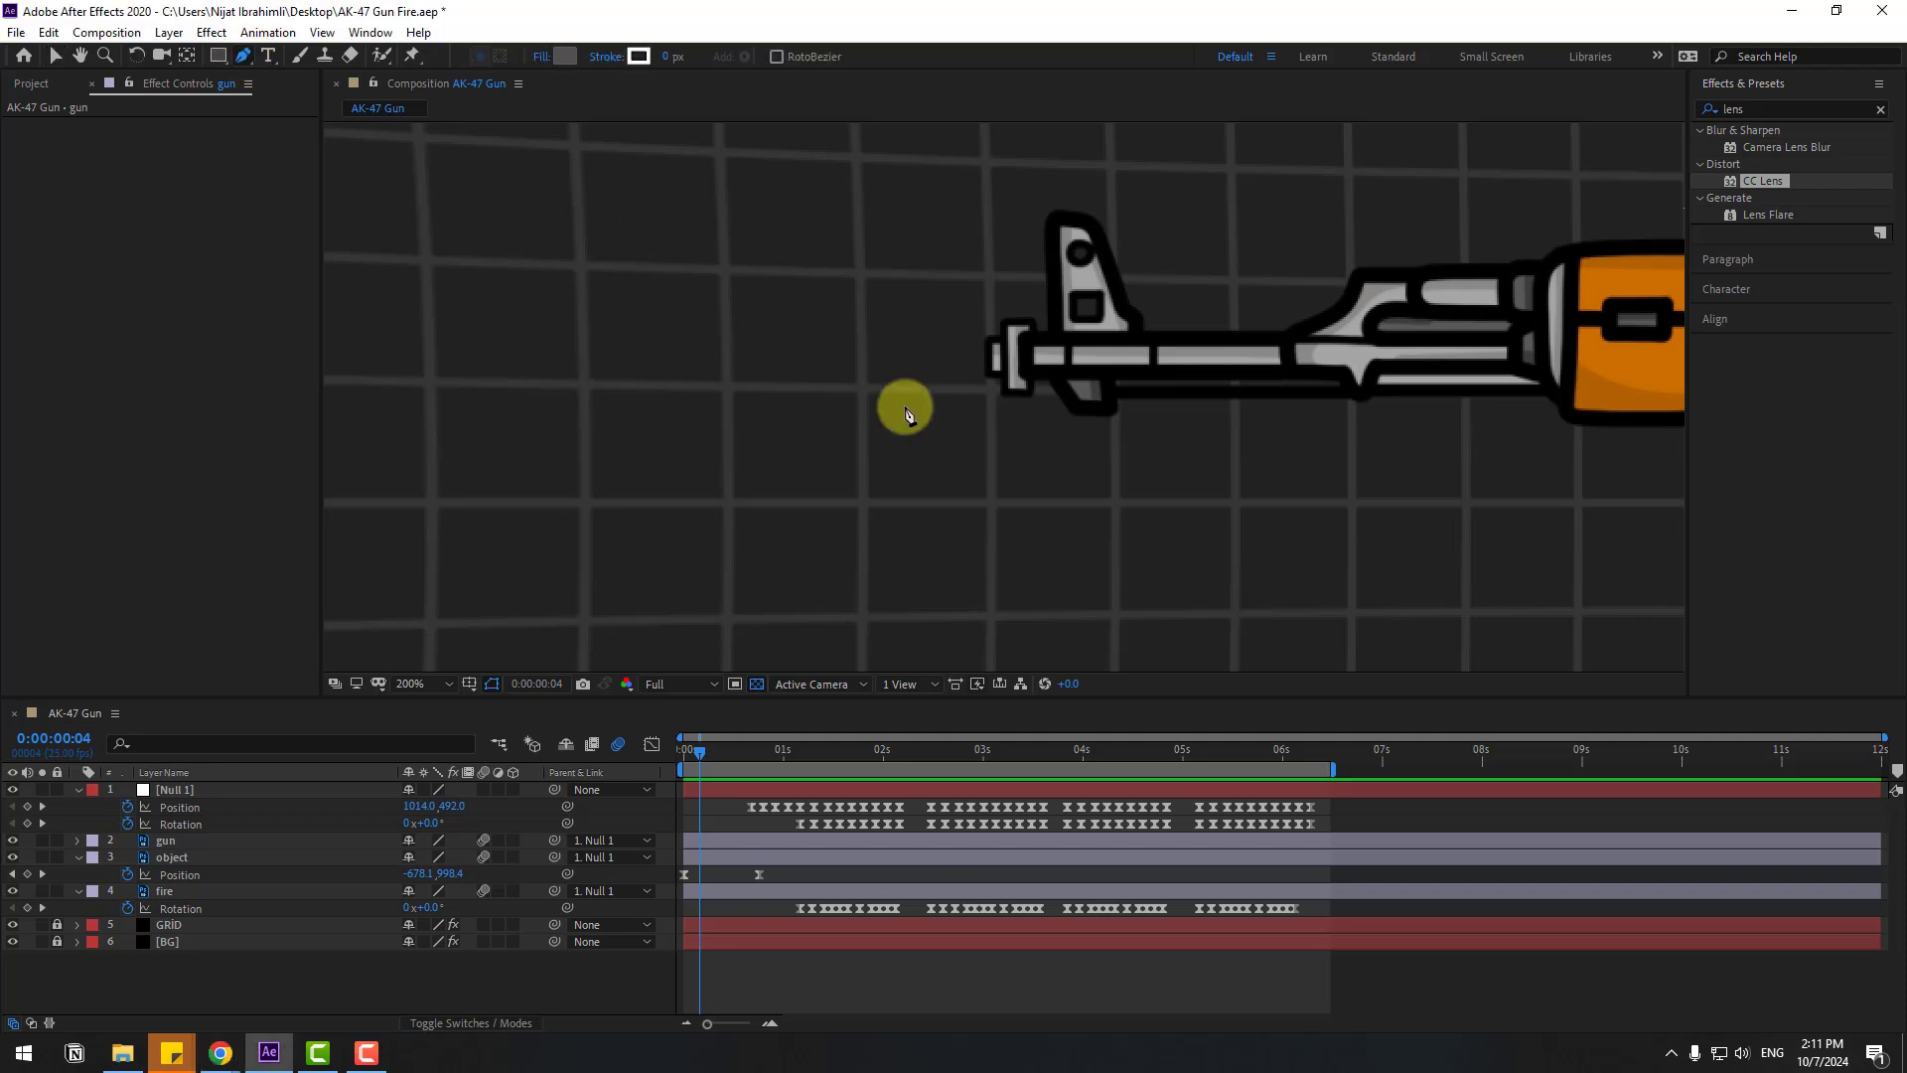
left_click(986, 314)
left_click(986, 407)
left_click(849, 439)
left_click(887, 407)
left_click(792, 390)
left_click(872, 364)
left_click(743, 350)
left_click(723, 57)
key("Escape")
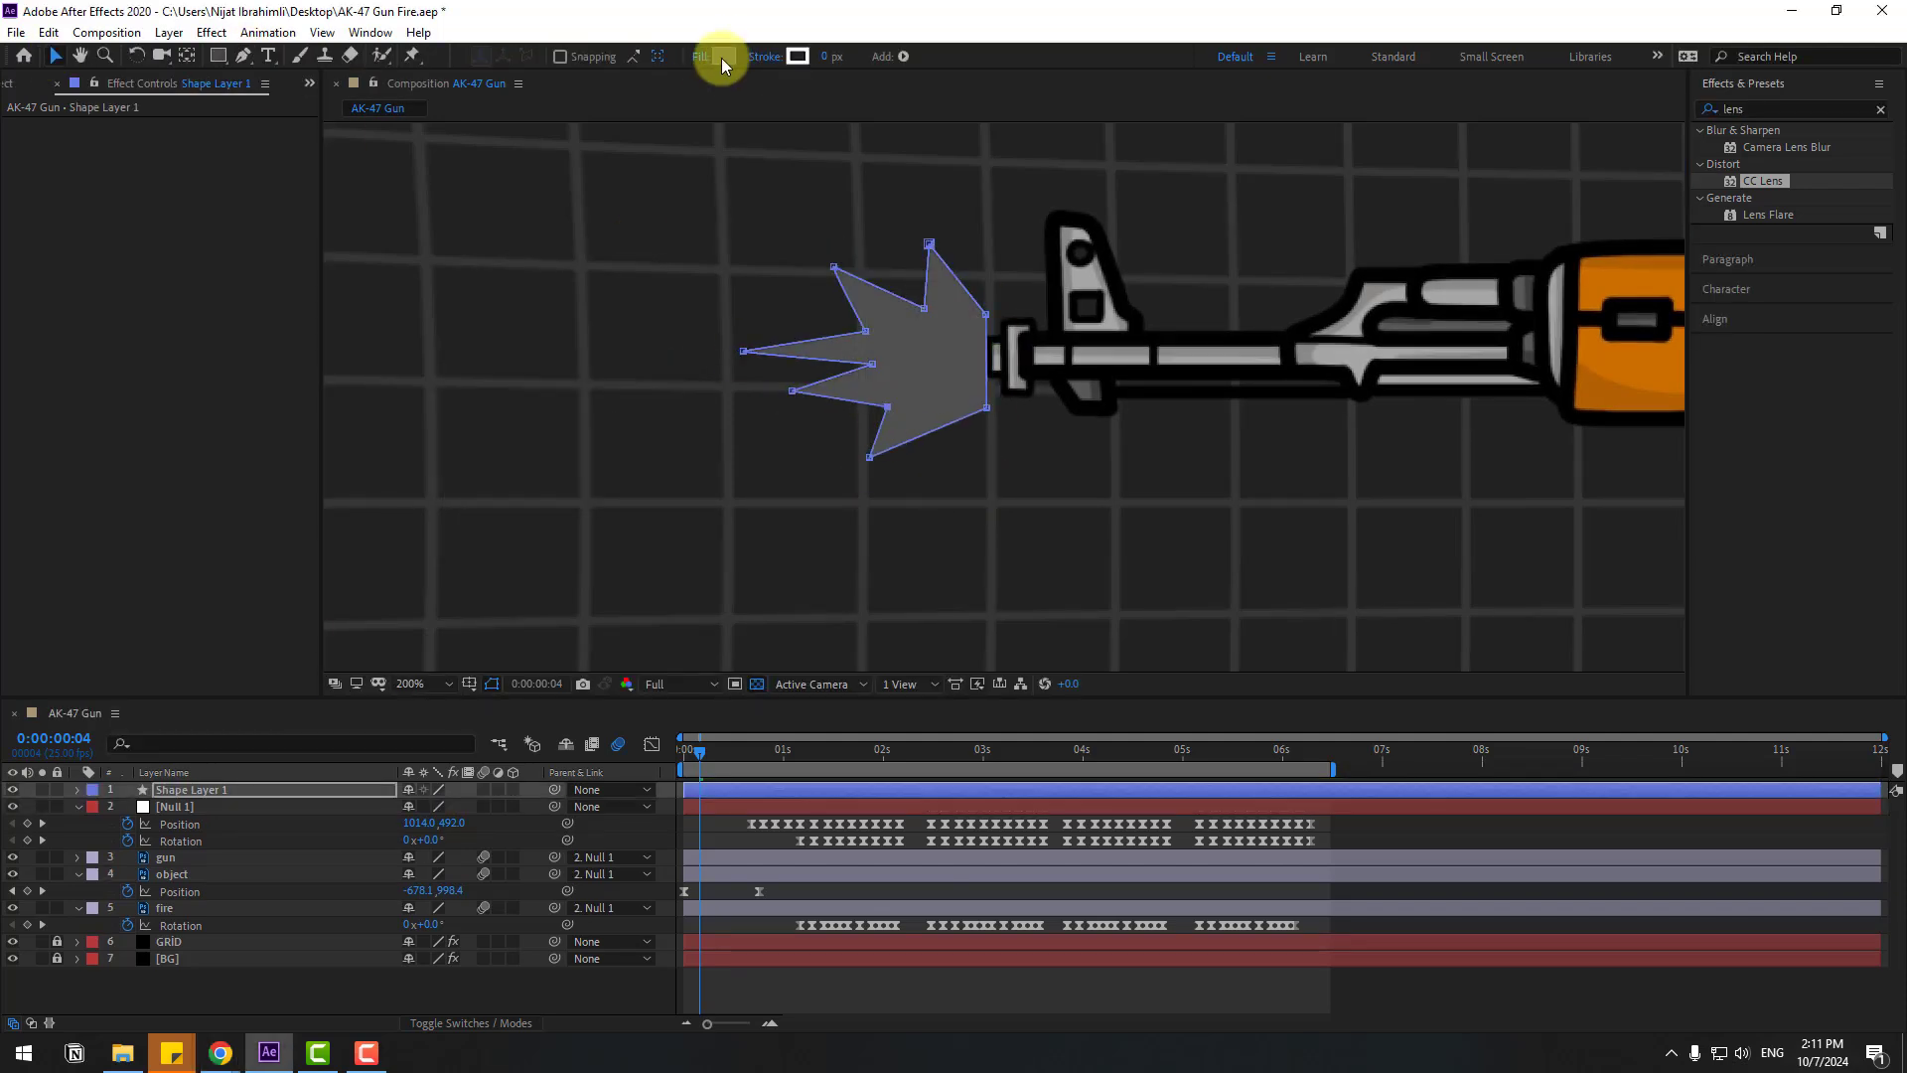
Change the muzzle-flash shape's fill color to bright yellow
left_click(724, 57)
left_click(856, 952)
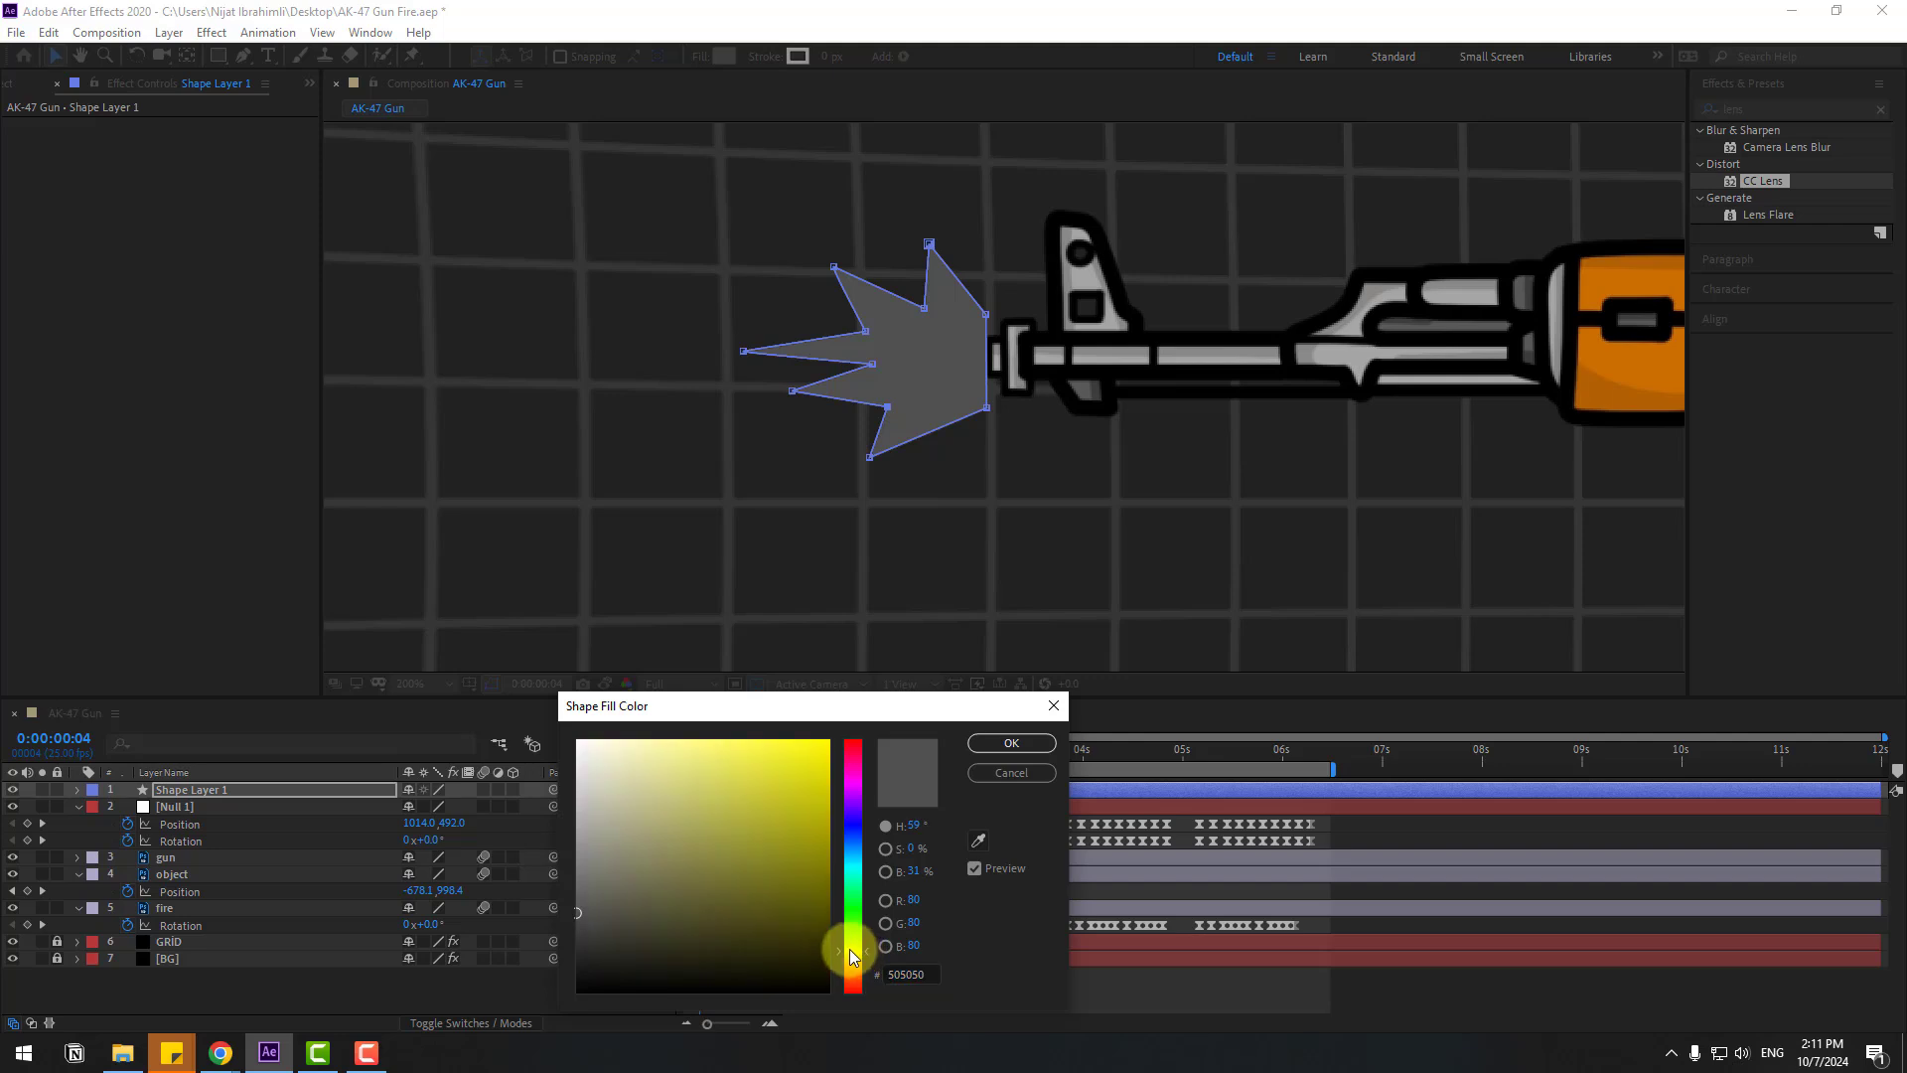
left_click_drag(772, 822, 822, 712)
left_click(1013, 745)
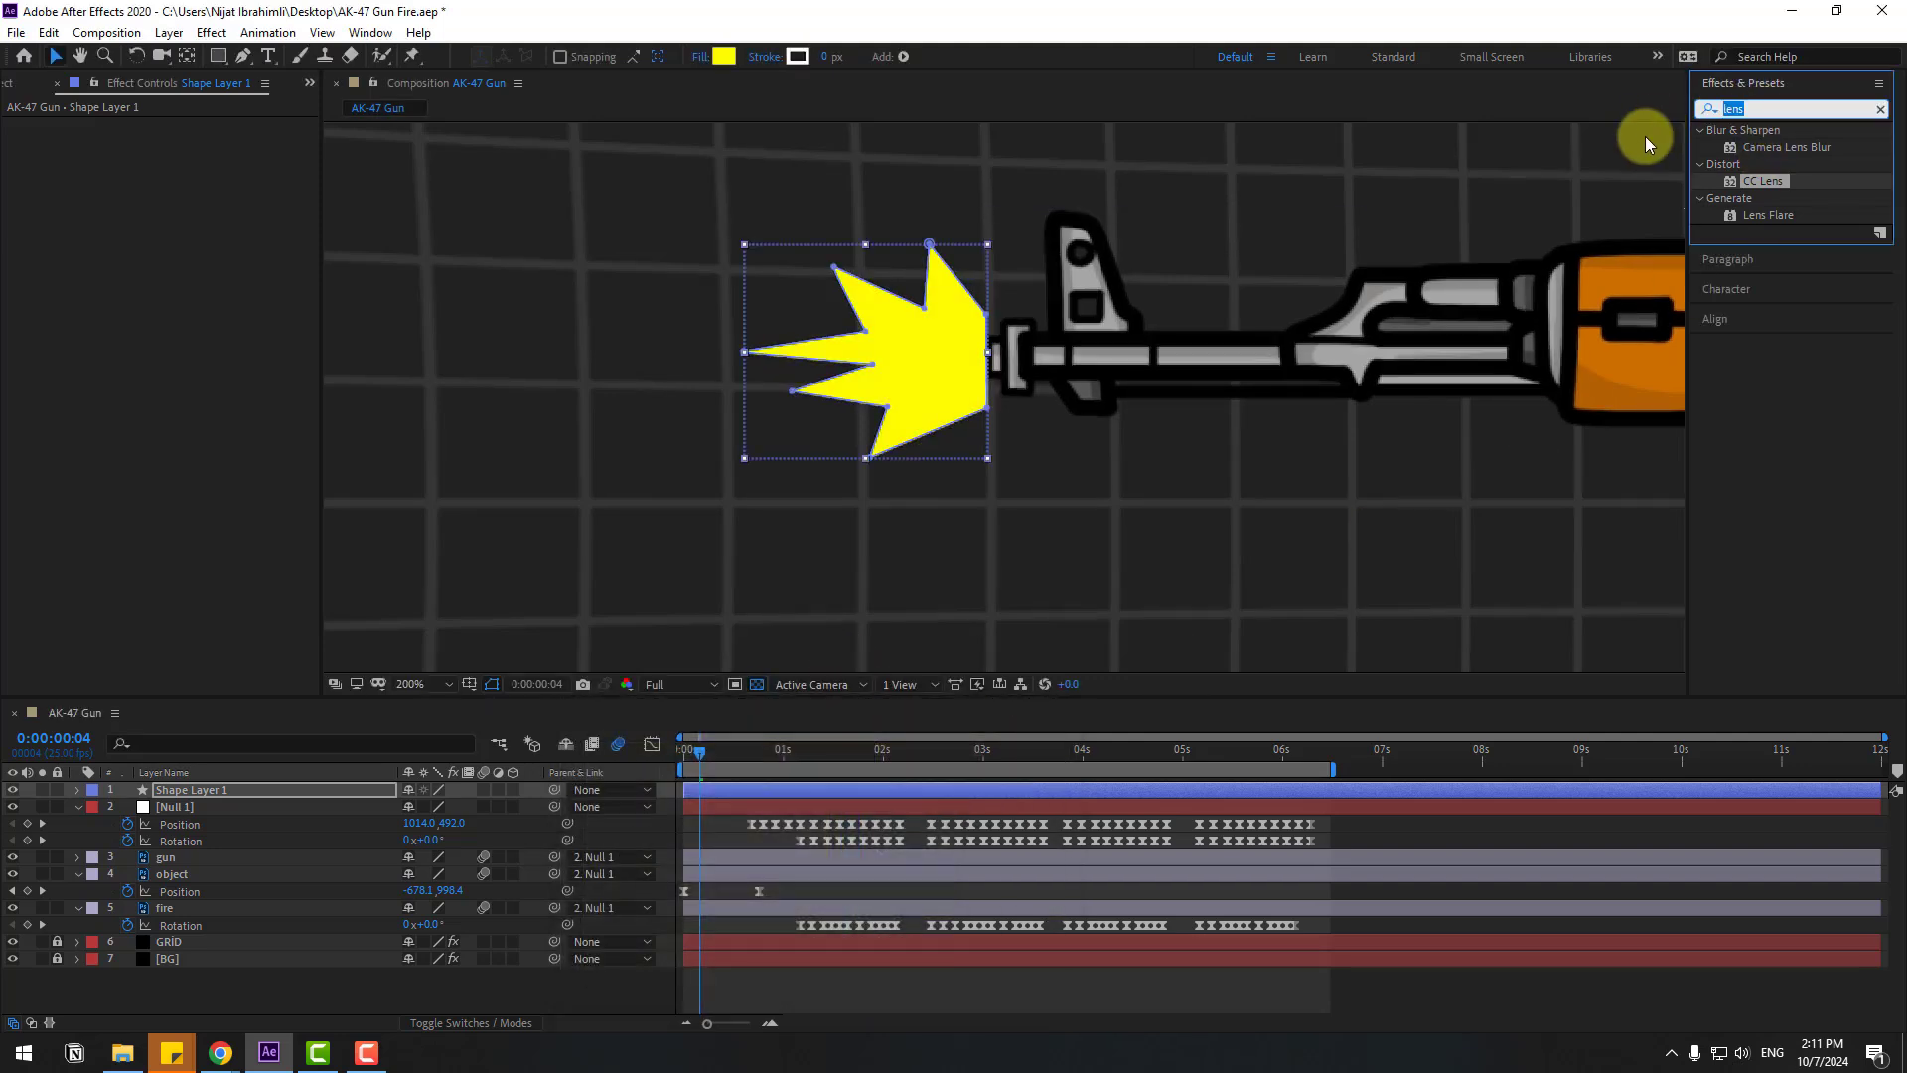
Apply the Glow effect to the muzzle-flash shape, with Glow Threshold 30.2% and Glow Radius 81
type("glow")
left_click_drag(1761, 242, 924, 440)
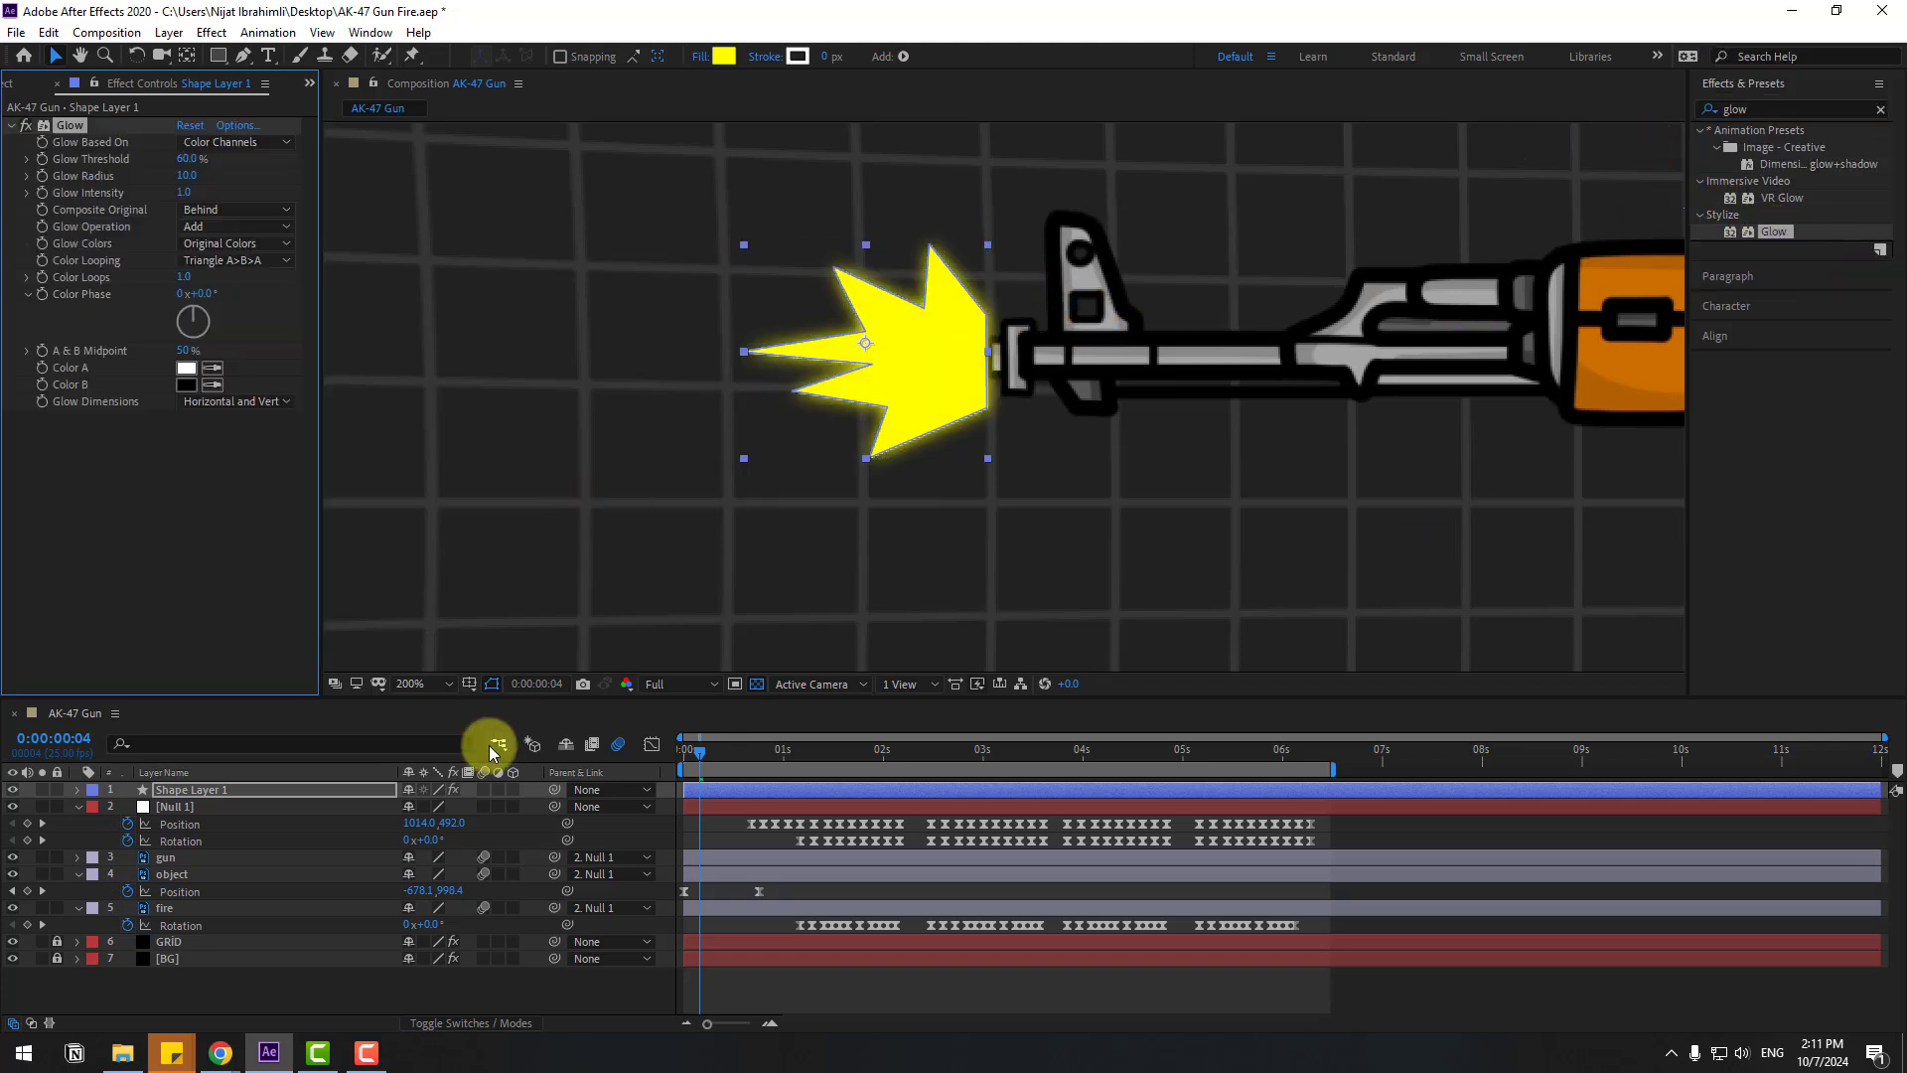
mouse_move(220, 174)
left_mouse_down()
mouse_move(99, 187)
mouse_move(203, 175)
left_mouse_up()
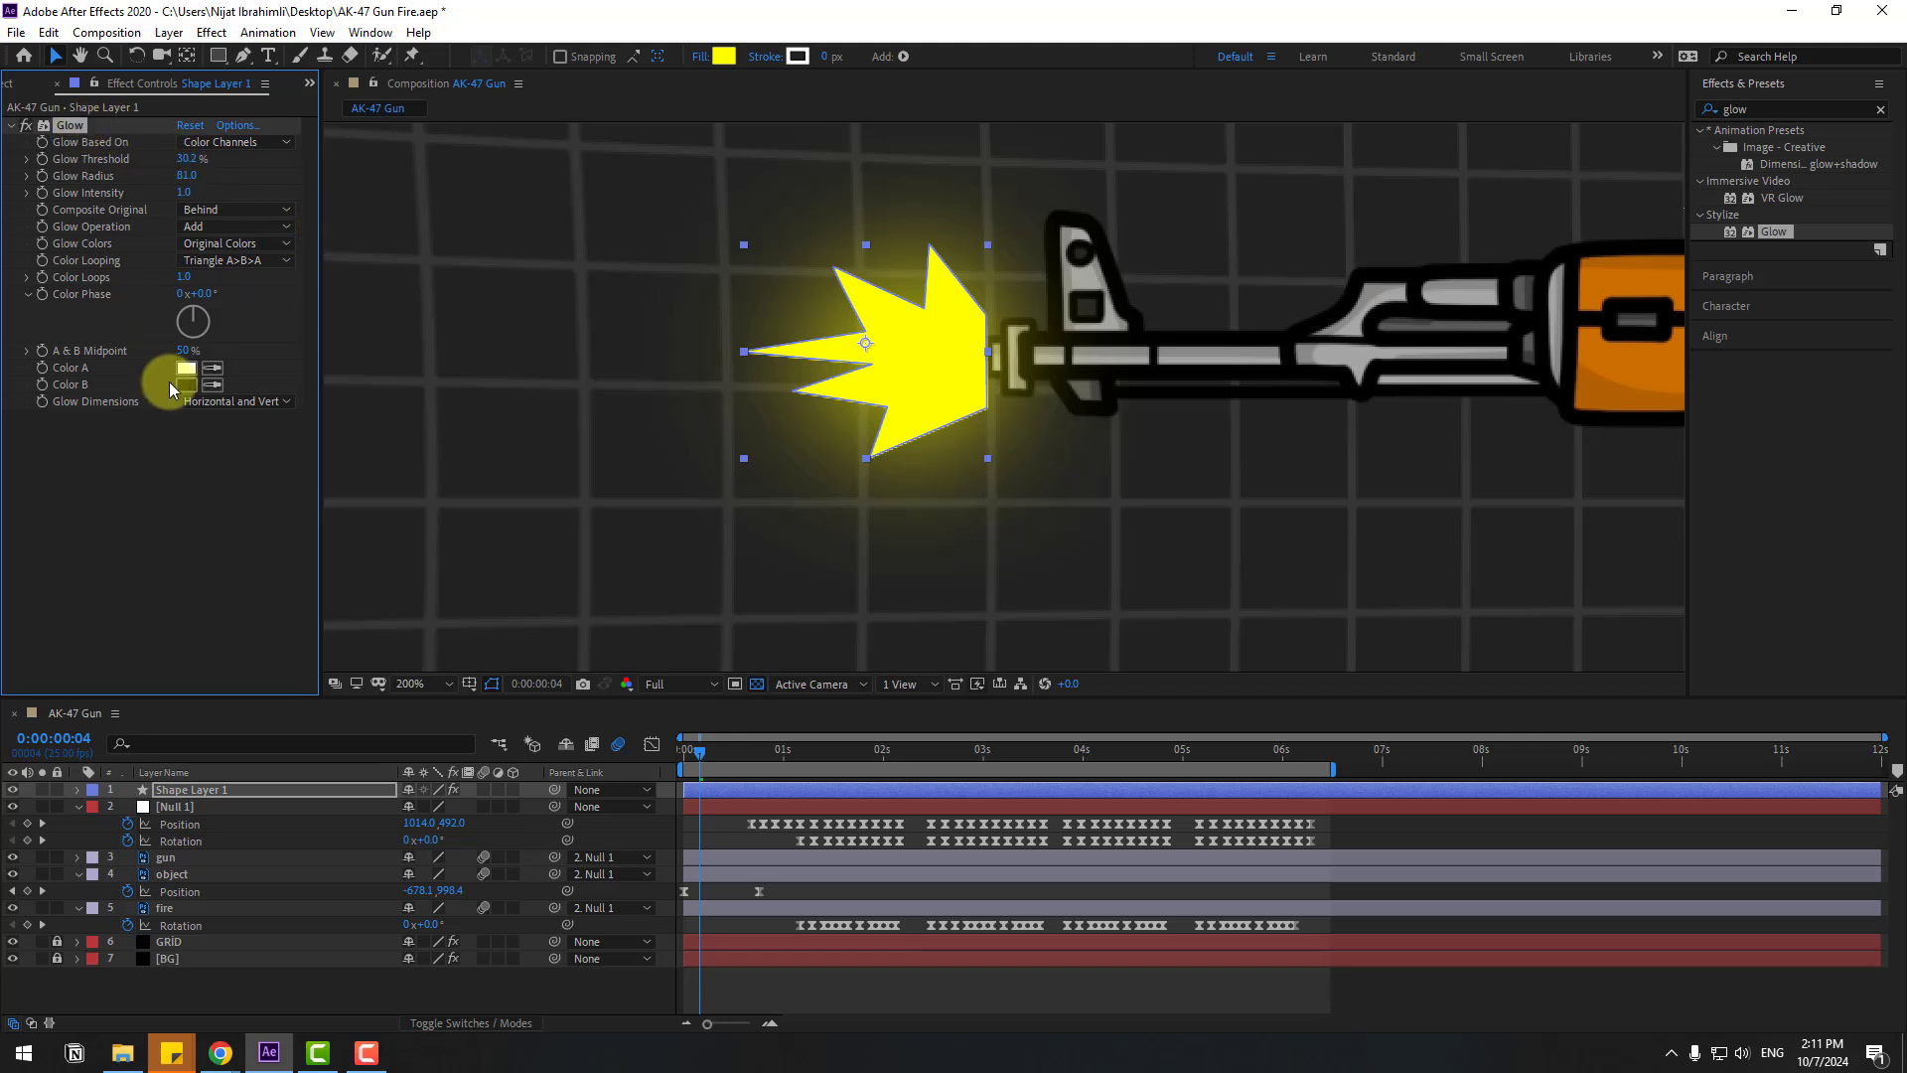
Duplicate the Glow effect, set the copy's Glow Radius to 126, and undo its Glow Threshold change
key("ctrl+d")
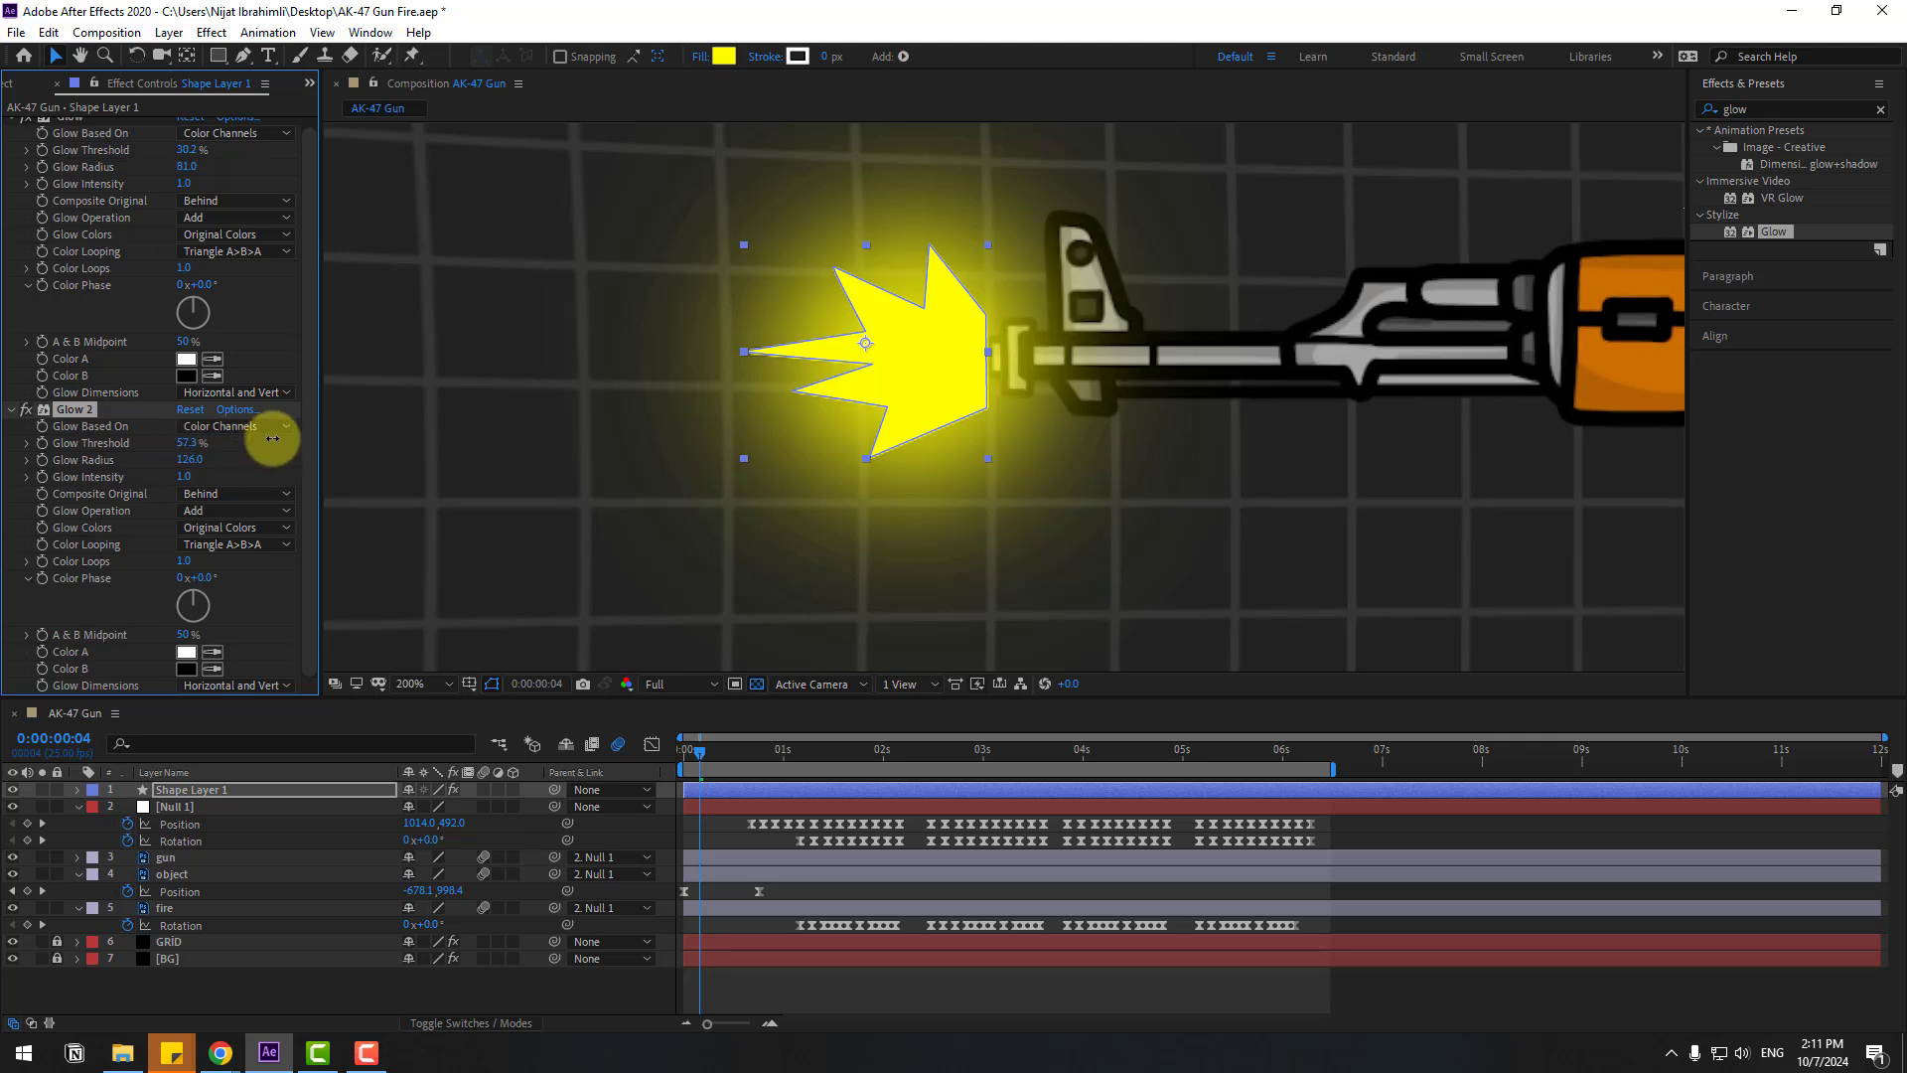
key("ctrl+z")
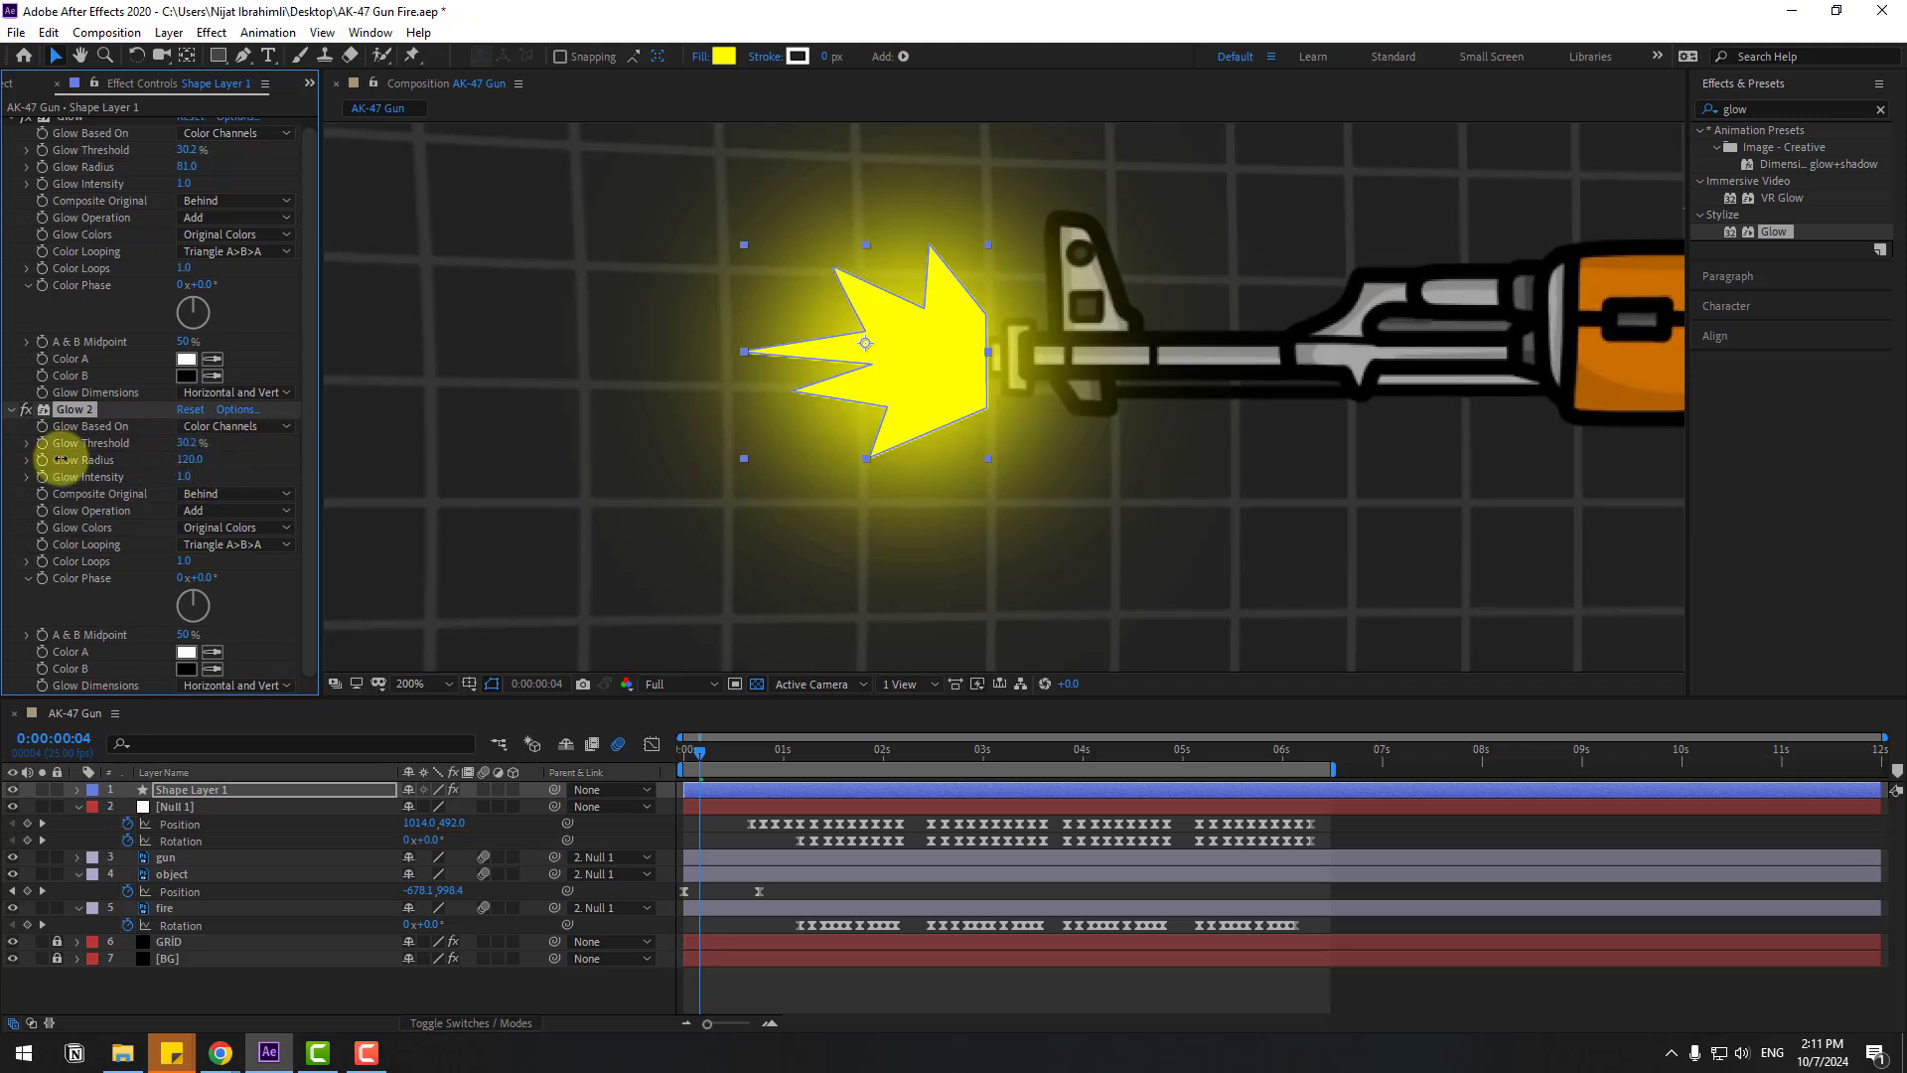
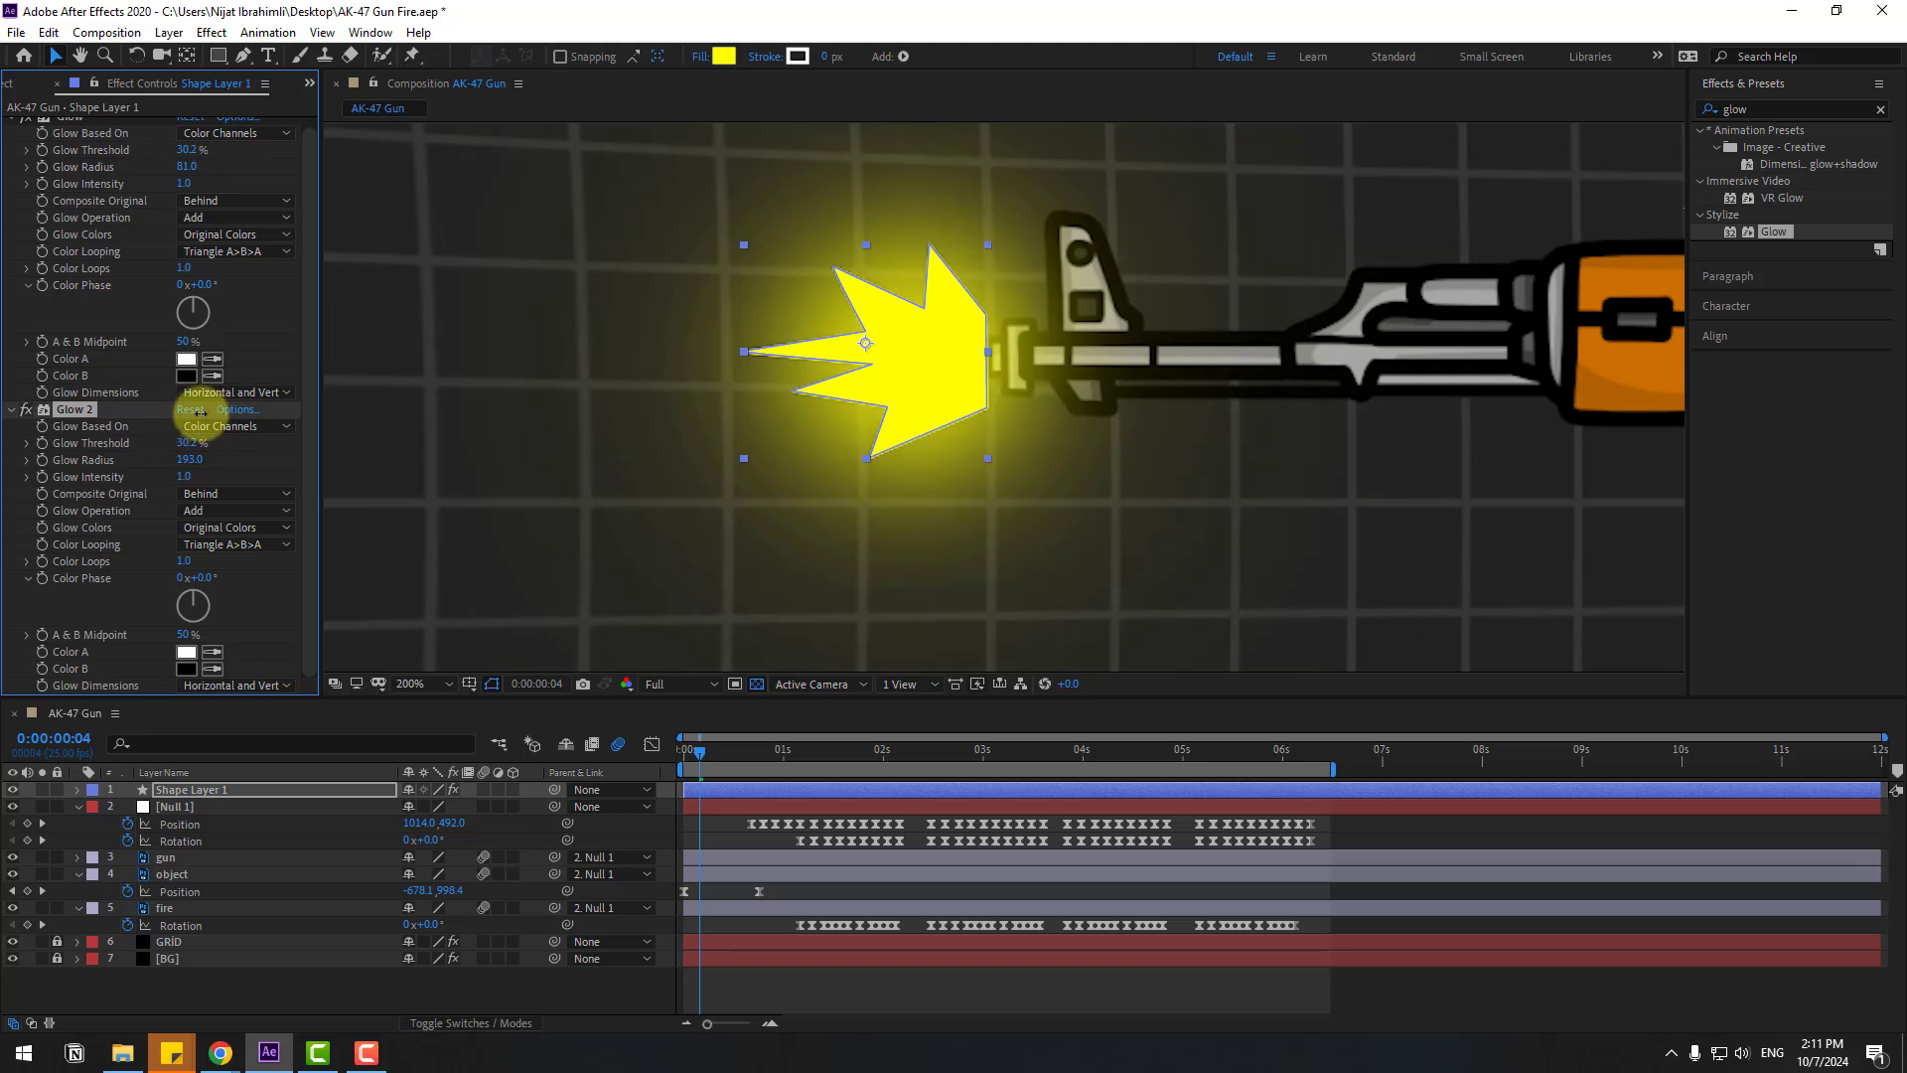
Rename the muzzle-flash shape layer as fire
scroll(918, 467, "down", 4)
left_click(1411, 985)
scroll(767, 455, "up", 4)
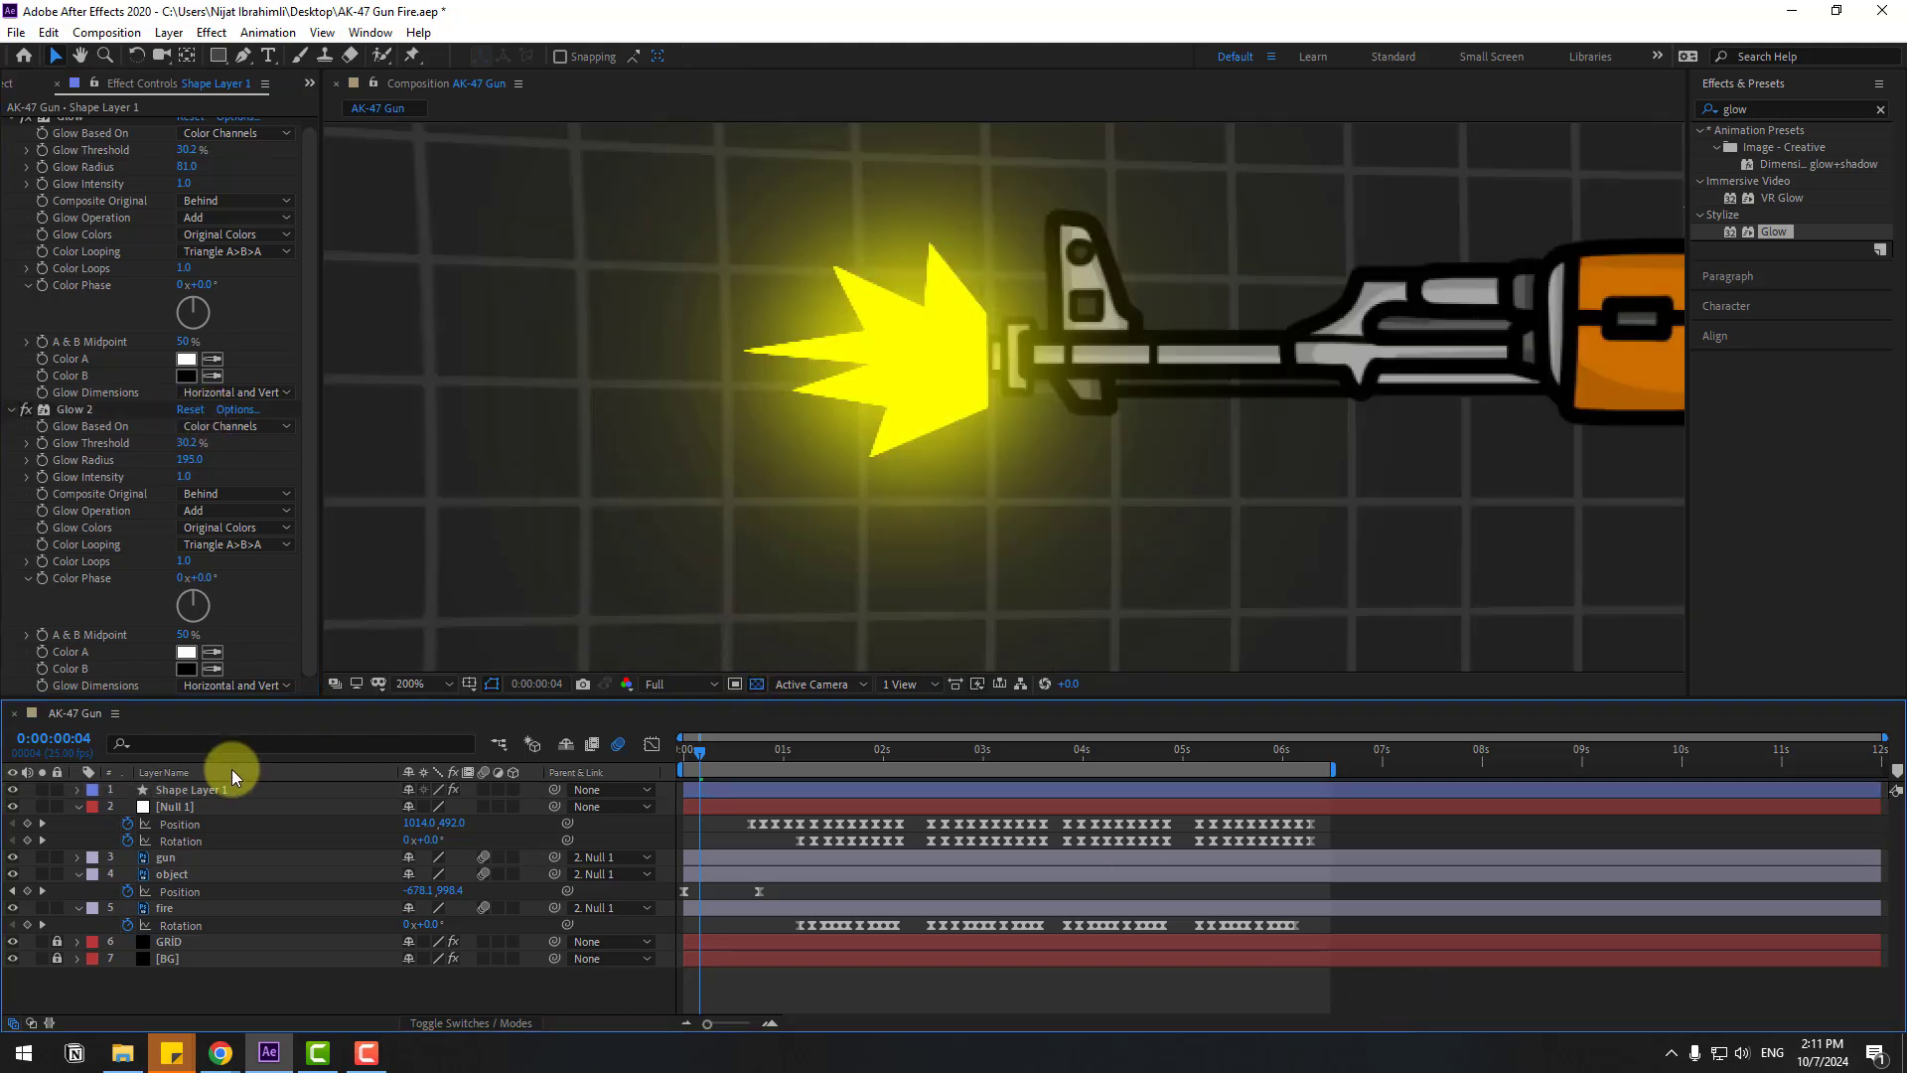
left_click(223, 790)
key("Return")
type("f")
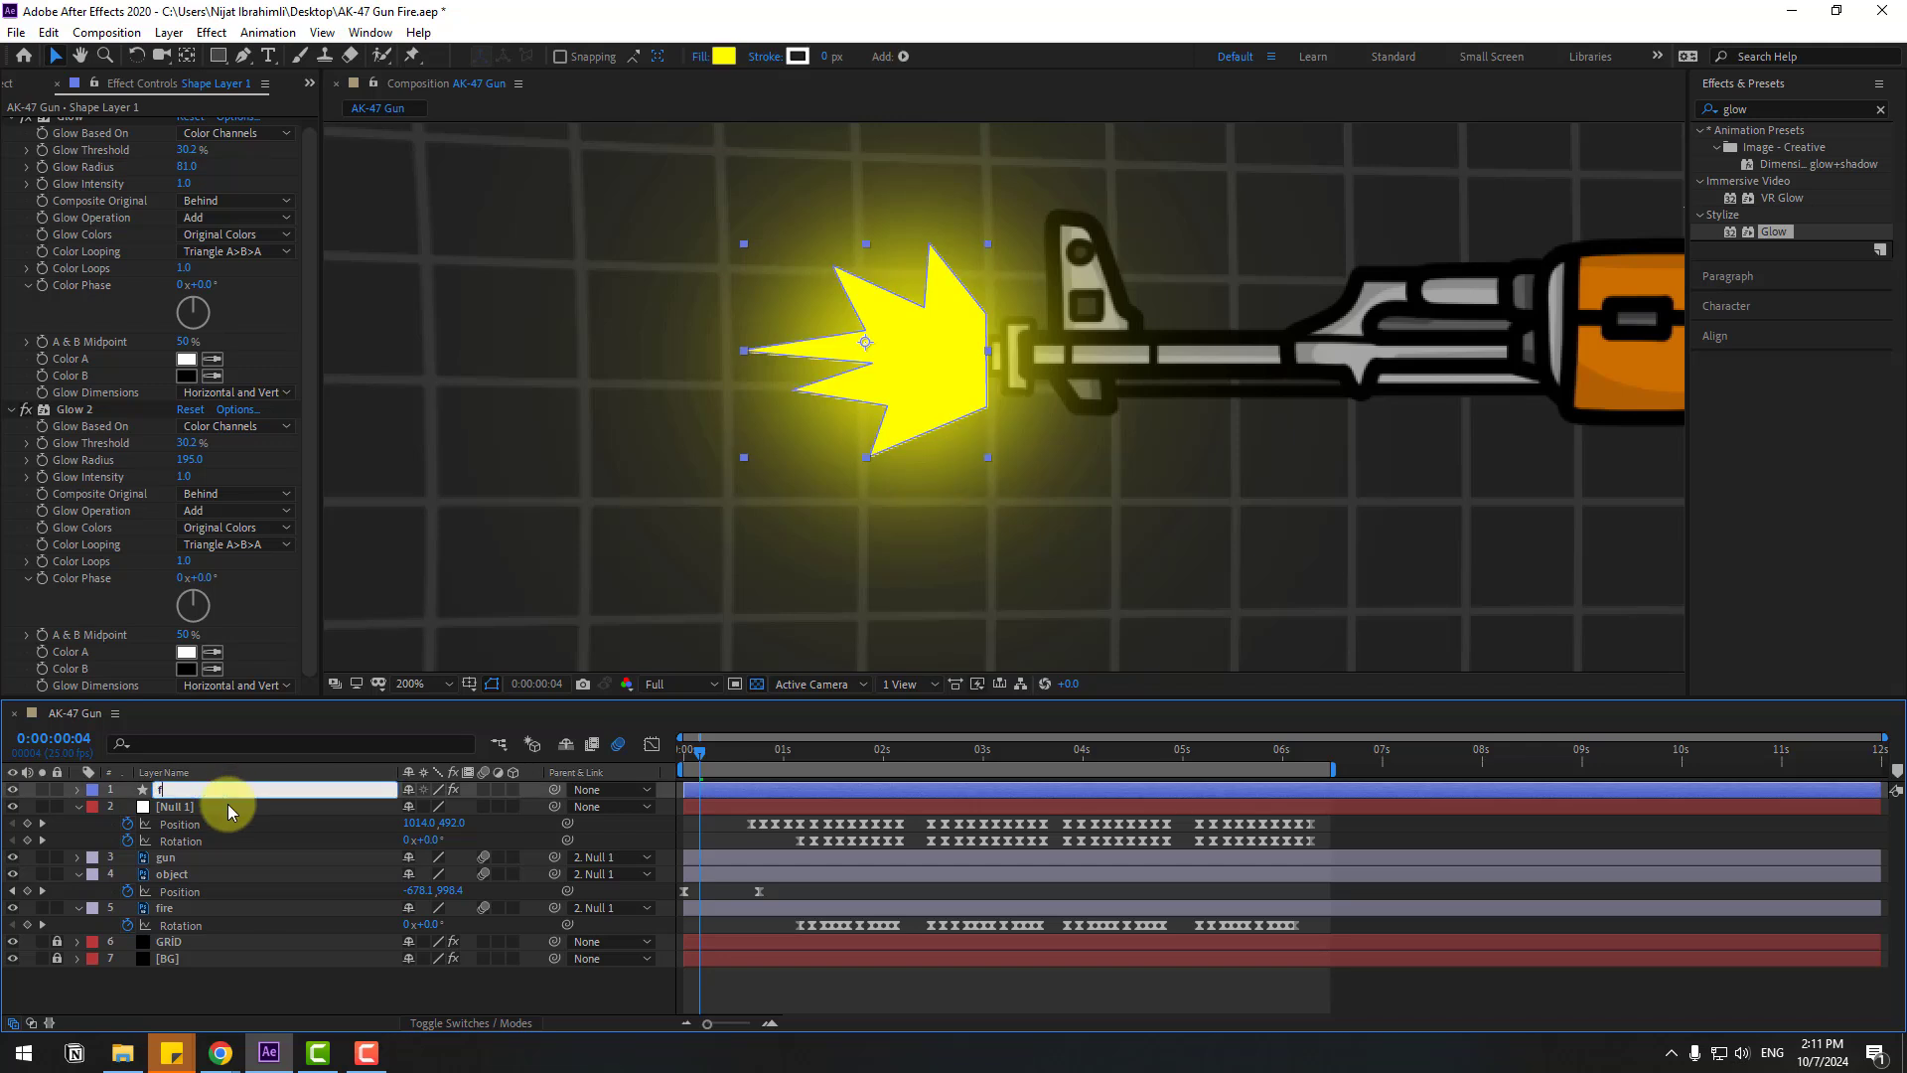
type("ire")
key("Return")
Split the muzzle-flash shape layer at 0:00:00:02 and delete the part after that frame
left_click(693, 760)
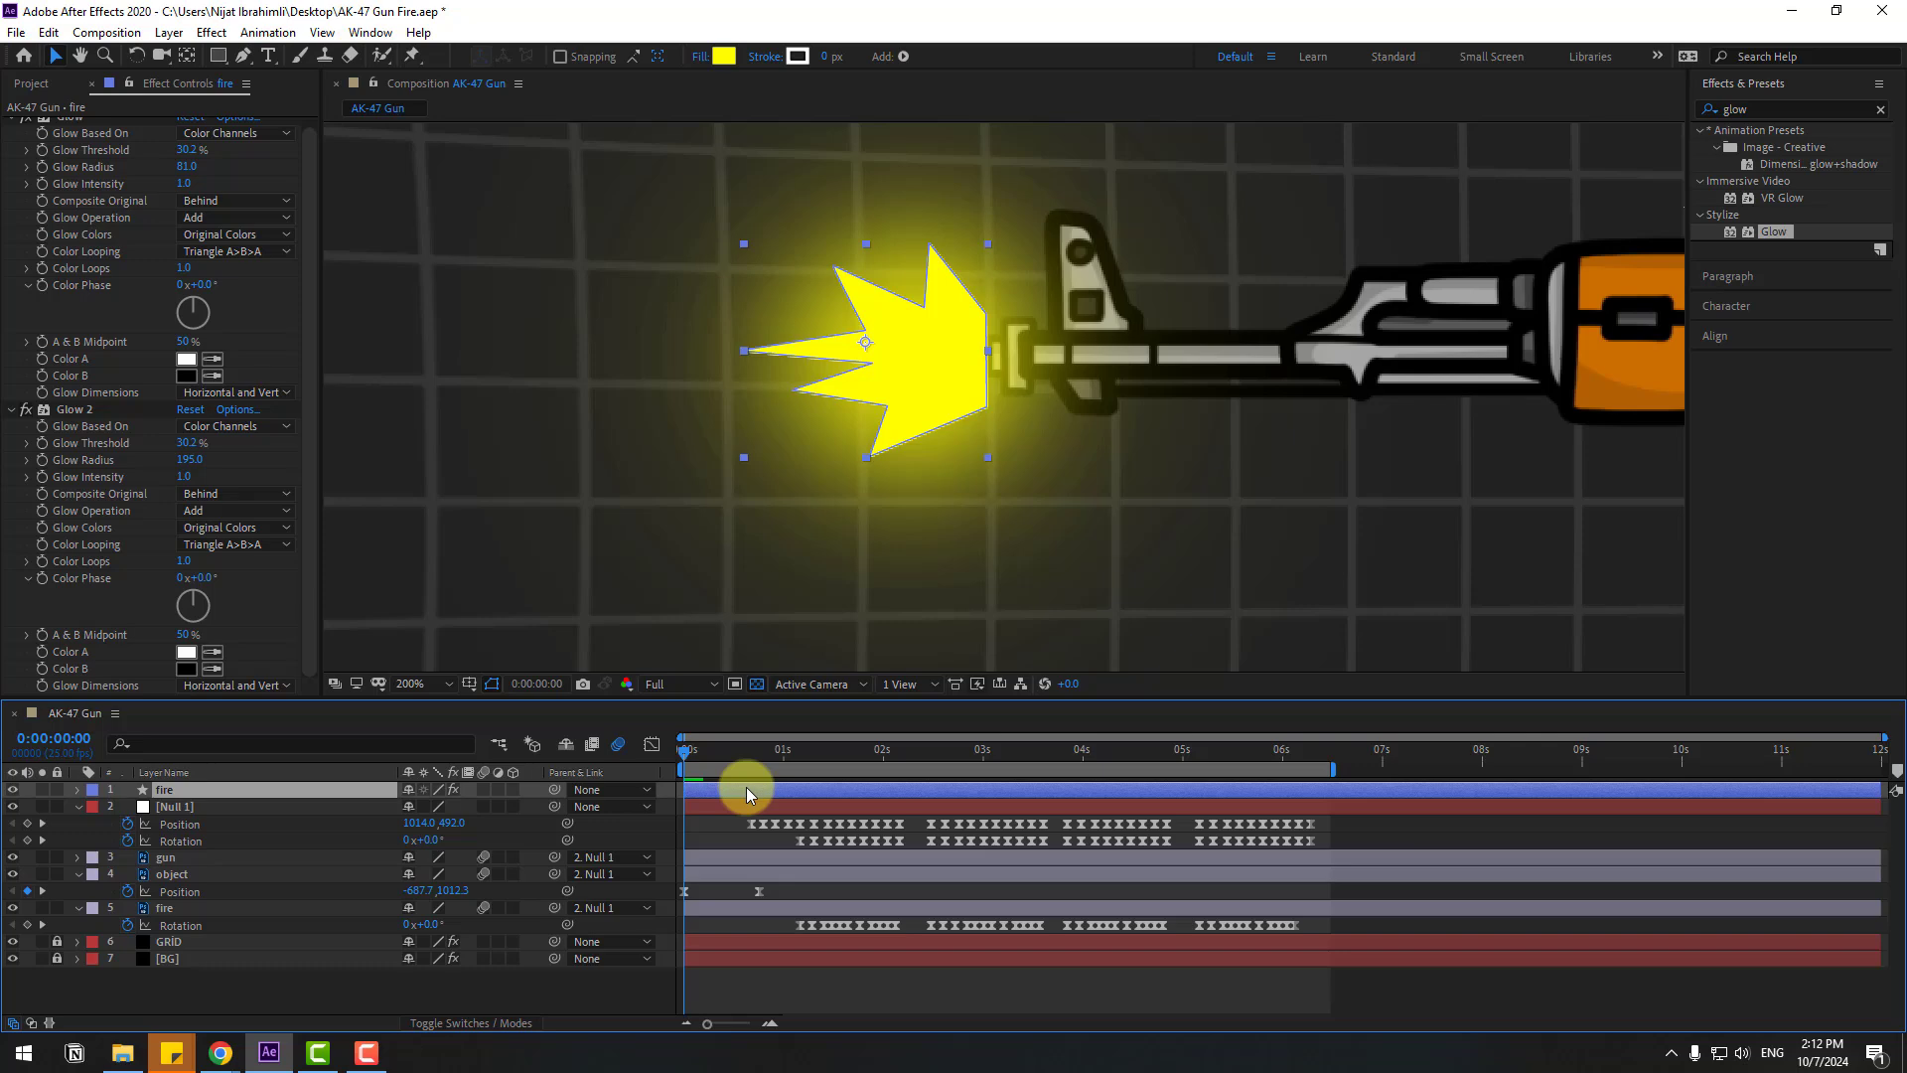
key("Page_Down")
key("Page_Down")
left_click(48, 33)
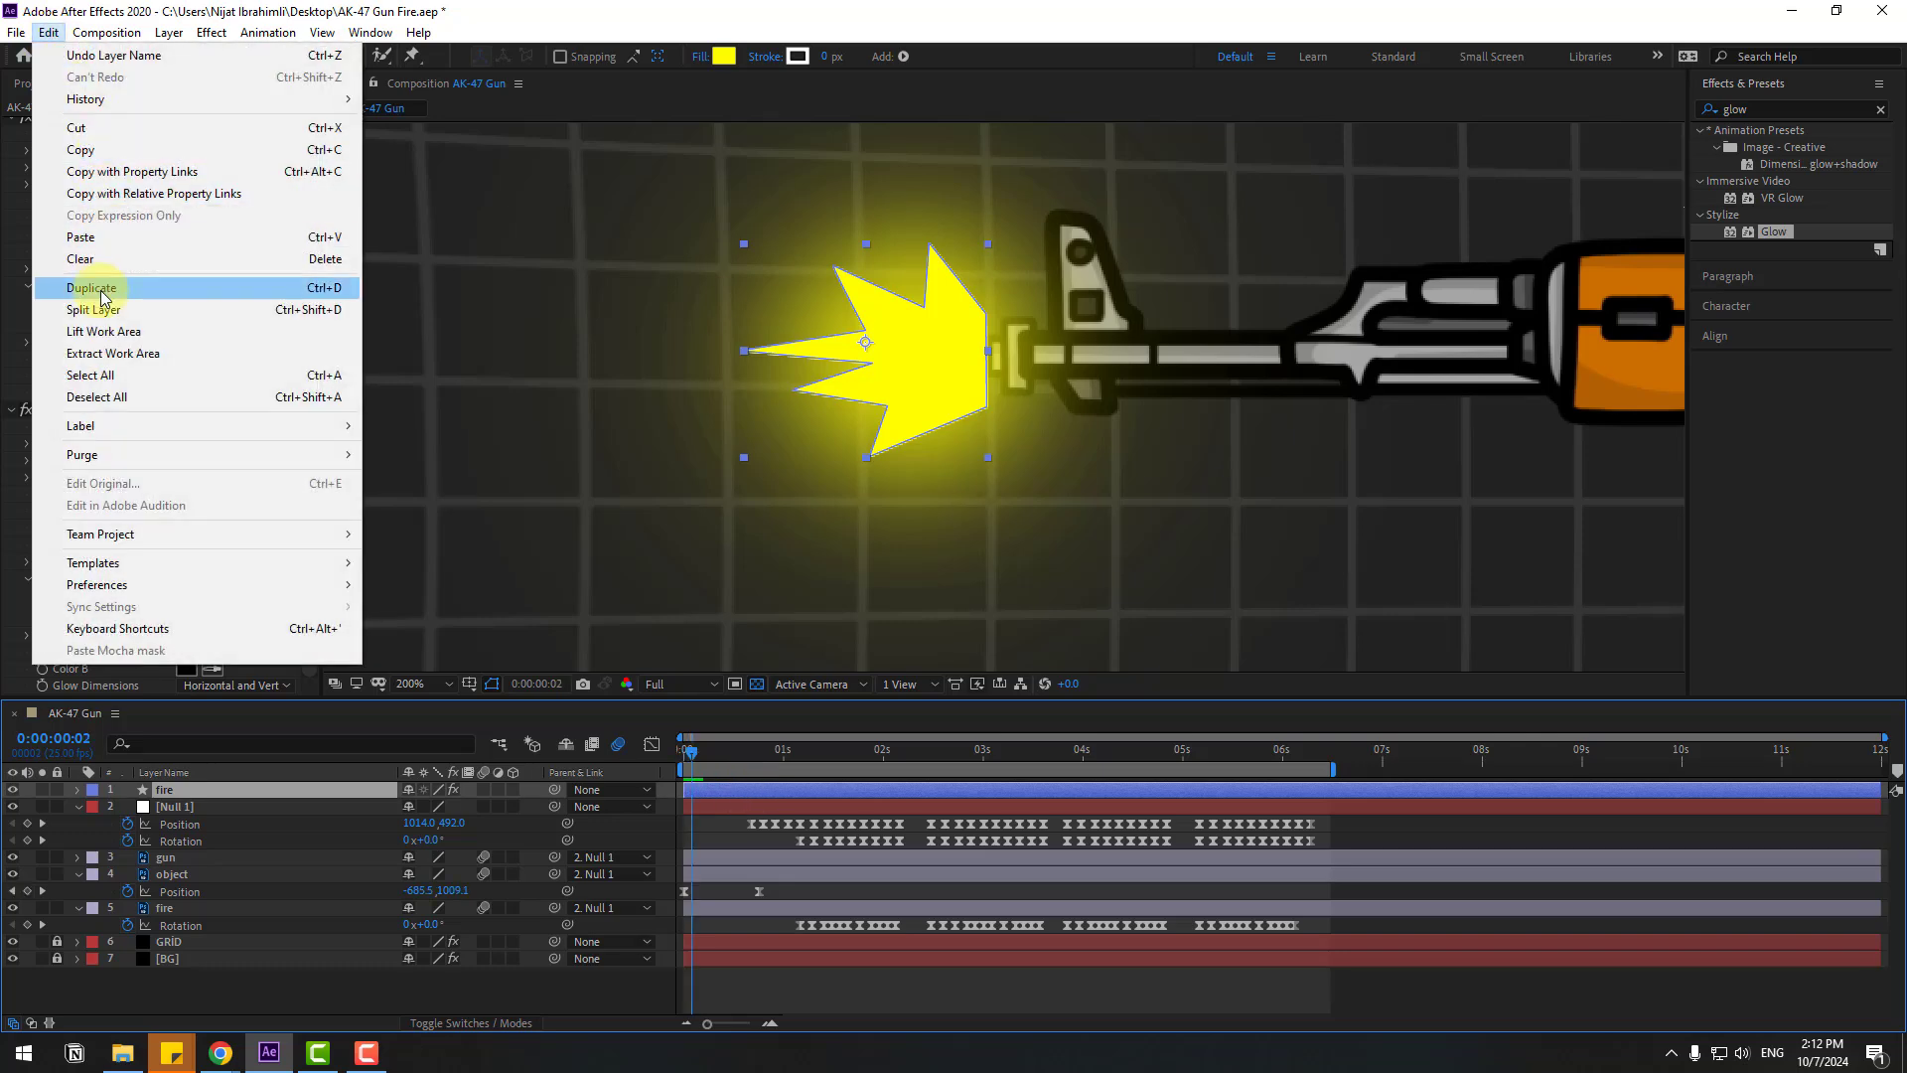
left_click(296, 314)
key("Delete")
Rename the trimmed muzzle-flash layer as fire_yellow
key("=")
key("=")
left_click_drag(807, 848, 924, 850)
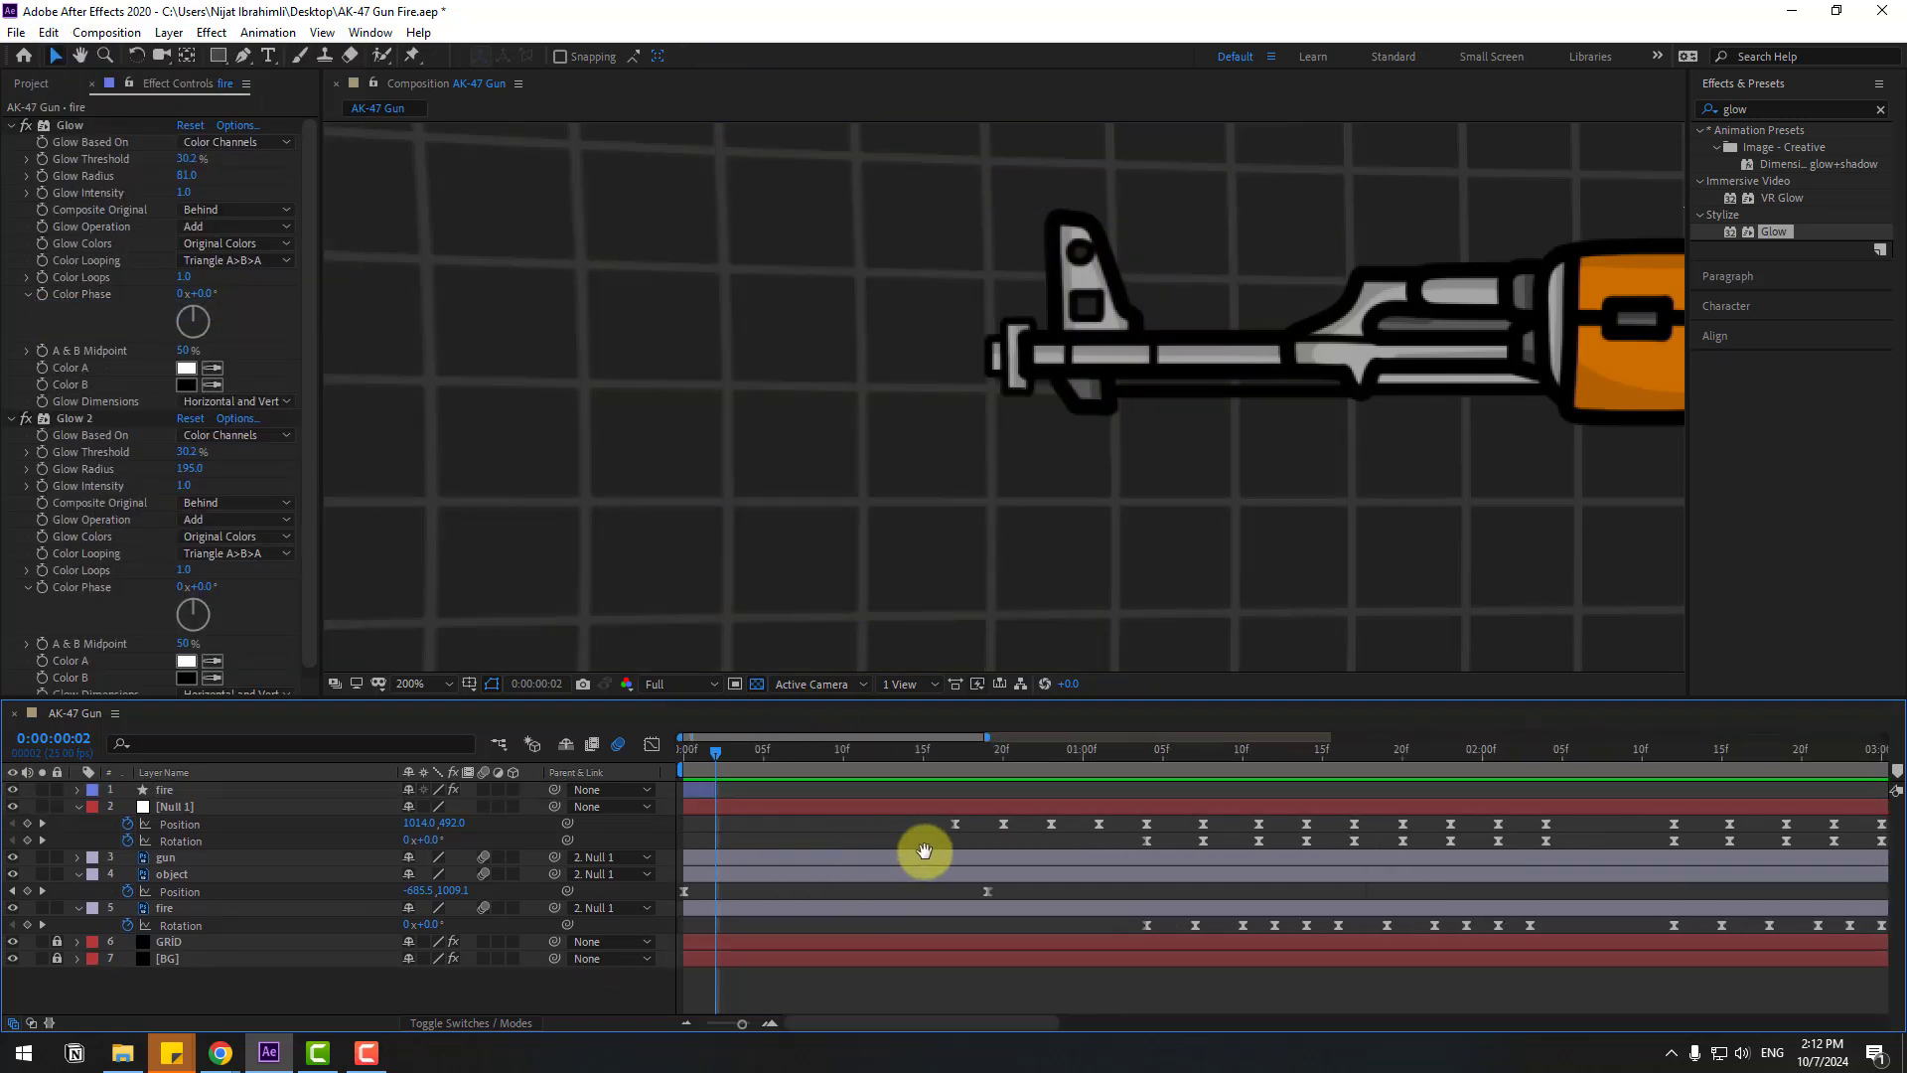
left_click(164, 790)
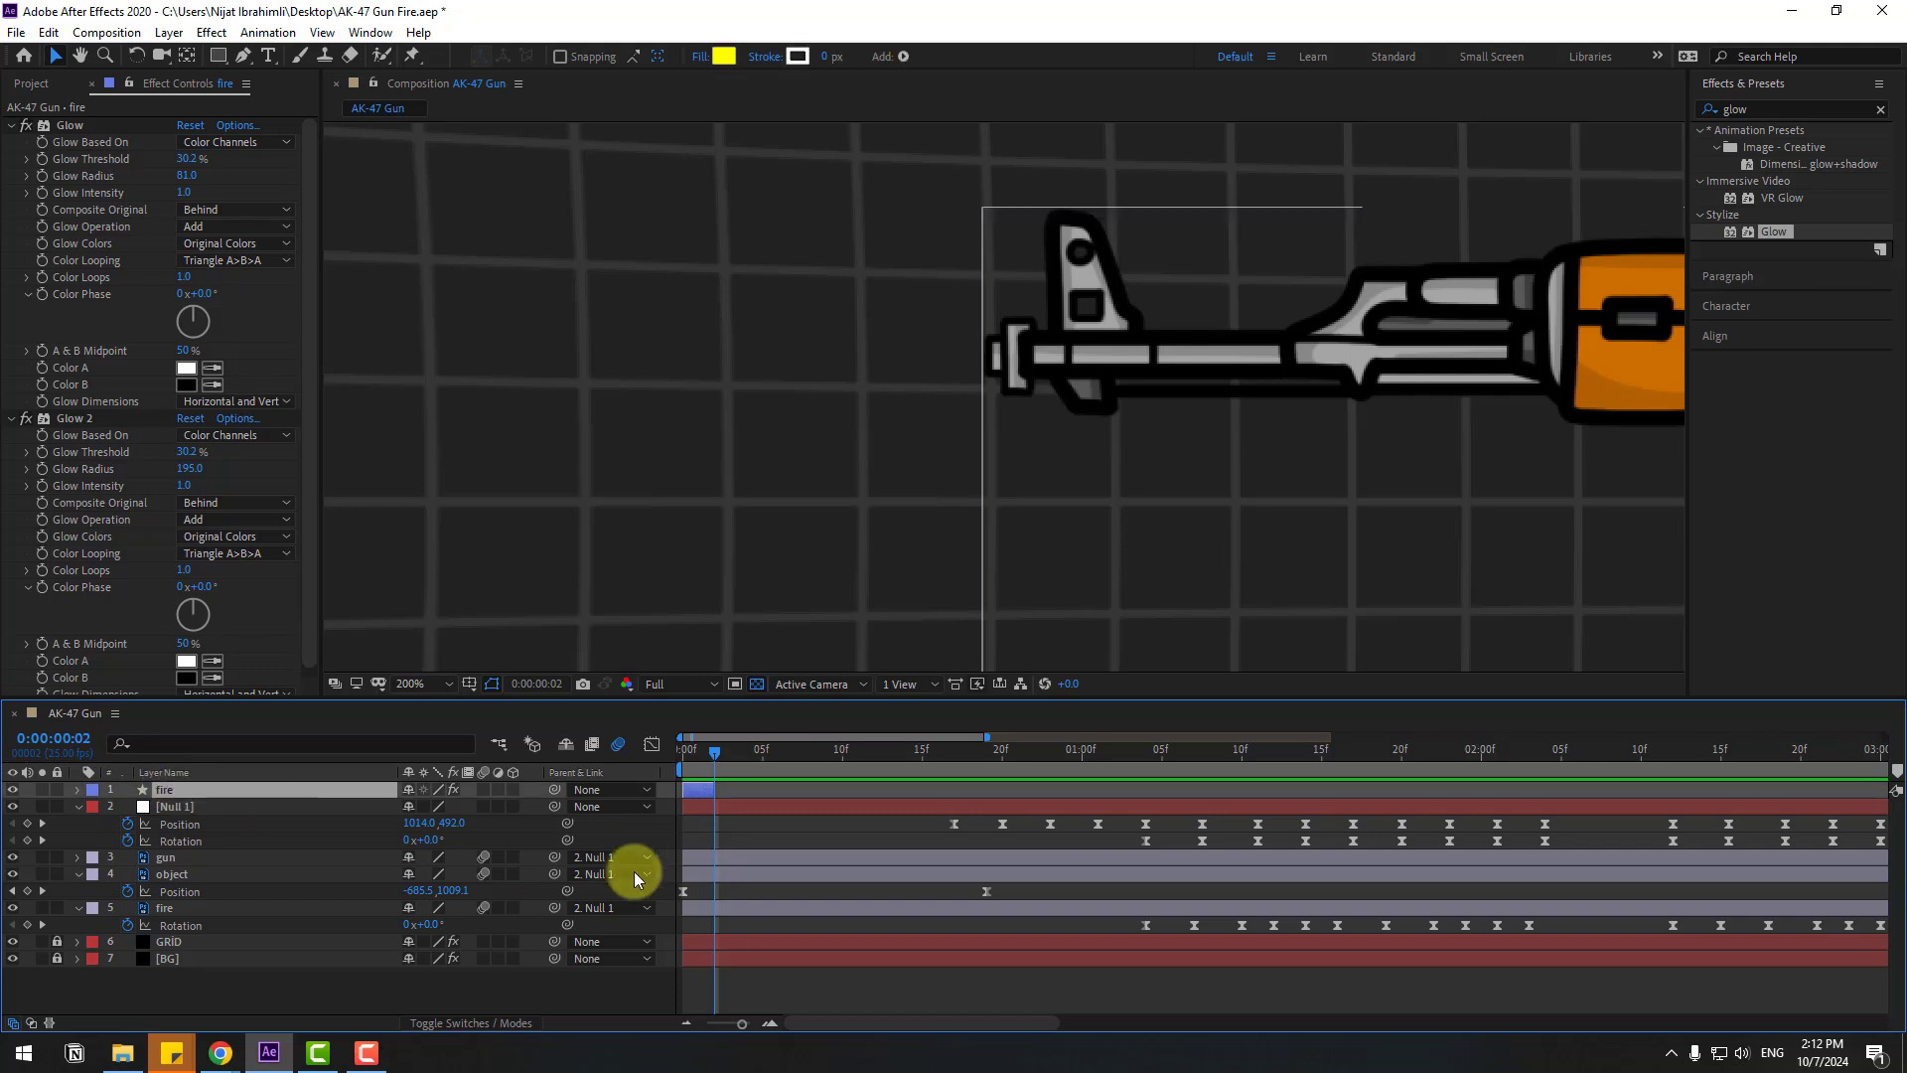
key("Return")
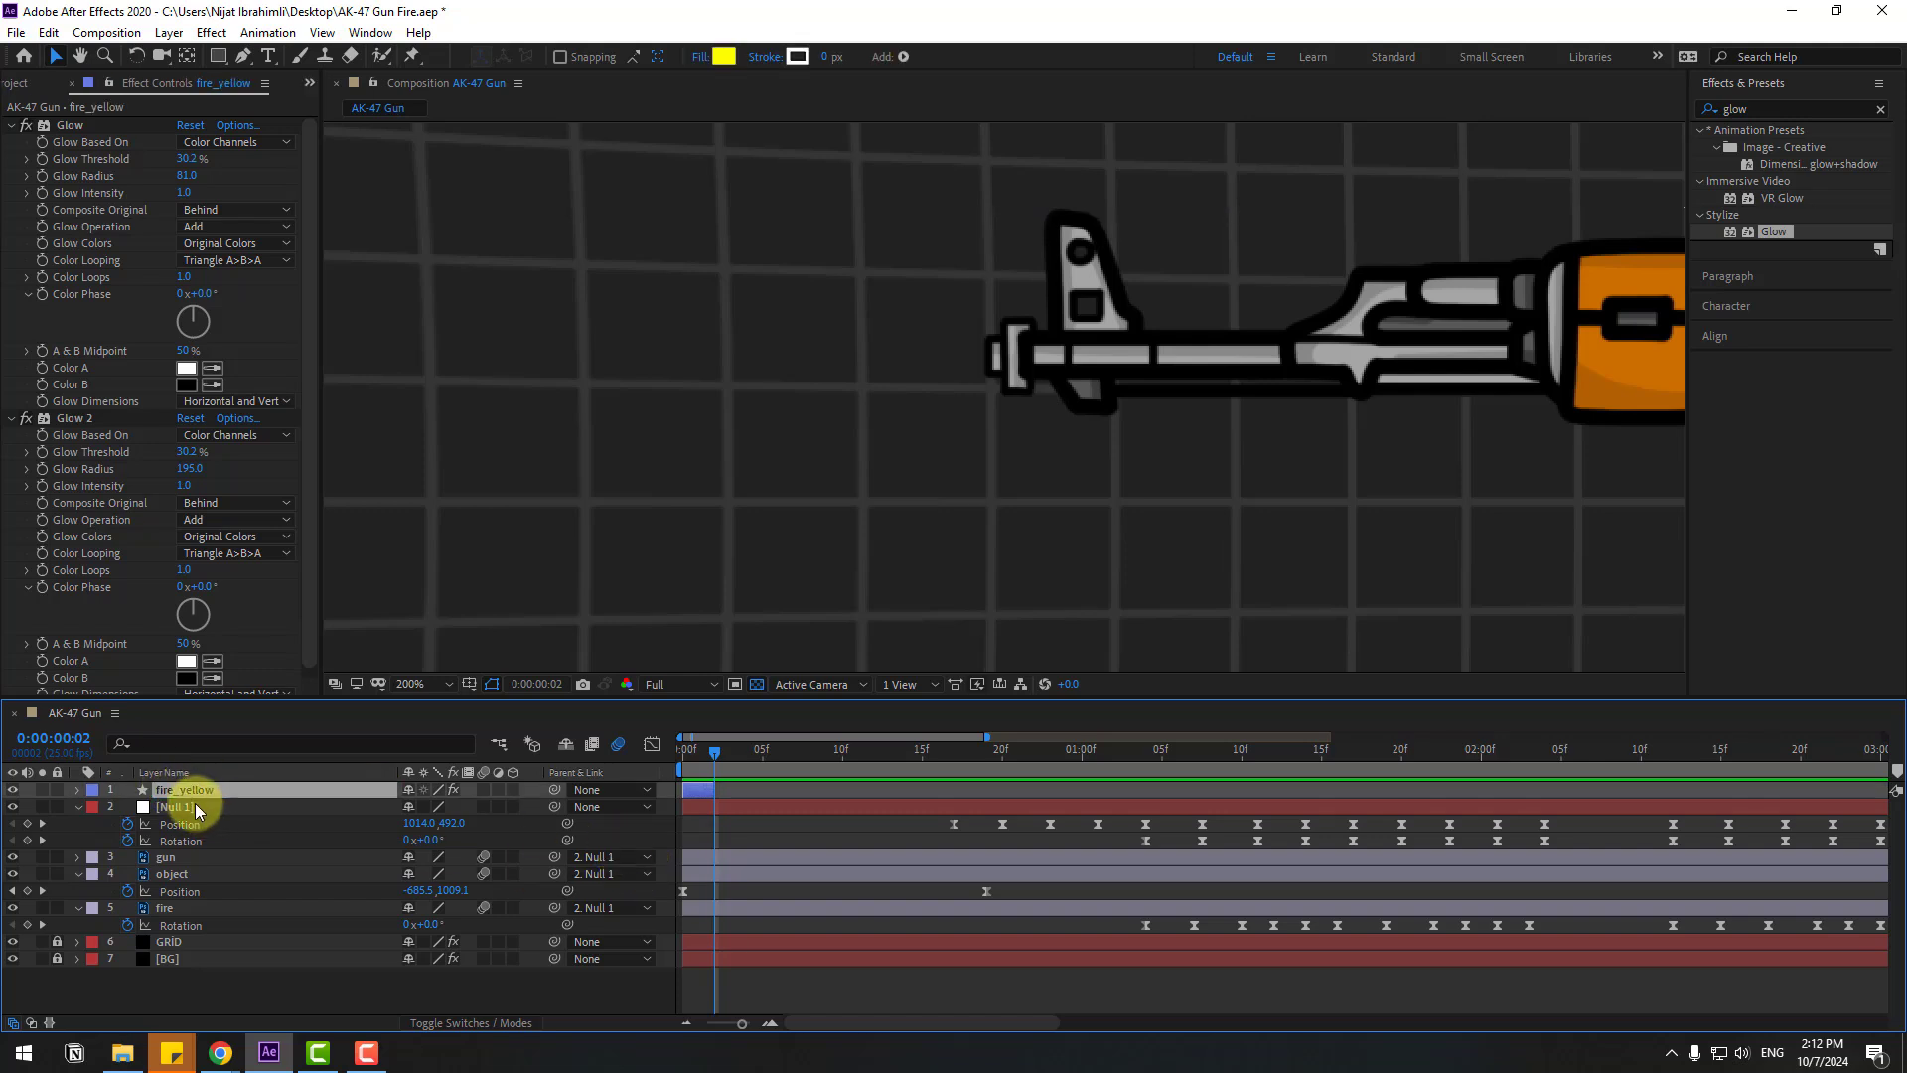
Duplicate fire_yellow as a layer named fire_red and place it directly after the original, starting at 0:00:00:02
key("ctrl+d")
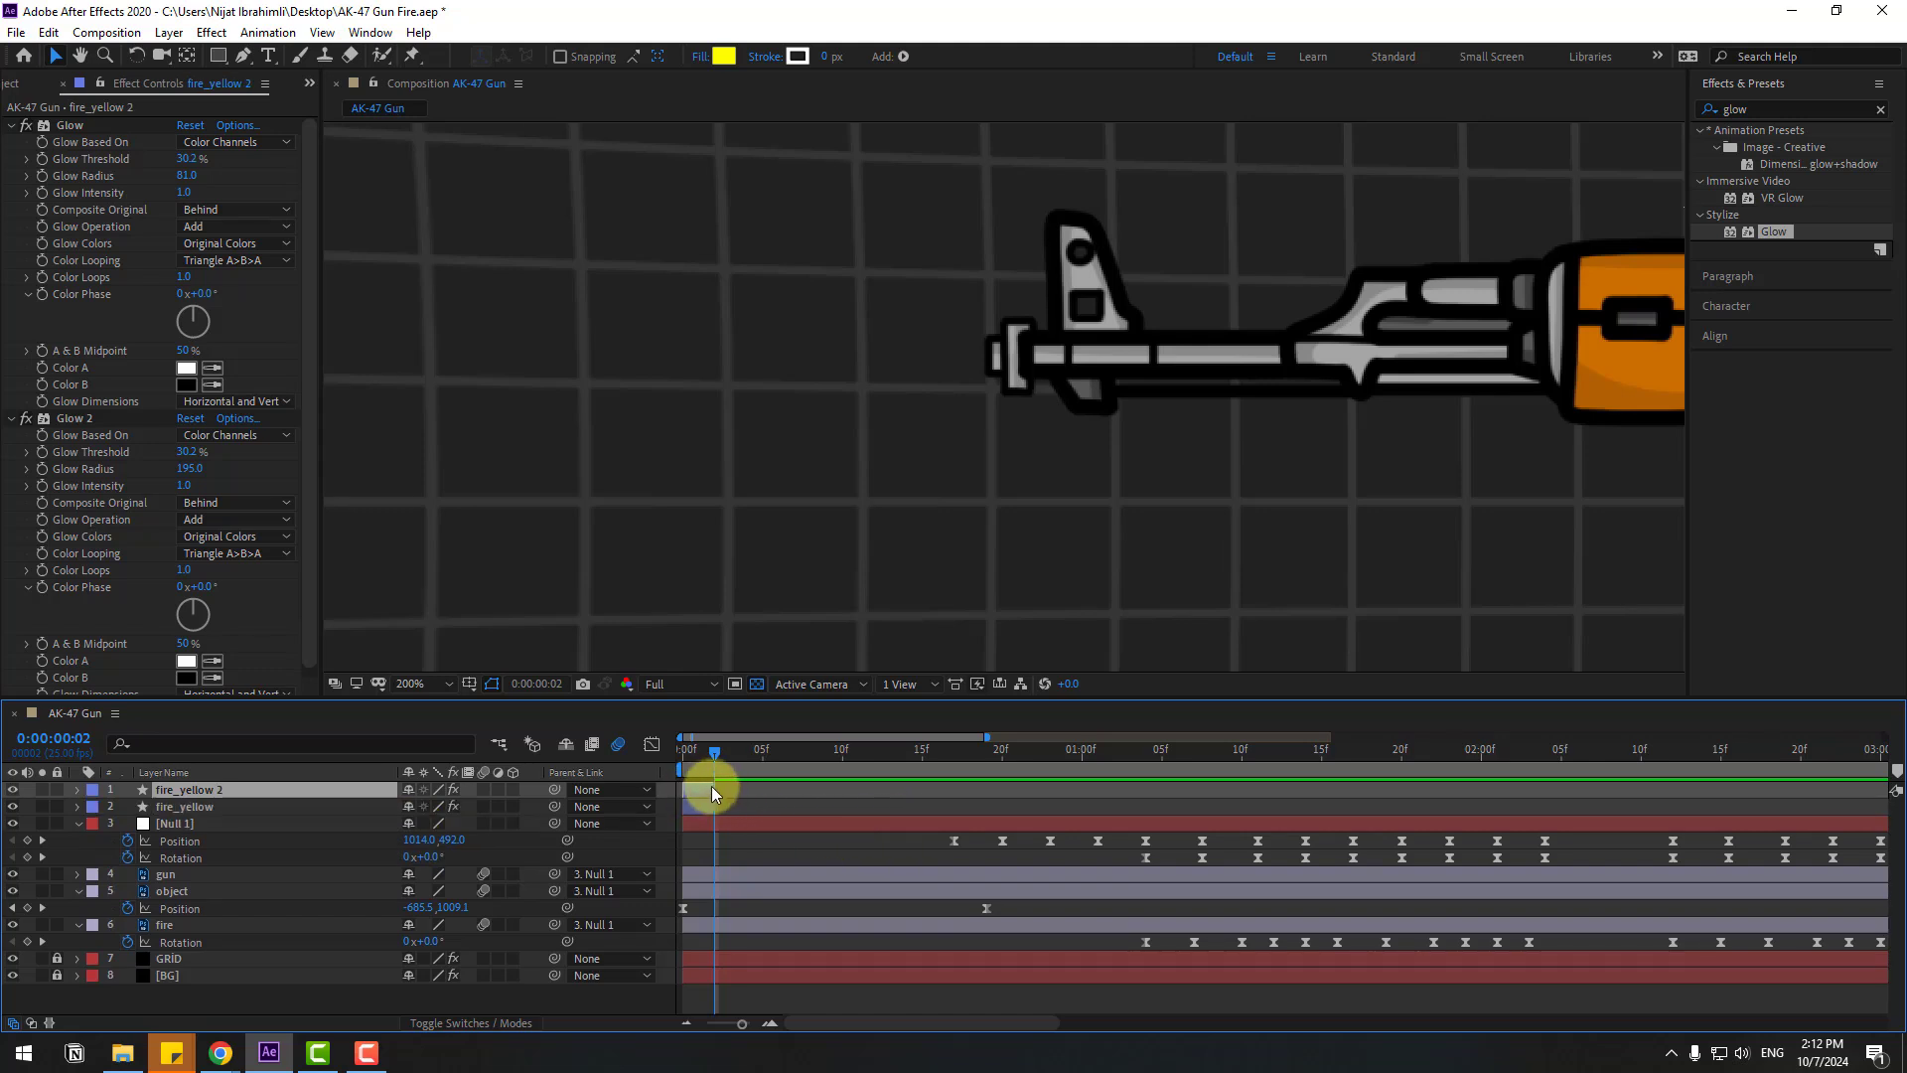
left_click_drag(711, 790, 725, 789)
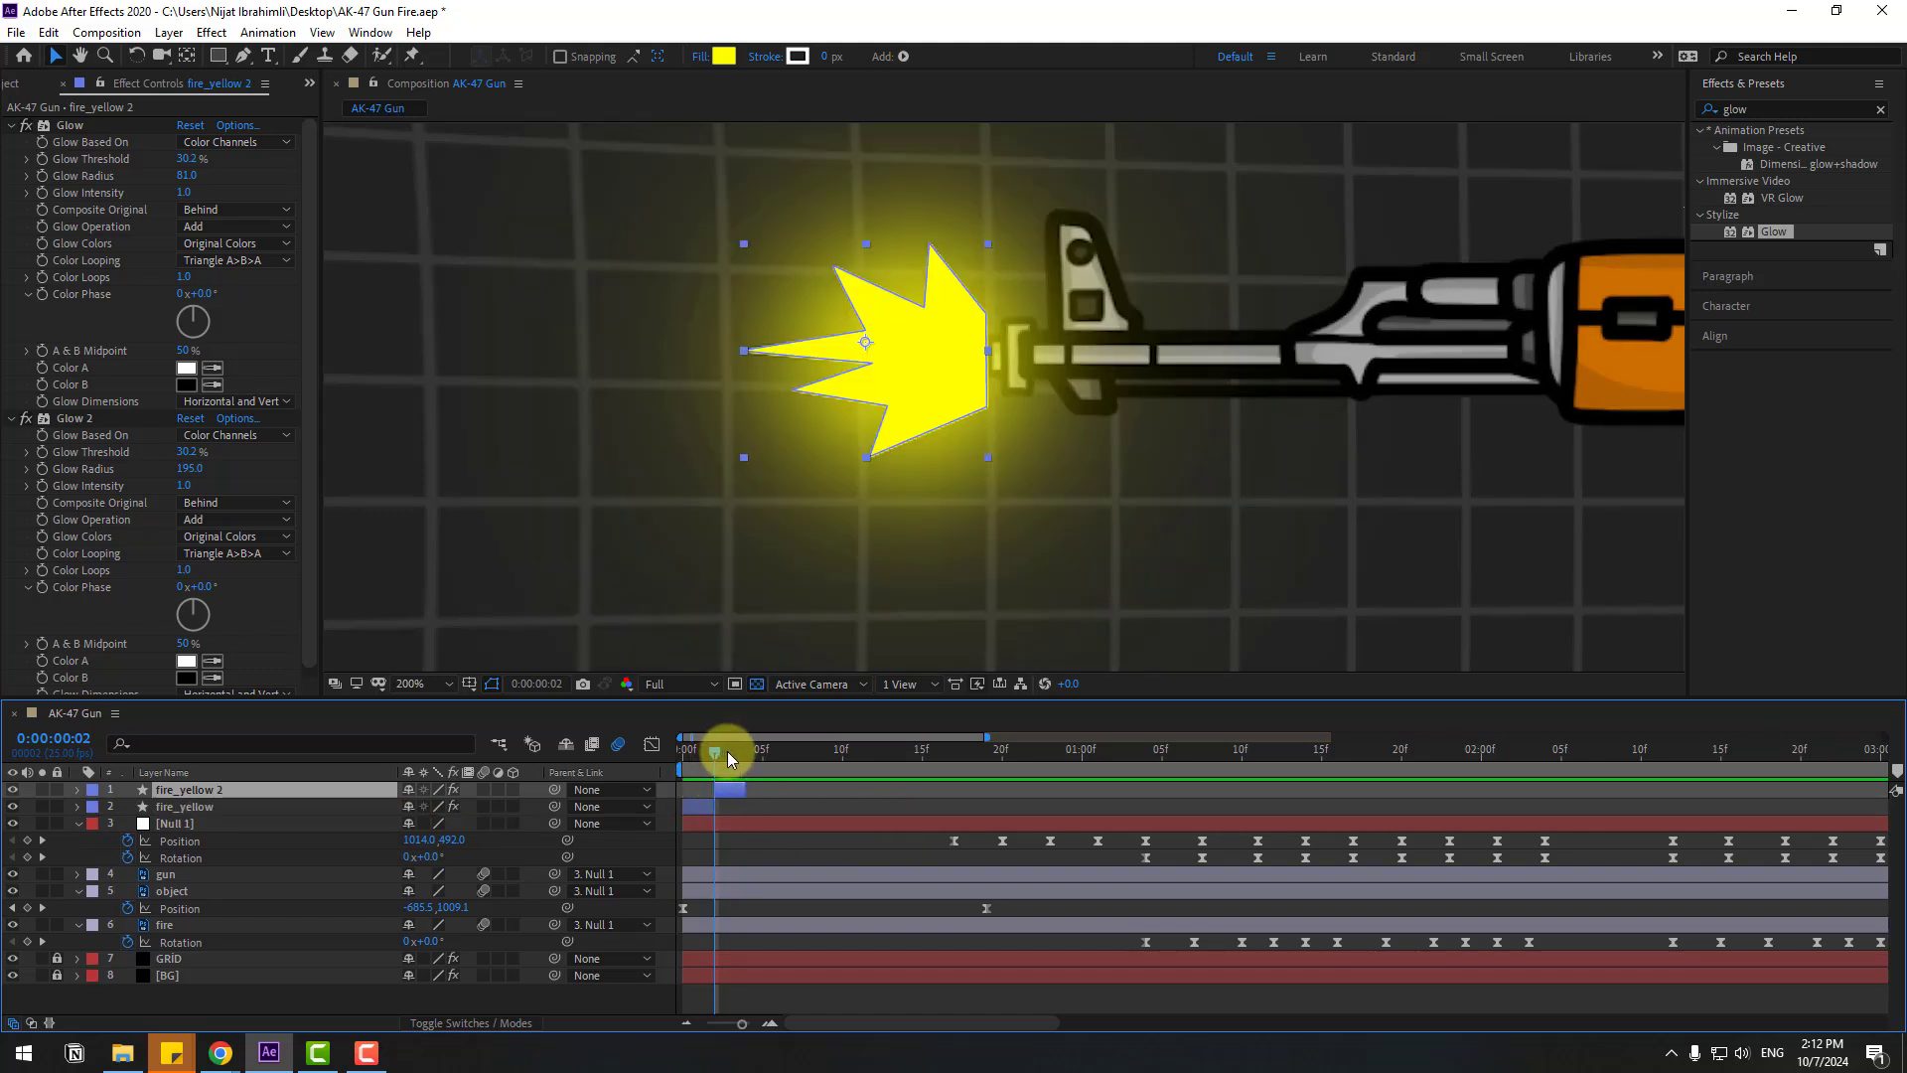
left_click(728, 759)
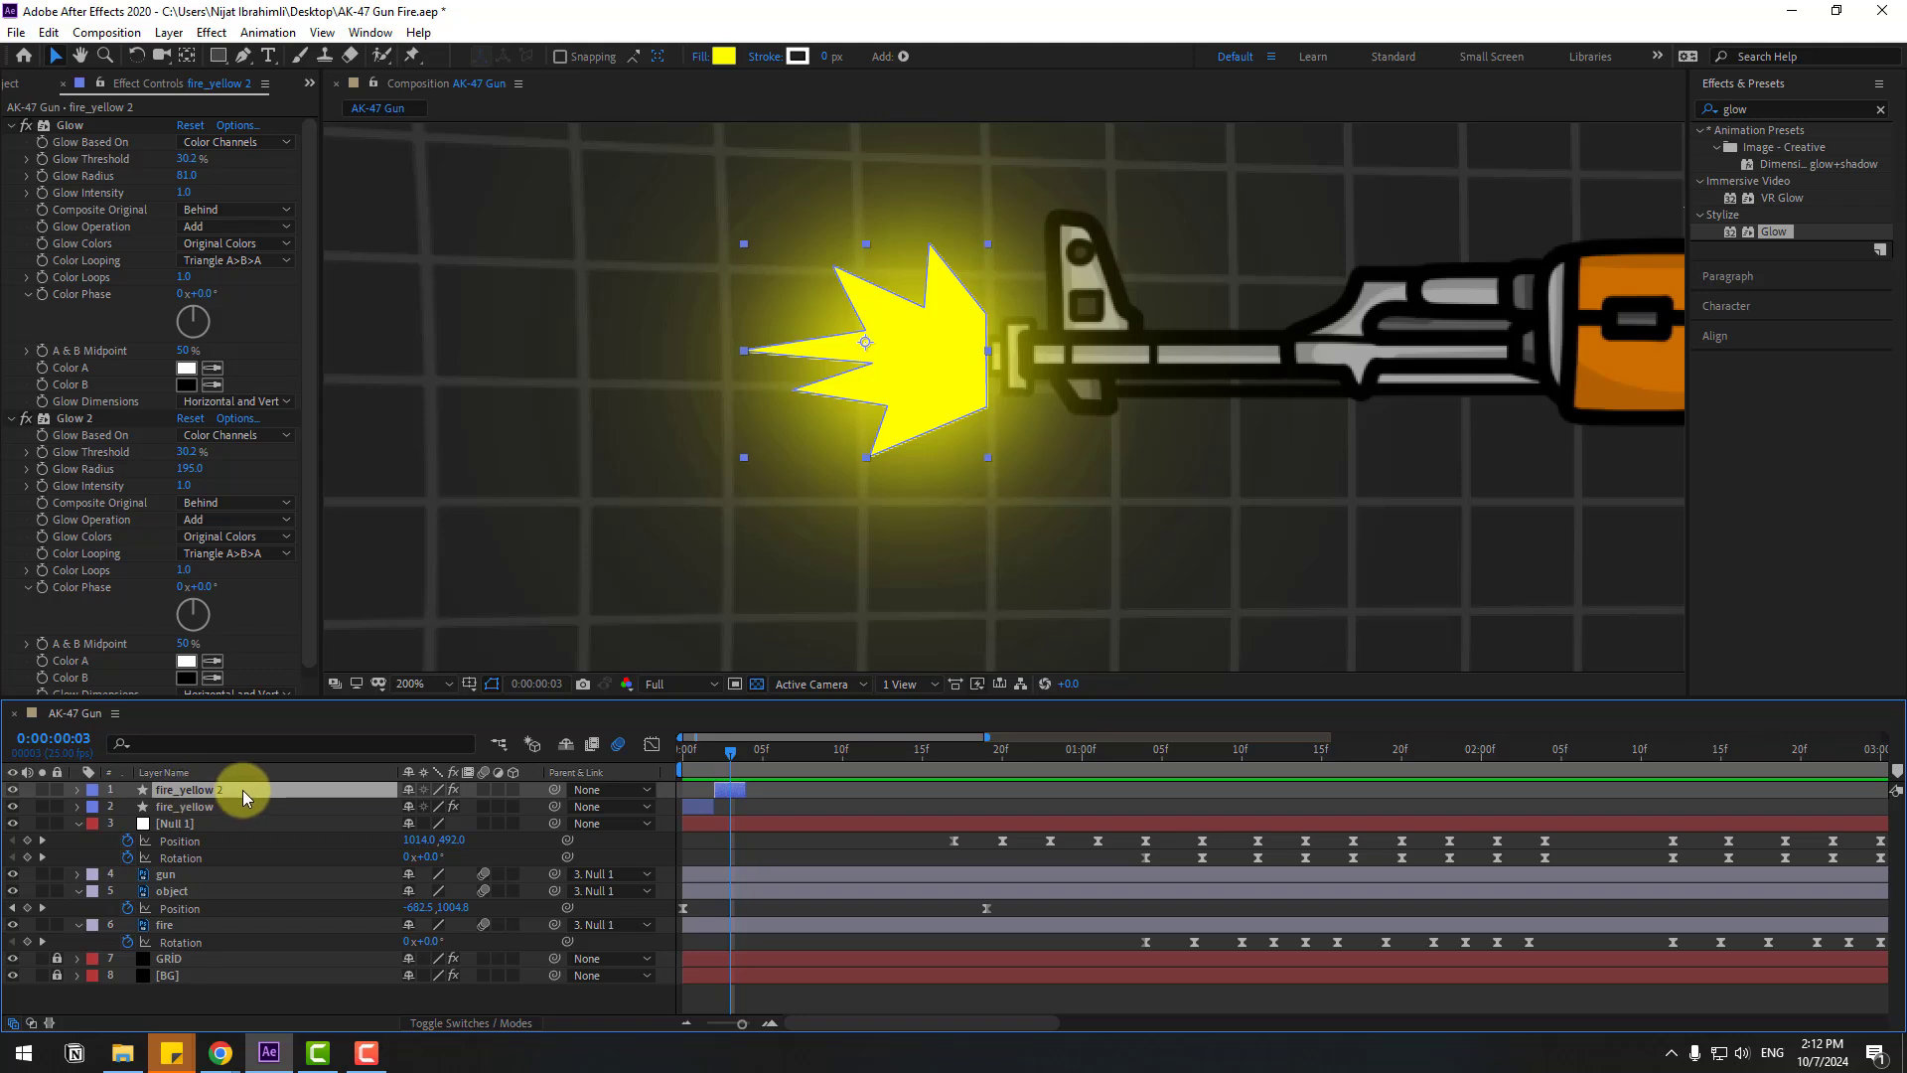
type("re_red")
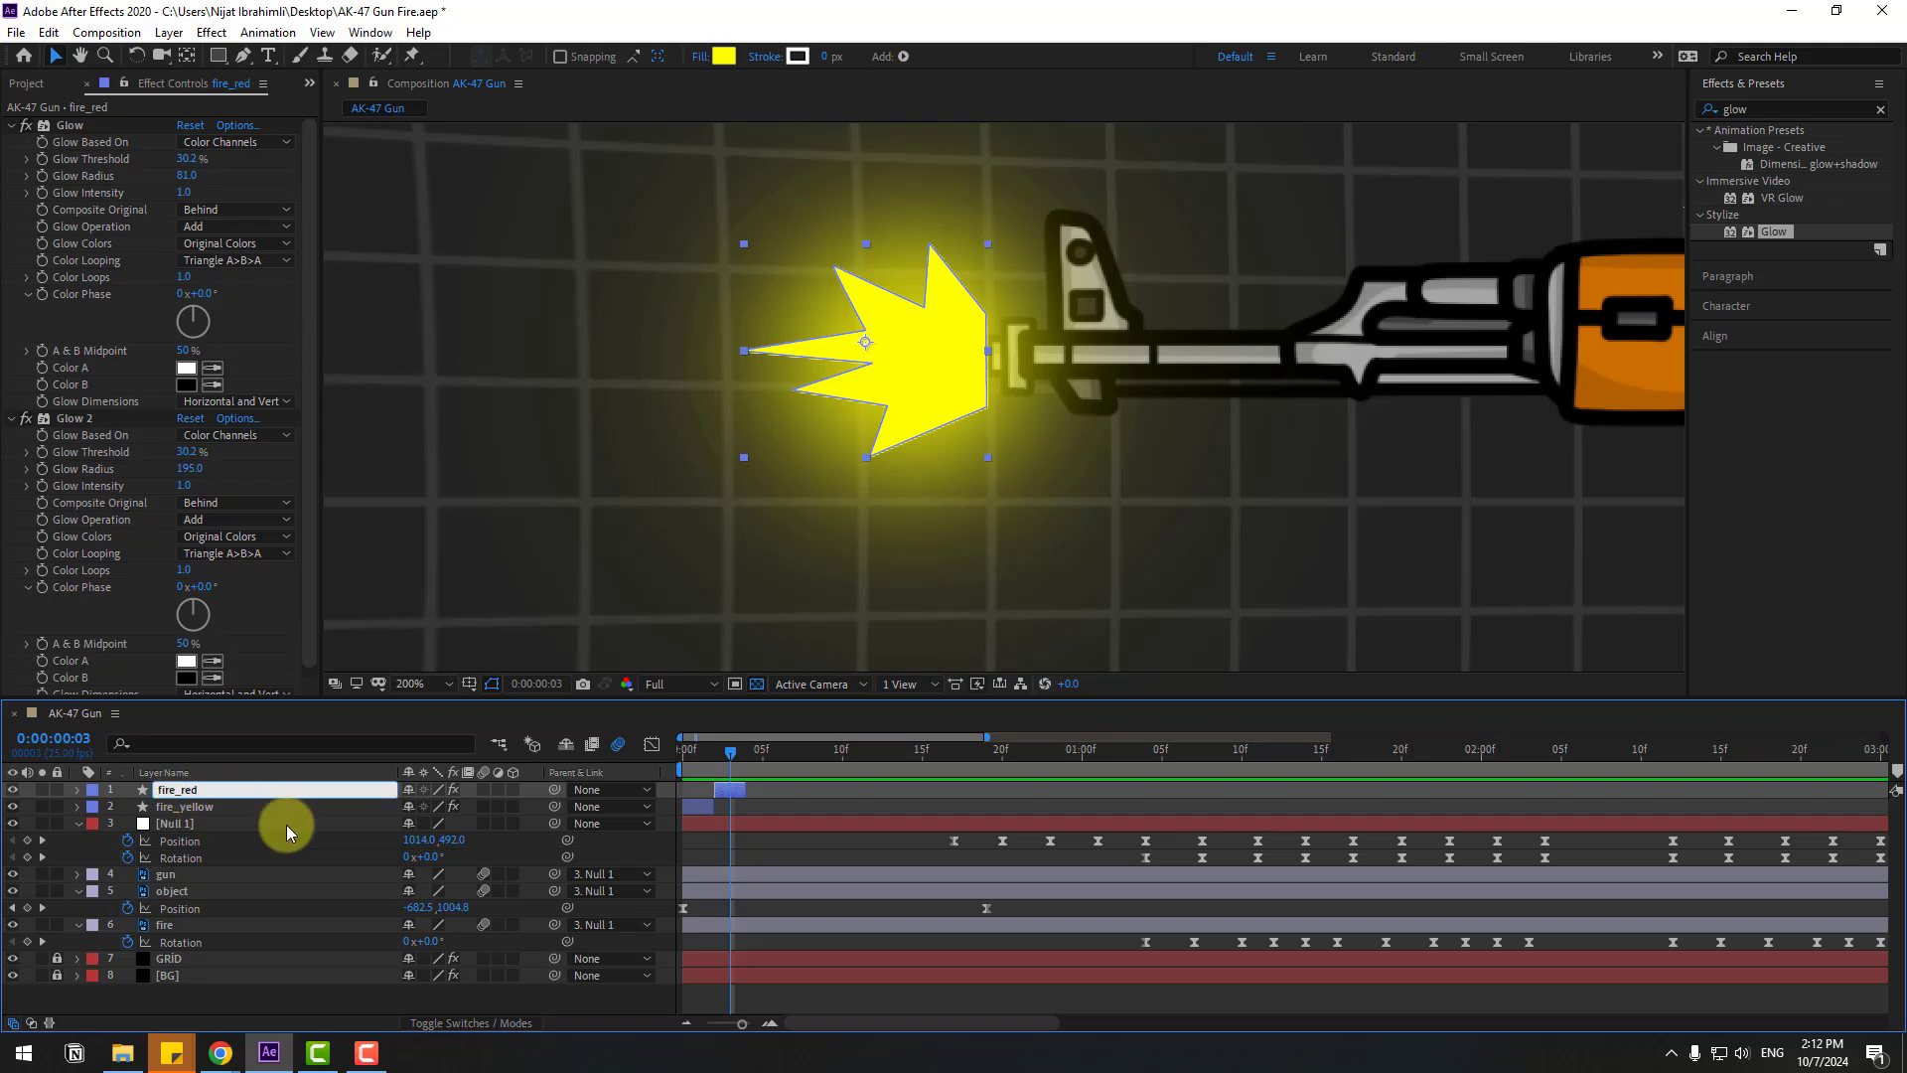
key("Return")
Change the fire_red shape's fill color to a saturated orange
left_click(729, 58)
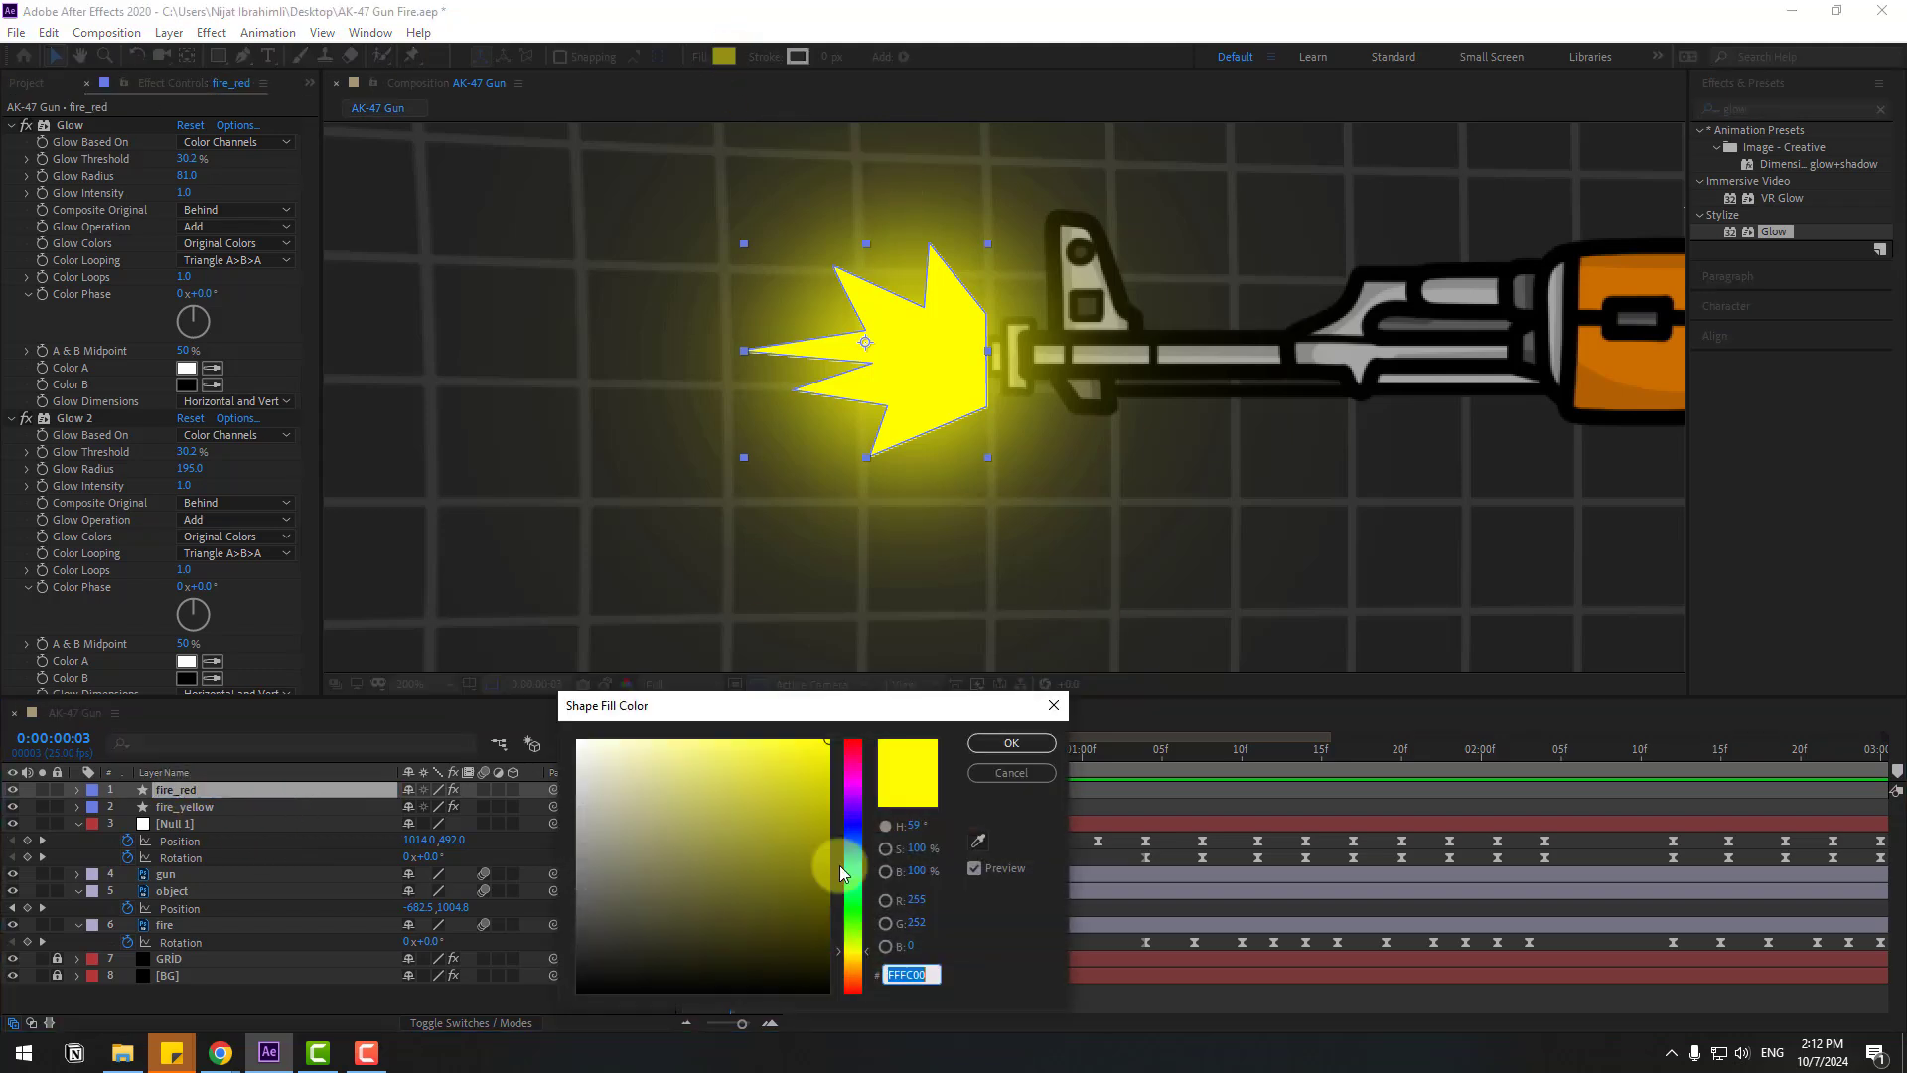
left_click_drag(858, 813, 852, 741)
left_click_drag(695, 741, 767, 742)
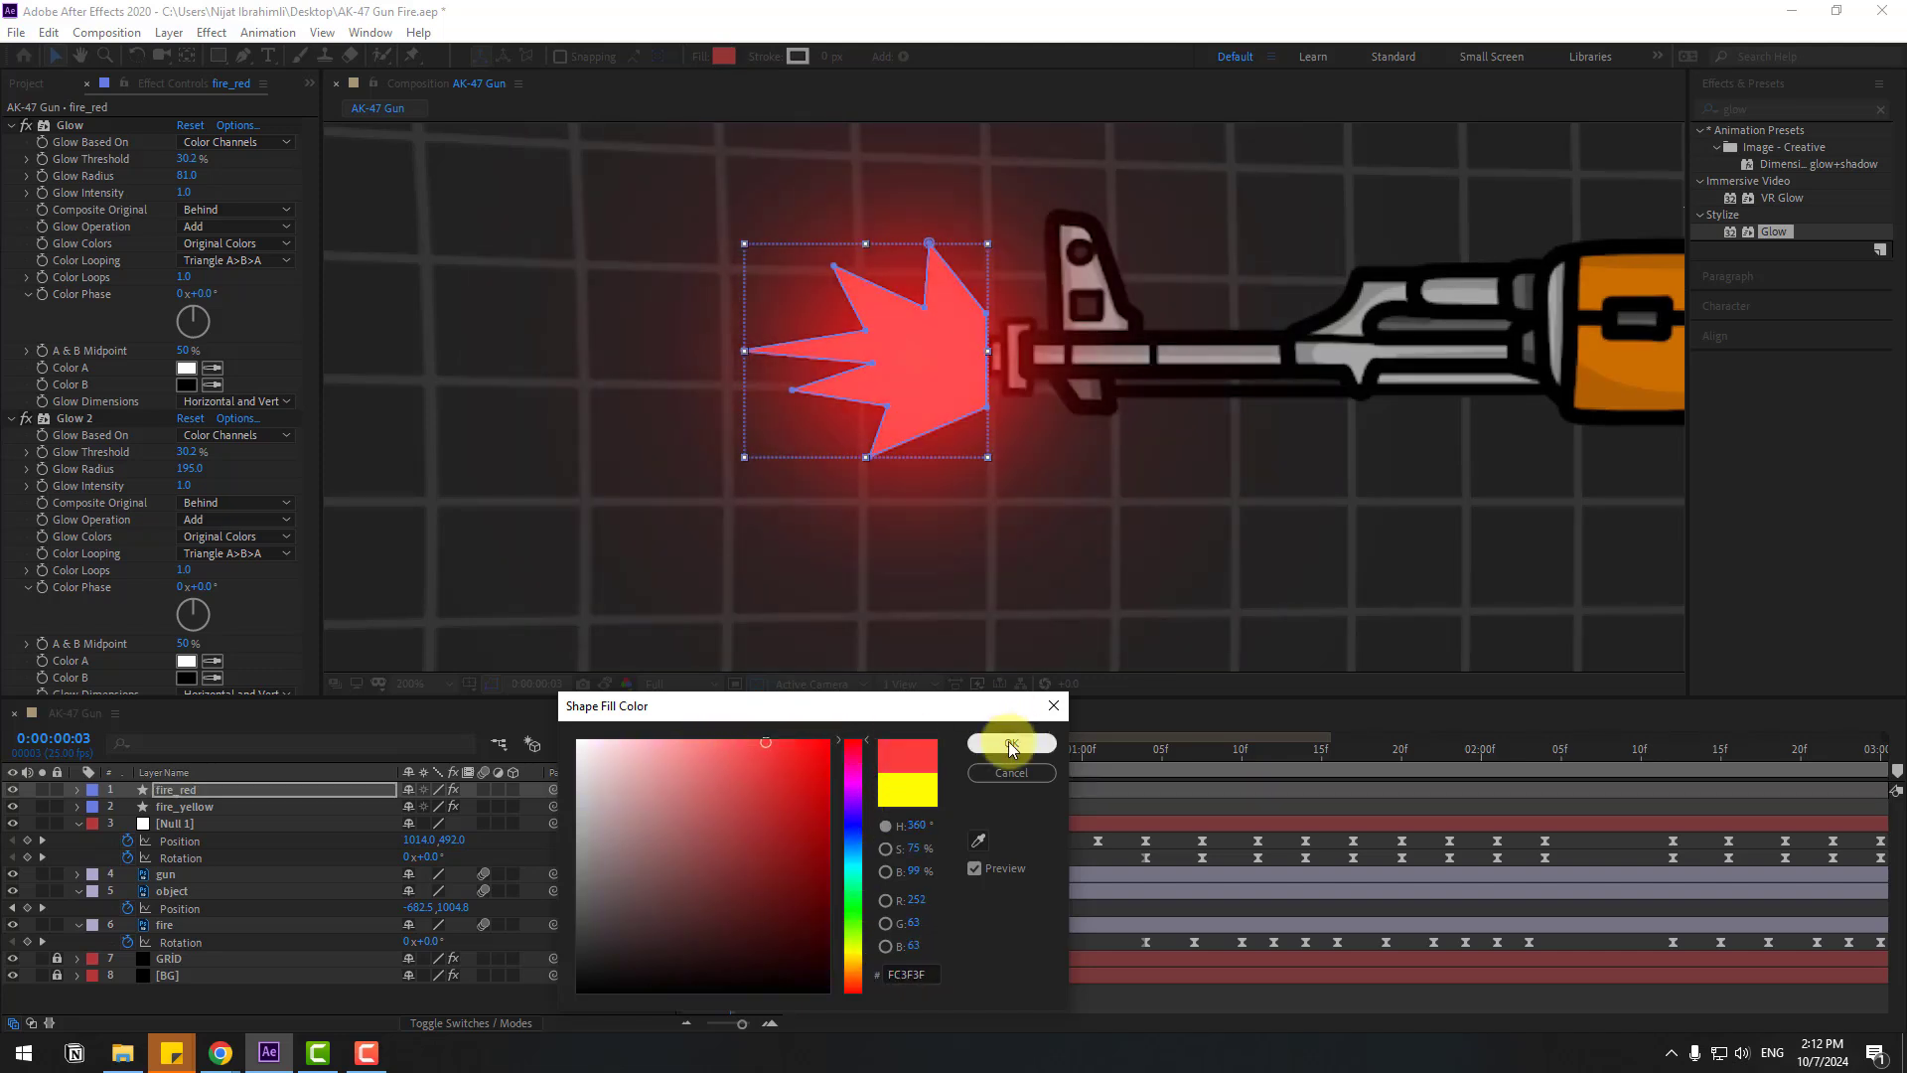
left_click(854, 974)
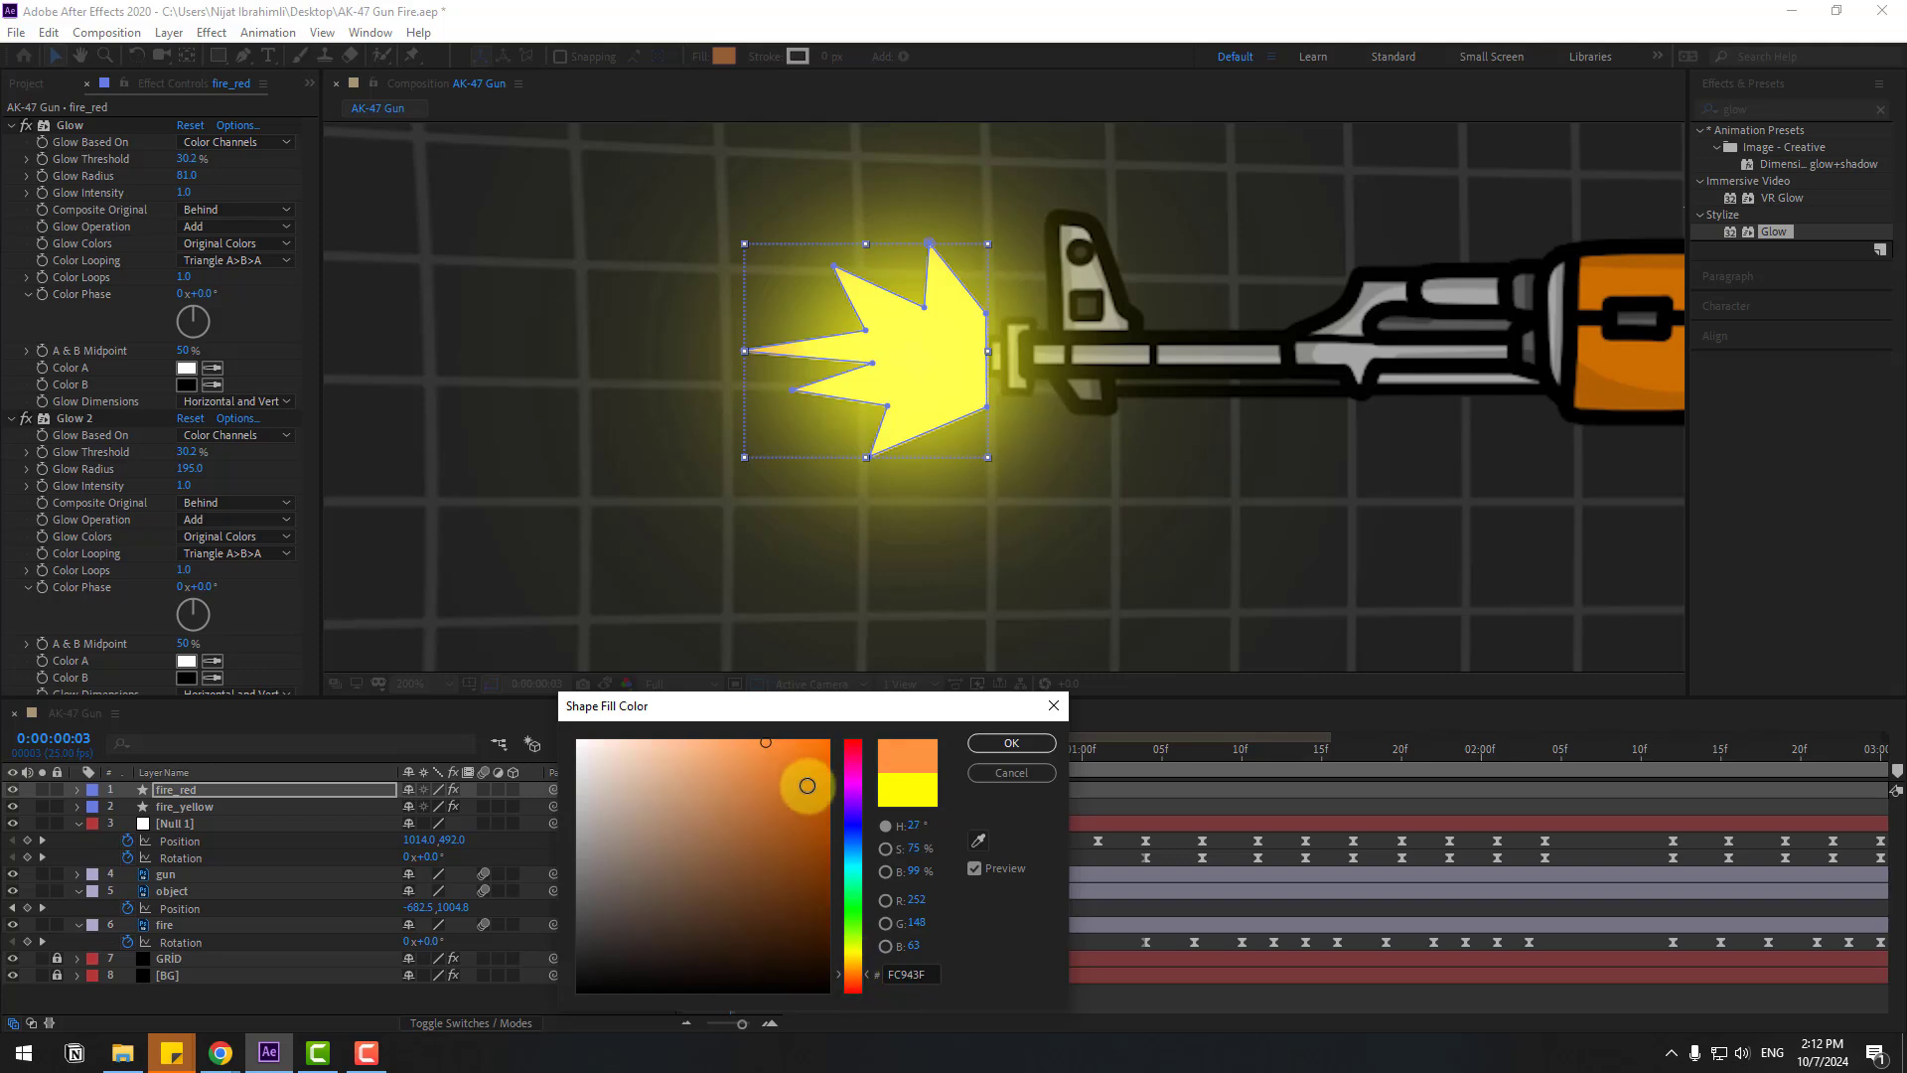
left_click_drag(808, 786, 825, 712)
left_click(978, 778)
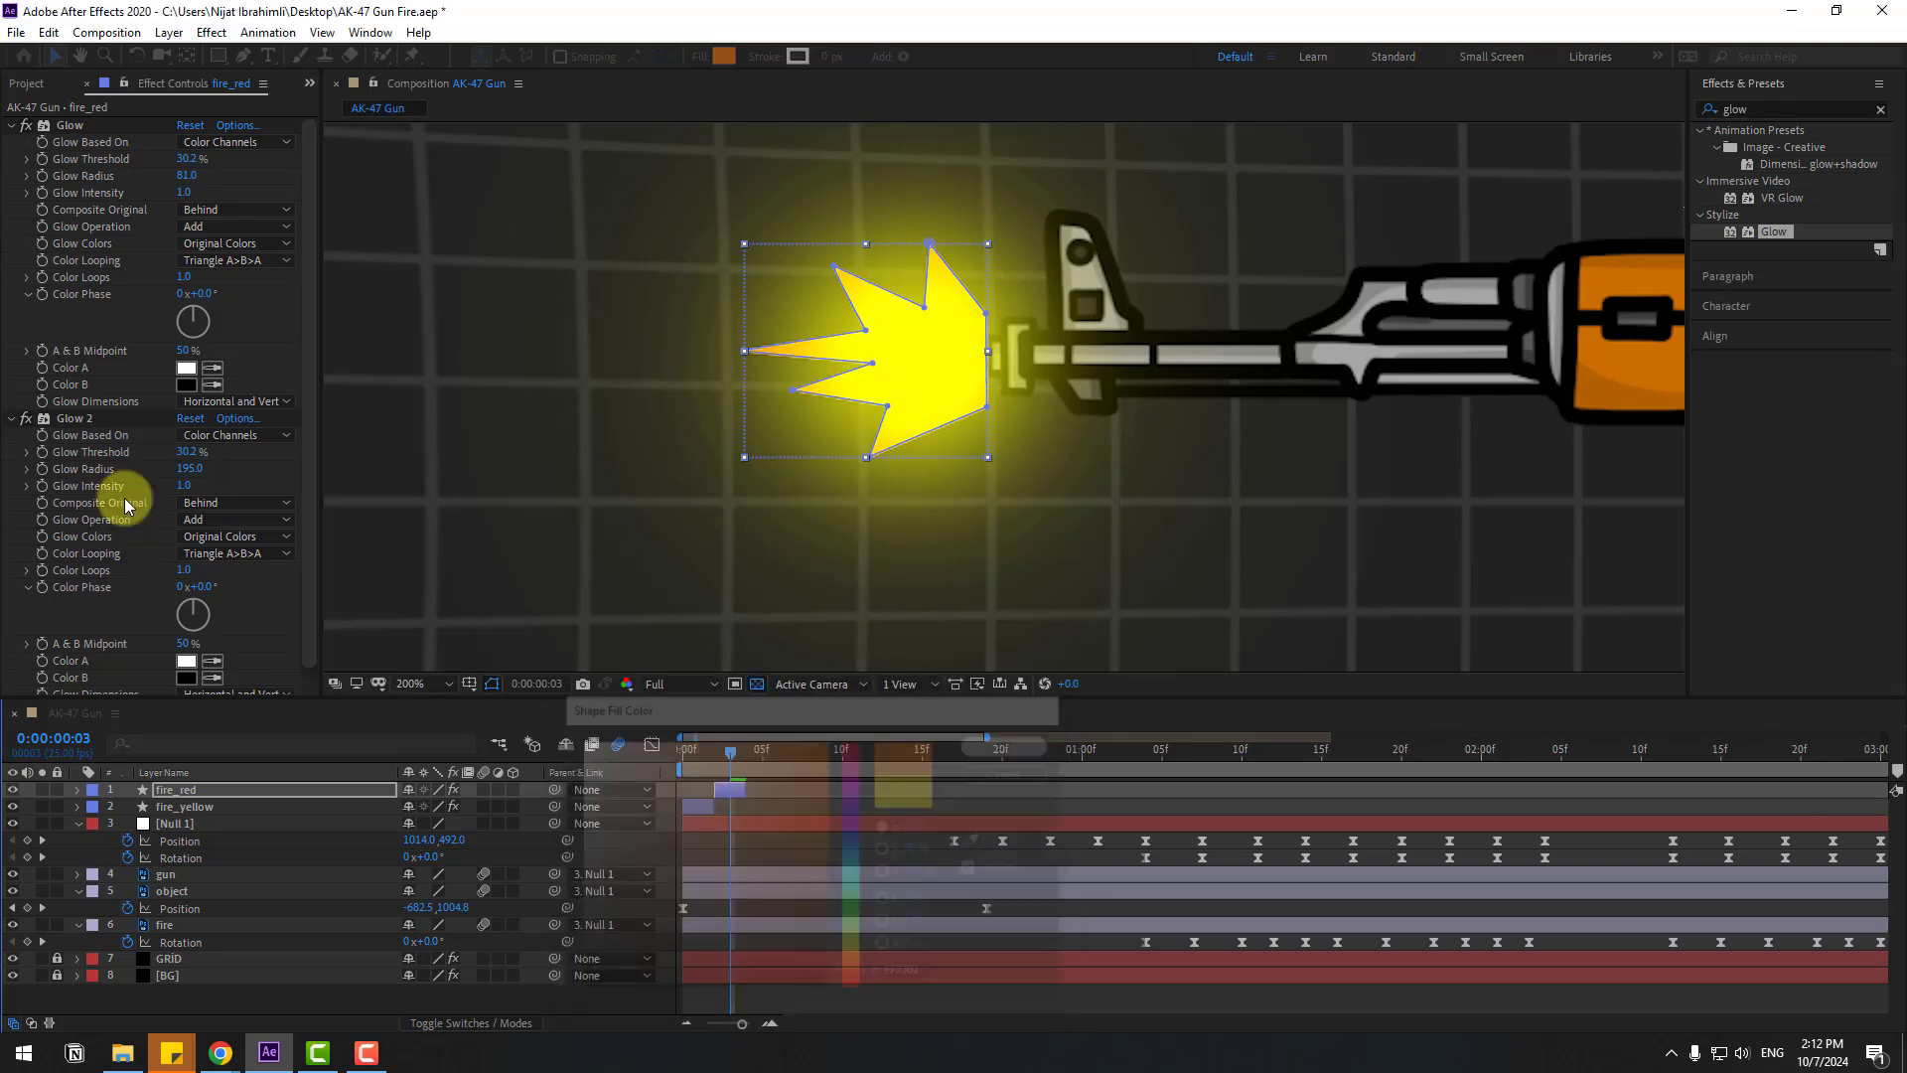
Adjust fire_red's glows: Glow 2 to radius 237 and threshold 100%, and the first Glow to threshold 52.2%
left_click(125, 438)
left_click_drag(189, 469, 392, 422)
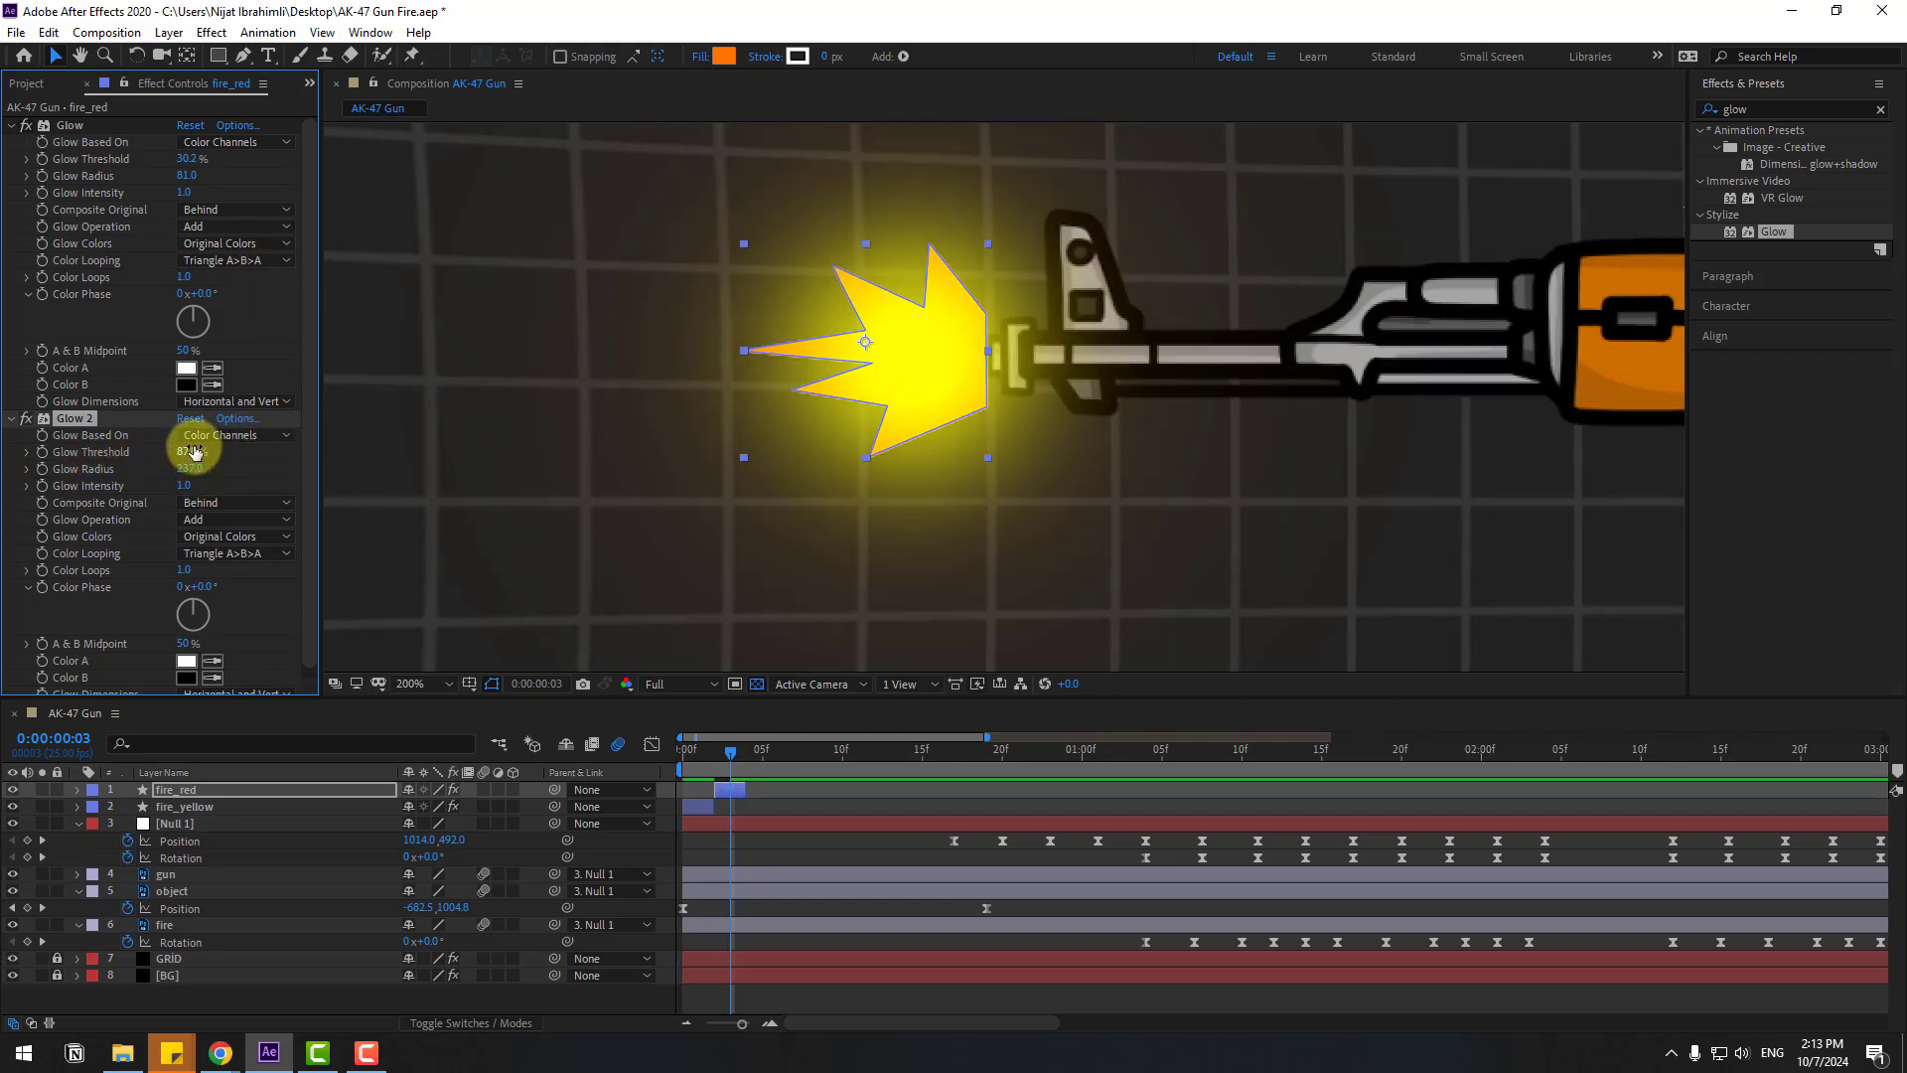
left_click_drag(189, 452, 264, 447)
left_click_drag(184, 169, 238, 160)
left_click(765, 790)
mouse_move(728, 759)
left_mouse_down()
mouse_move(639, 758)
mouse_move(732, 753)
left_mouse_up()
left_click(186, 794)
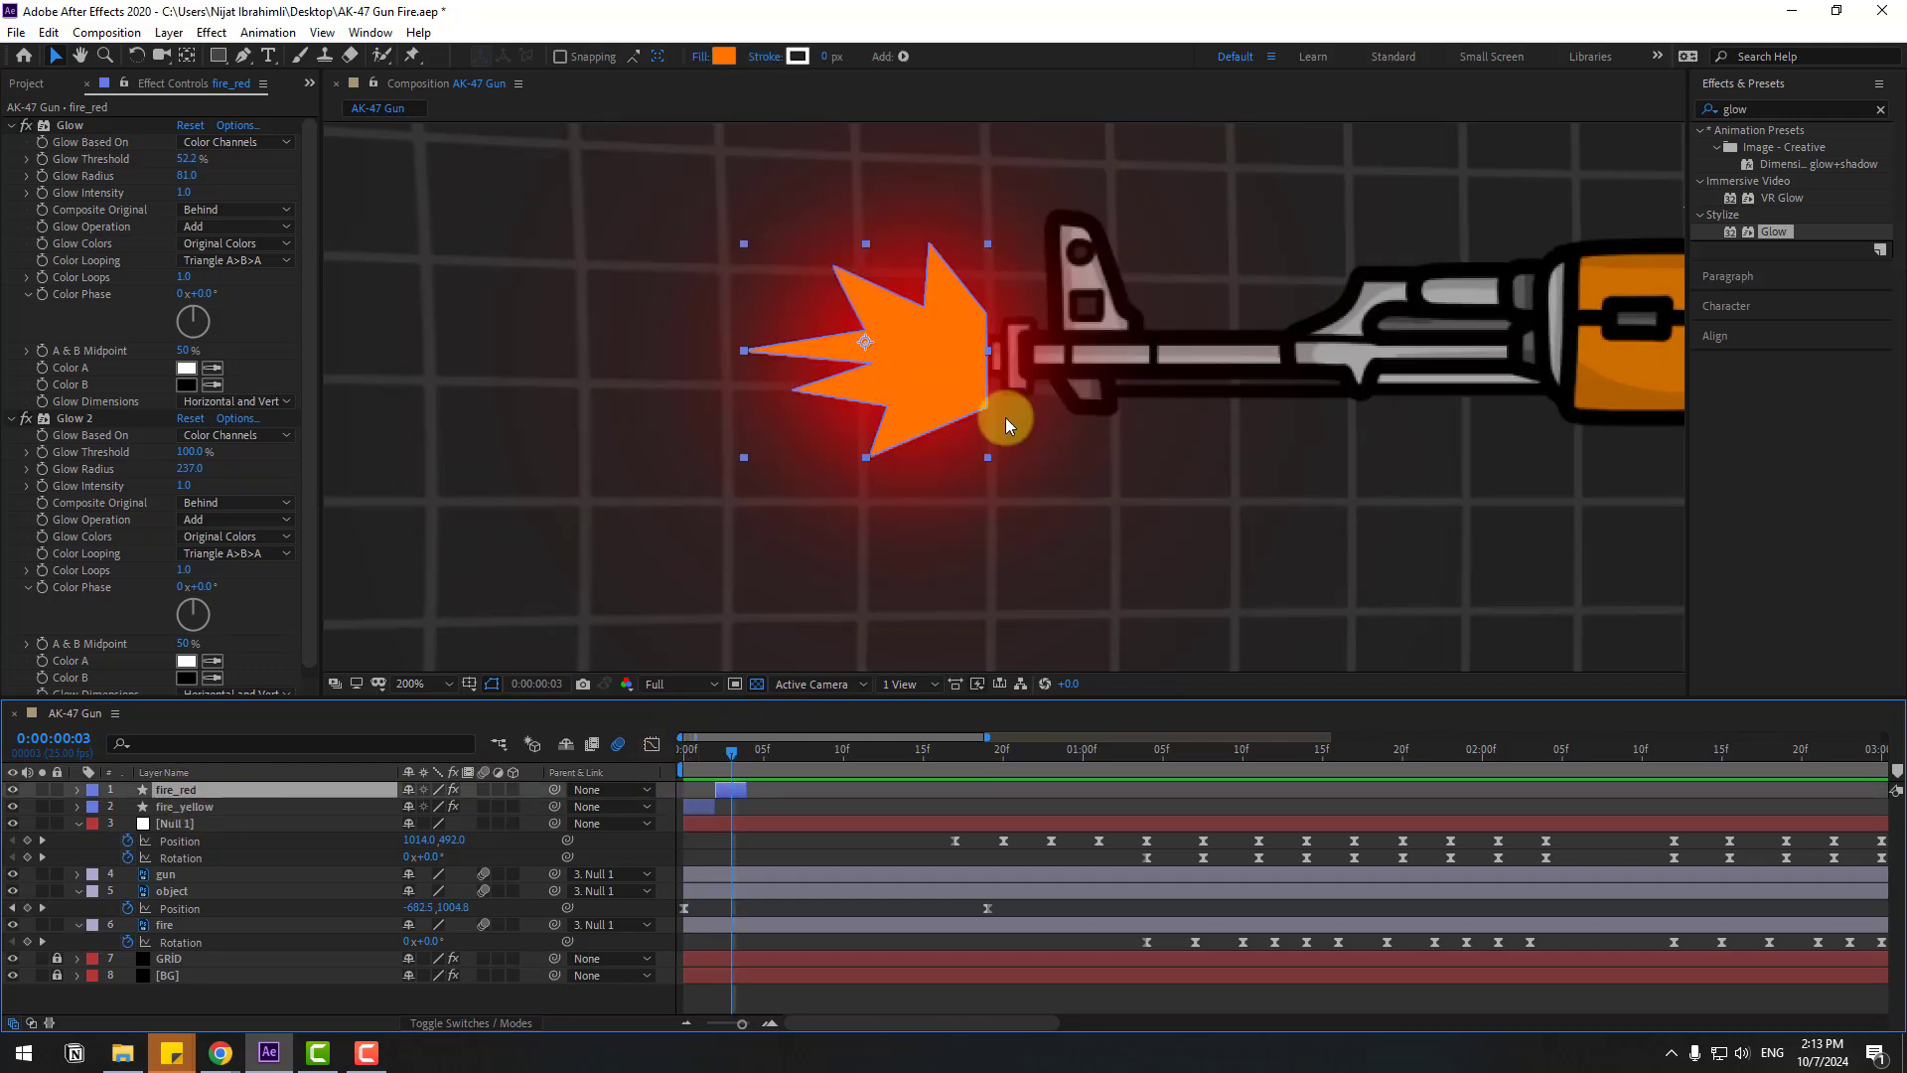
Shorten fire_red's longest spike and upper spike with the Pen tool, and narrow the shape's edge at the barrel
scroll(1004, 412, "up", 2)
scroll(645, 318, "up", 2)
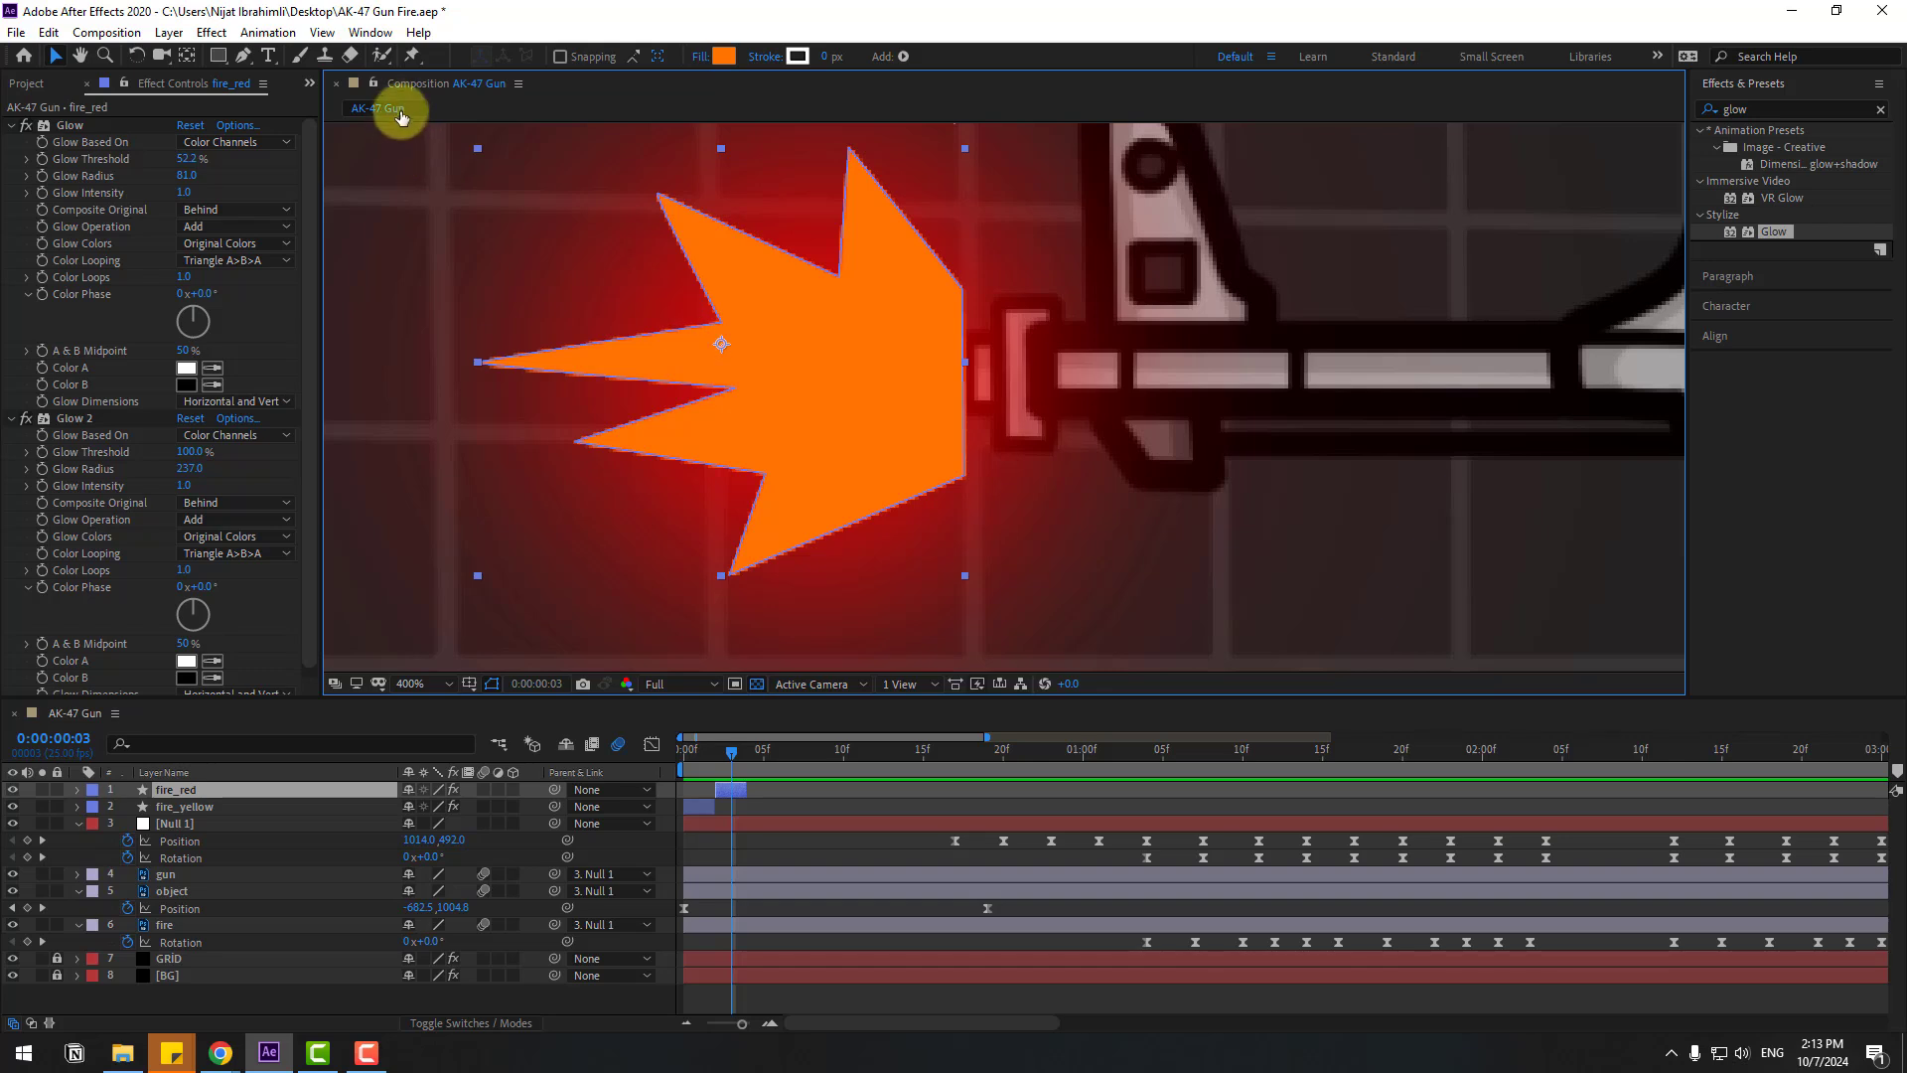
left_click(243, 57)
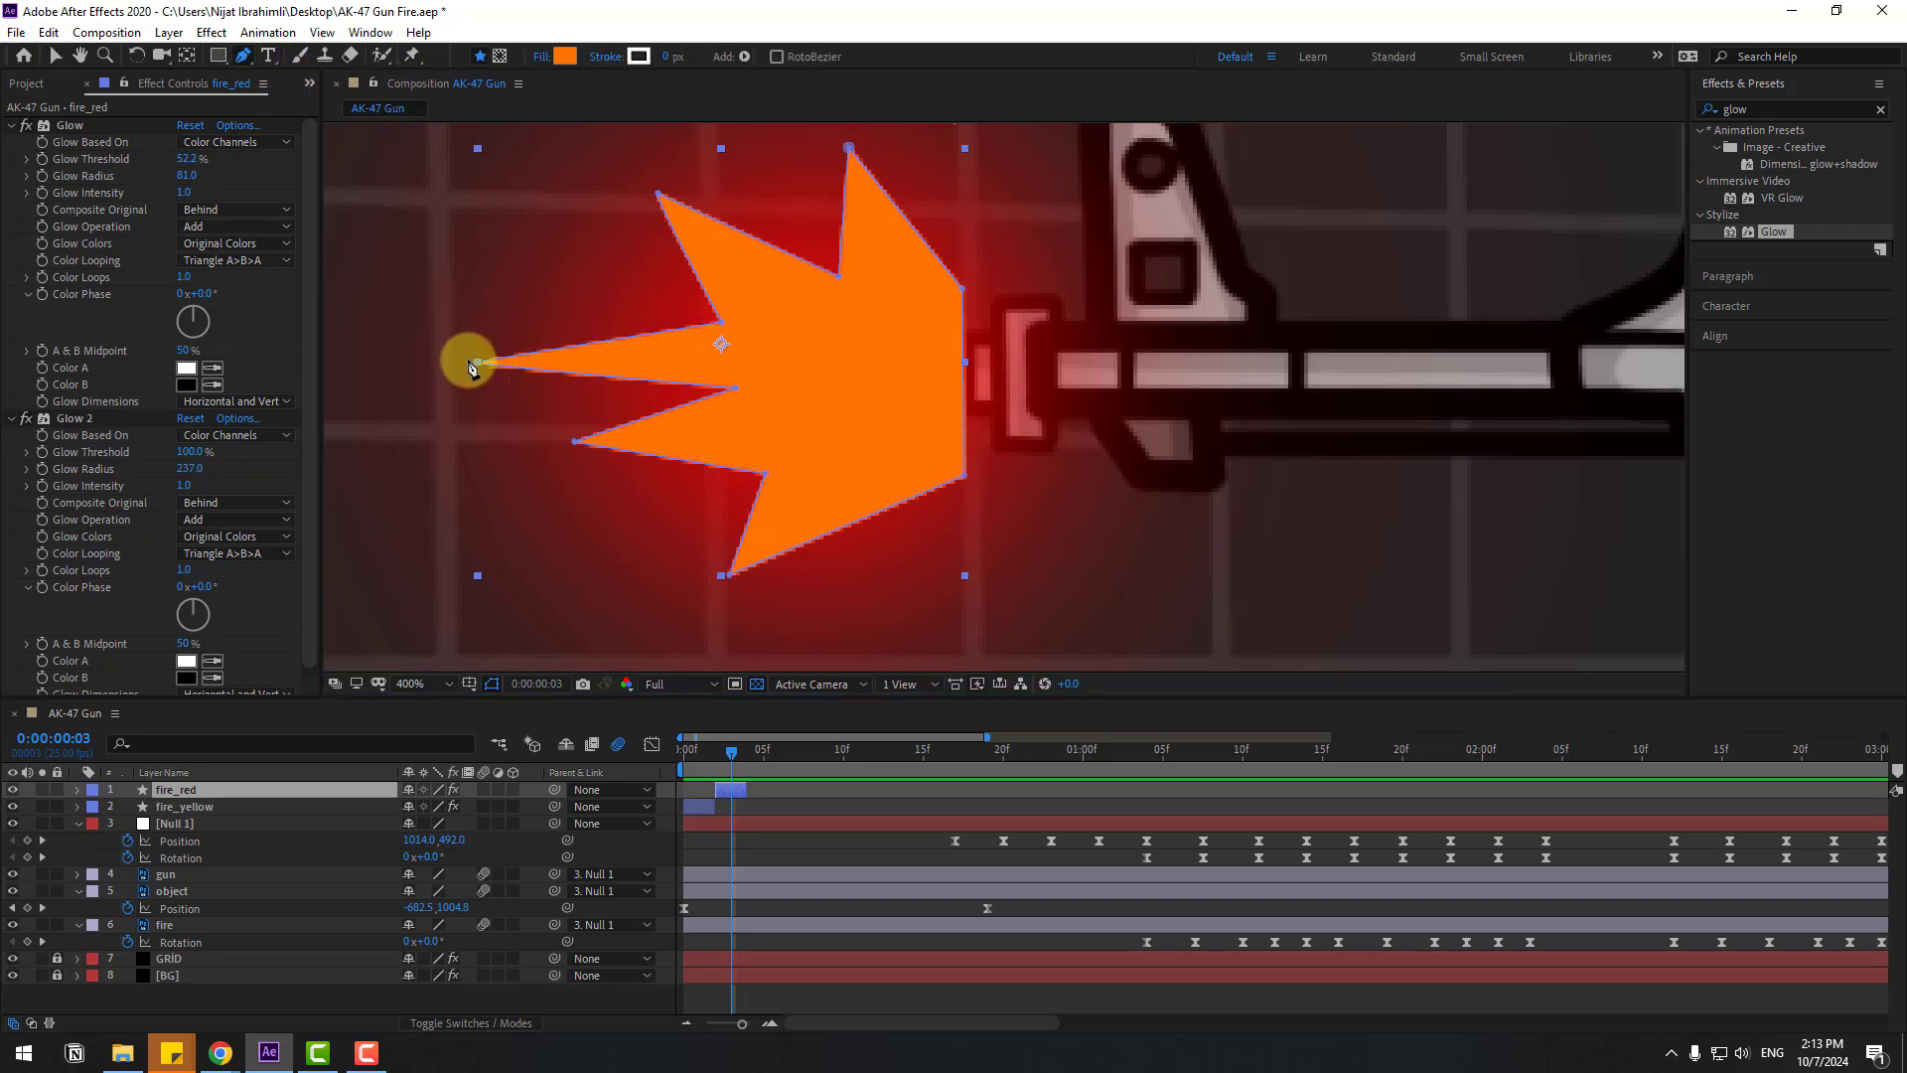
left_click_drag(479, 365, 597, 361)
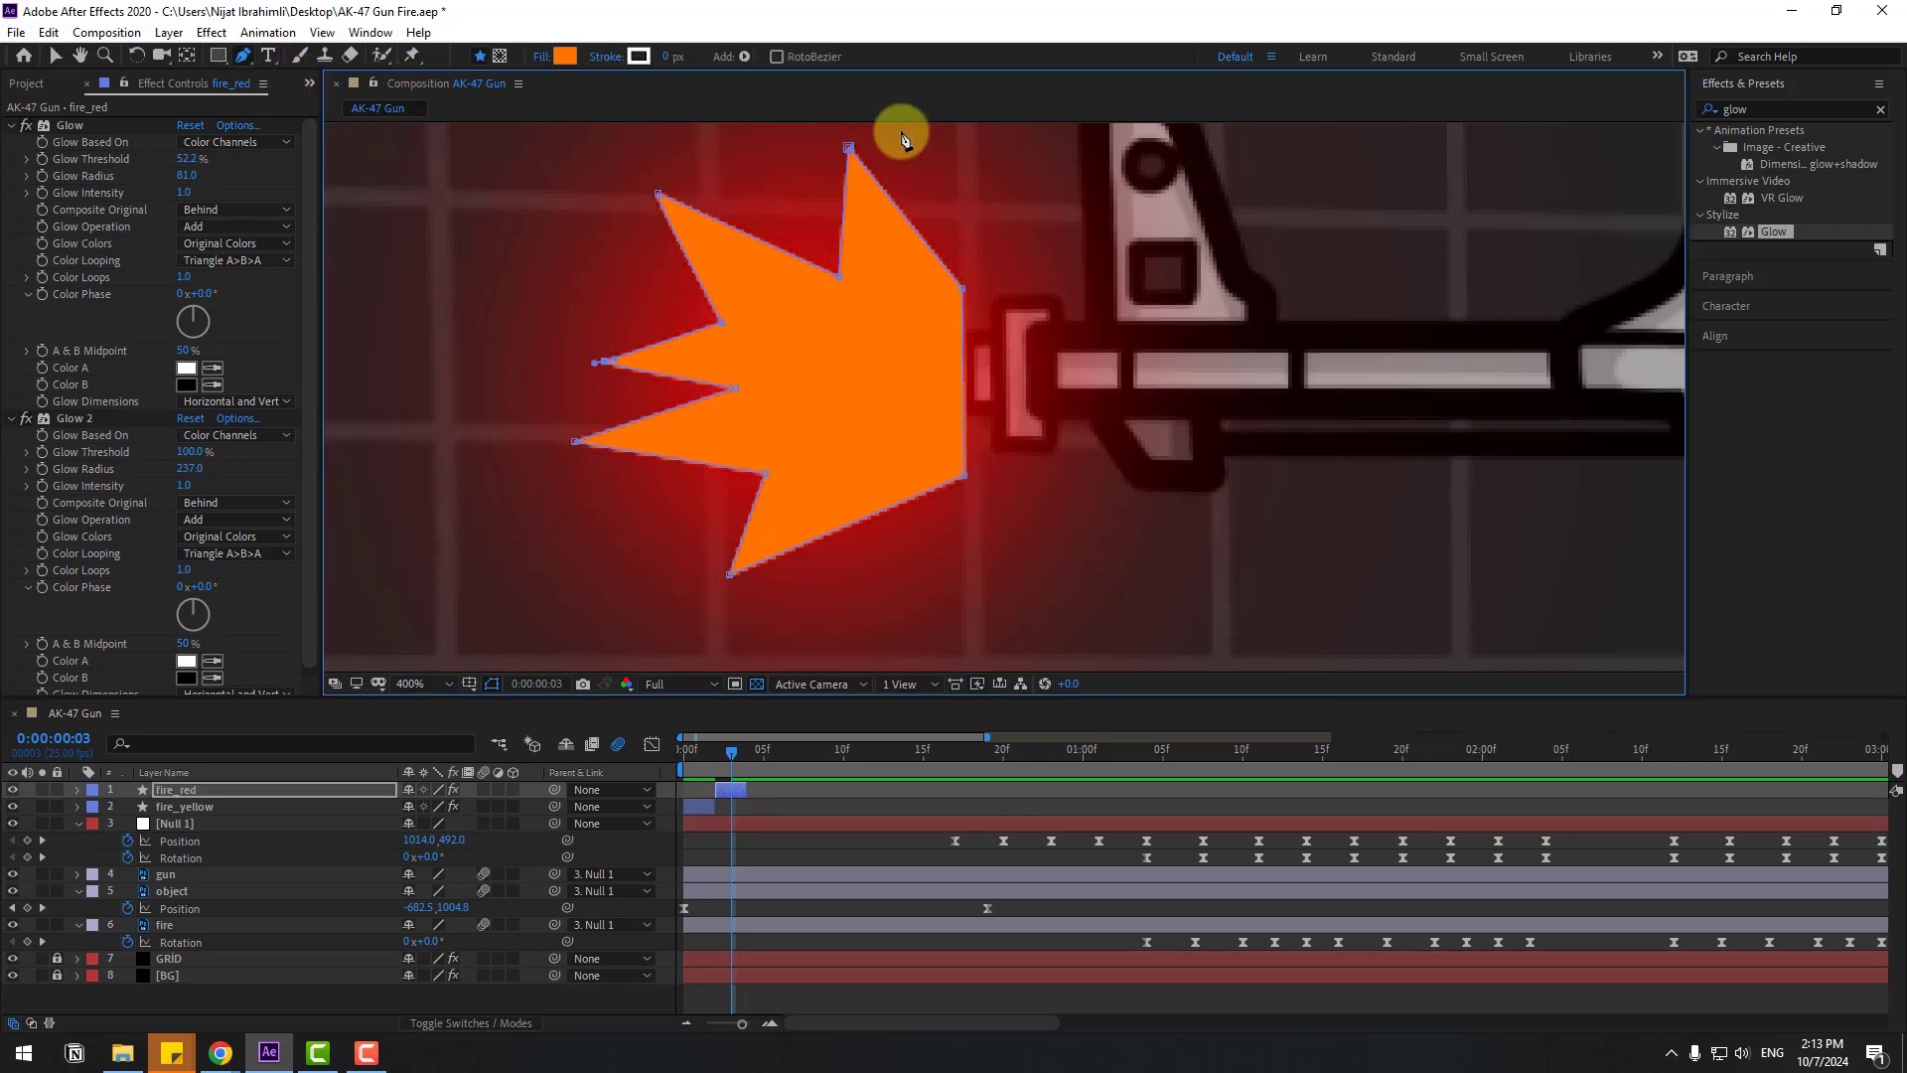
left_click_drag(849, 150, 832, 213)
left_click_drag(962, 289, 966, 331)
left_click_drag(963, 475, 967, 418)
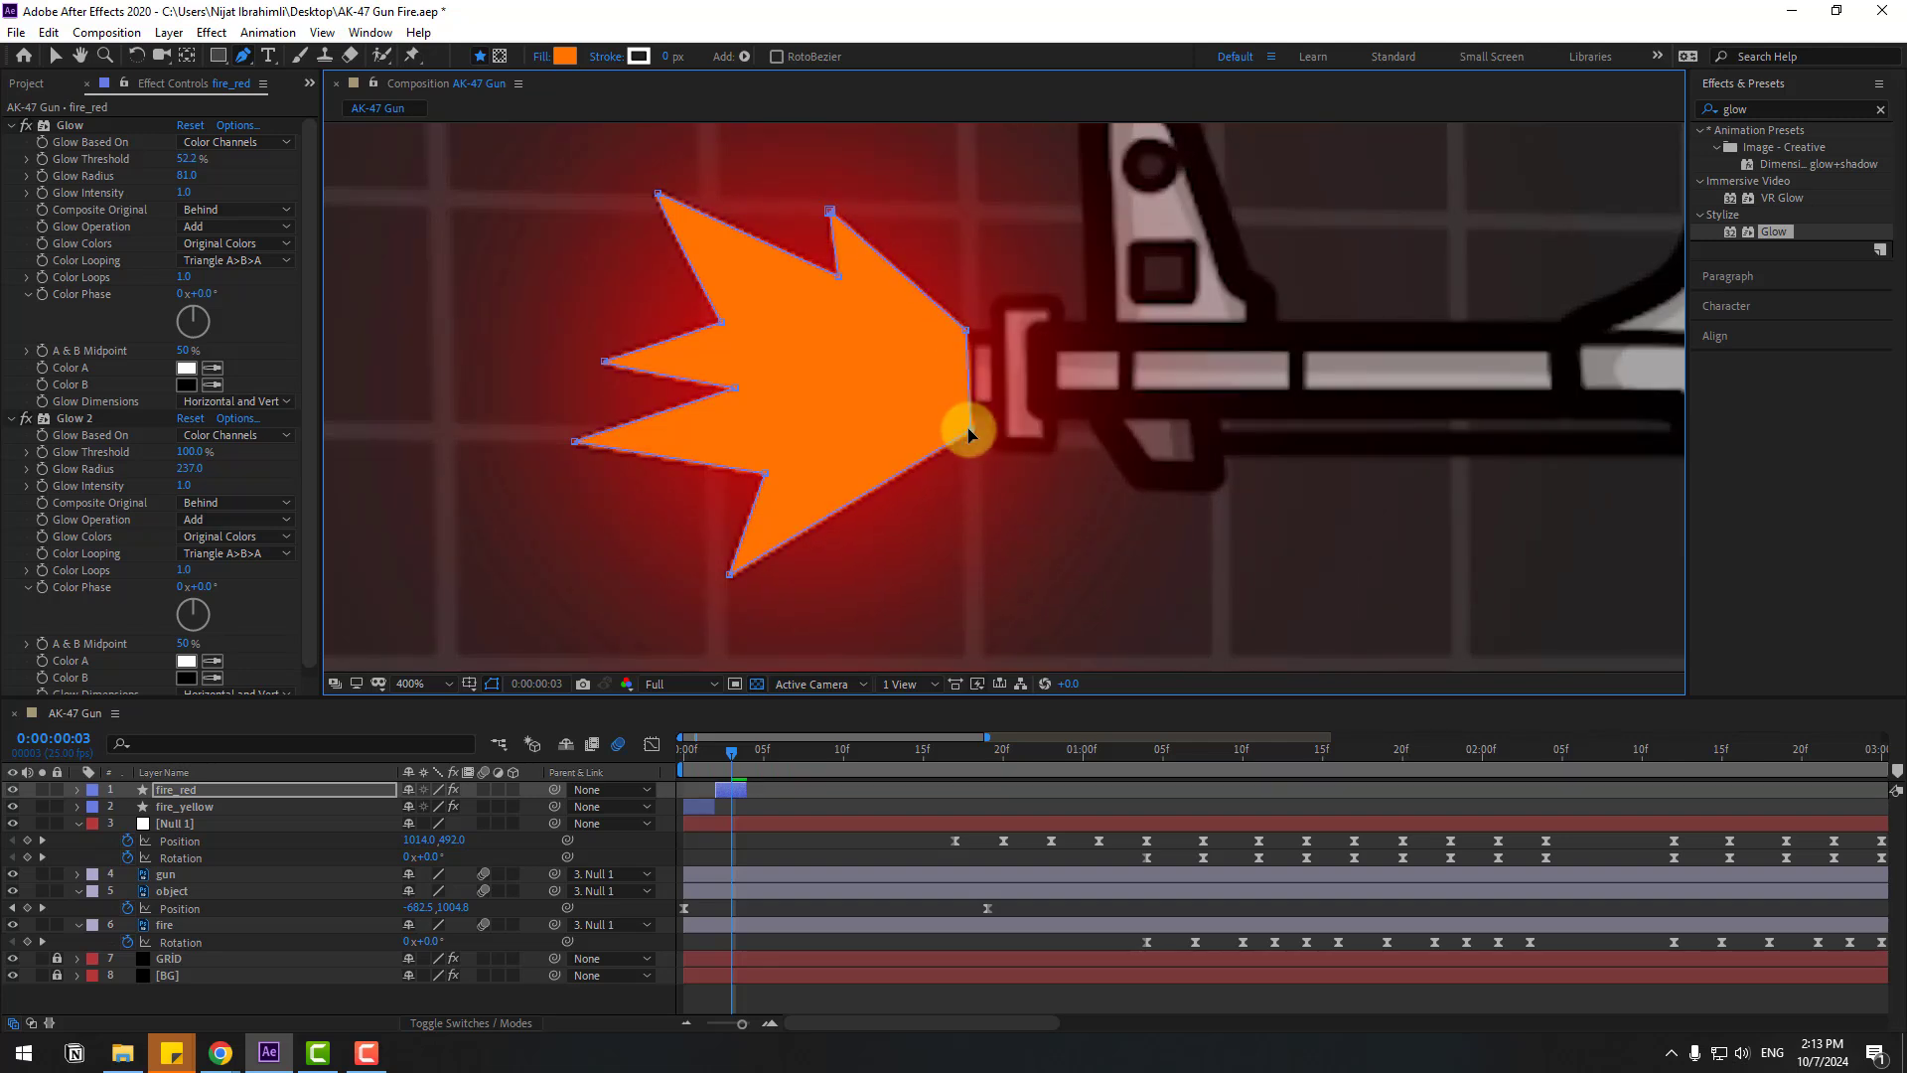
Reshape fire_red's lower spikes by pulling their tips and the notch between them inward, and lower the middle spike's tip slightly
left_click_drag(730, 574, 839, 521)
left_click_drag(765, 474, 744, 494)
left_click_drag(575, 442, 668, 517)
left_click_drag(744, 493, 792, 455)
left_click_drag(605, 362, 629, 394)
scroll(735, 596, "down", 2)
left_click(714, 708)
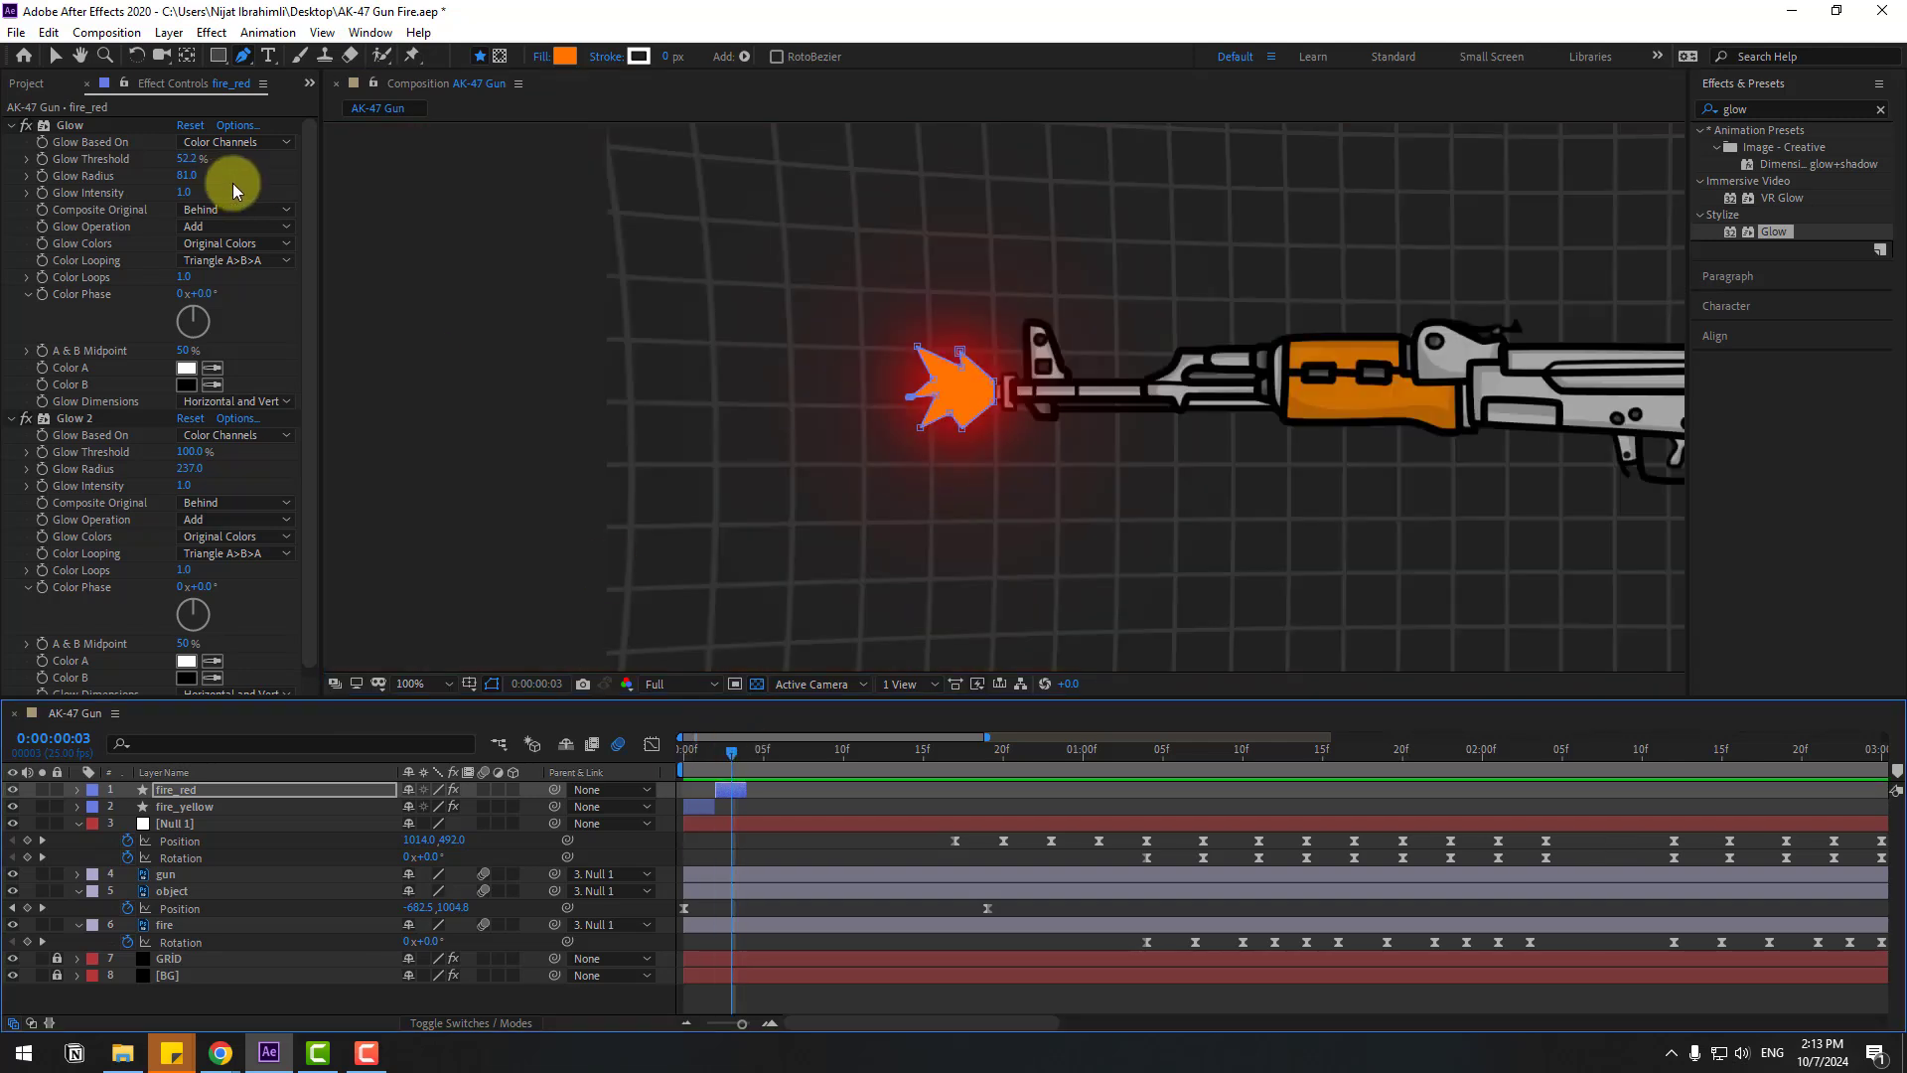
left_click(55, 55)
left_click(787, 792)
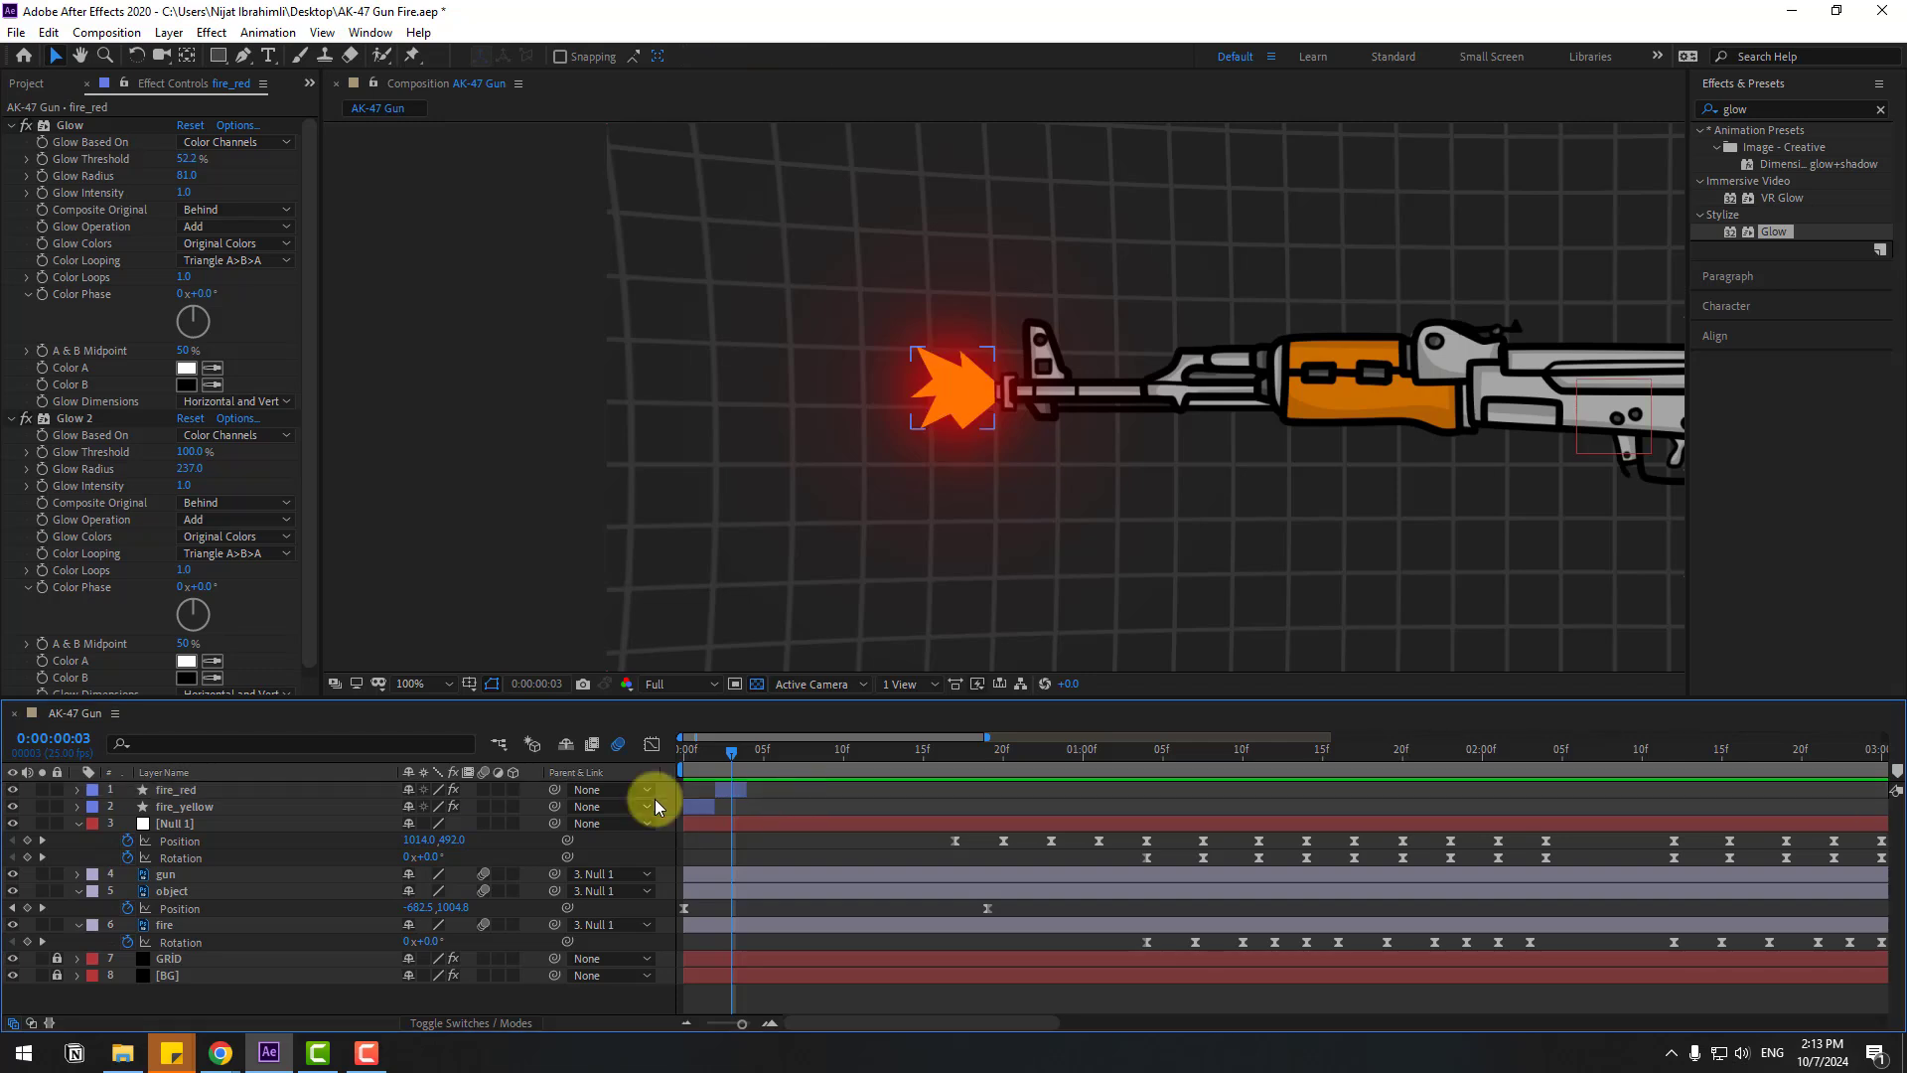
Duplicate fire_yellow and fire_red repeatedly and place the copies end to end so the two flashes alternate through 0:00:01:07
left_click(197, 808)
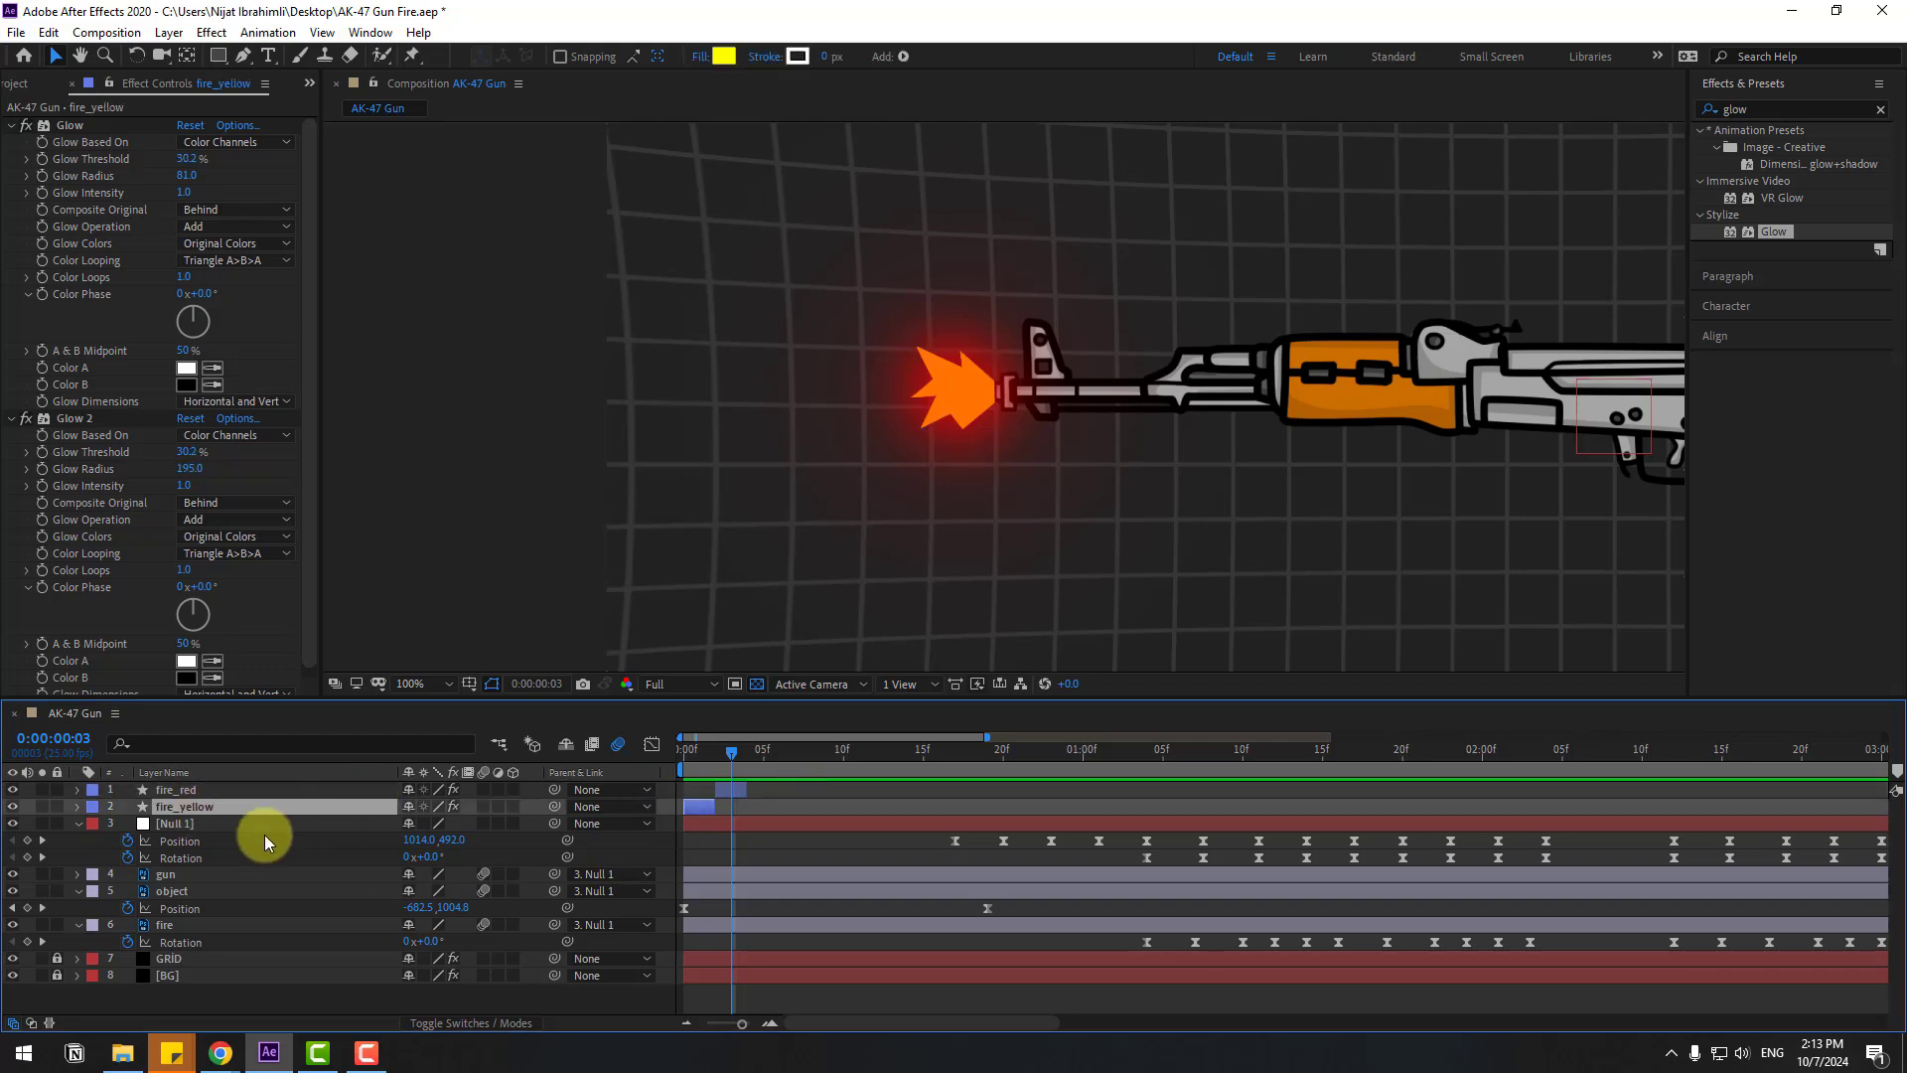
key("ctrl+d")
left_click_drag(696, 813, 838, 823)
left_click(737, 791)
key("ctrl+d")
key("ctrl+d")
key("ctrl+z")
left_click(743, 811)
key("ctrl+d")
key("ctrl+z")
left_click(768, 824)
key("ctrl+d")
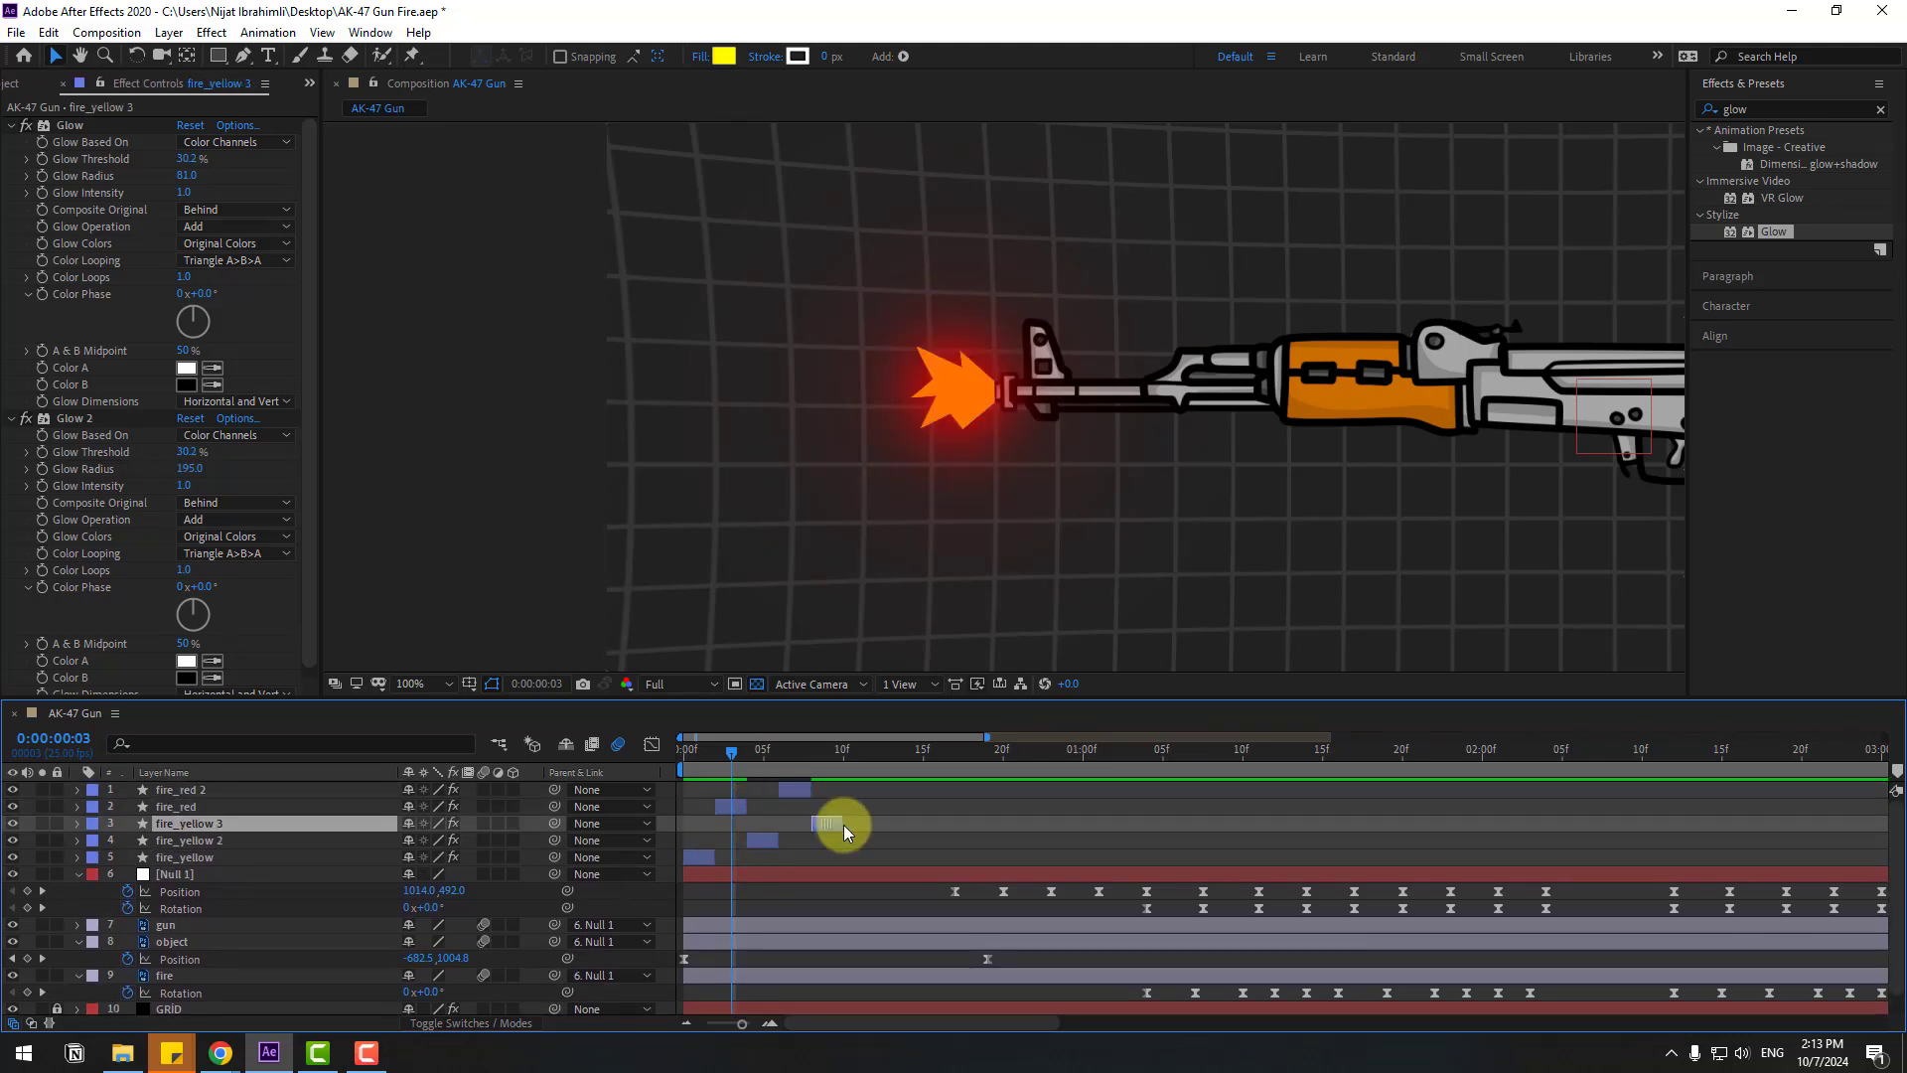
key("space")
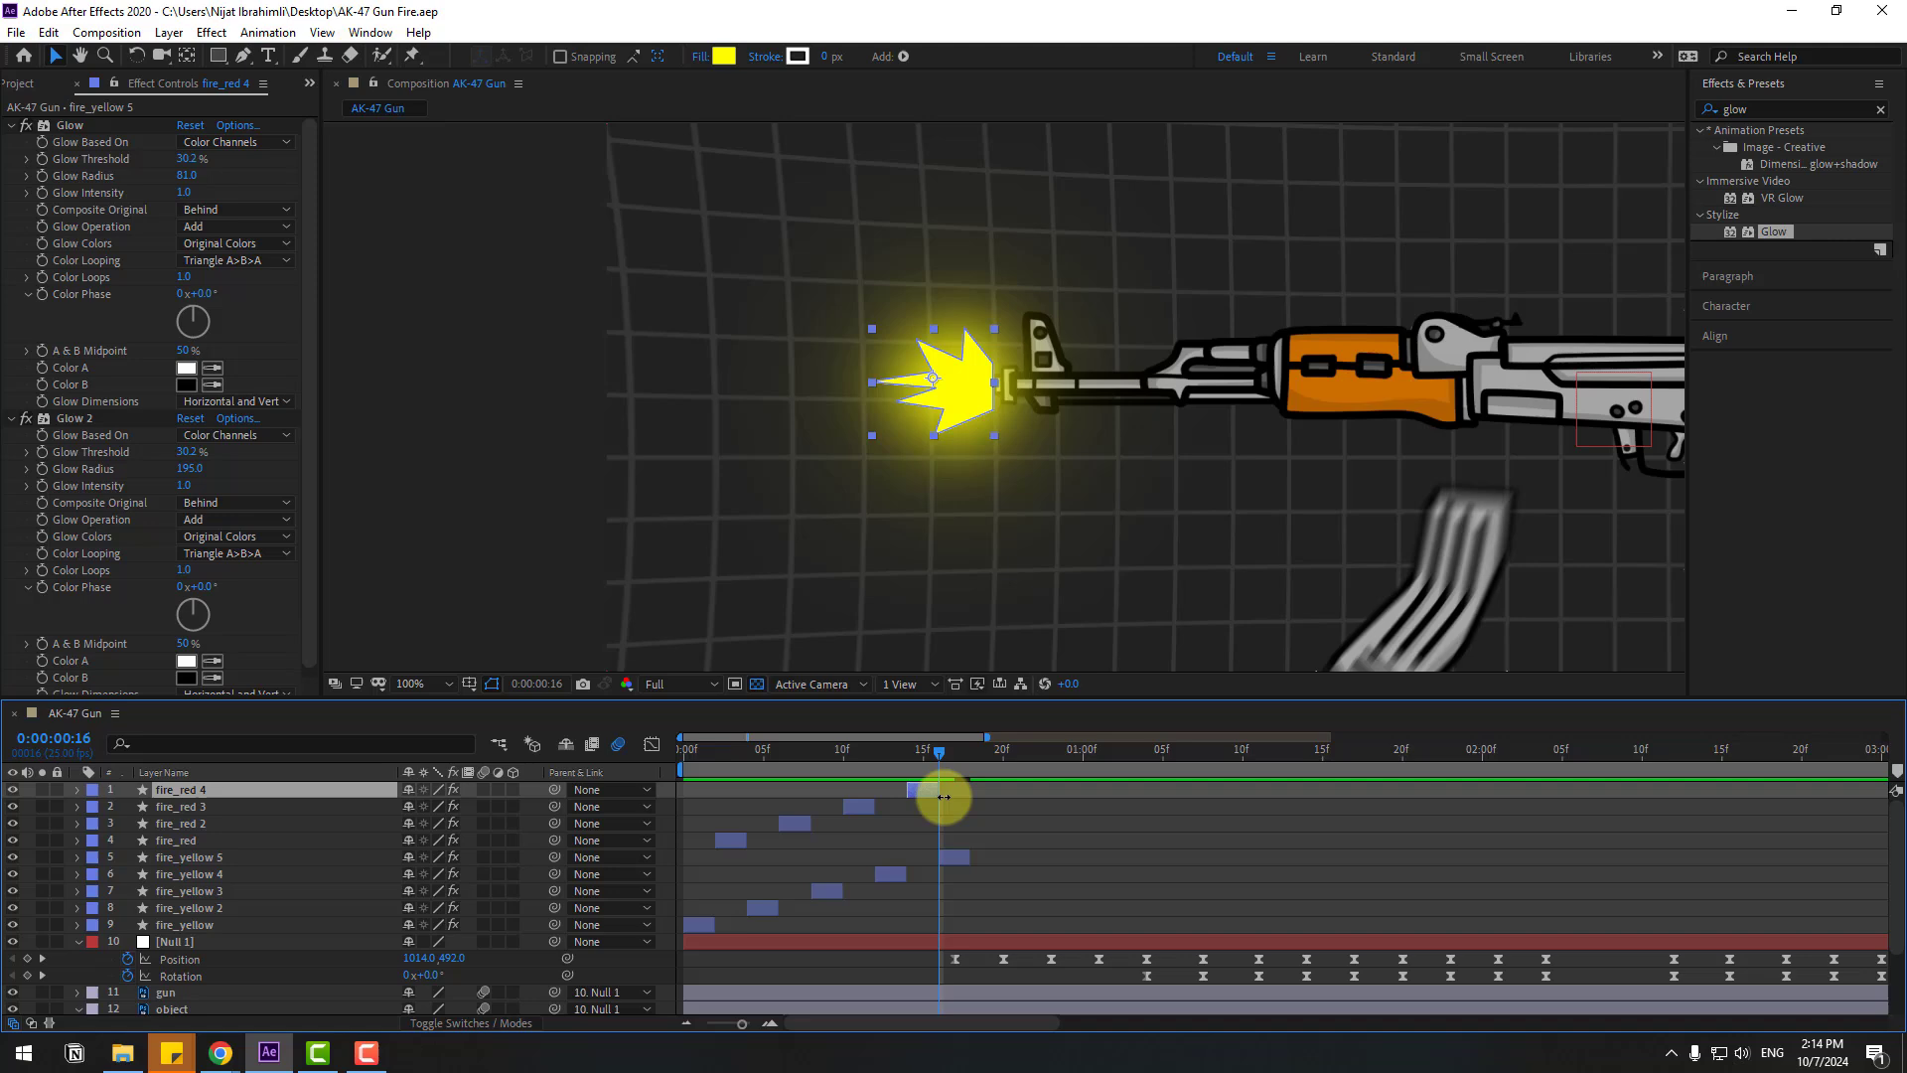
left_click_drag(937, 757, 1165, 761)
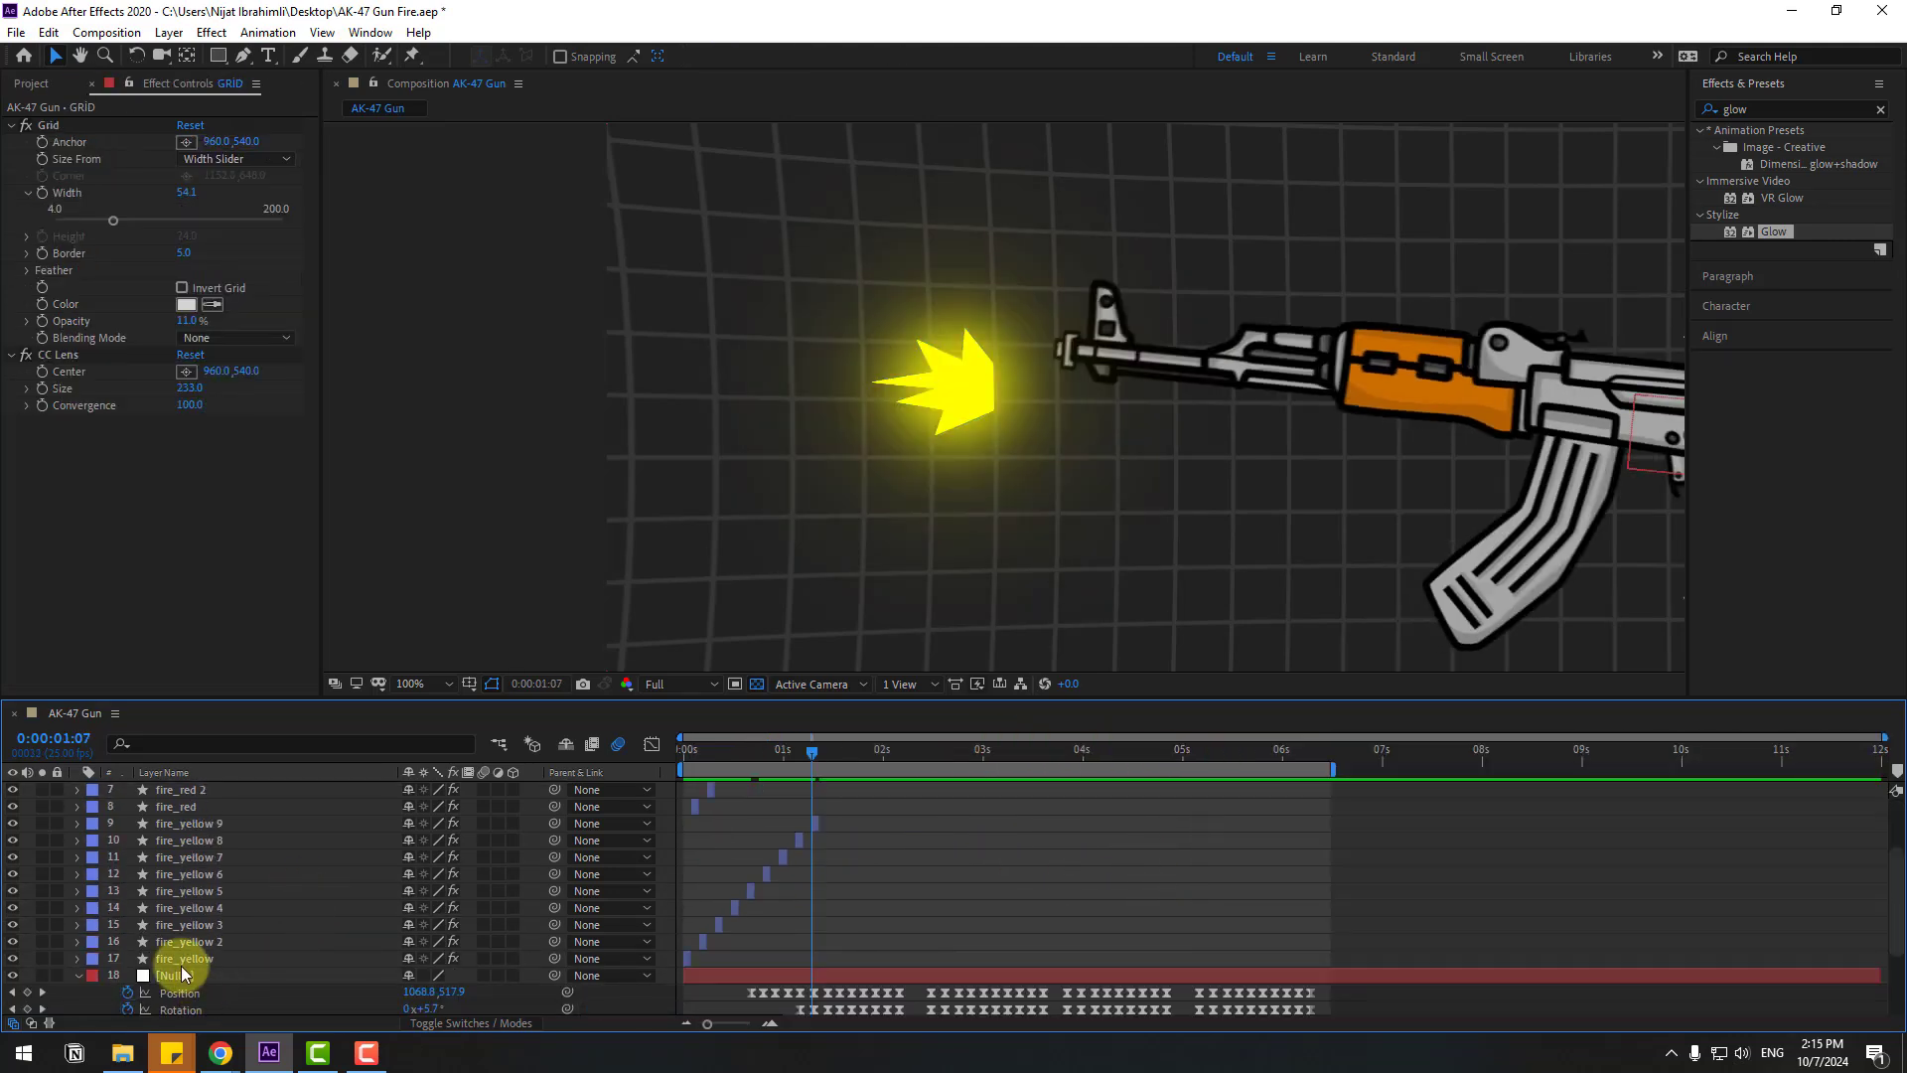
Pre-compose all the fire_red and fire_yellow layers into a new composition named fire-01
left_click(183, 958)
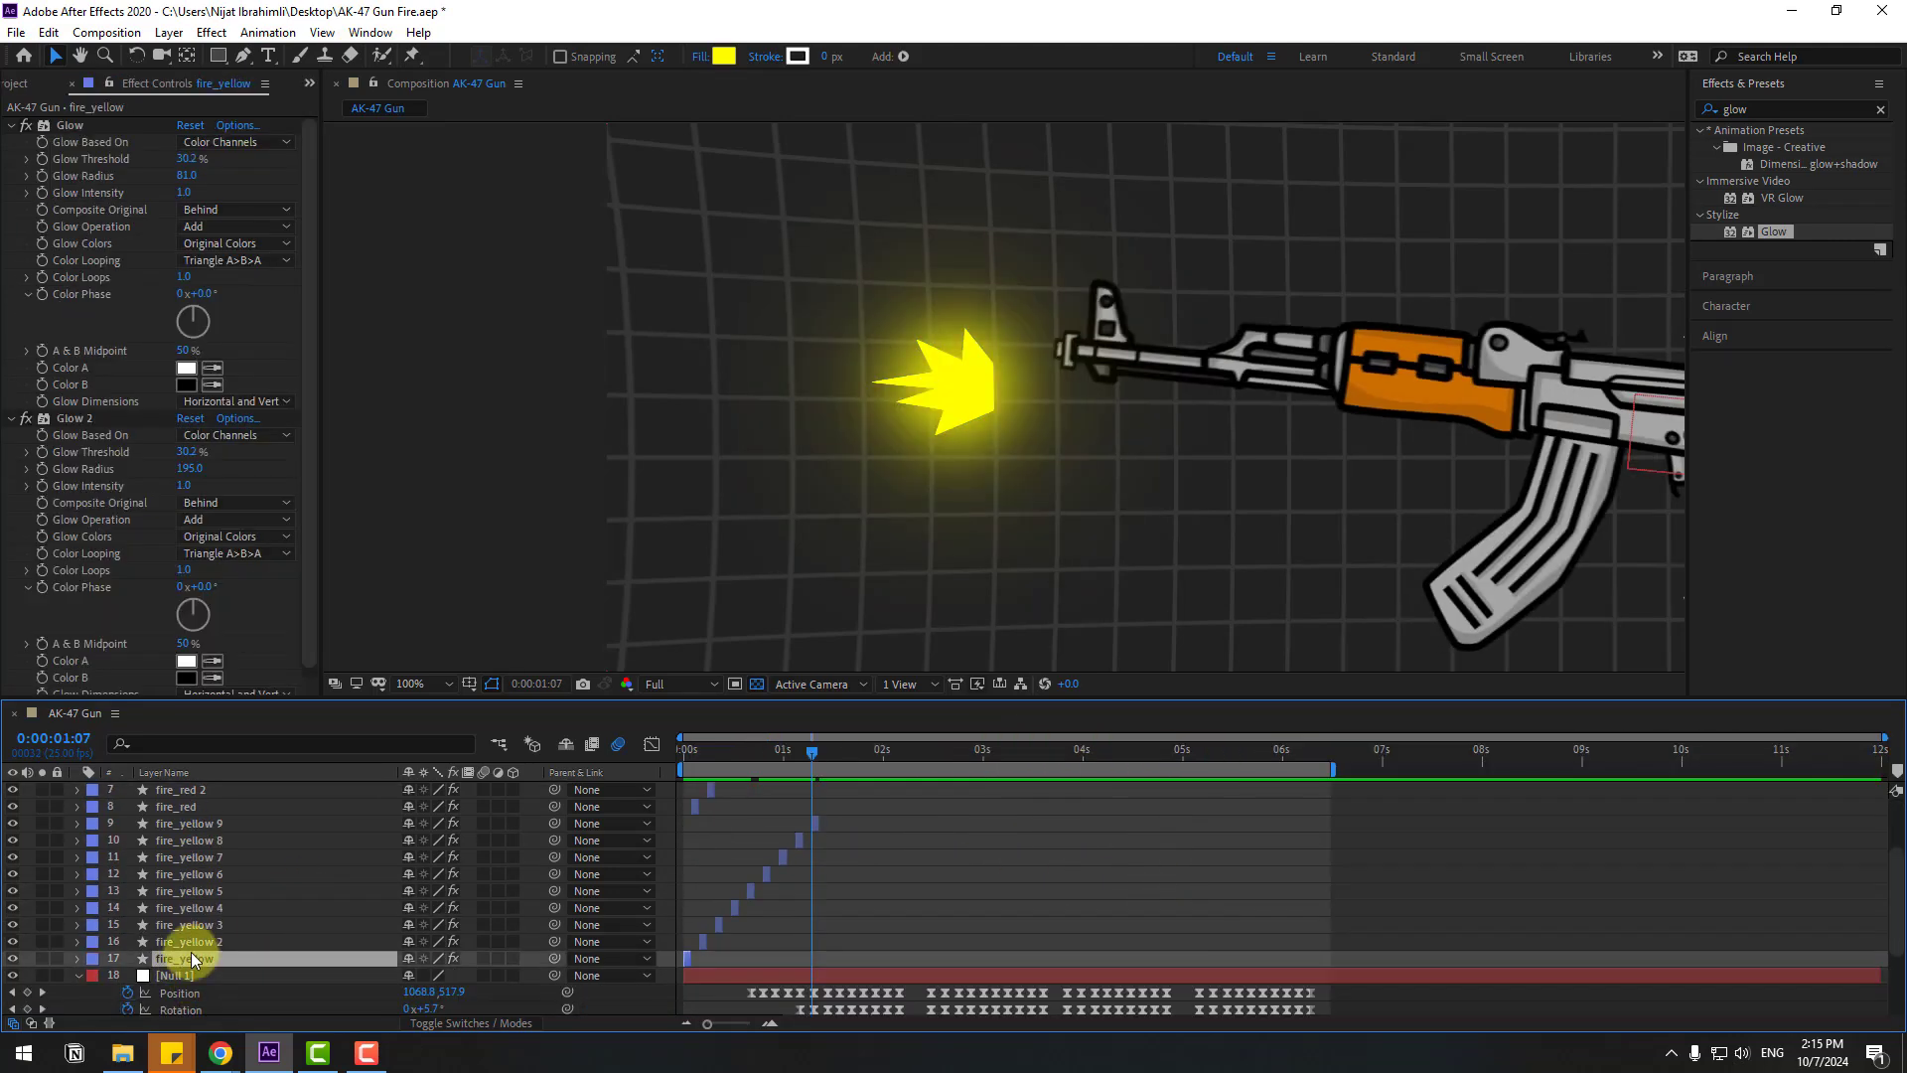
scroll(169, 894, "up", 2)
left_click(175, 795, "shift")
right_click(192, 837)
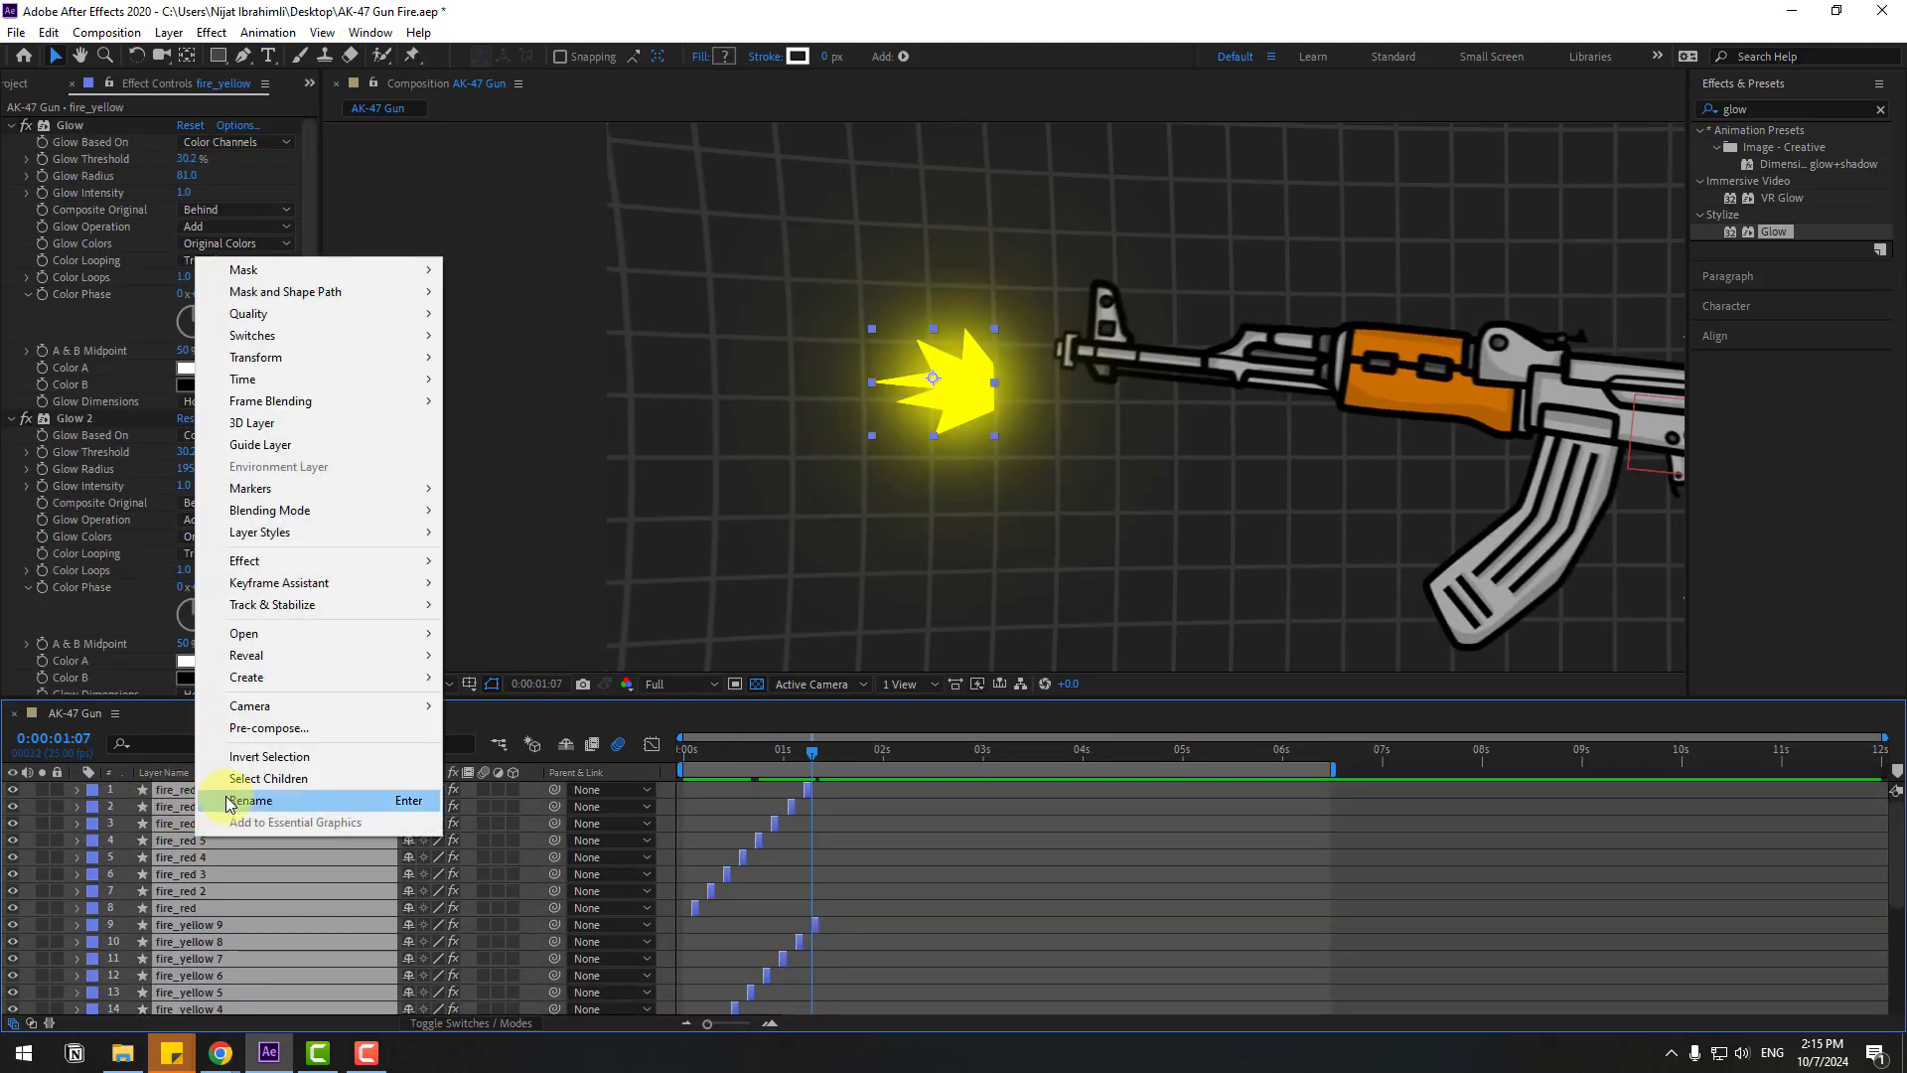
left_click(260, 735)
type("f")
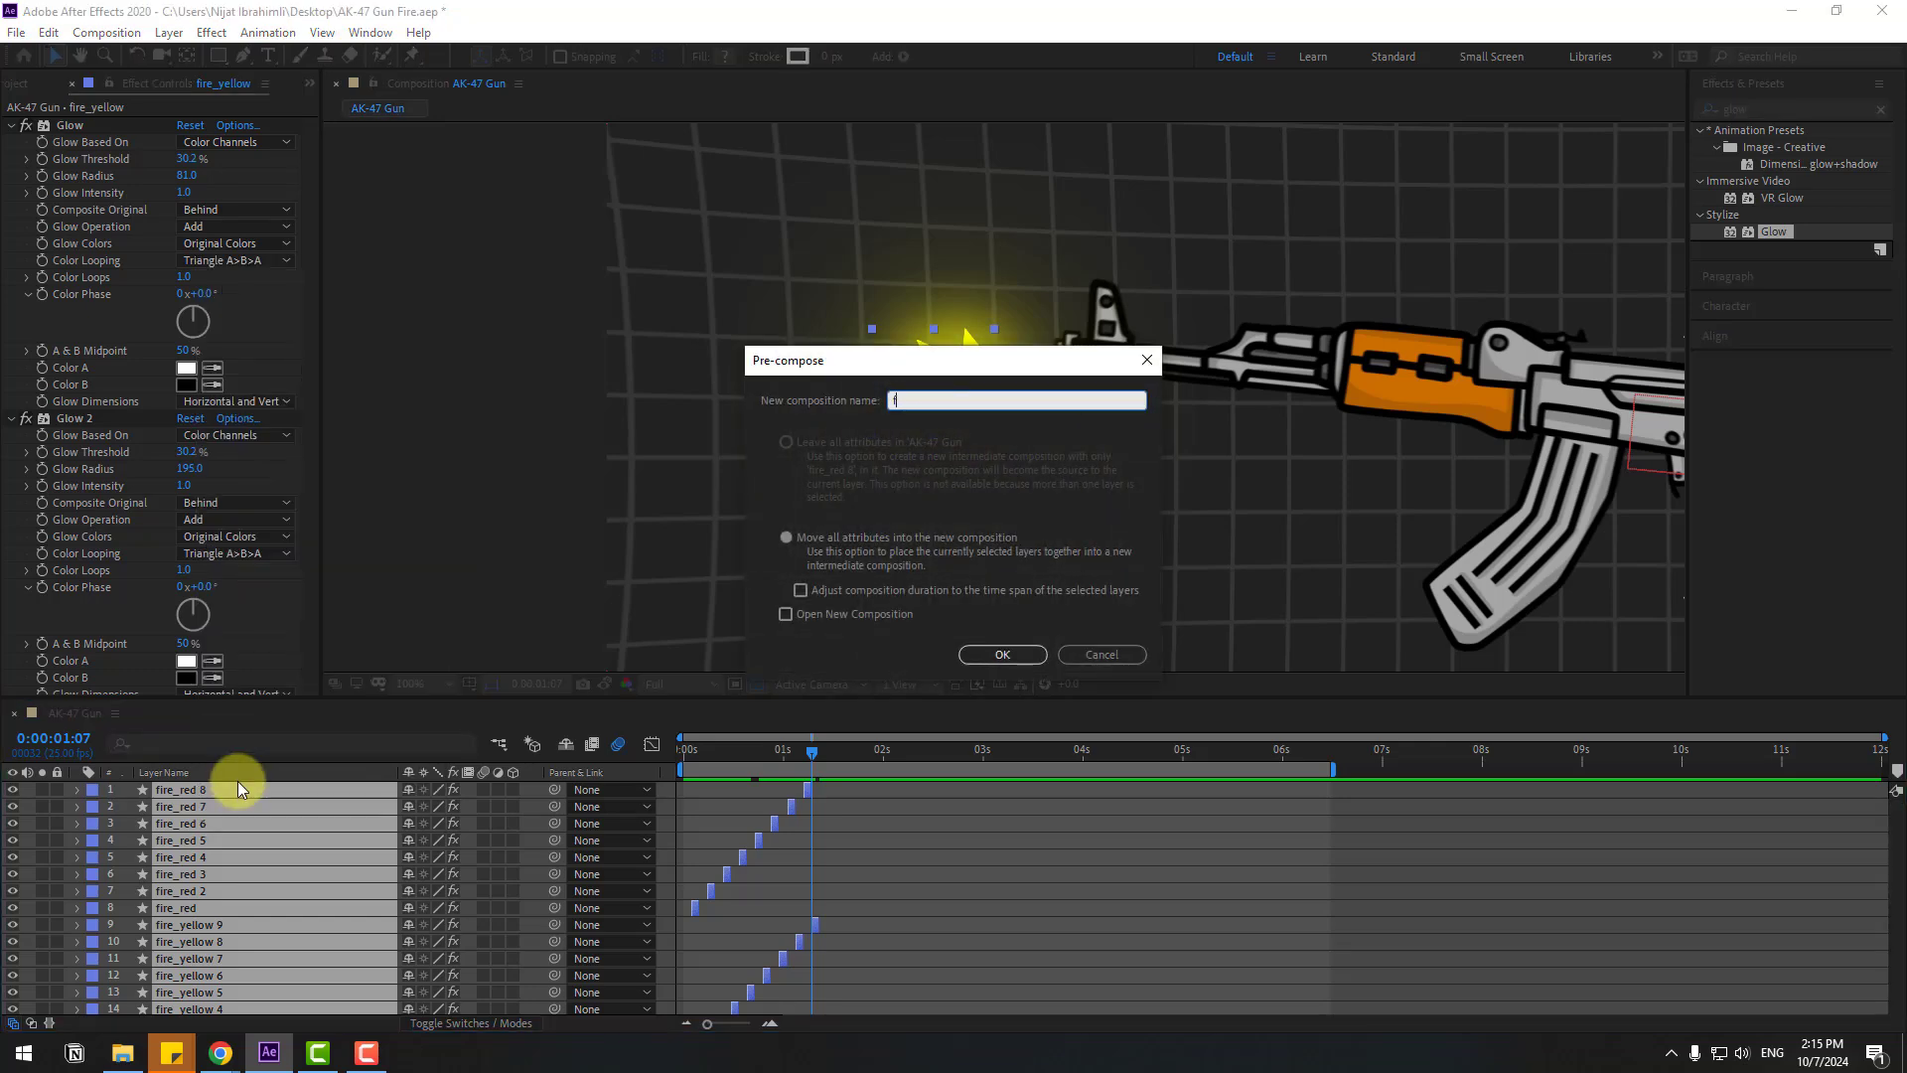
type("ire-01")
left_click(1002, 654)
Open fire-01, end its work area at the last flash layer, and trim the composition to the work area
double_click(176, 790)
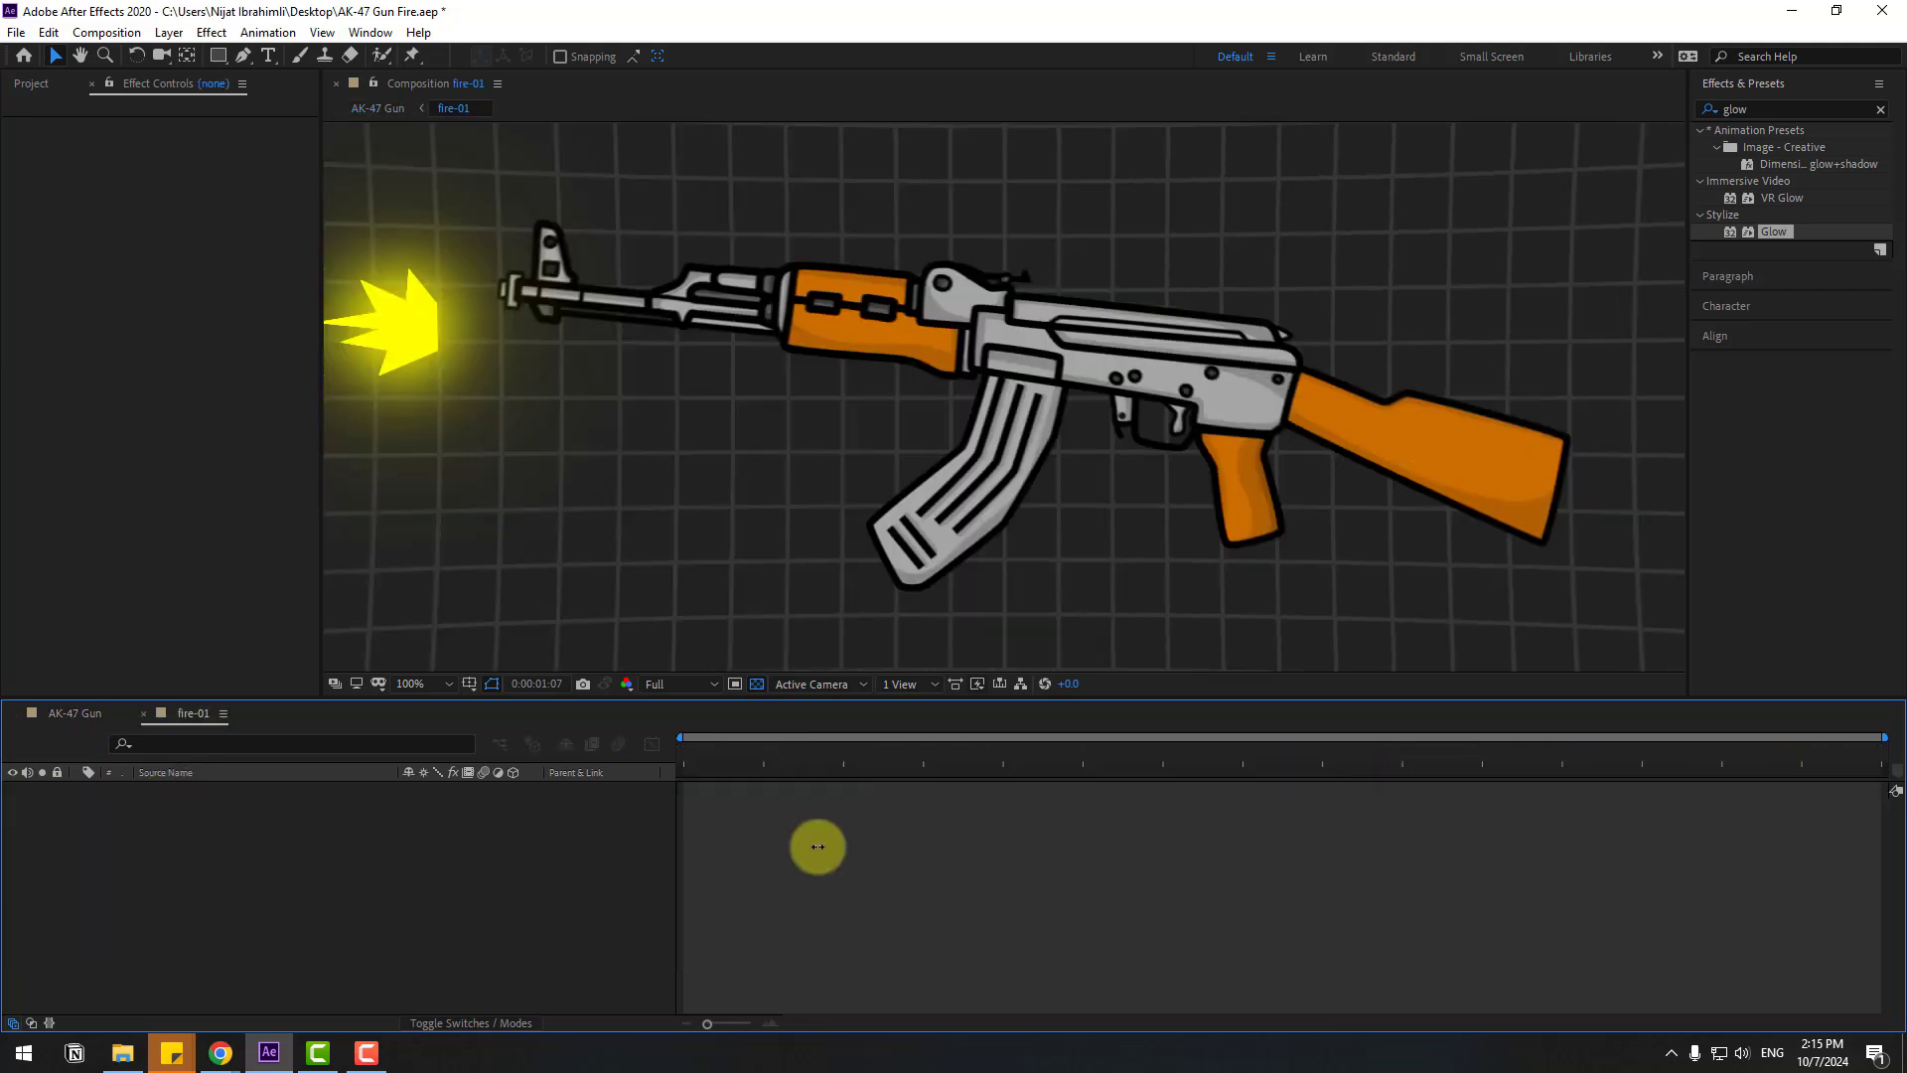
left_click_drag(824, 812, 842, 809)
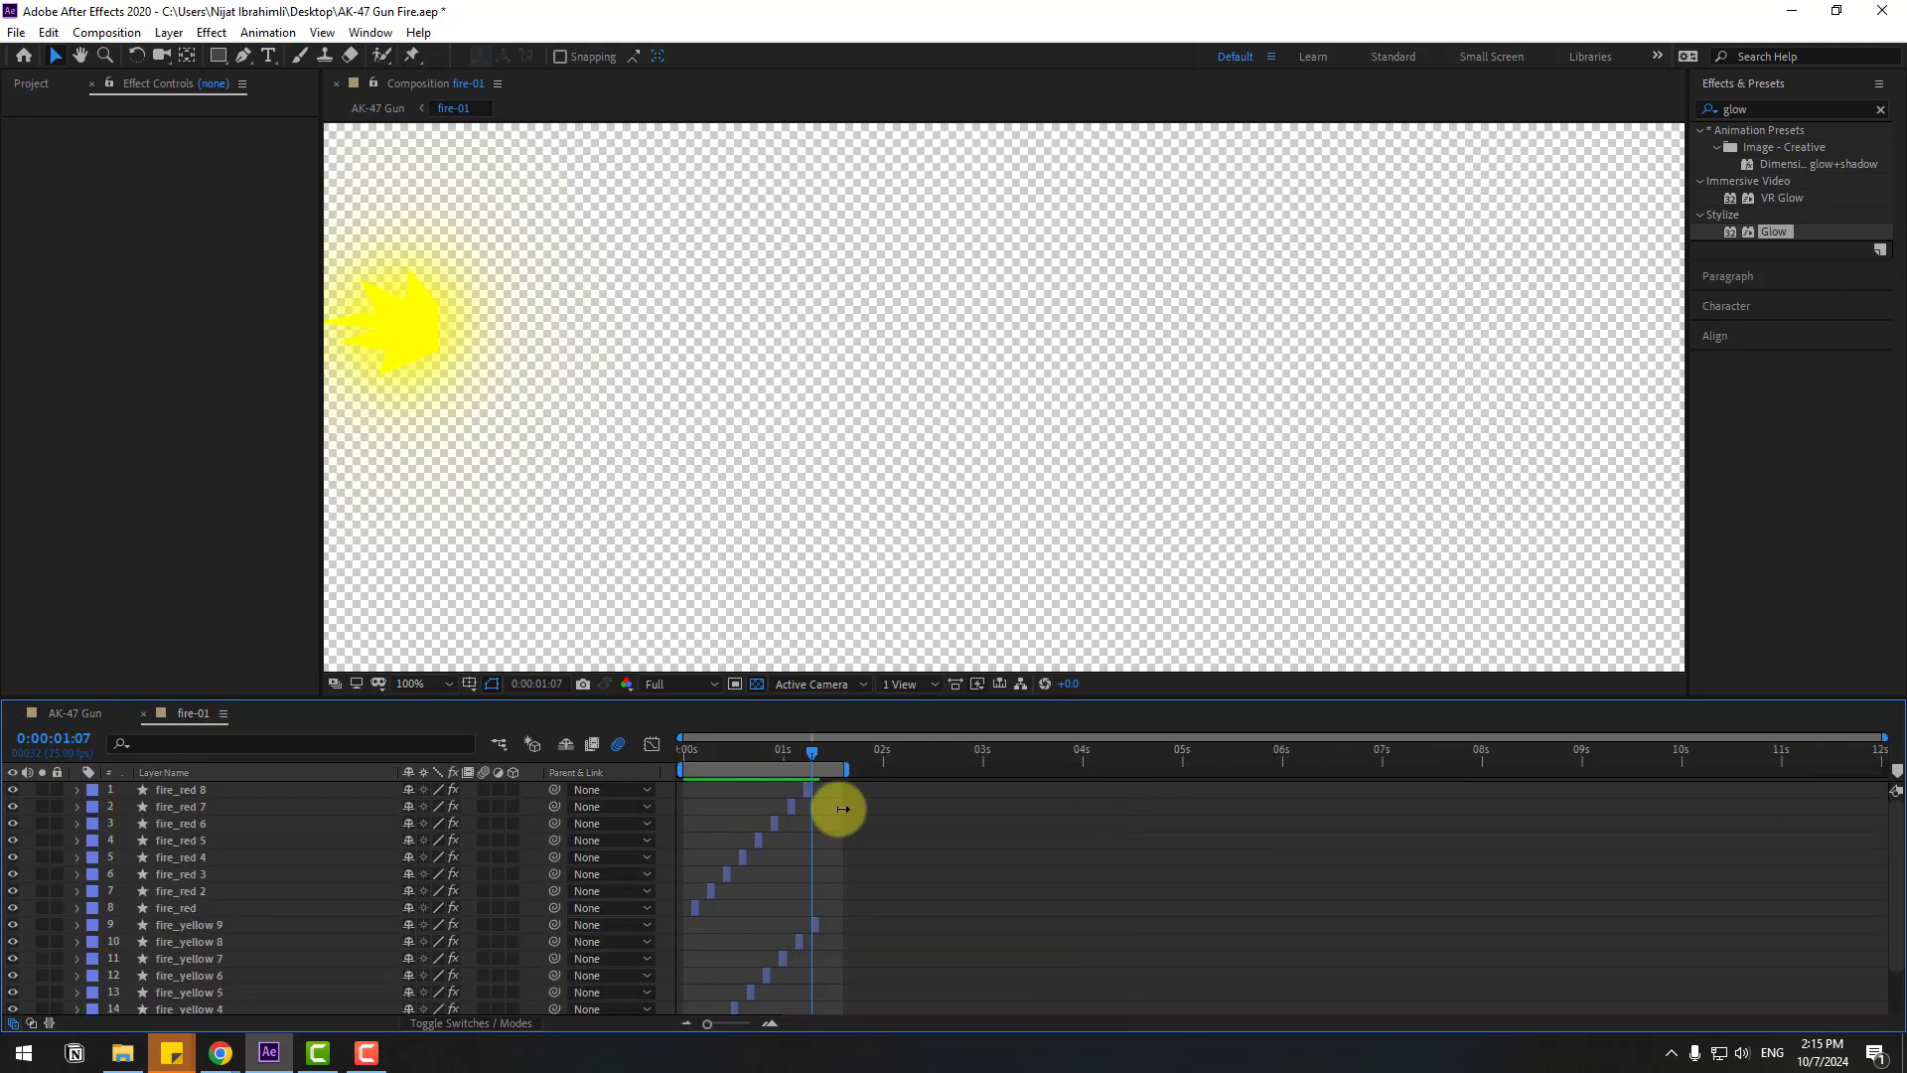
right_click(792, 803)
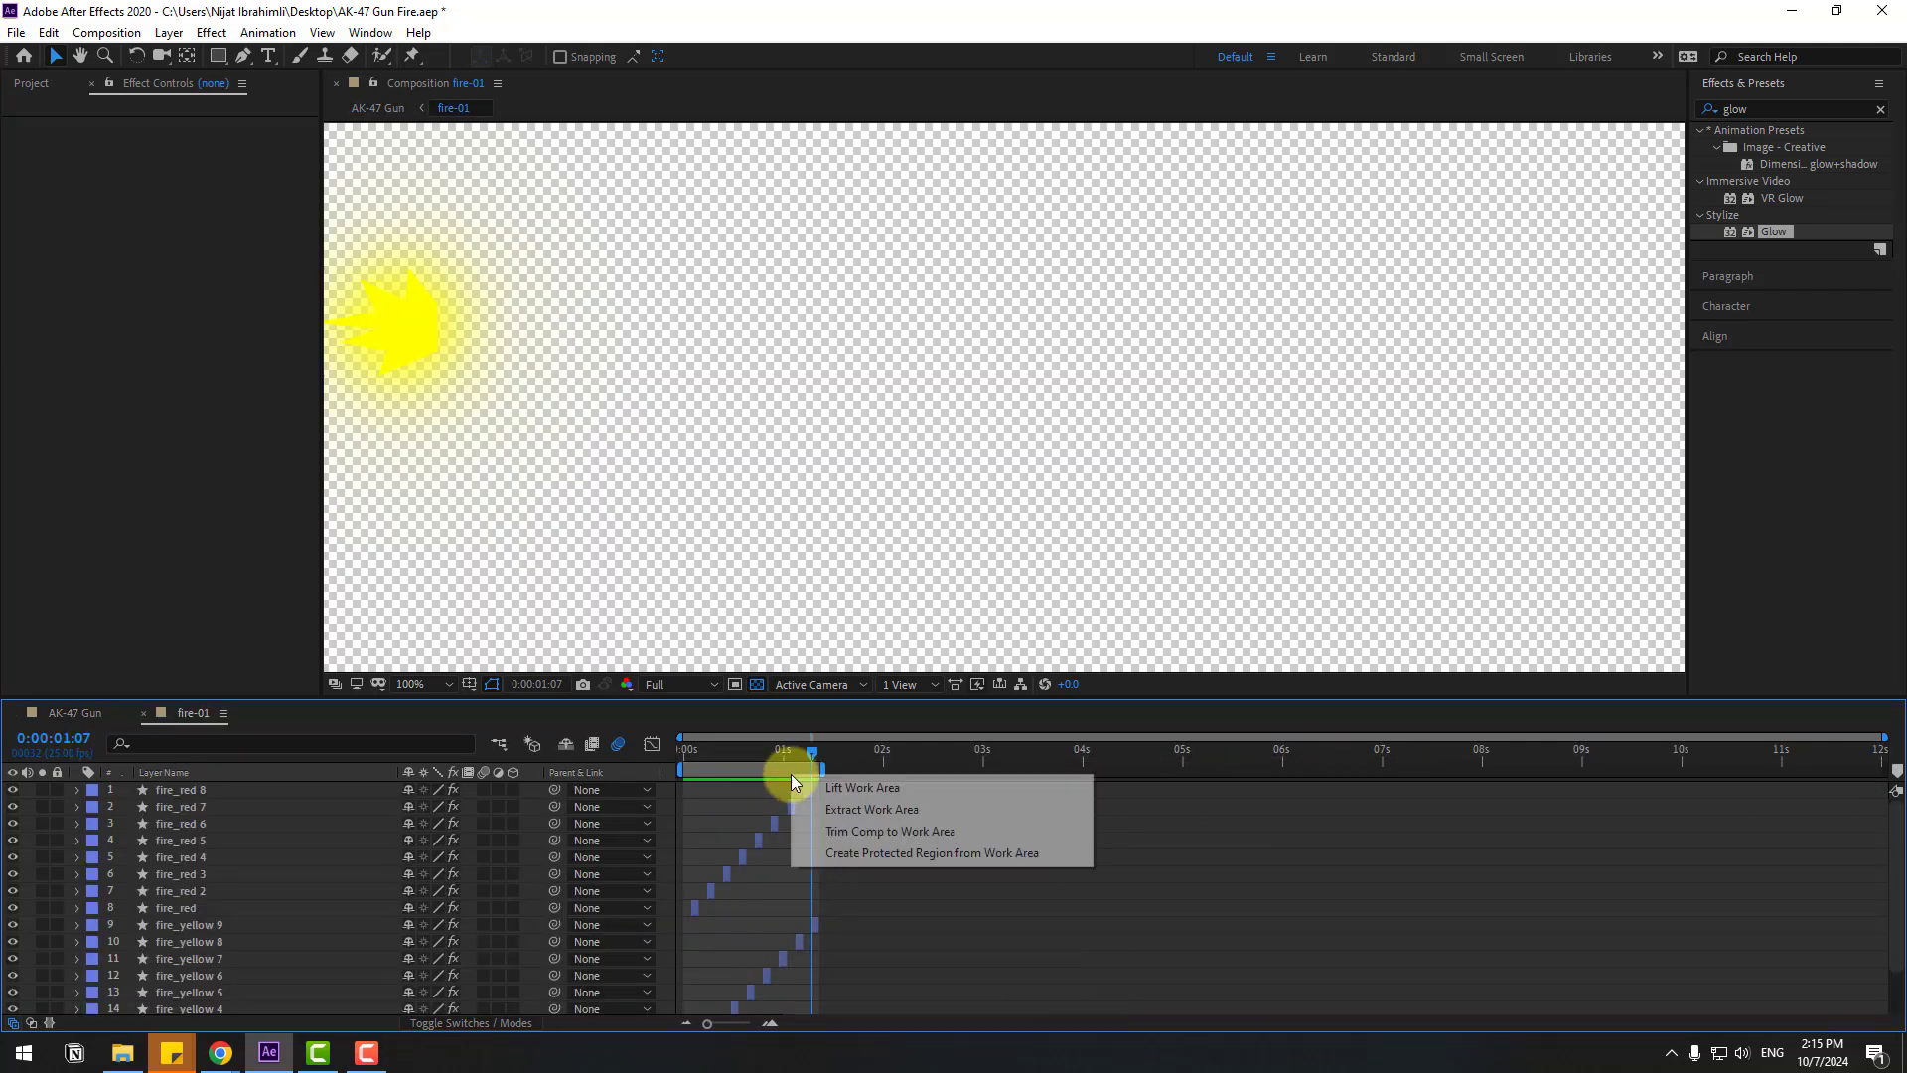
left_click(799, 832)
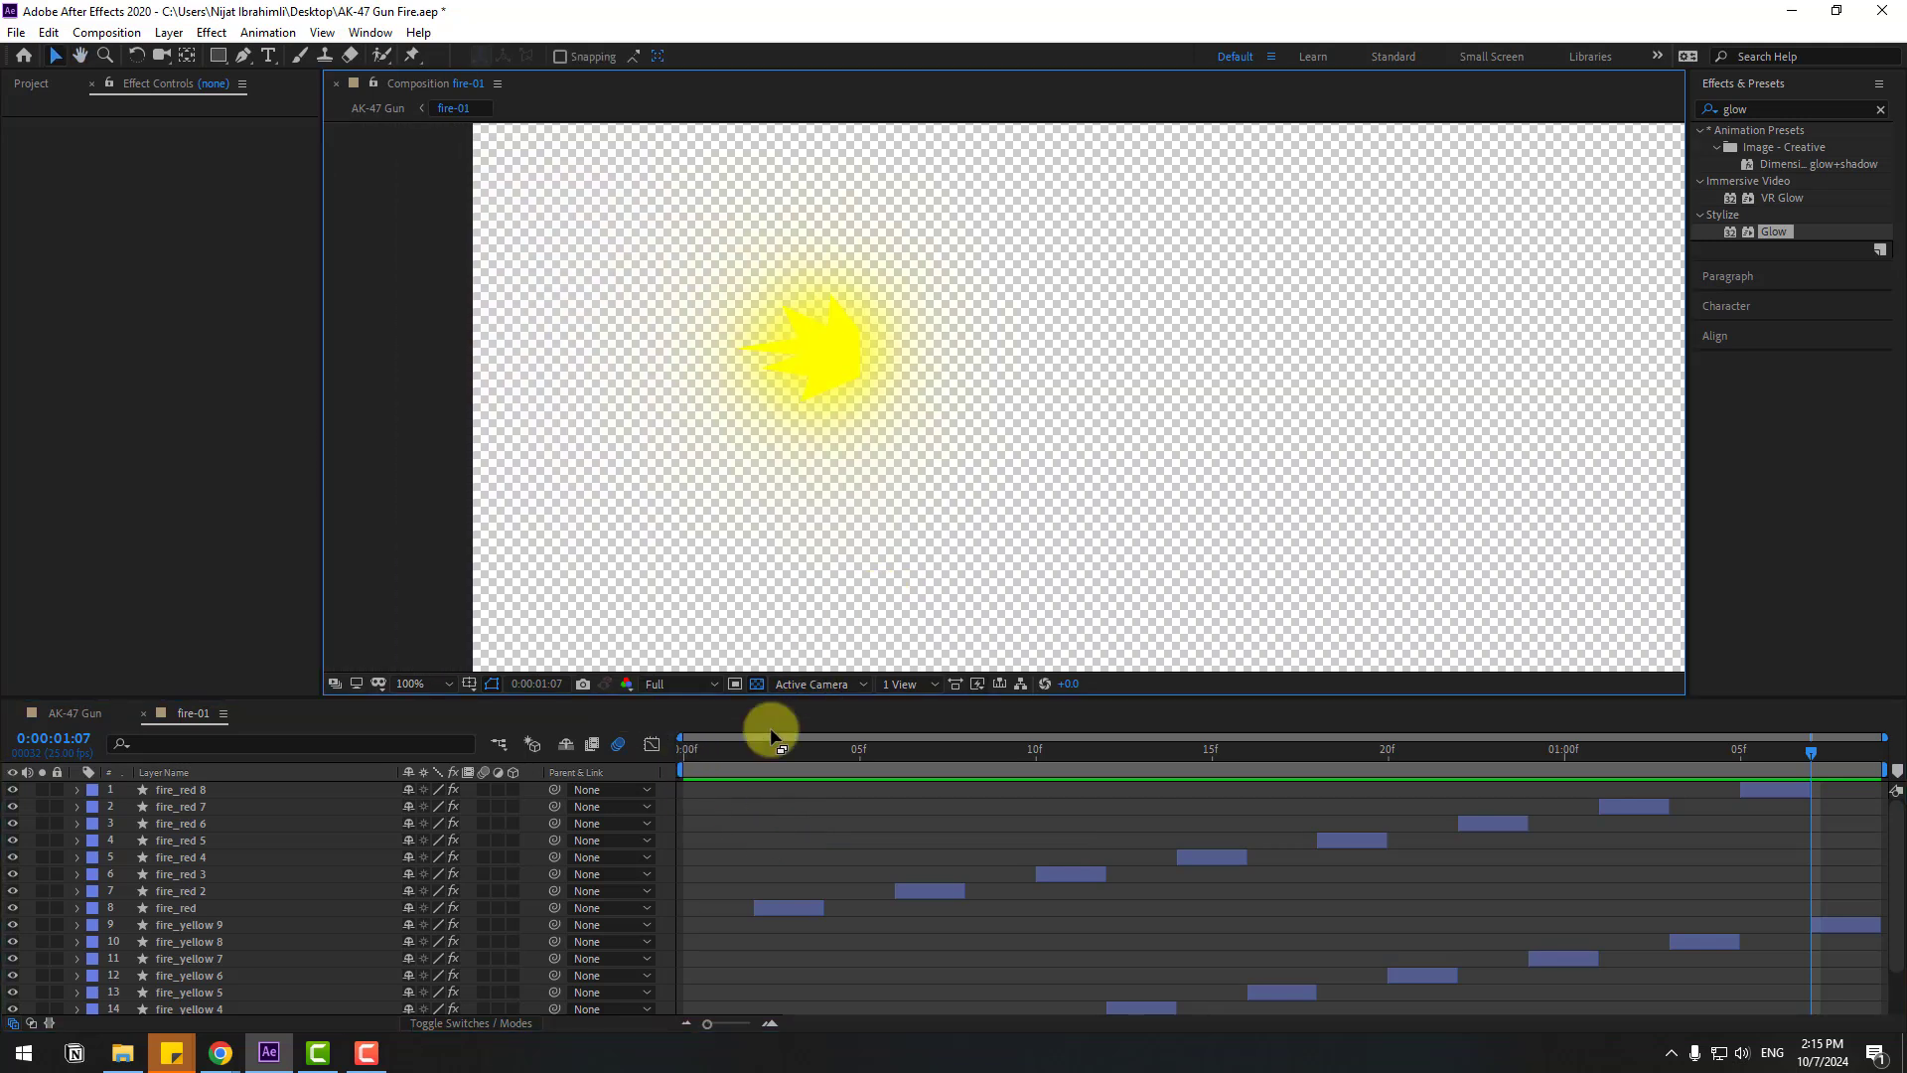
Draw a region of interest around the flash and its glow at 0:00:00:02, and crop fire-01 to it
left_click_drag(689, 752, 755, 754)
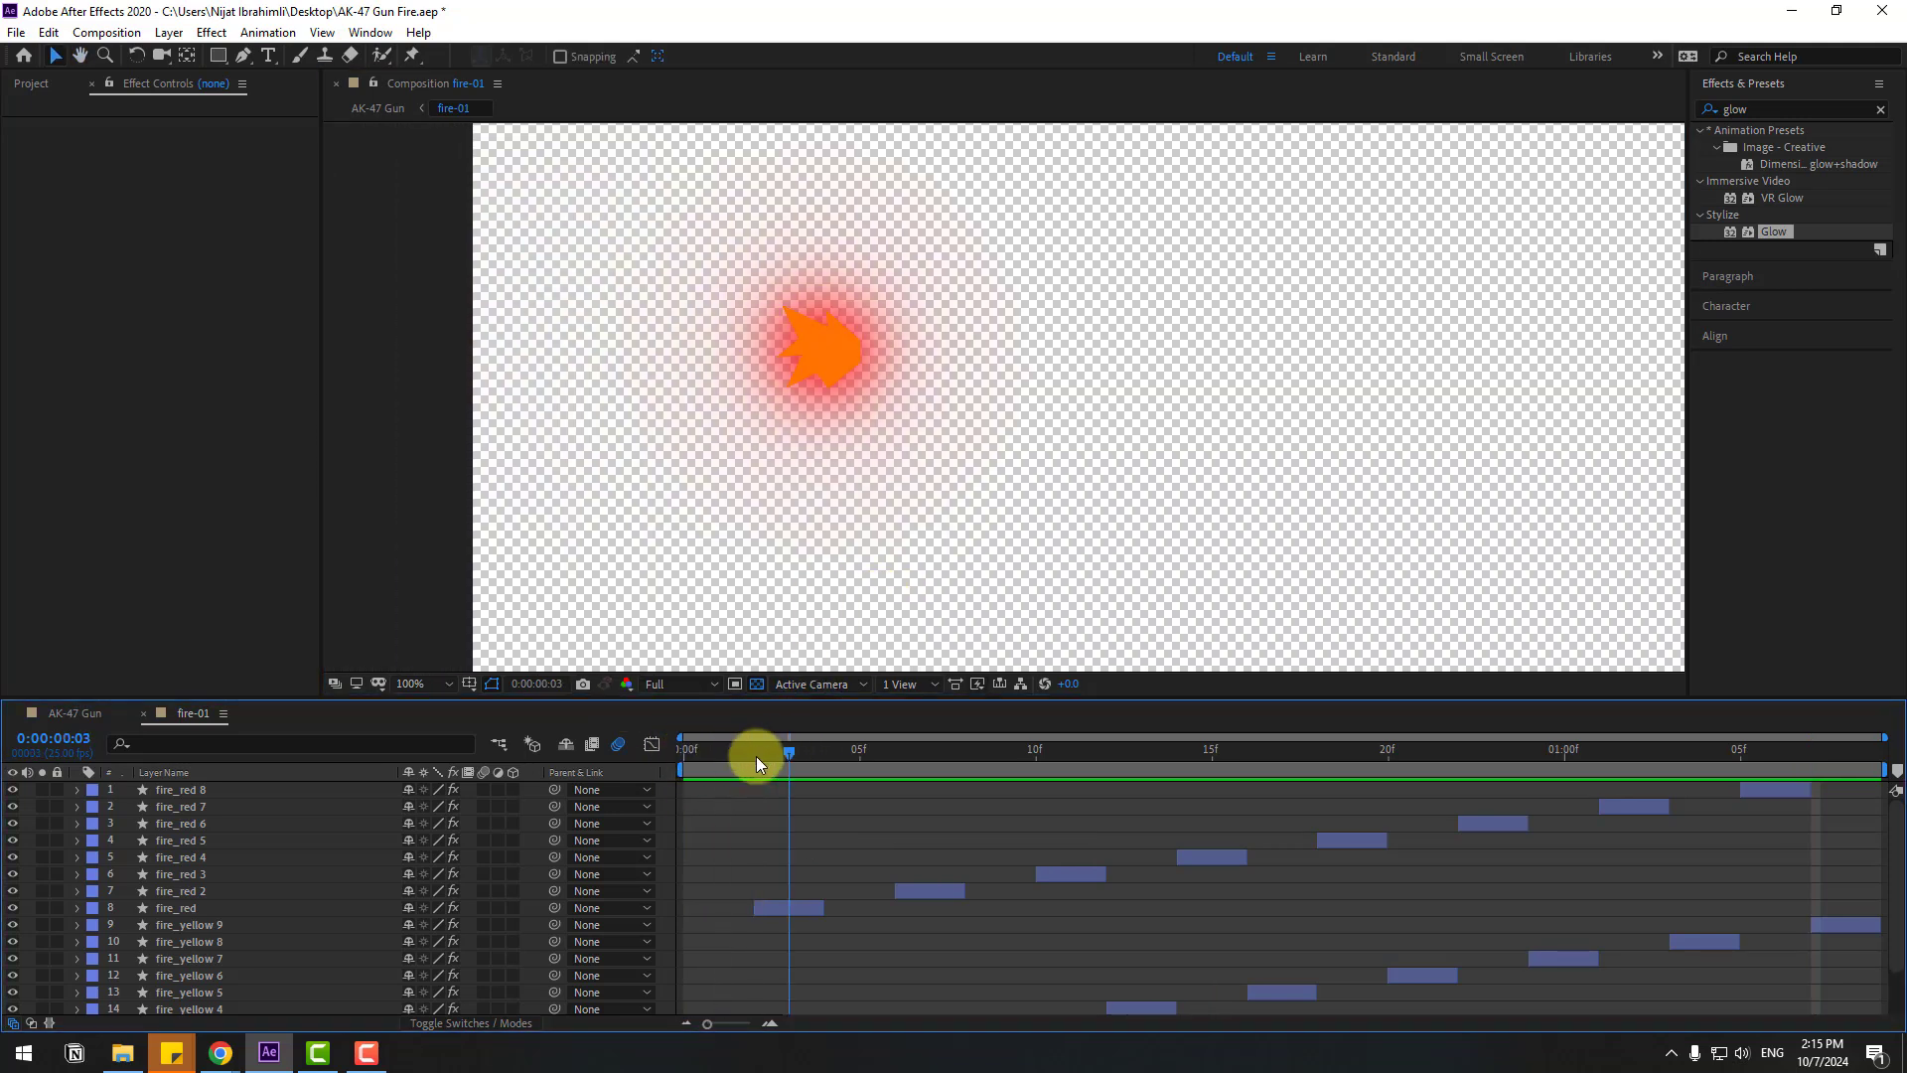
left_click(735, 684)
left_click_drag(678, 201, 991, 477)
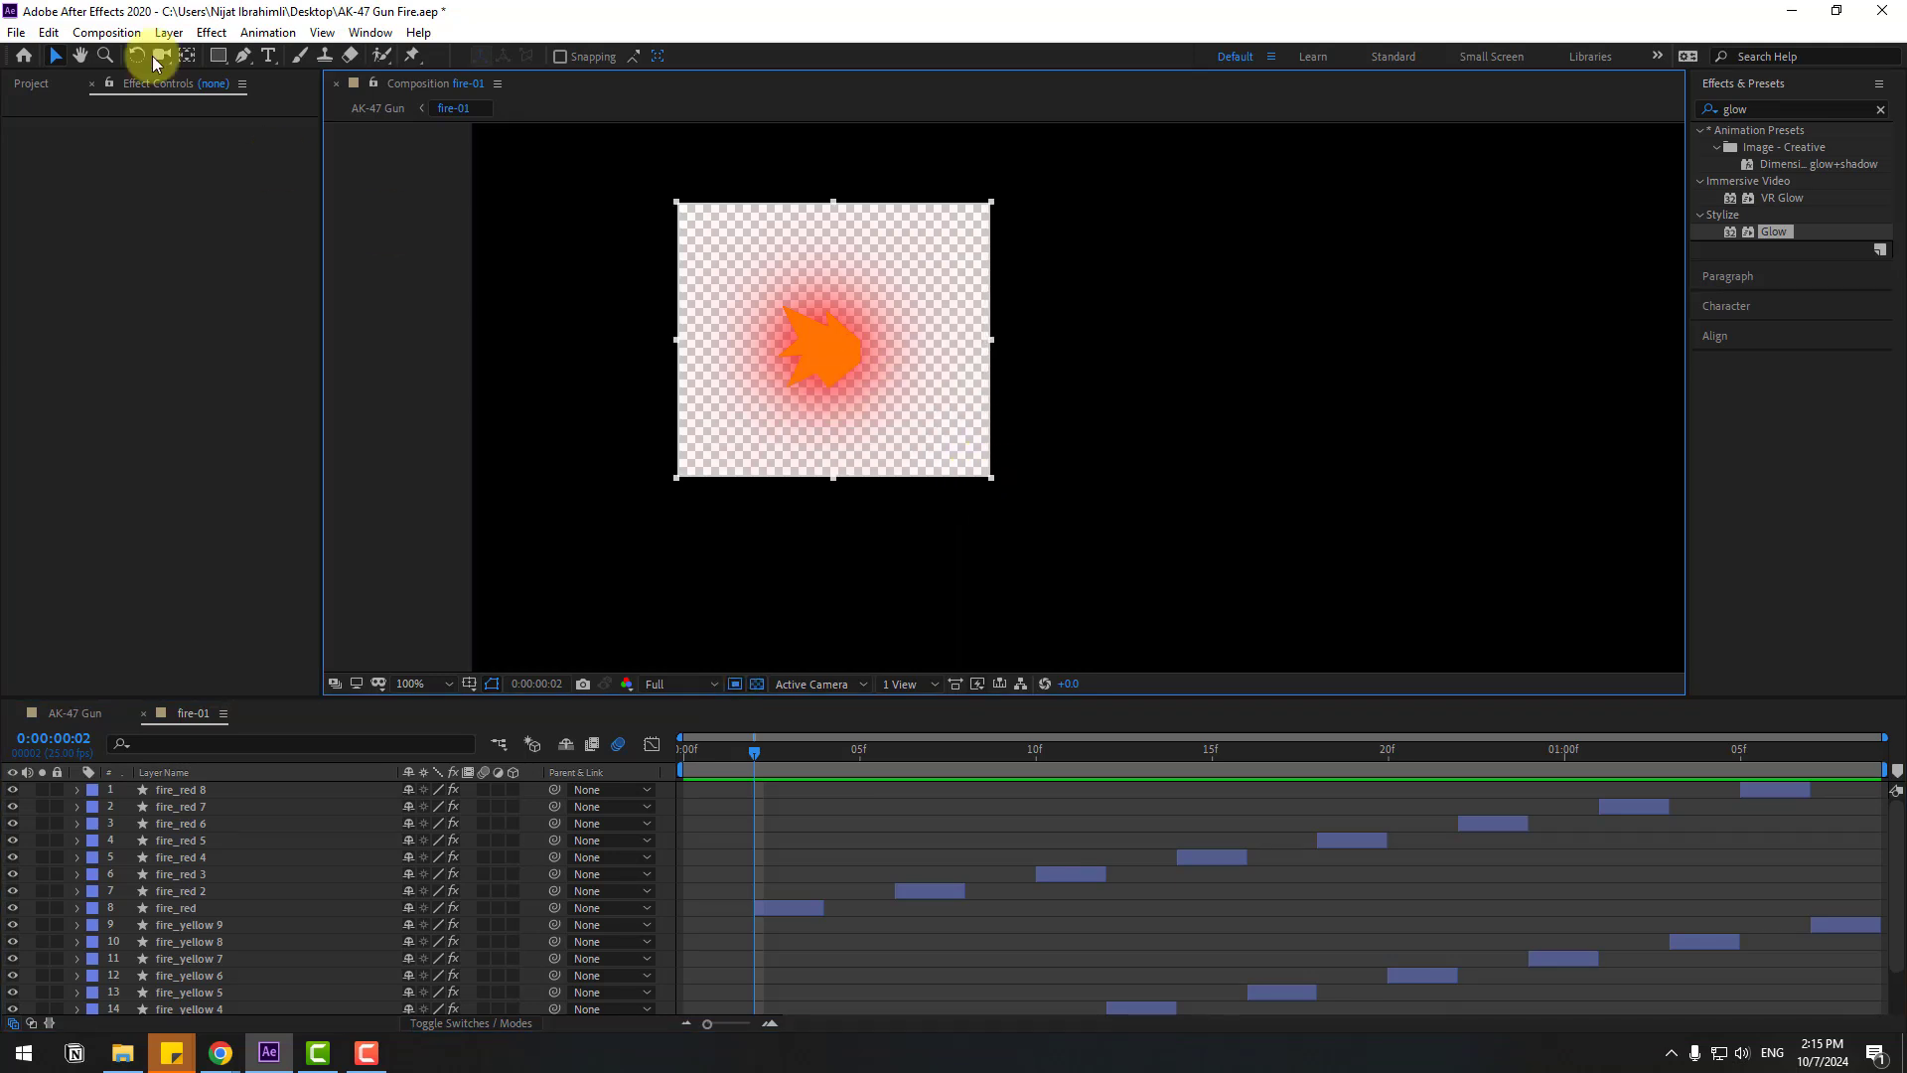
left_click(106, 32)
left_click(191, 150)
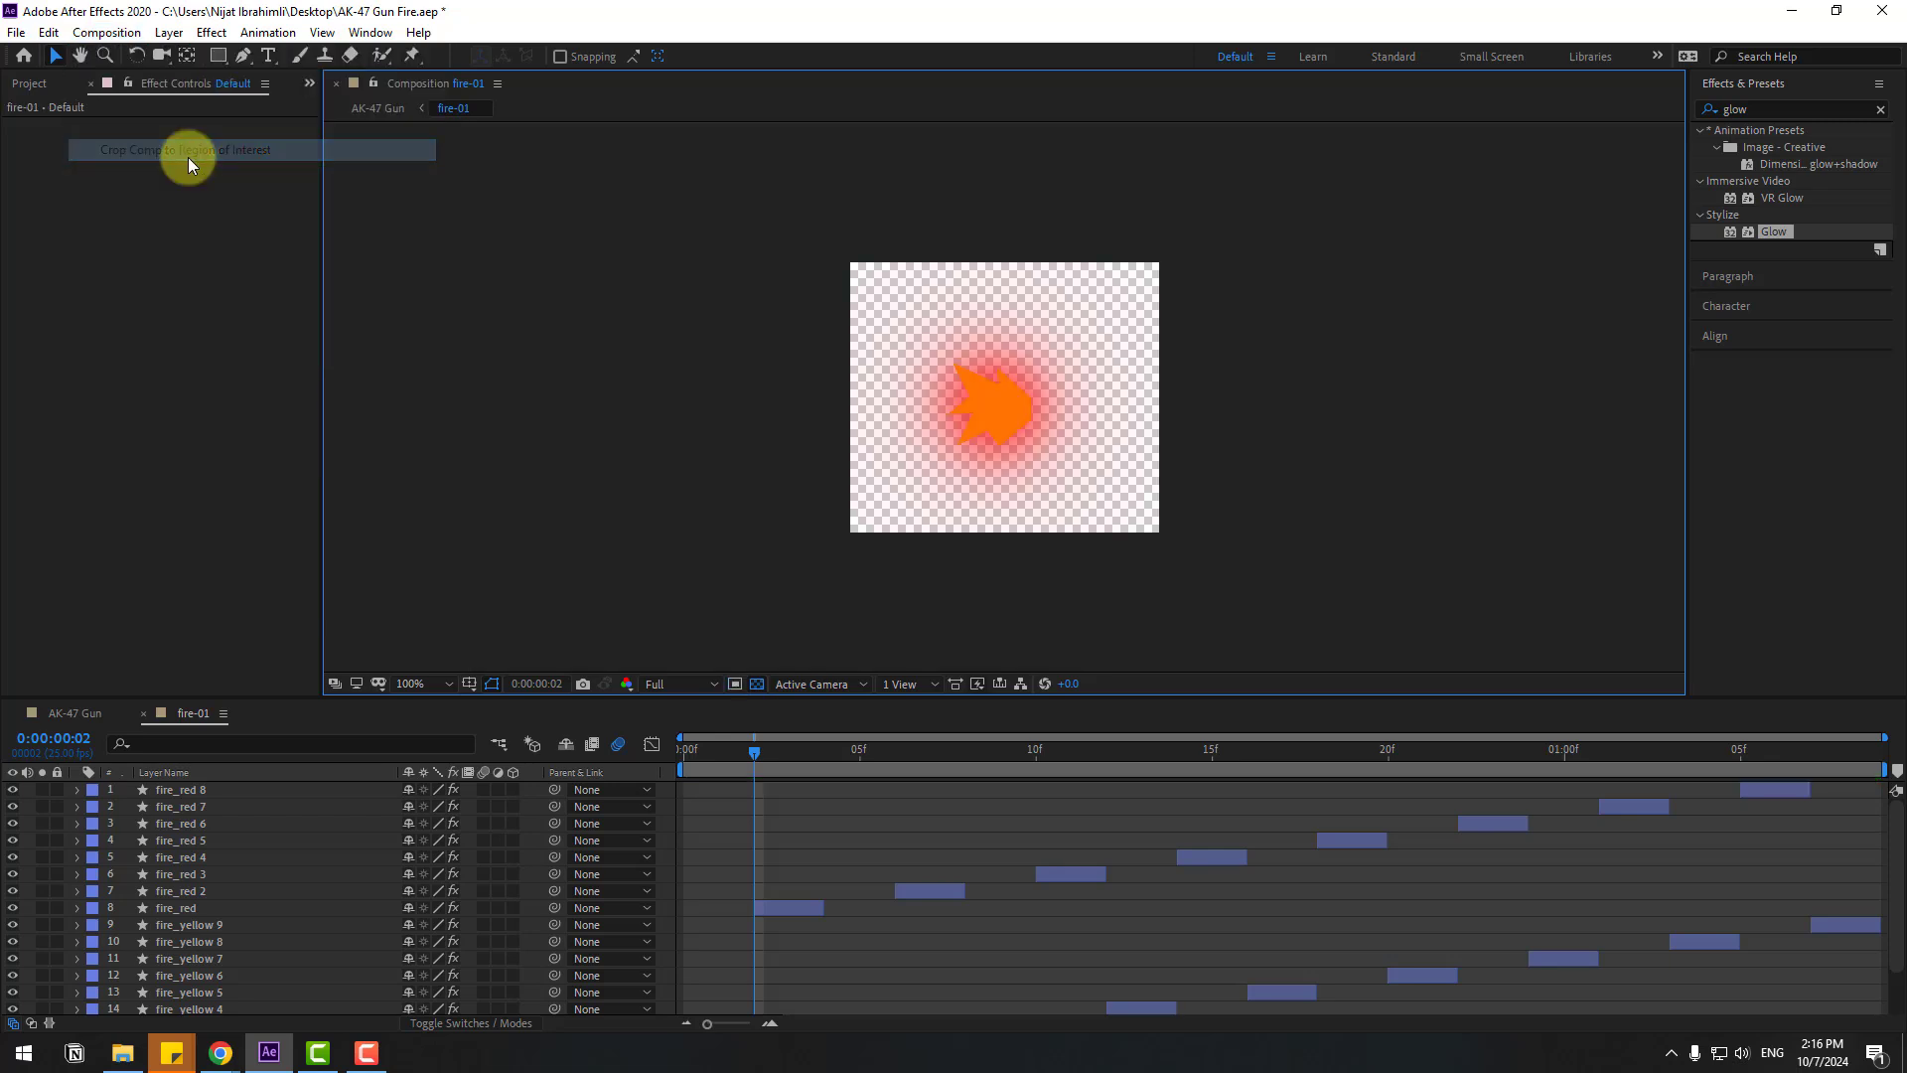
Return to the AK-47 Gun composition and place the fire-01 flash against the gun's muzzle at 0:00:00:00
left_click(143, 714)
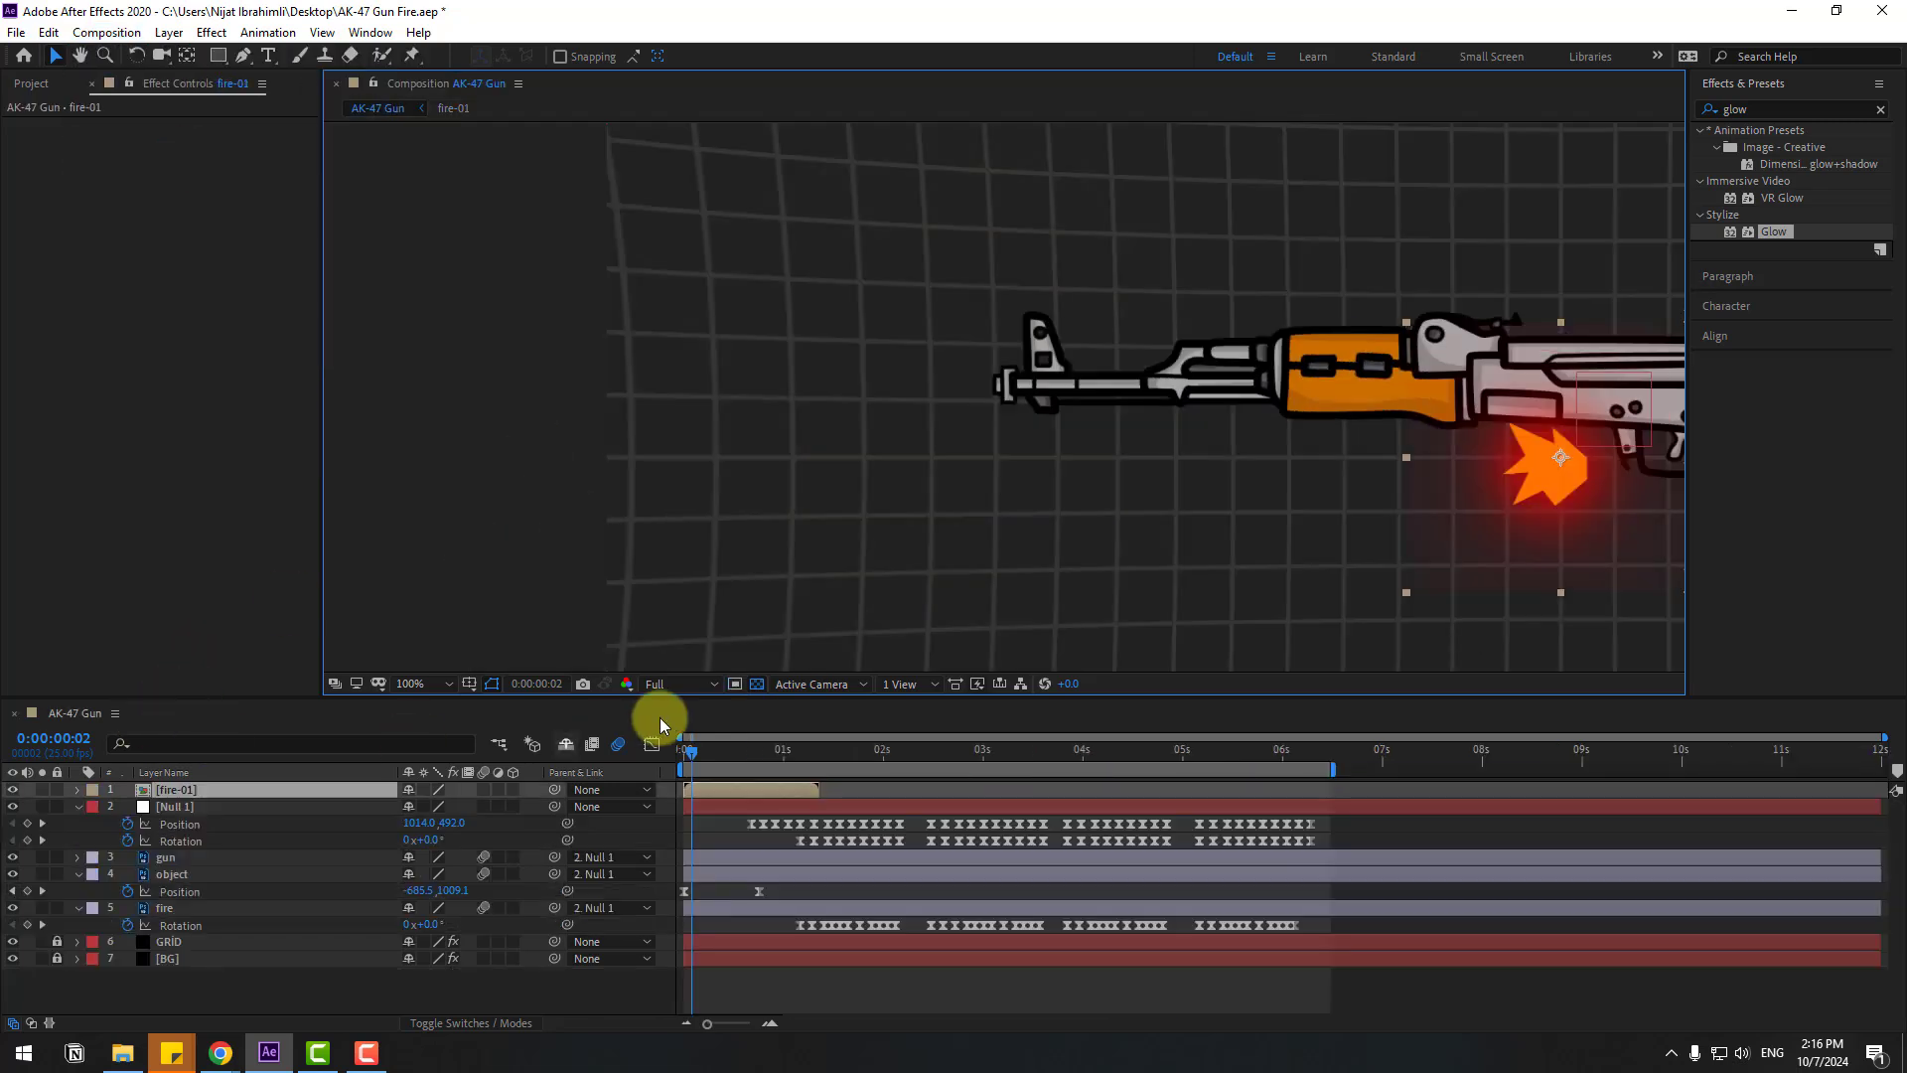
left_click_drag(1526, 506, 914, 423)
left_click_drag(699, 757, 682, 757)
scroll(955, 442, "up", 2)
left_click_drag(777, 441, 856, 417)
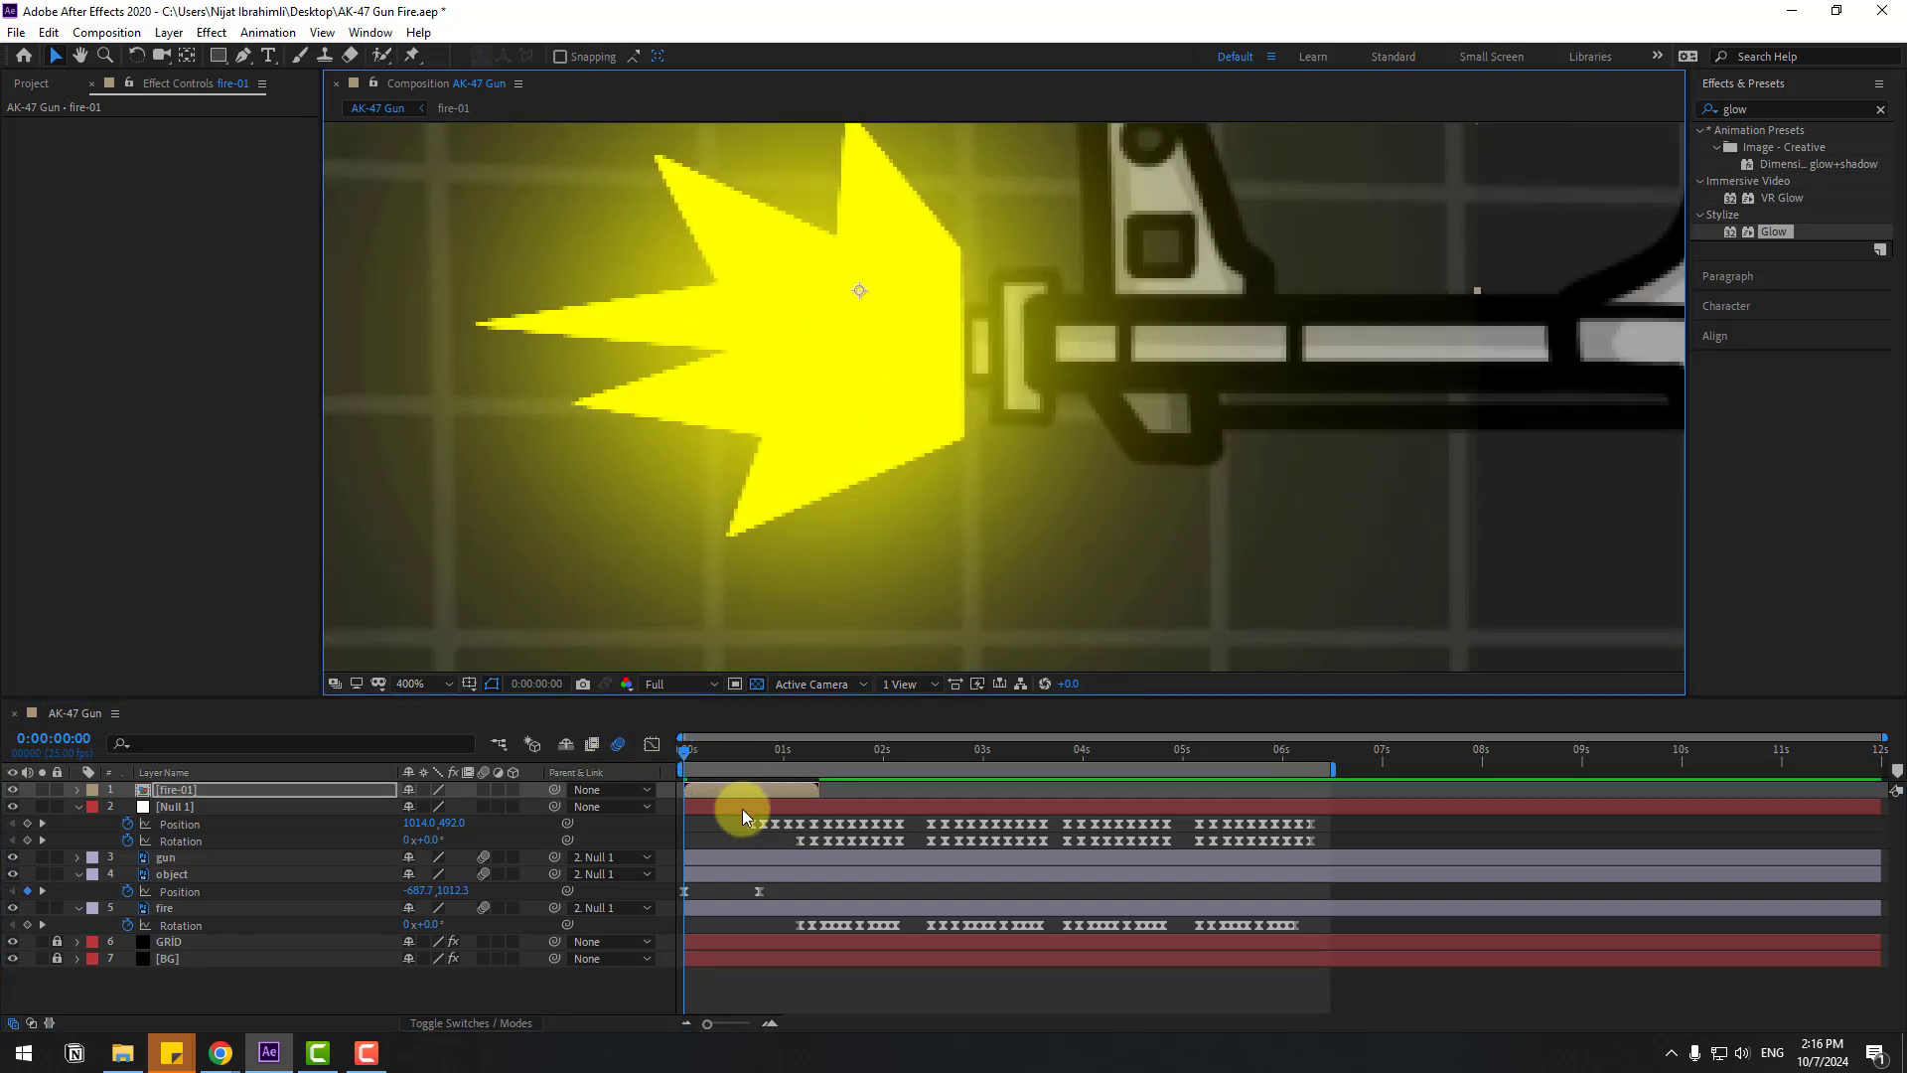
Duplicate the fire-01 layer four times and place the five copies end to end in time
key("ctrl+d")
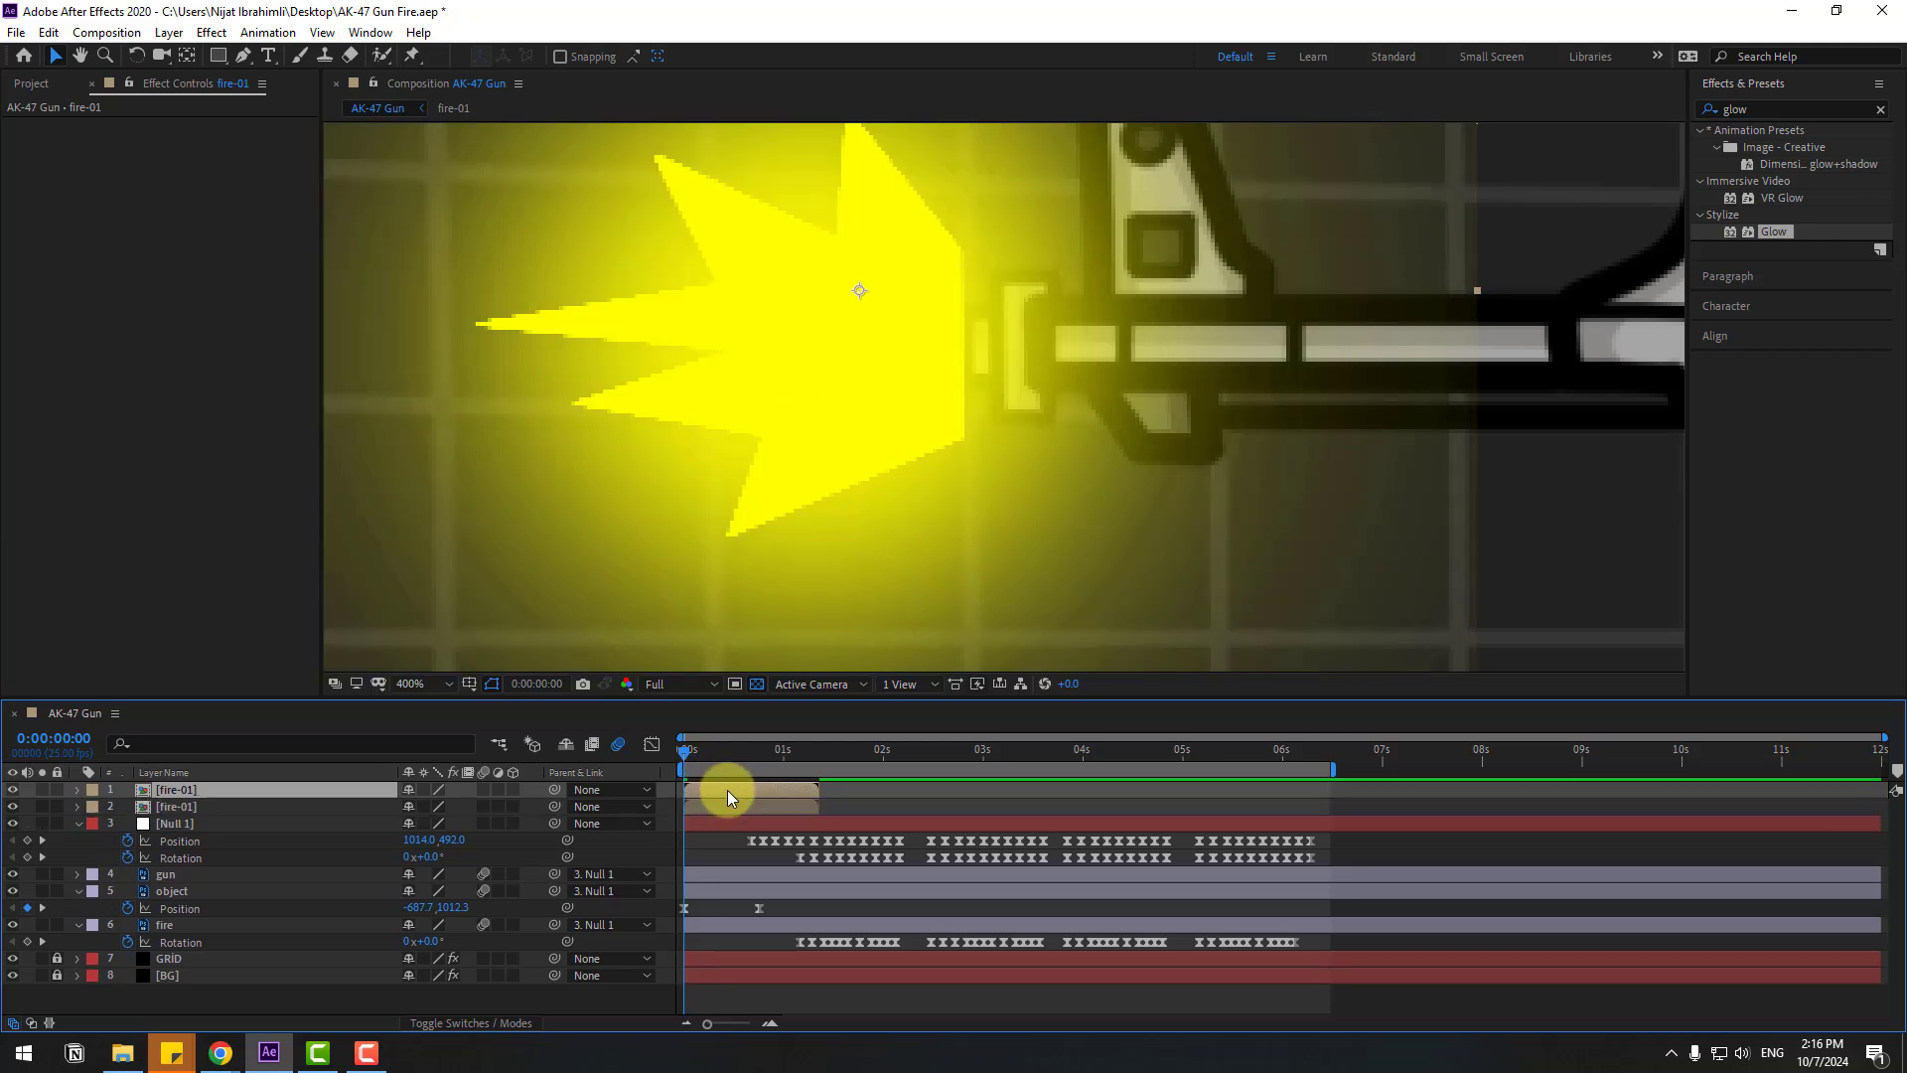
left_click_drag(713, 791, 1255, 797)
key("ctrl+d")
key("ctrl+d")
key("ctrl+d")
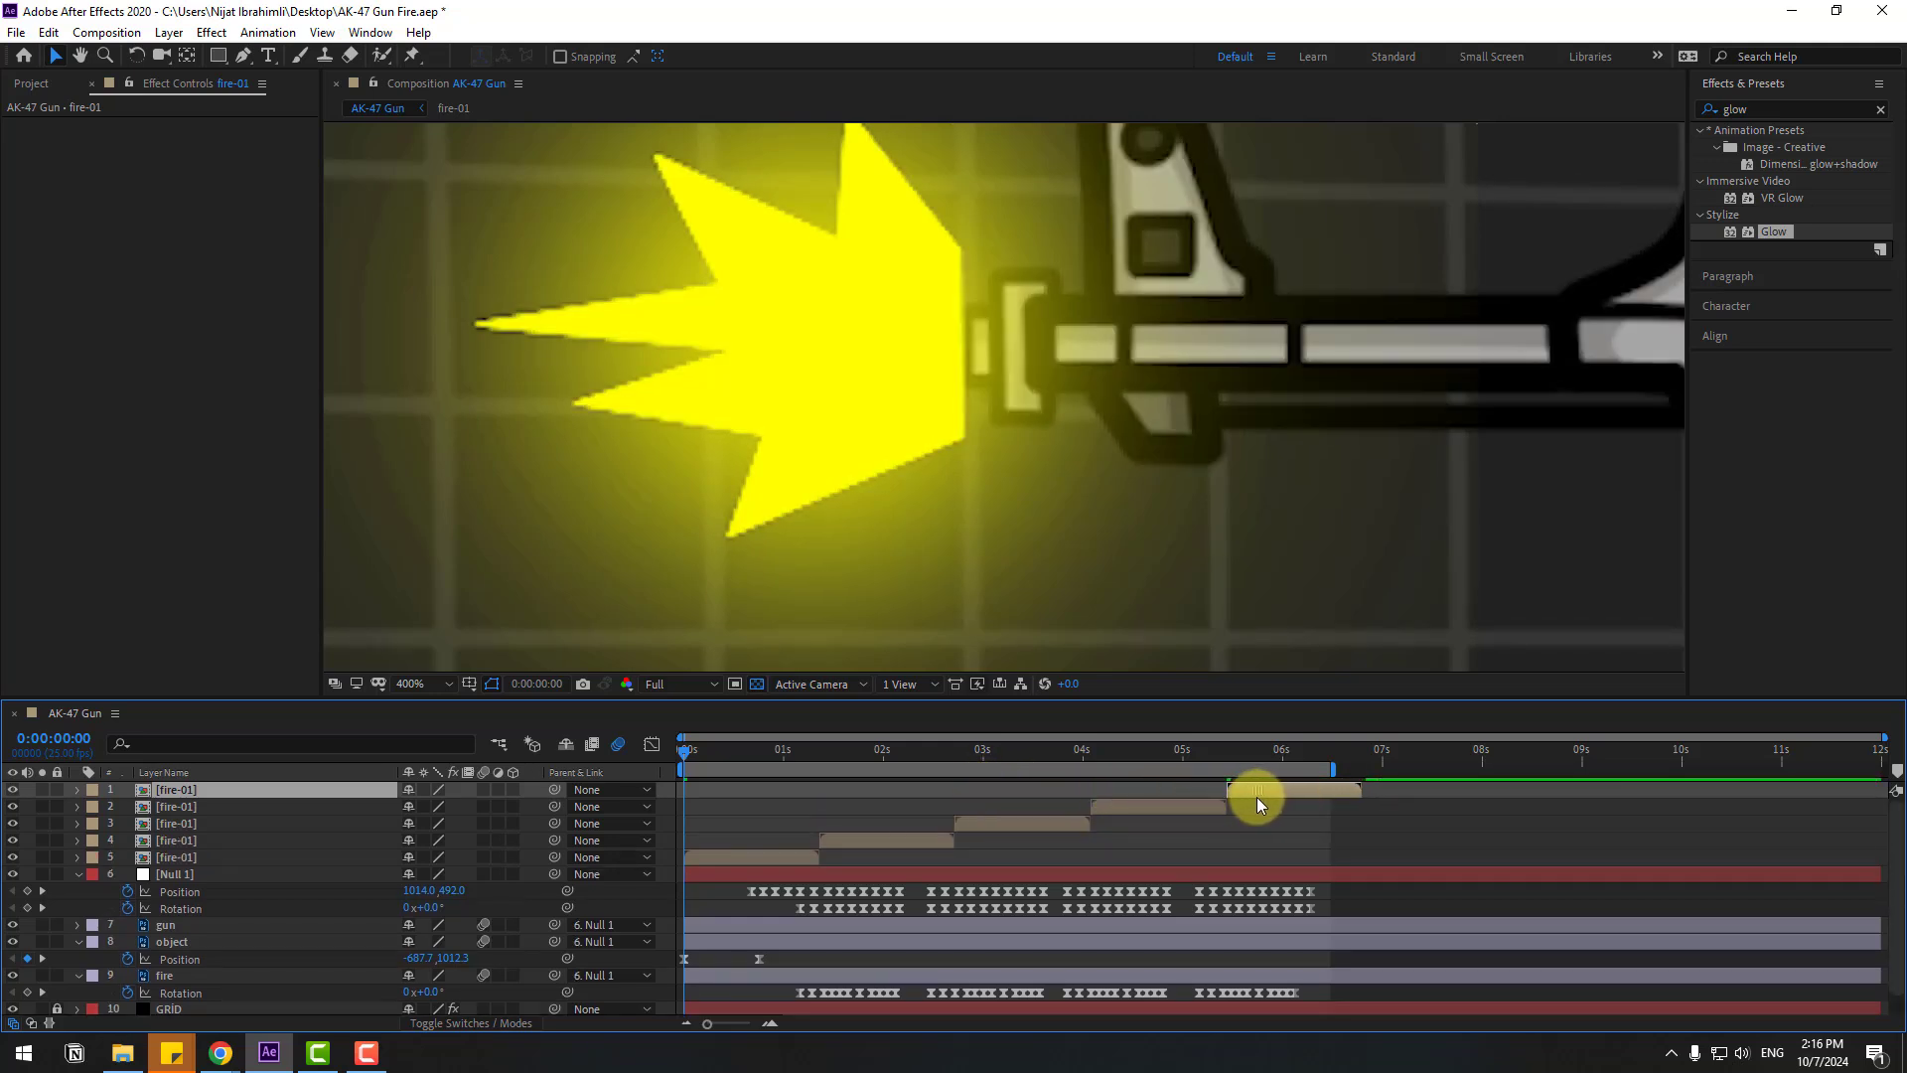
Parent all five fire-01 layers to Null 1 and play back the firing animation
left_click(184, 860, "shift")
left_click_drag(559, 792, 189, 874)
left_click(785, 814)
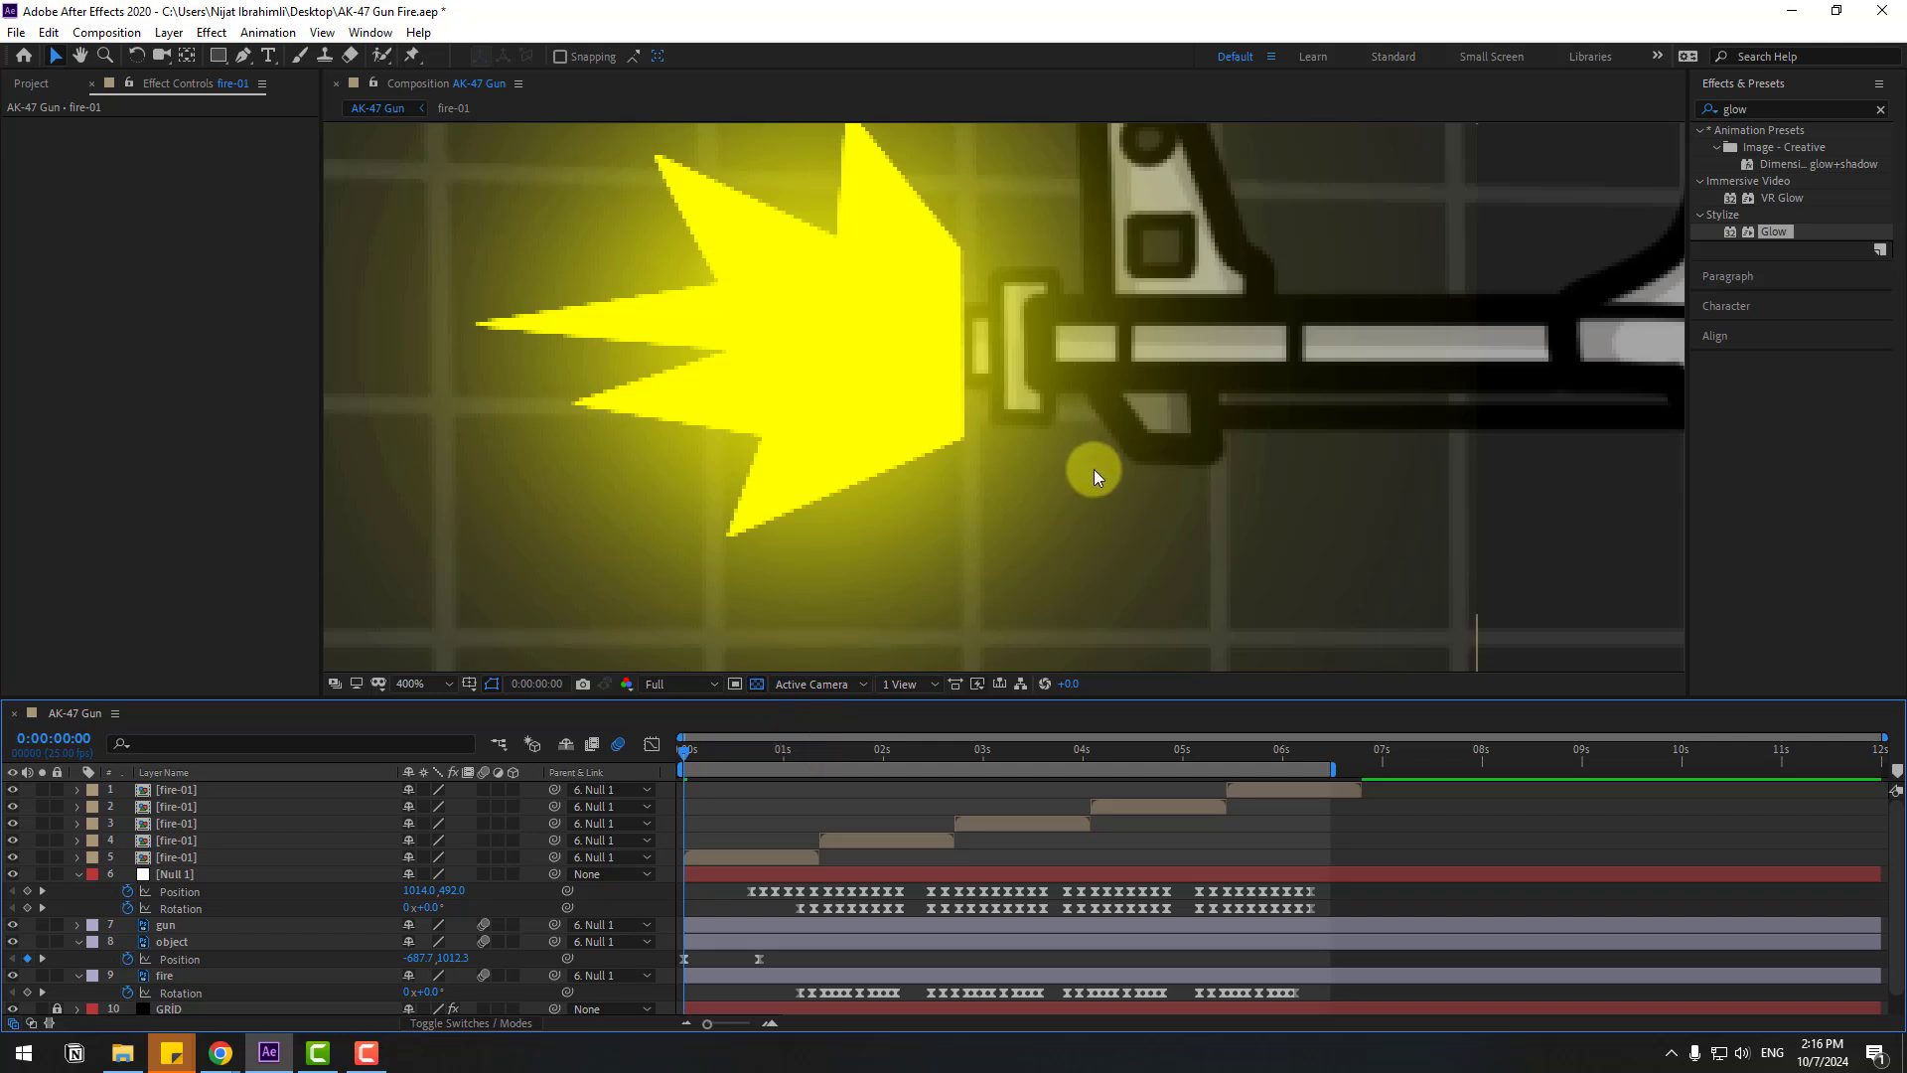
scroll(1133, 471, "down", 3)
key("space")
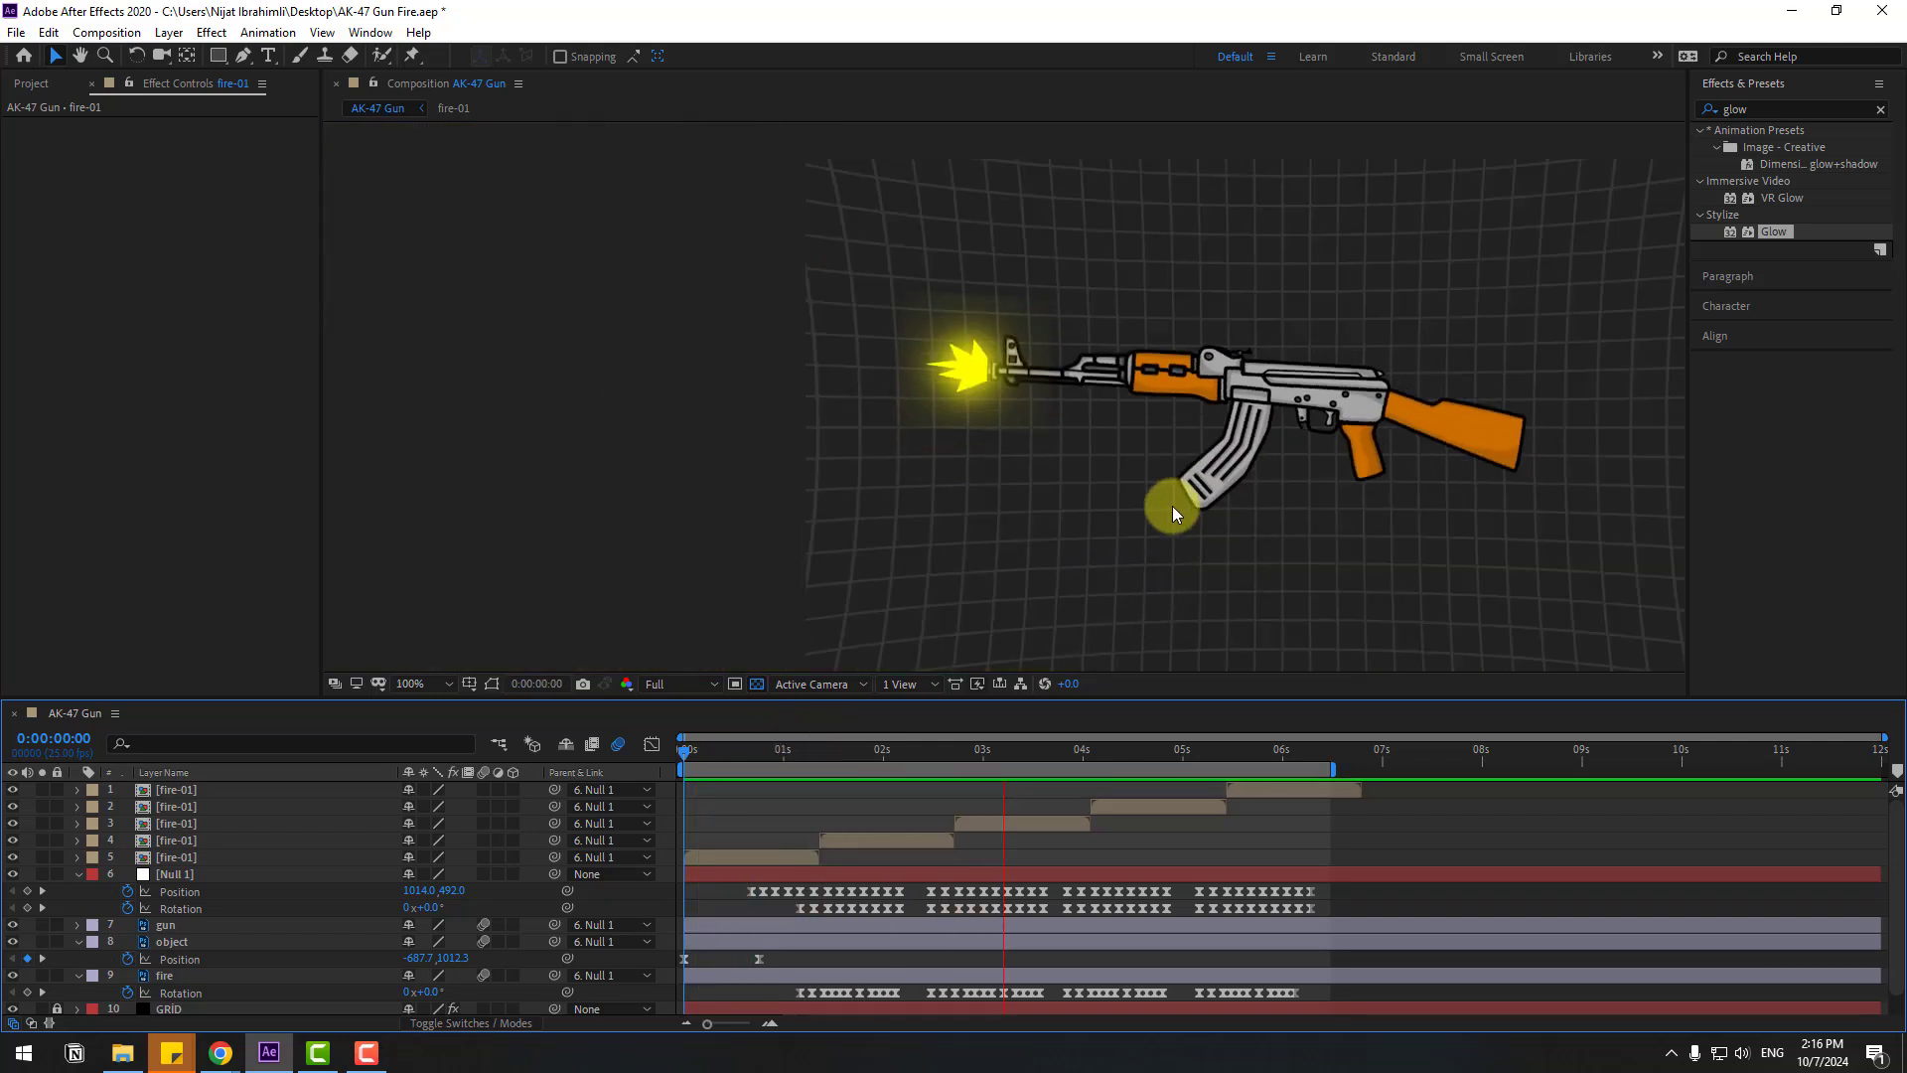
key("period")
key("period")
key("space")
Trim the second fire-01 layer to end at 0:00:02:04, on the last recoil keyframe of the first burst
left_click_drag(814, 754, 899, 753)
left_click(908, 840)
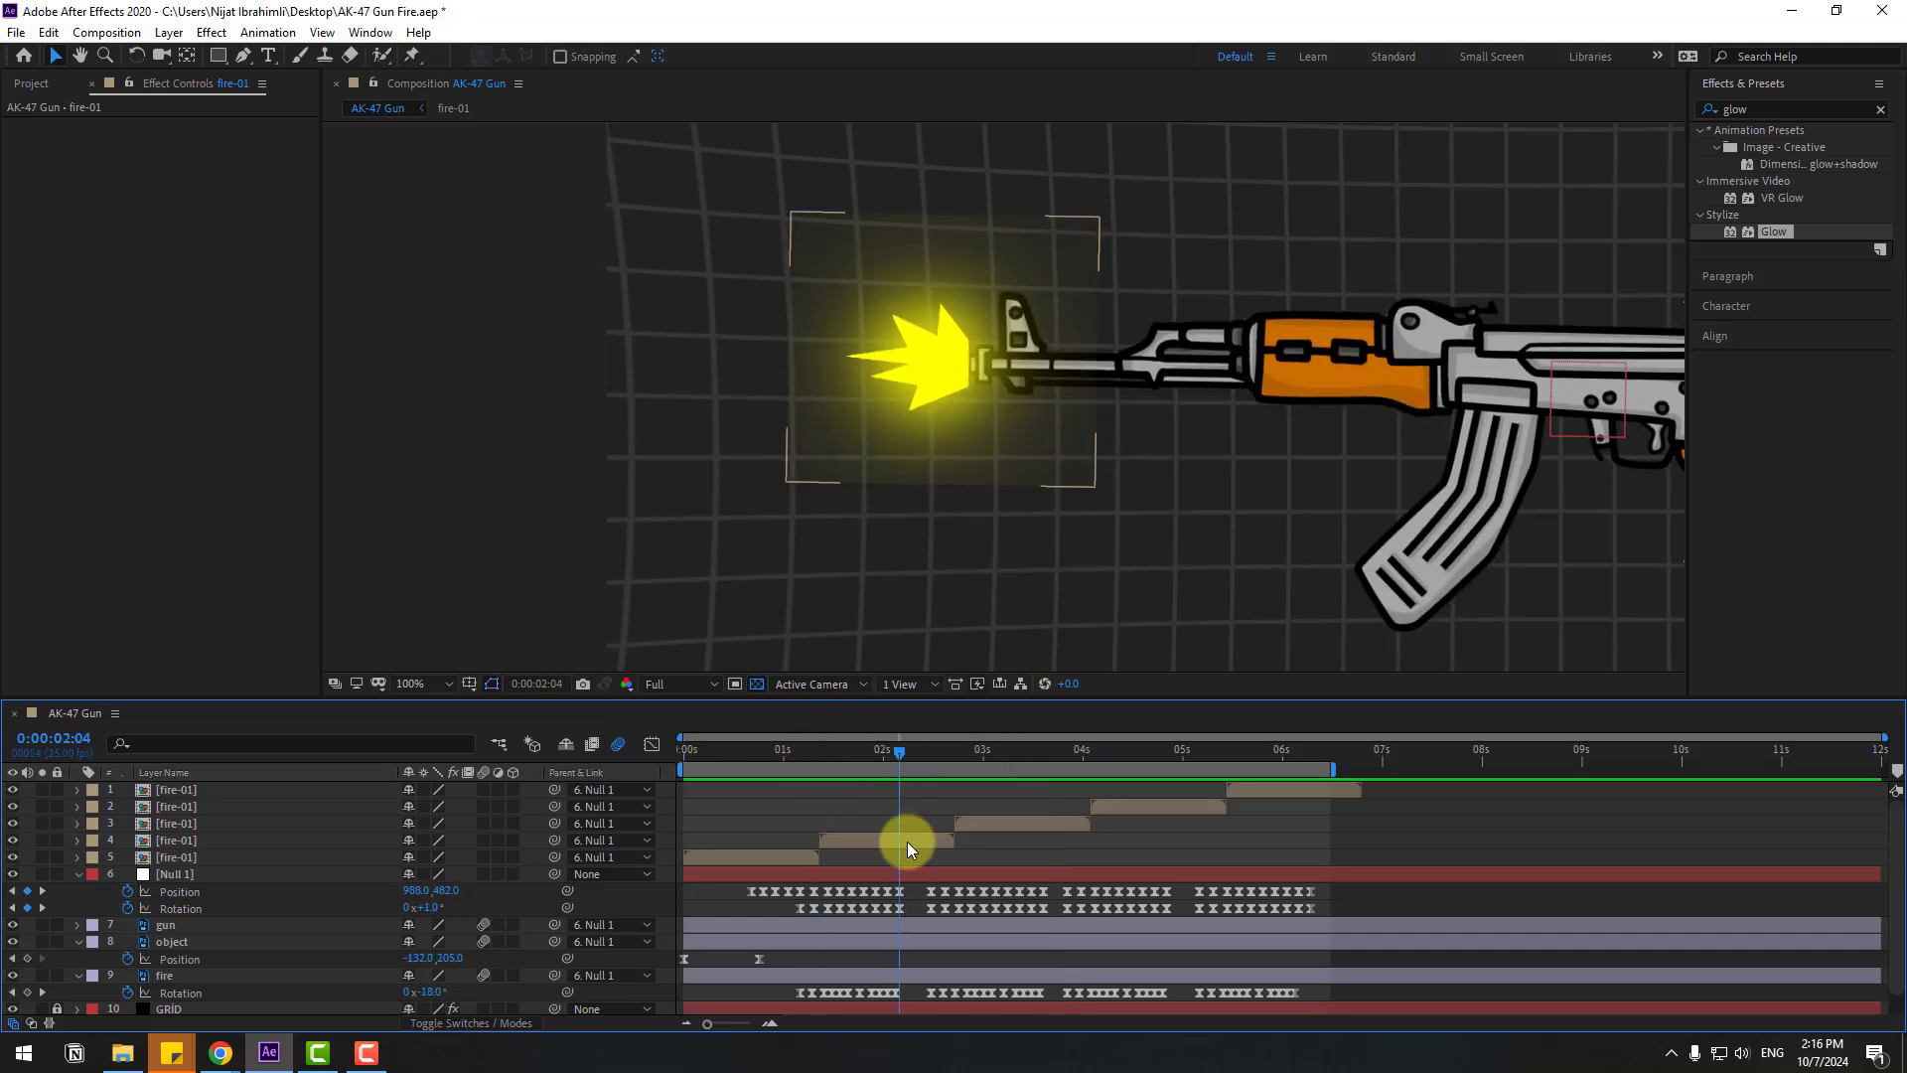
key("equal")
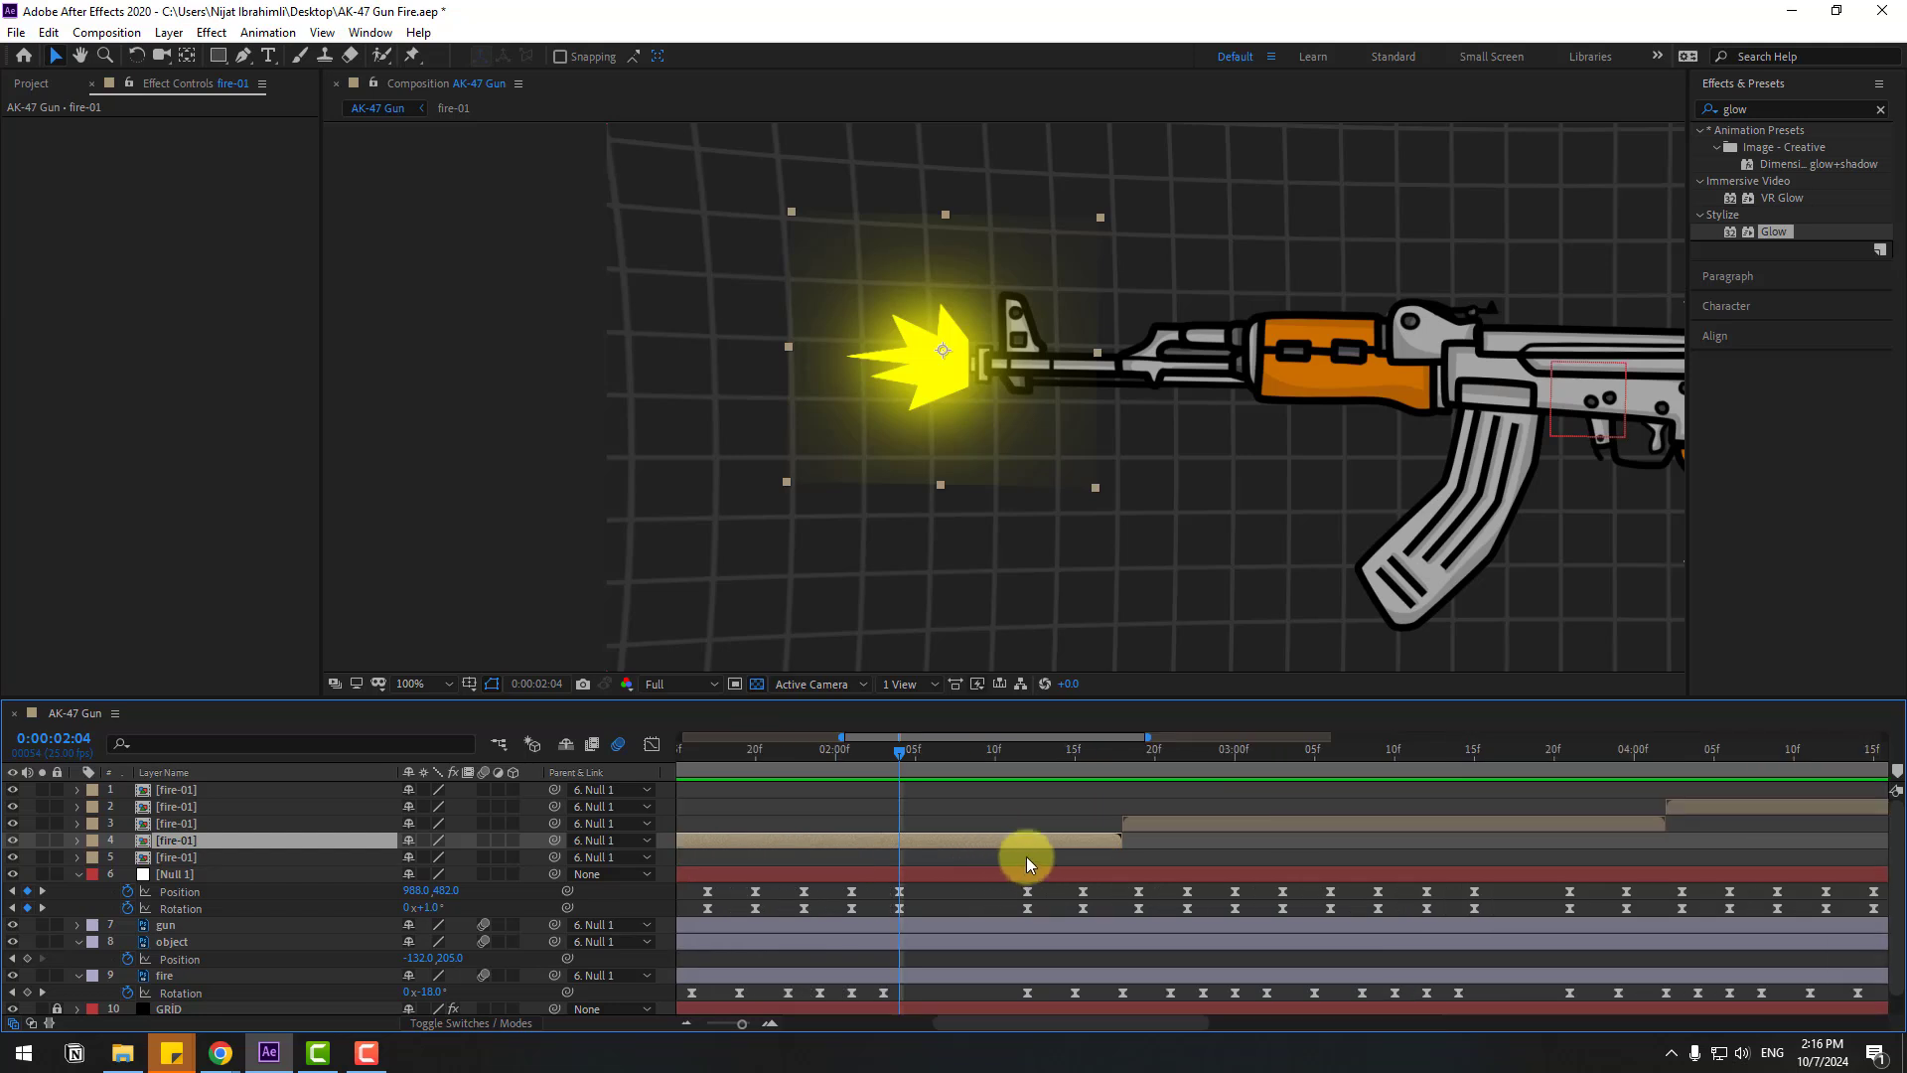
left_click_drag(1122, 839, 899, 841)
key("minus")
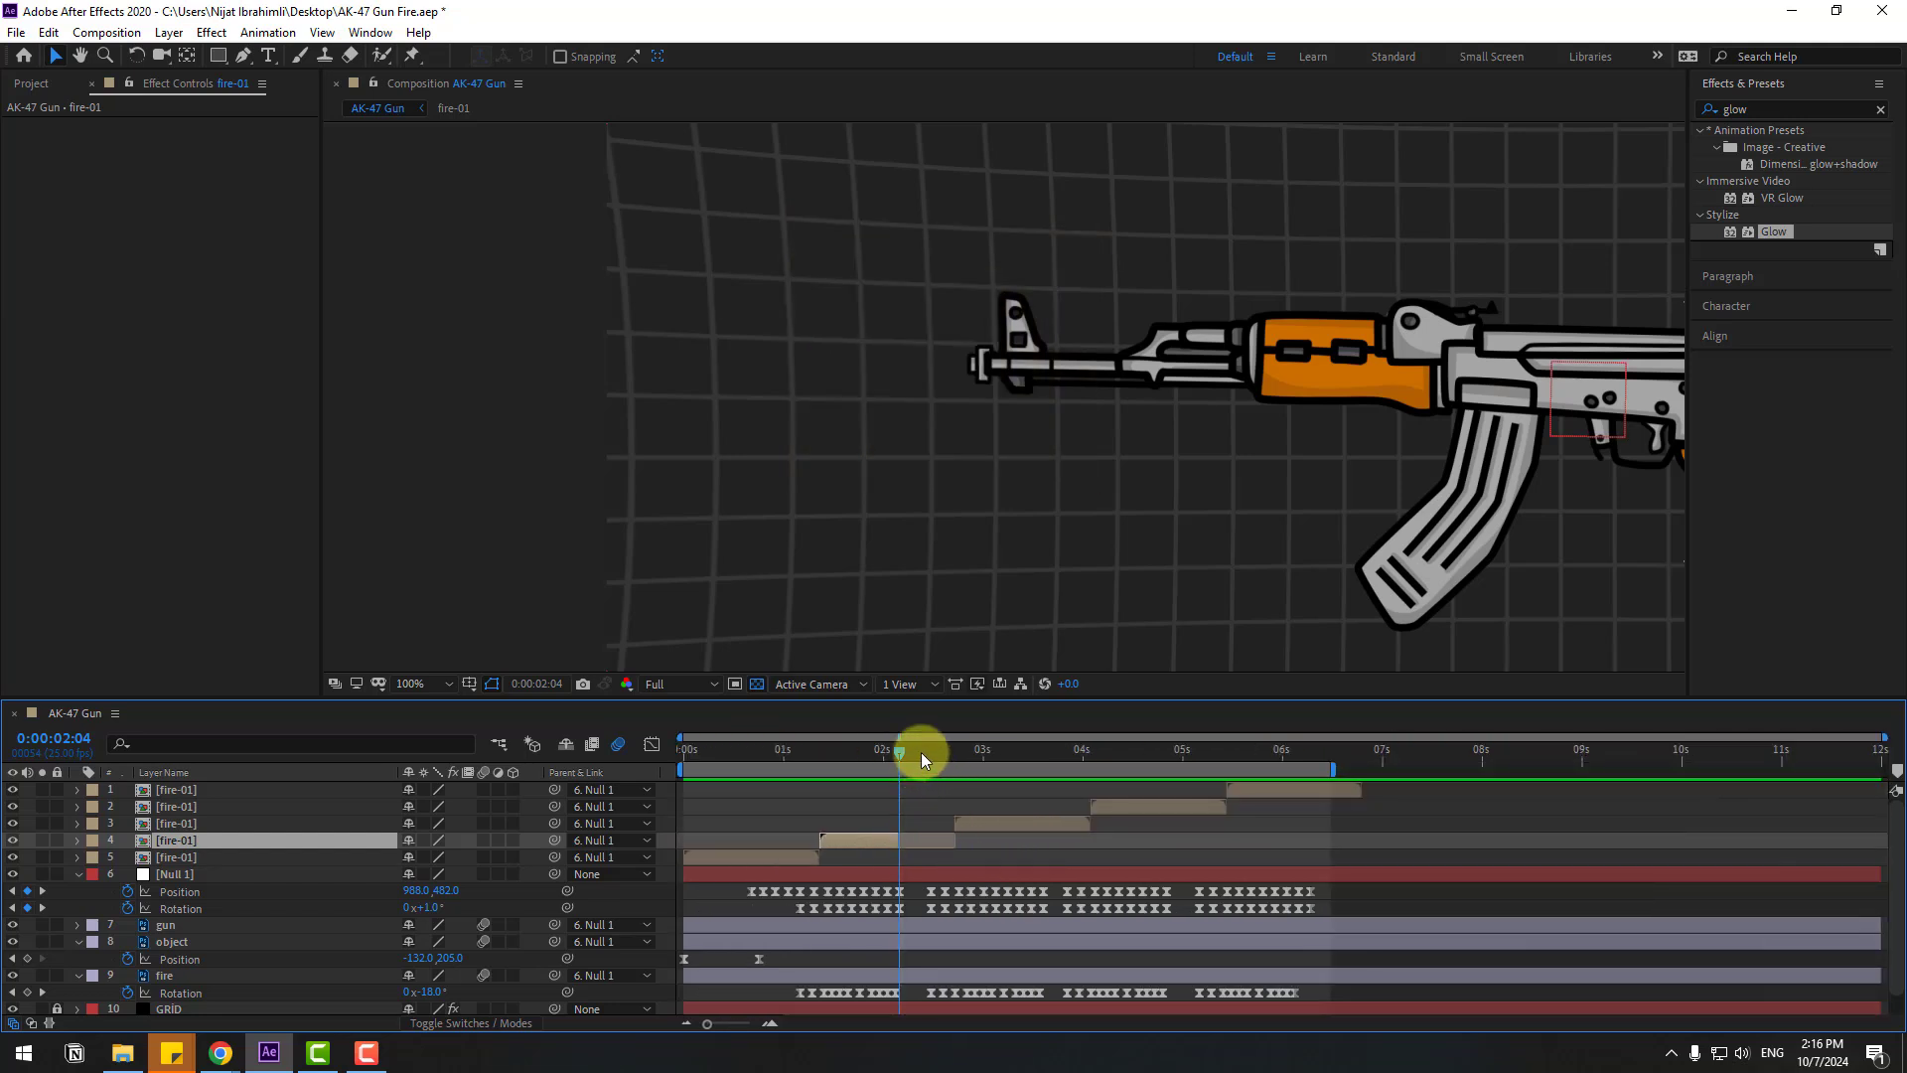
Move the third fire-01 layer to start at 0:00:02:12, on the first keyframe of the second burst
left_click_drag(921, 753, 930, 749)
key("equal")
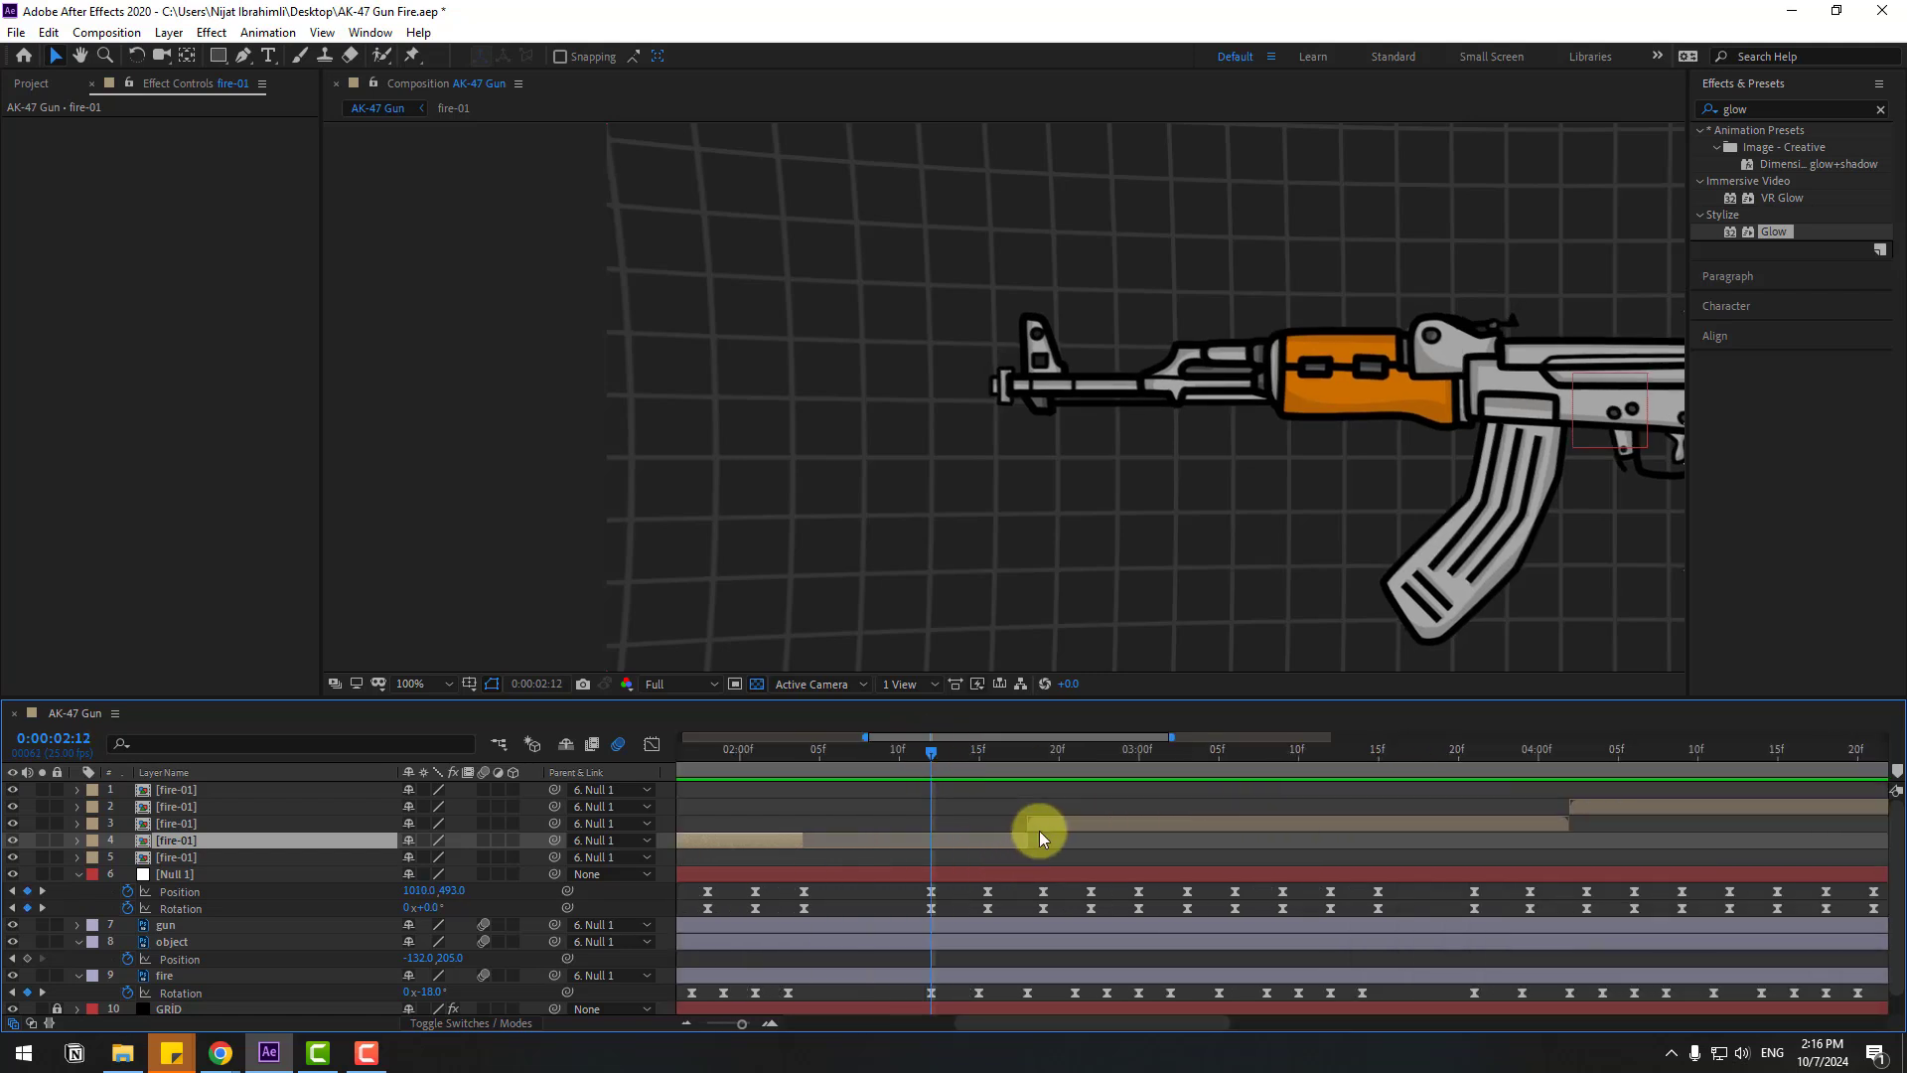
left_click_drag(1039, 830, 976, 823)
key("minus")
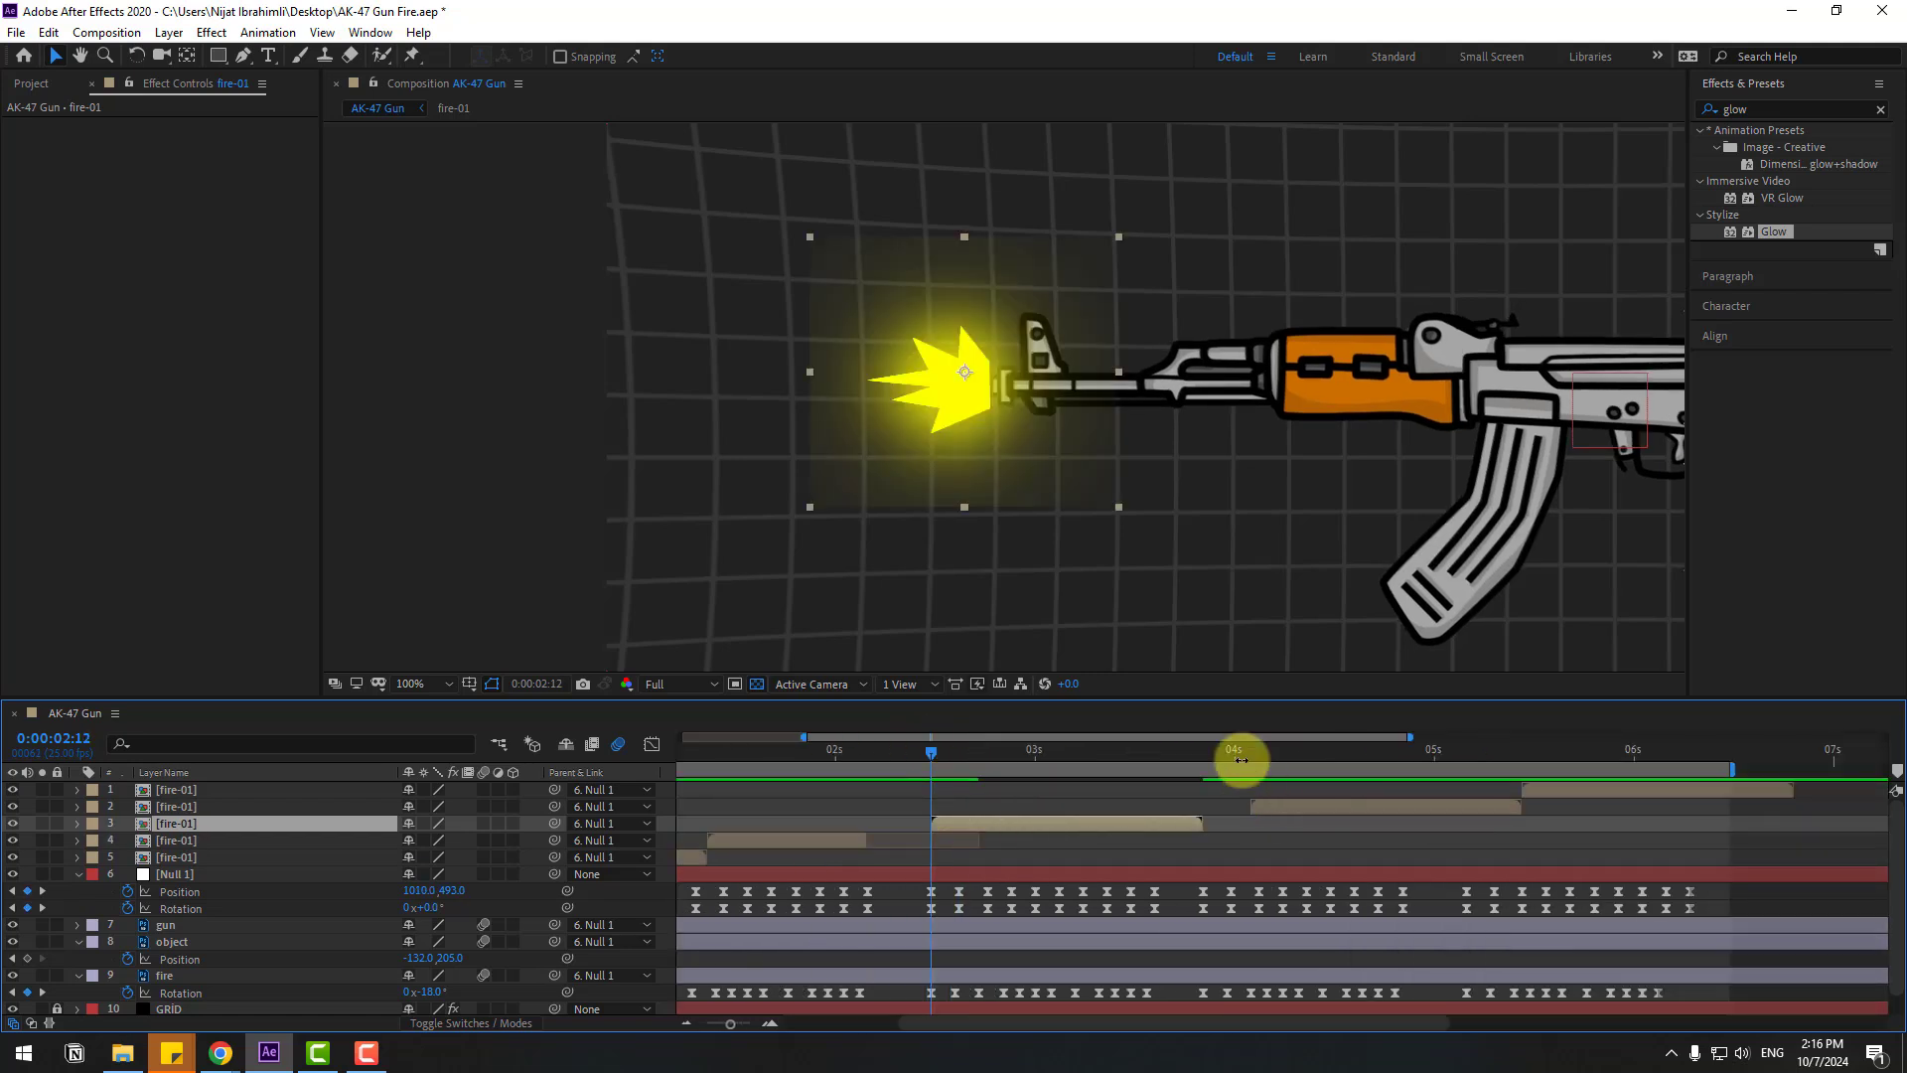
Trim the second burst's flash and fit the last two fire-01 layers to the remaining bursts, starting the final one at 0:00:05:04
left_click(1152, 751)
left_click_drag(1198, 825, 1402, 749)
left_click(1200, 751)
mouse_move(1474, 808)
left_mouse_down()
mouse_move(1405, 808)
mouse_move(1462, 750)
mouse_move(1489, 790)
left_mouse_up()
scroll(1444, 838, "down", 4)
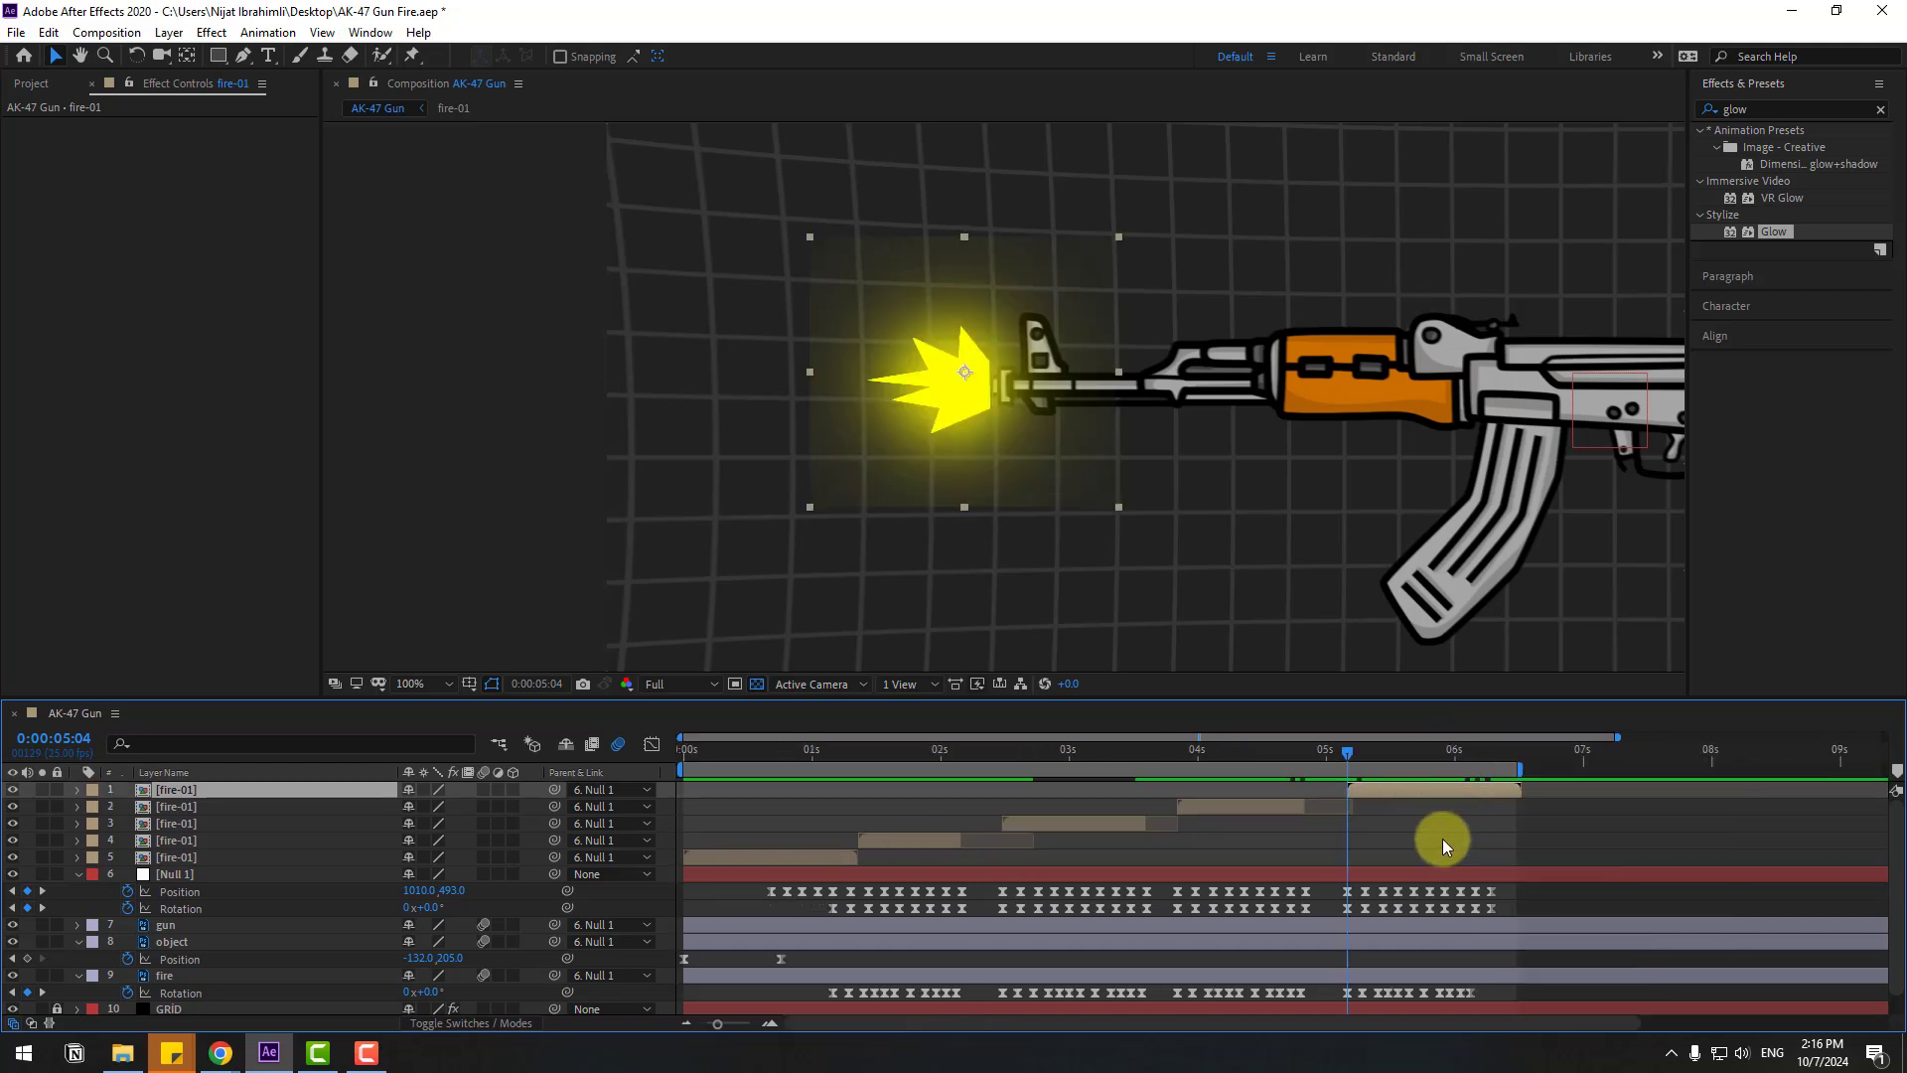
Move the earliest fire-01 layer to start at 0:00:01:04, delete the overlapping copy, and trim the moved layer to the first burst's end
left_click_drag(751, 753, 801, 749)
left_click_drag(703, 860, 820, 857)
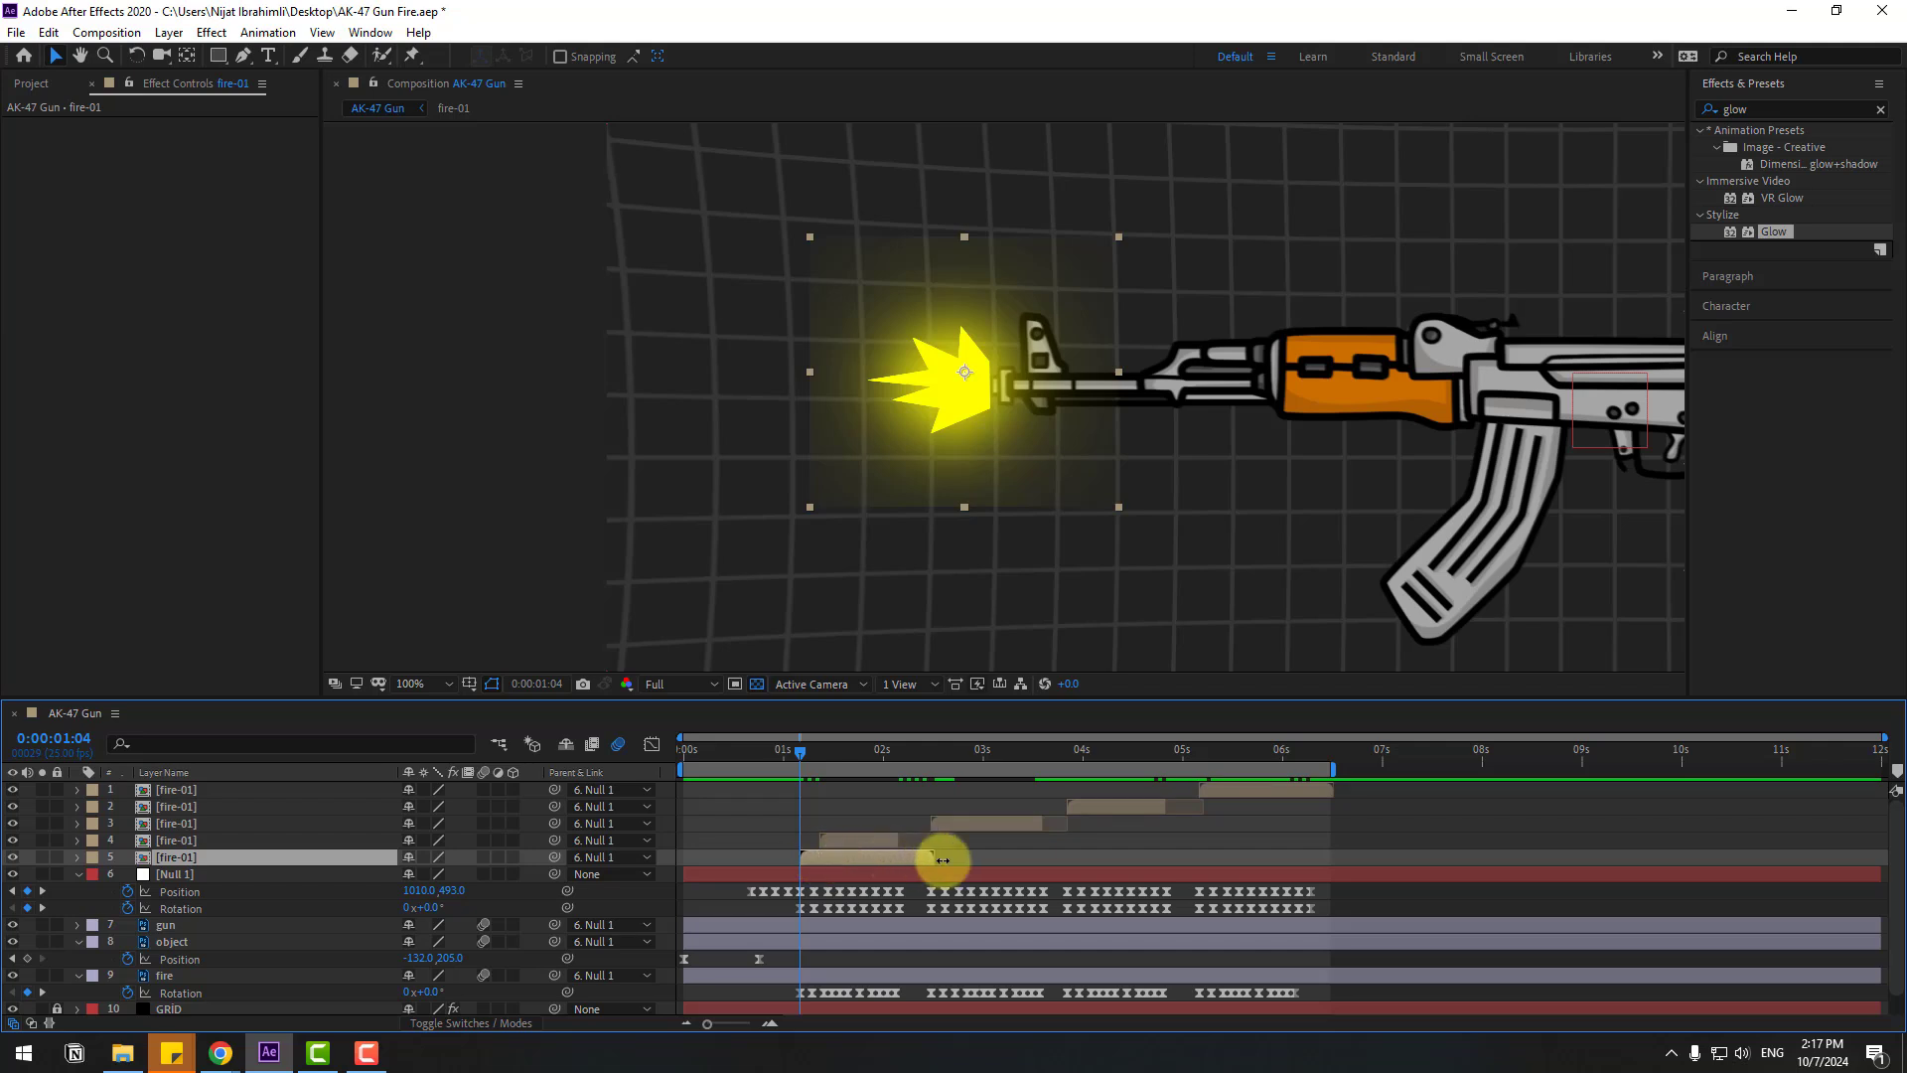
left_click(902, 841)
key("Delete")
left_click(914, 842)
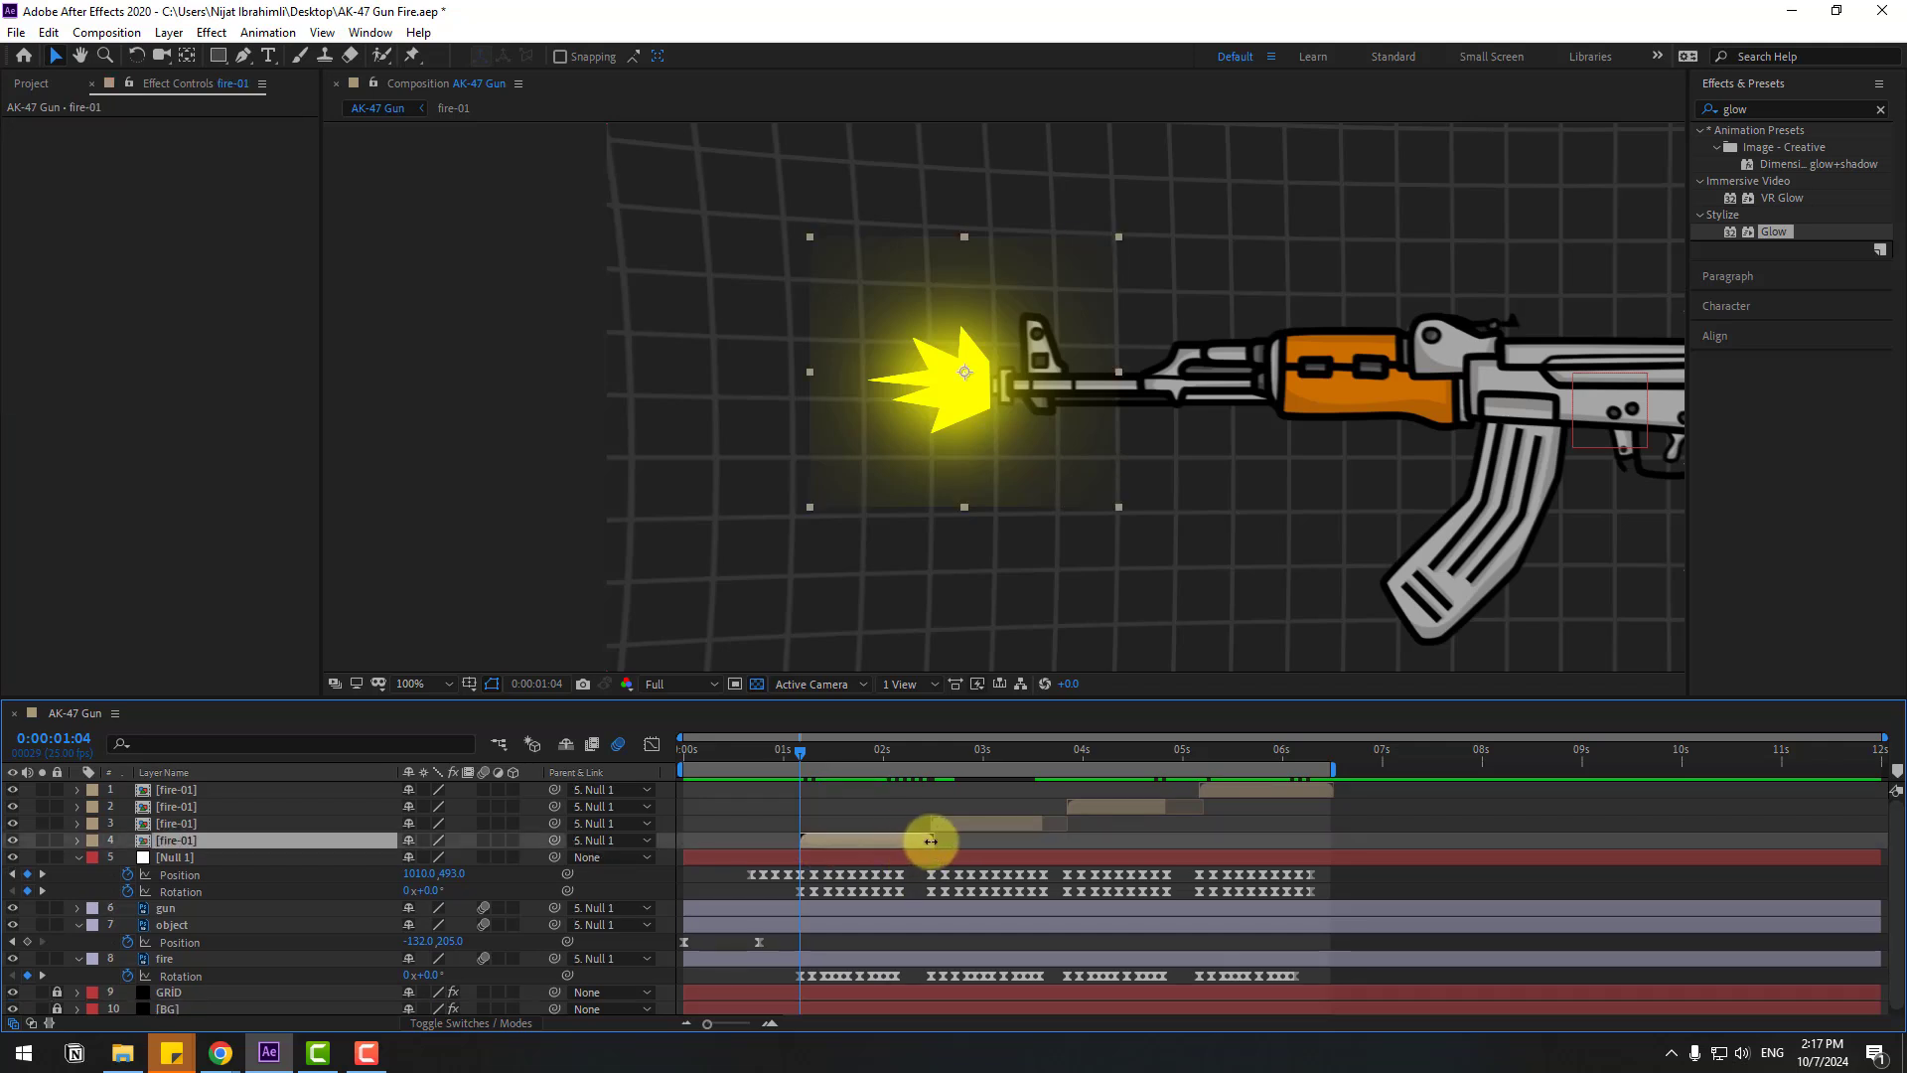
Play back the synchronized muzzle flashes with the whole composition fitted in the viewer
key("space")
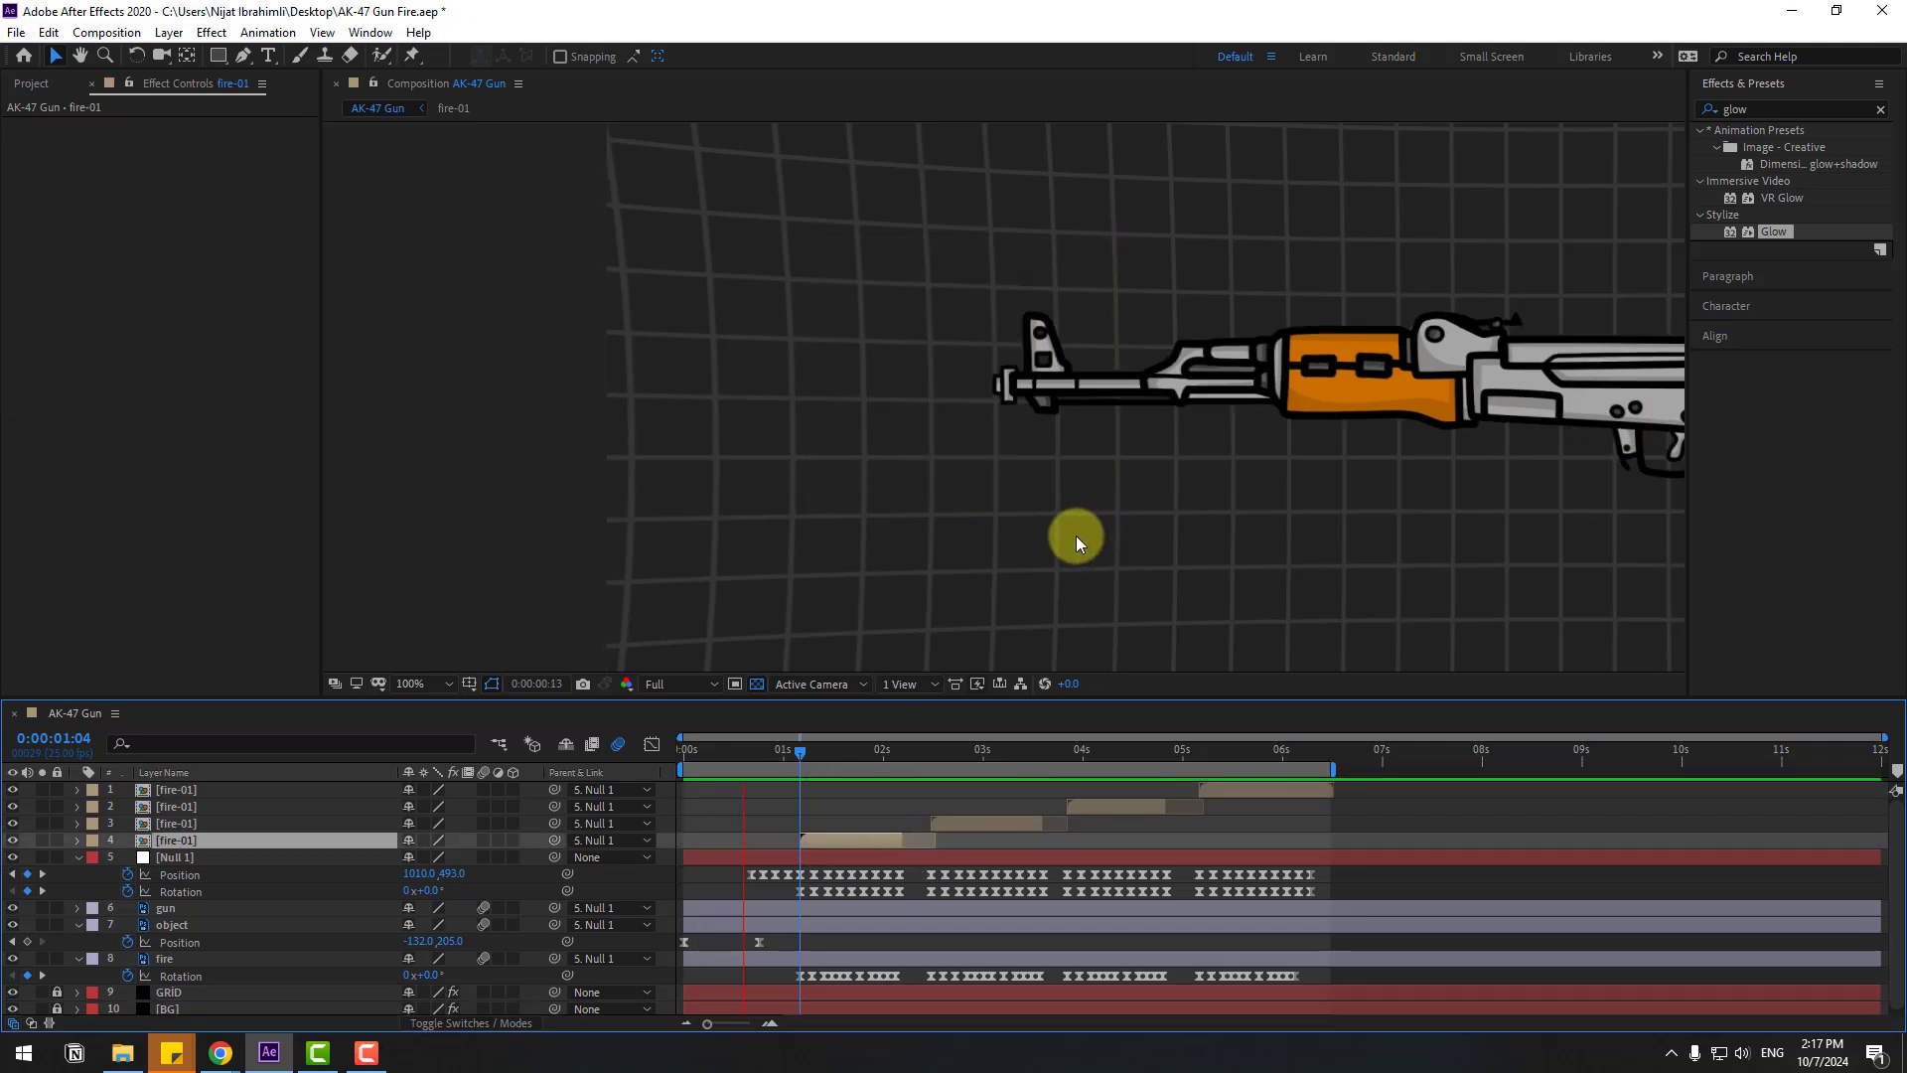
key("comma")
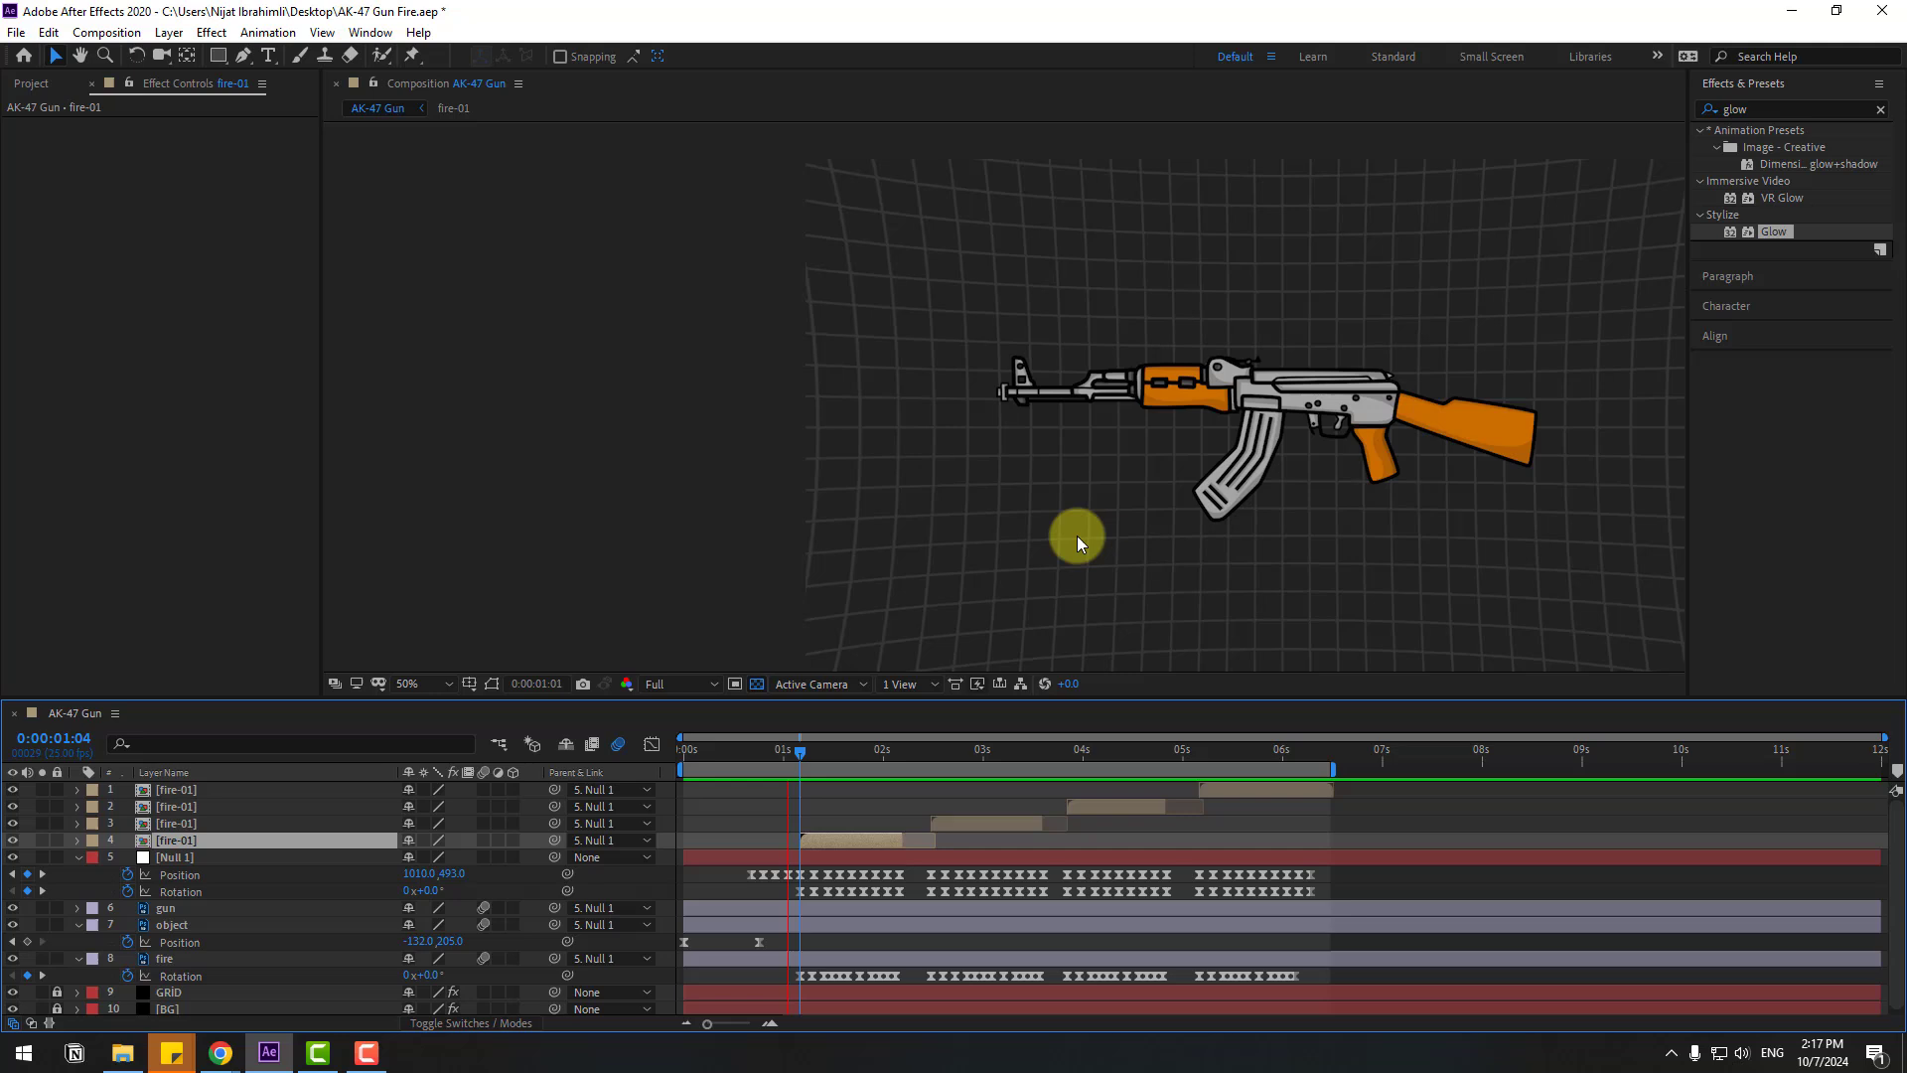
left_click(432, 683)
left_click(467, 353)
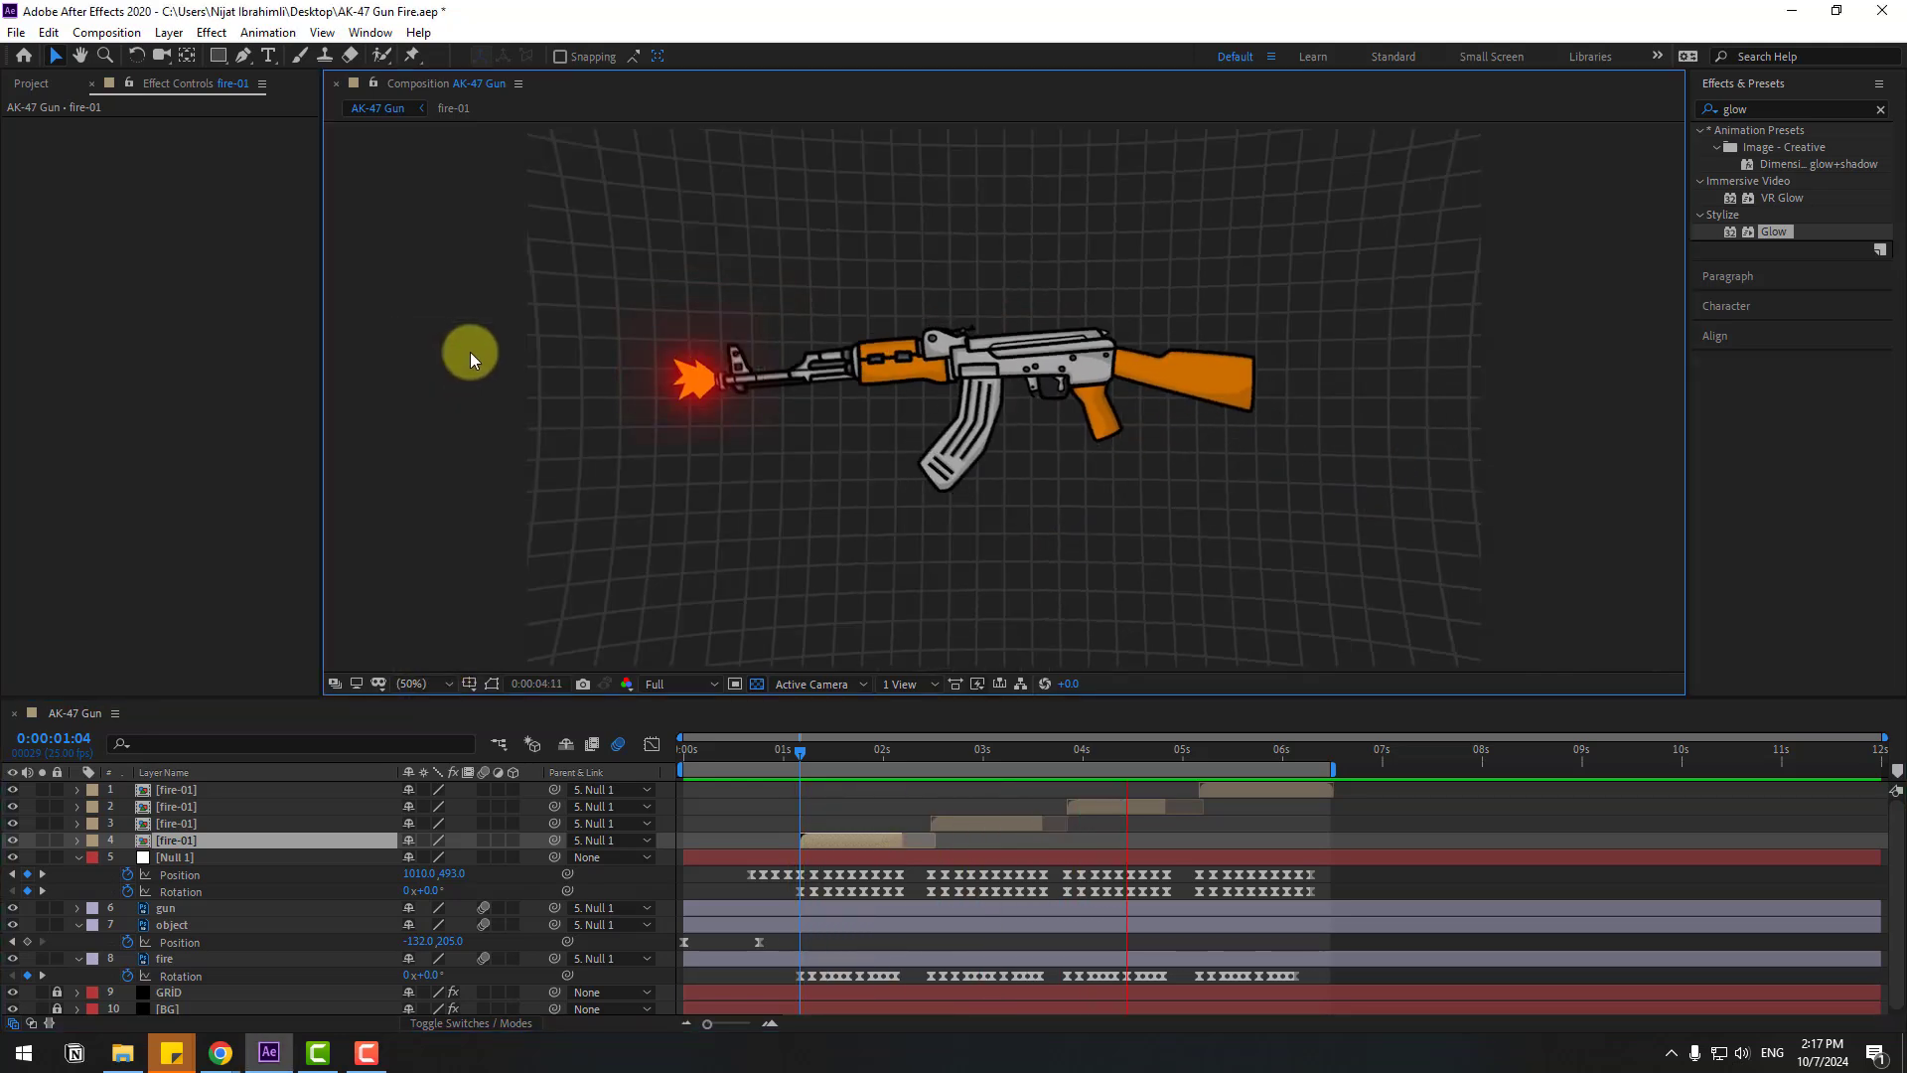